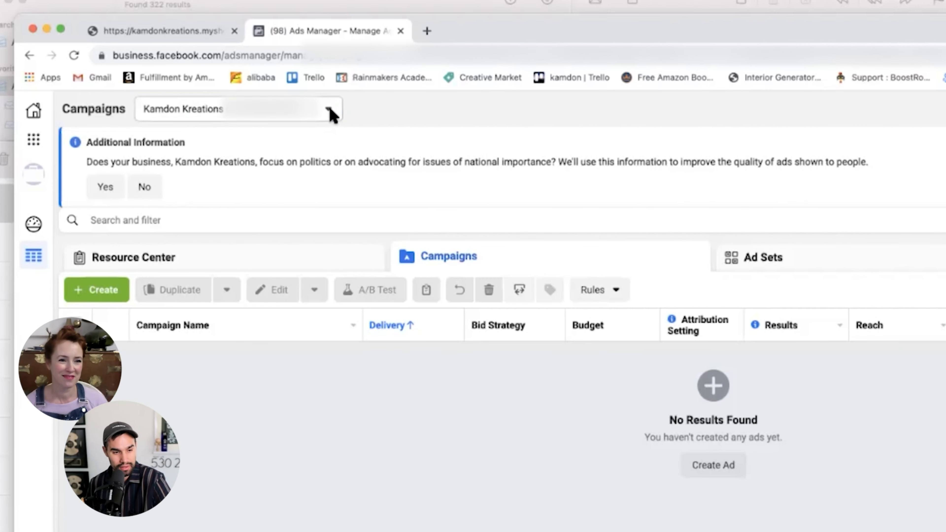
- Choose the Kamdon Kreations ad account from the full list of available ad accounts
{"action": "left_click", "coordinate": [221, 95]}
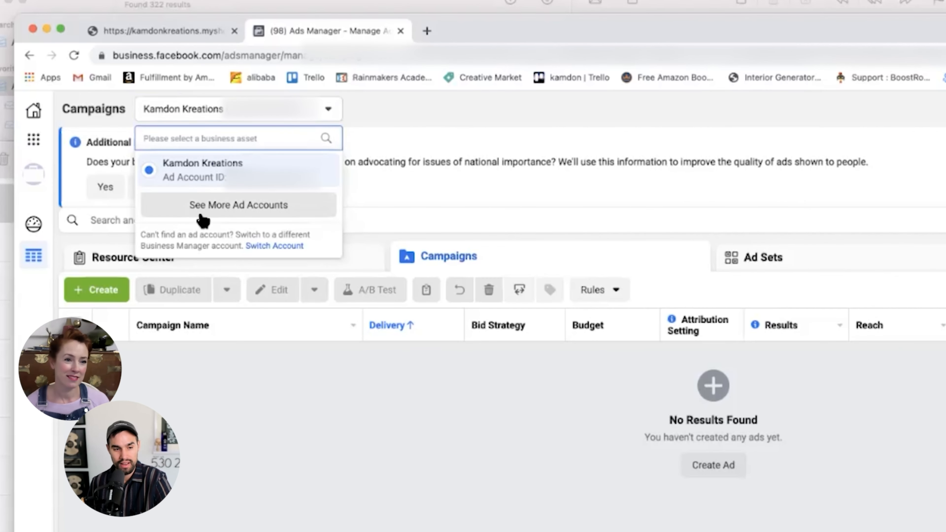
{"action": "left_click", "coordinate": [220, 209]}
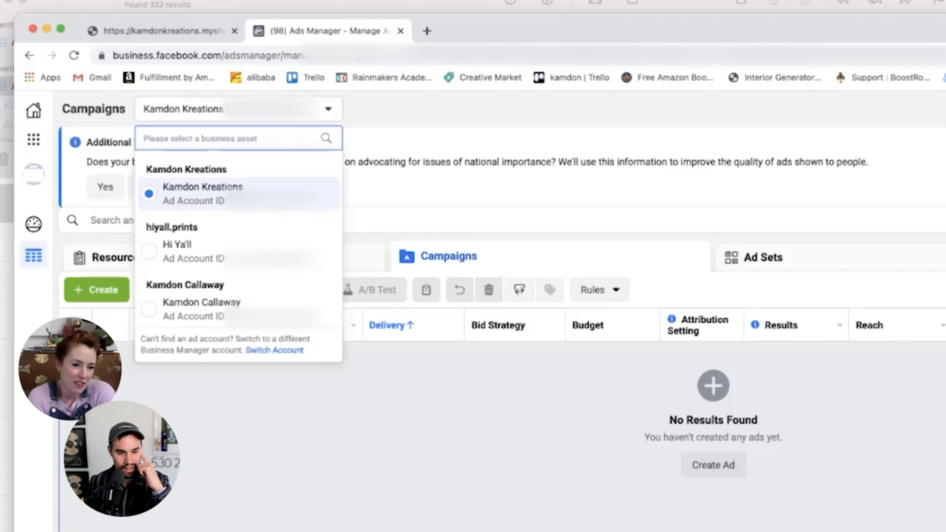
{"action": "left_click", "coordinate": [260, 197]}
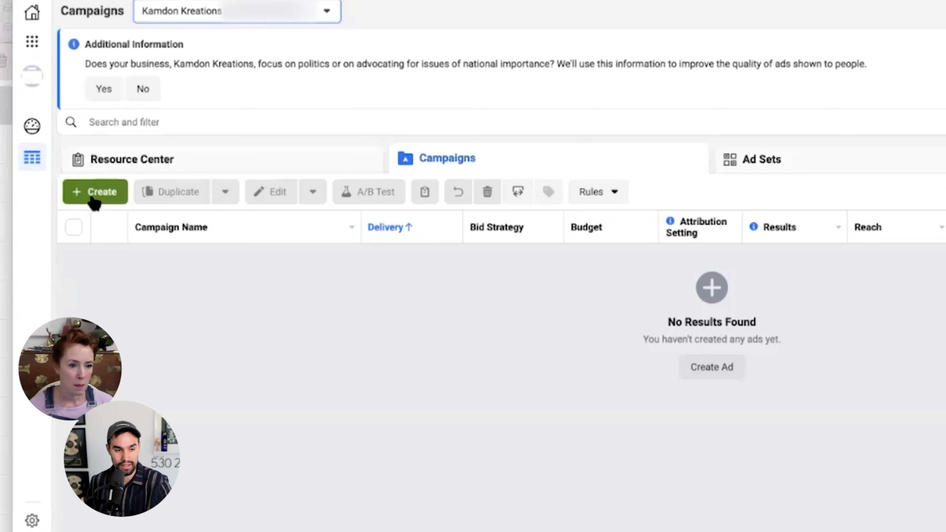
- Start a new campaign with Conversions as its objective
{"action": "left_click", "coordinate": [77, 196]}
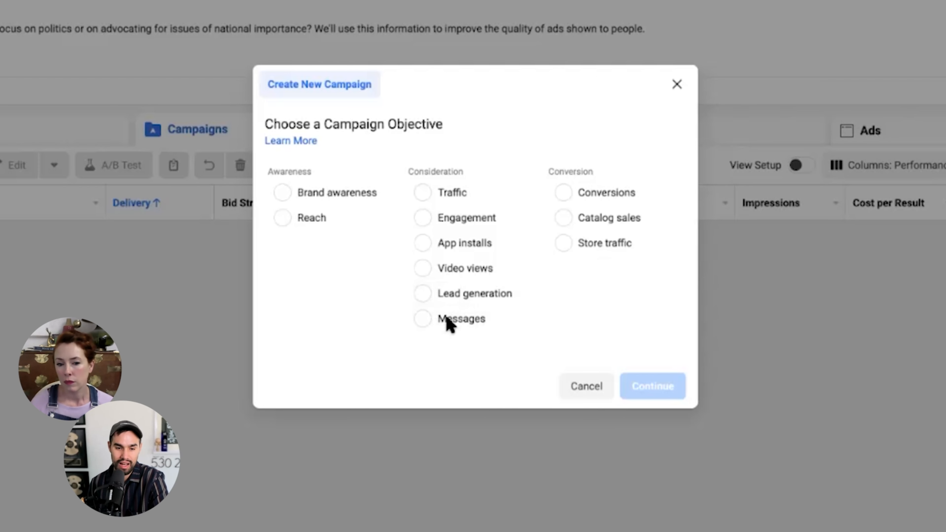
{"action": "left_click", "coordinate": [564, 194]}
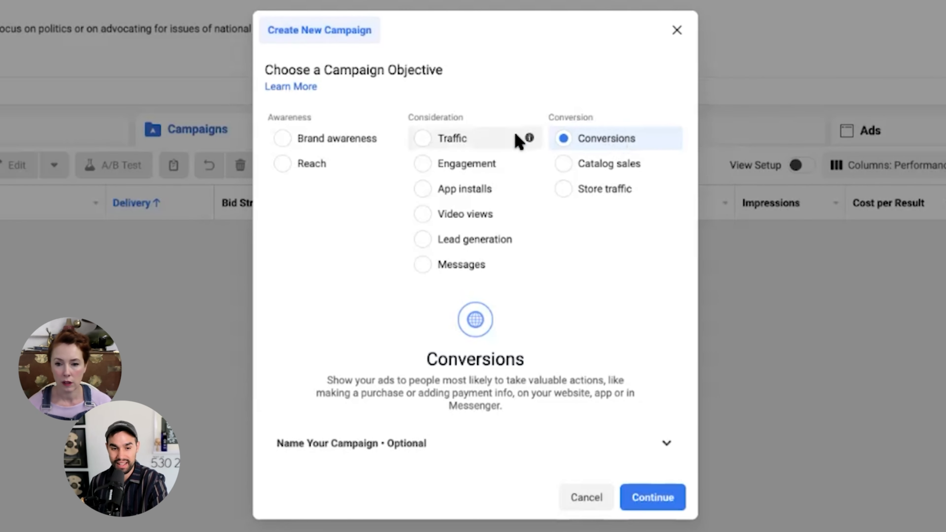
{"action": "mouse_move", "coordinate": [530, 138]}
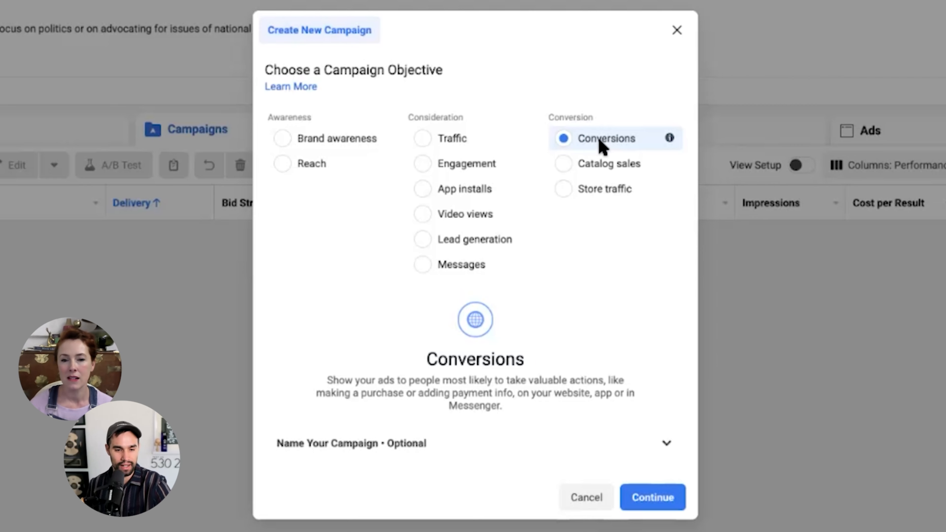
- Name the campaign "Highland Cow Conversions Feb 2021" and continue to its draft settings
{"action": "left_click", "coordinate": [669, 450]}
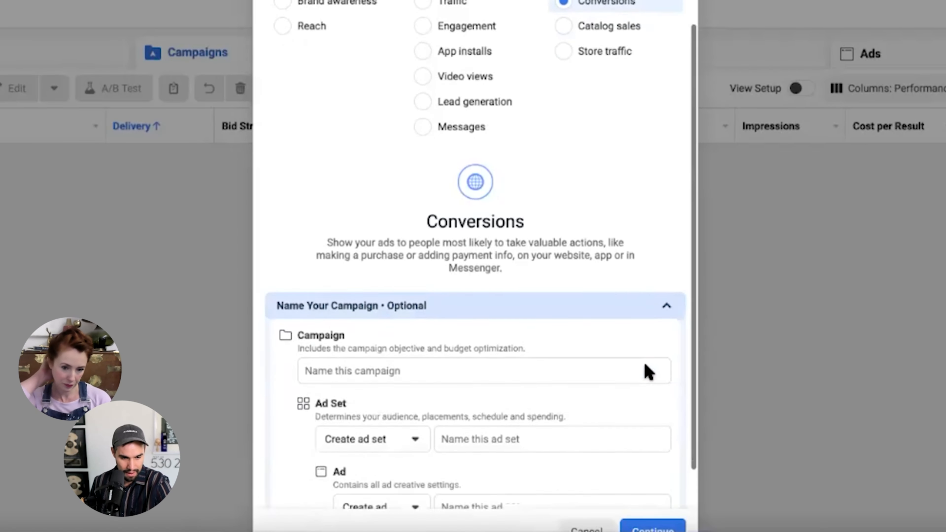
{"action": "left_click", "coordinate": [375, 327]}
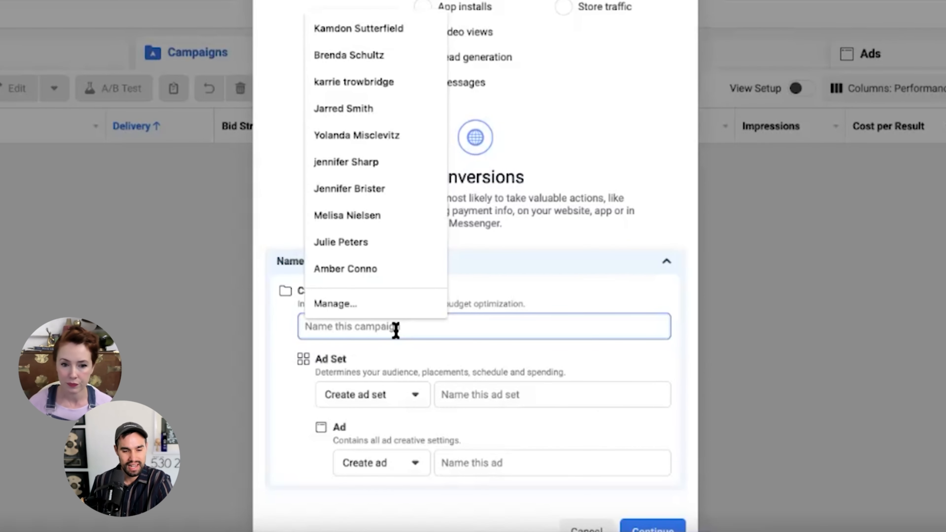
{"action": "type", "text": "f"}
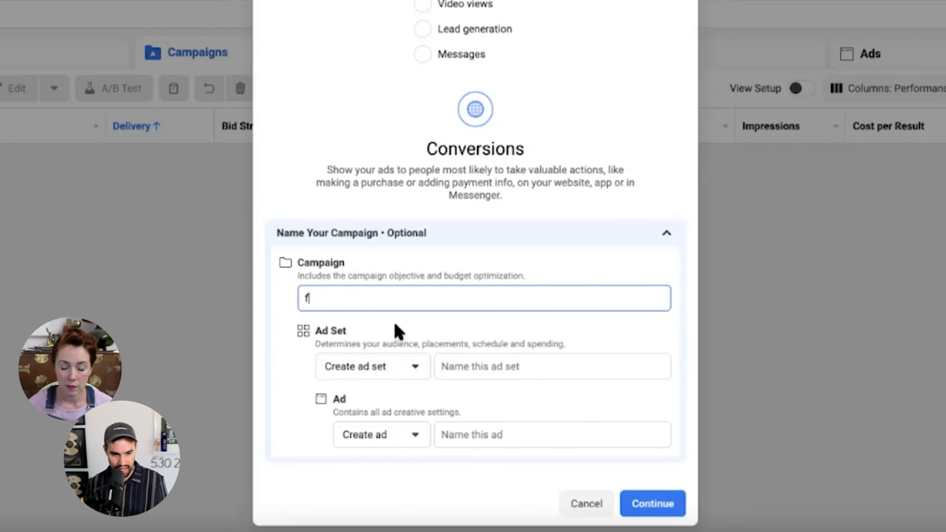
{"action": "key", "text": "BackSpace"}
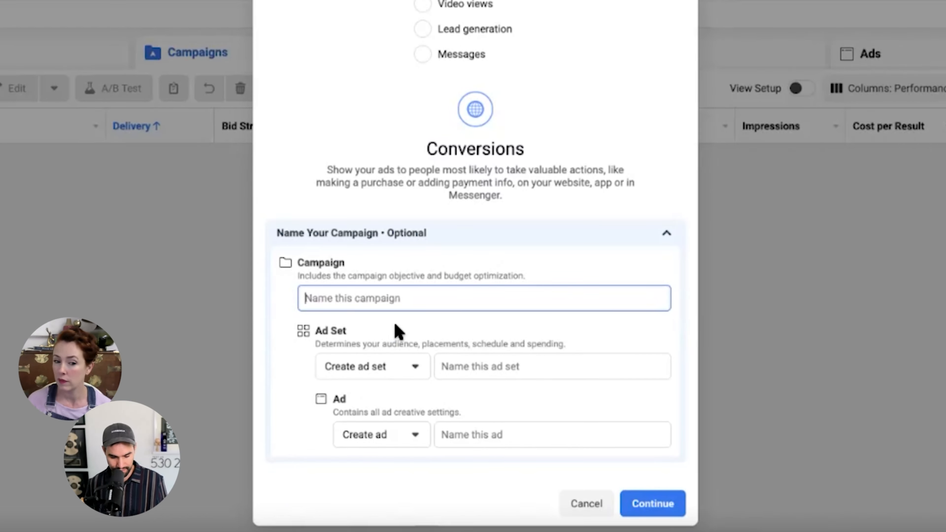
{"action": "type", "text": "Highland Cow Conversions"}
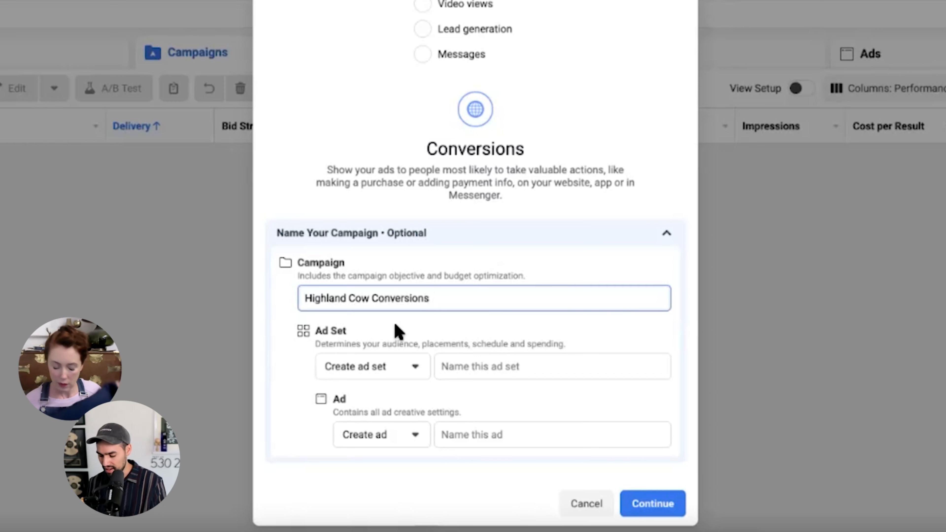
{"action": "type", "text": " Fe"}
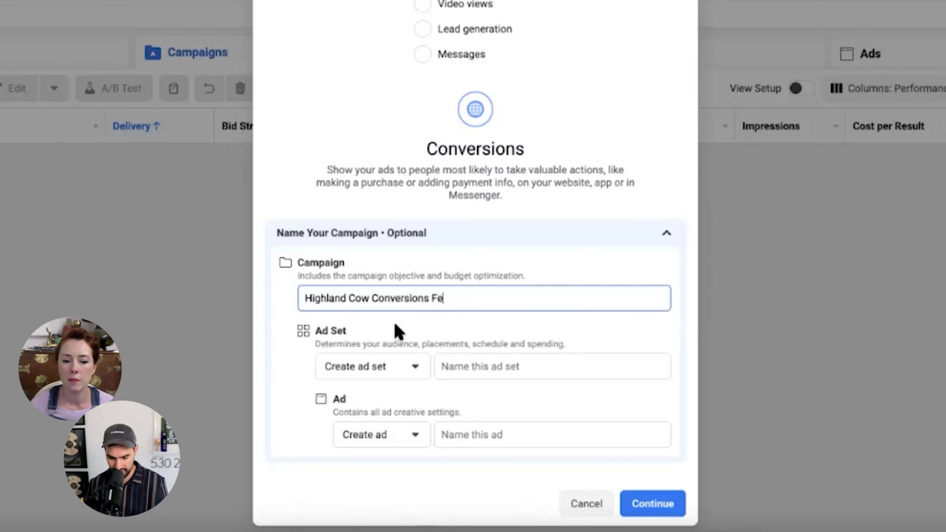
{"action": "type", "text": "b 2021"}
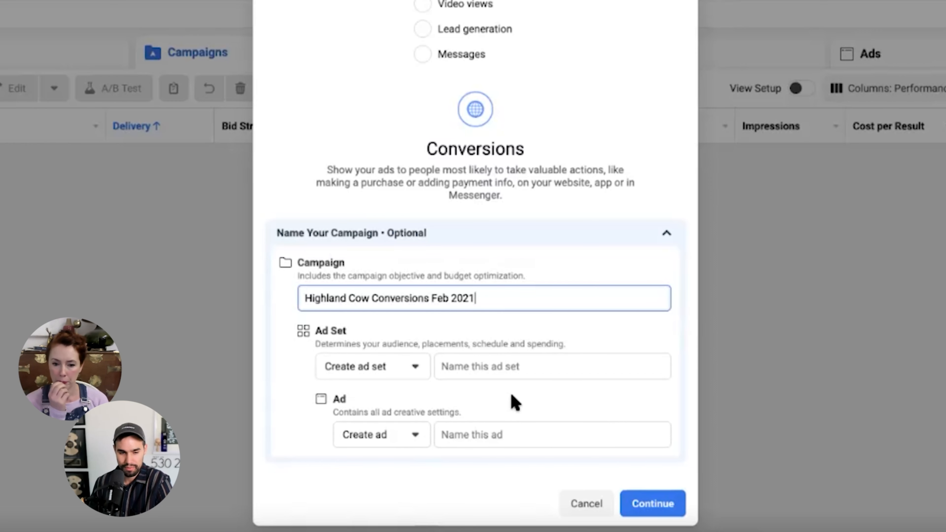
{"action": "left_click", "coordinate": [654, 505]}
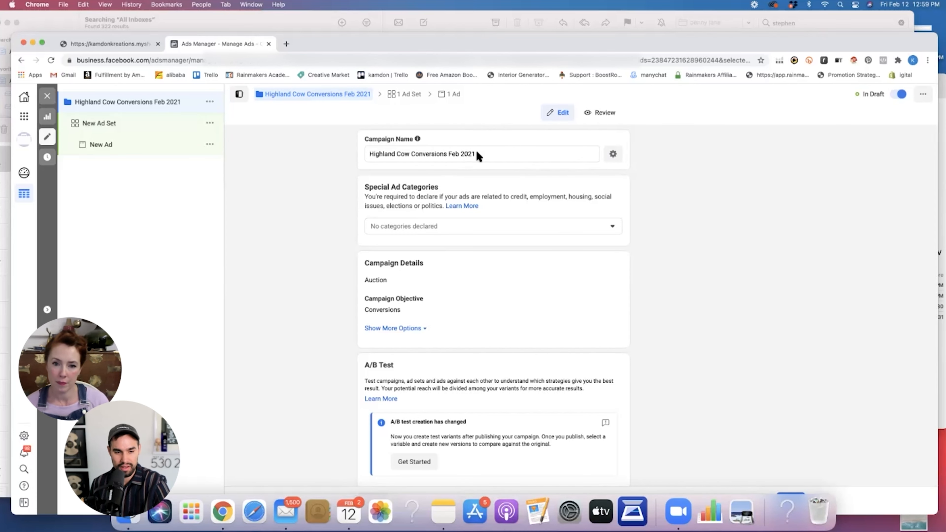
- Turn on Campaign Budget Optimization for the Highland Cow campaign
{"action": "scroll", "coordinate": [691, 190], "scroll_direction": "down", "scroll_amount": 2}
{"action": "scroll", "coordinate": [691, 190], "scroll_direction": "down", "scroll_amount": 3}
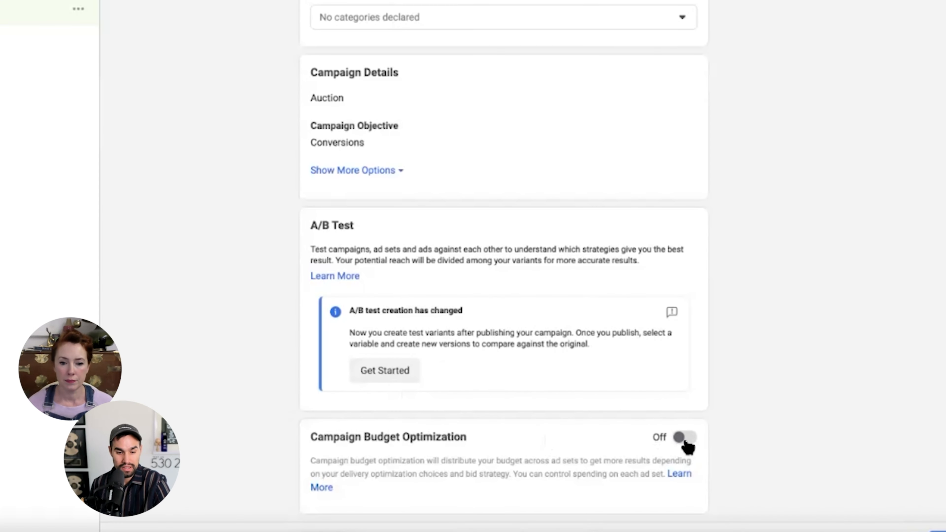
{"action": "left_click", "coordinate": [612, 429]}
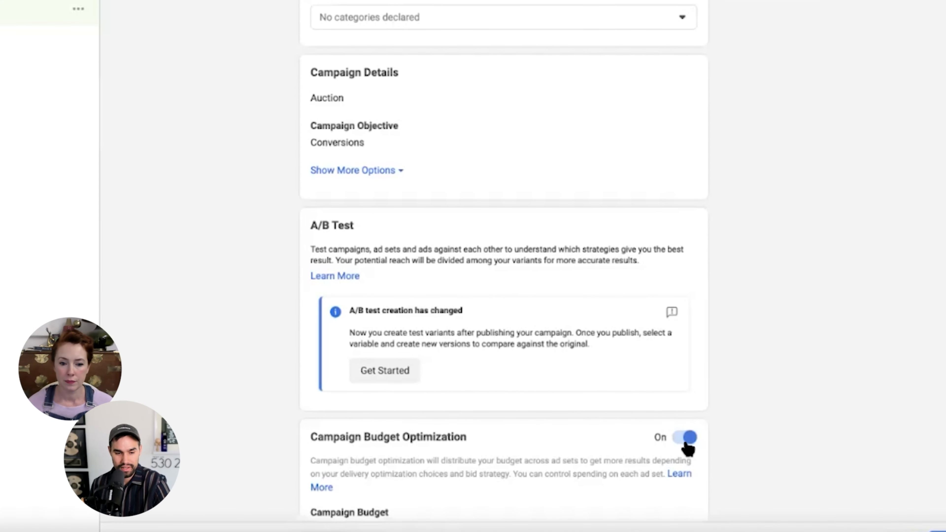
{"action": "scroll", "coordinate": [794, 457], "scroll_direction": "down", "scroll_amount": 3}
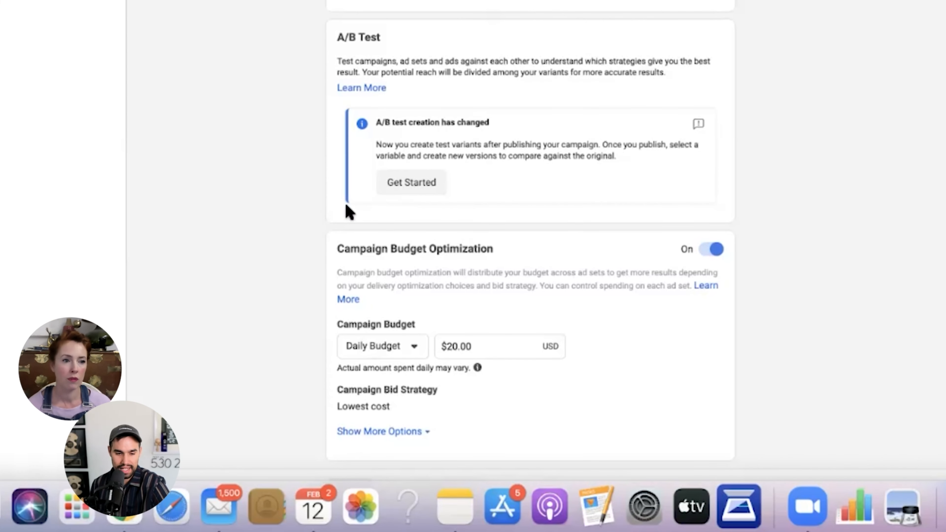
- Set the campaign's daily budget to $1000
{"action": "double_click", "coordinate": [454, 346]}
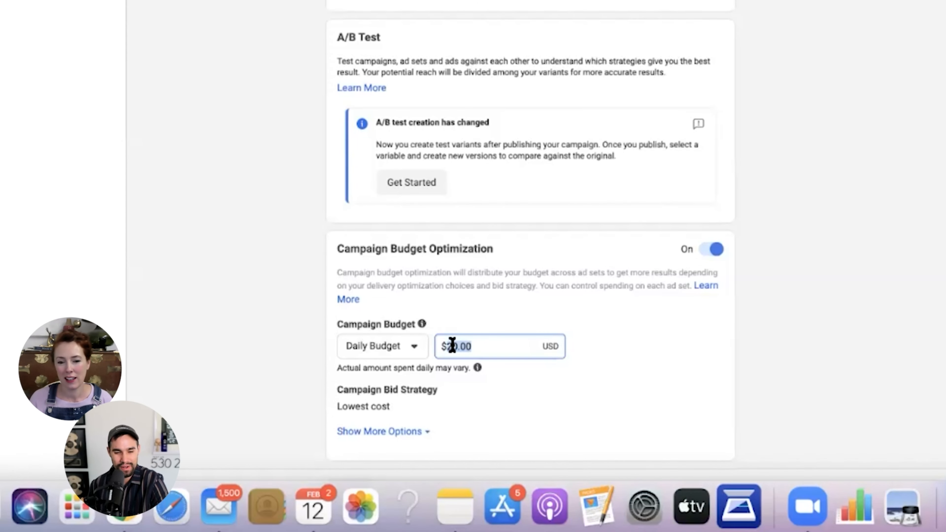
{"action": "type", "text": "1"}
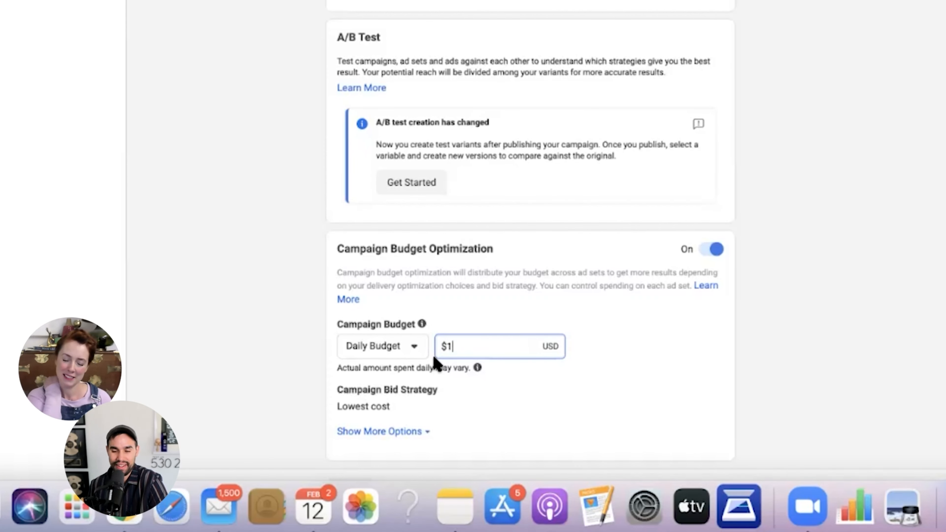
{"action": "type", "text": "000"}
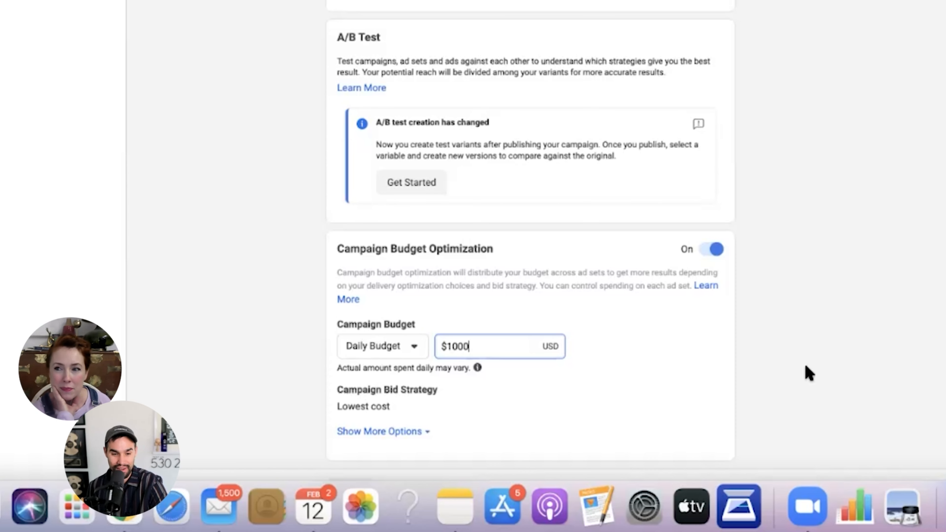
- Set the campaign's daily budget to $10
{"action": "scroll", "coordinate": [447, 347], "scroll_direction": "up", "scroll_amount": 1}
{"action": "double_click", "coordinate": [445, 348]}
{"action": "double_click", "coordinate": [459, 352]}
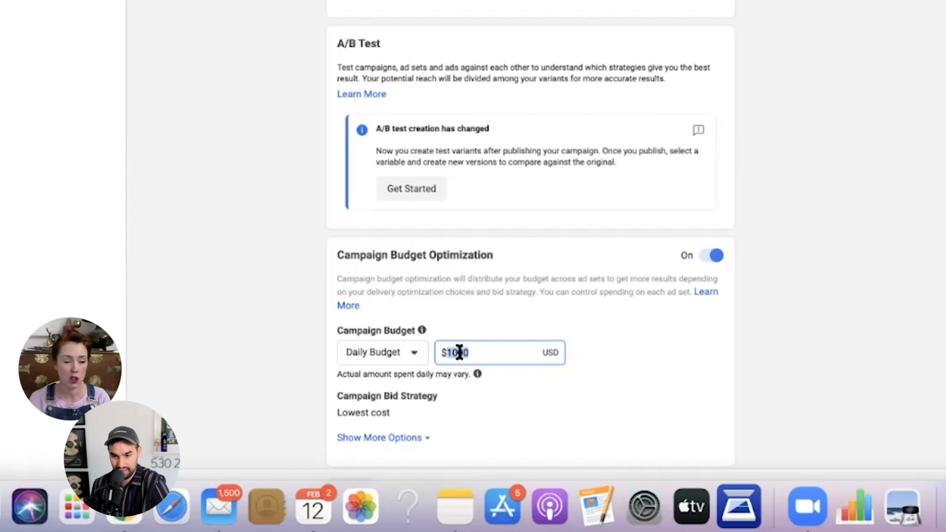
{"action": "type", "text": "10"}
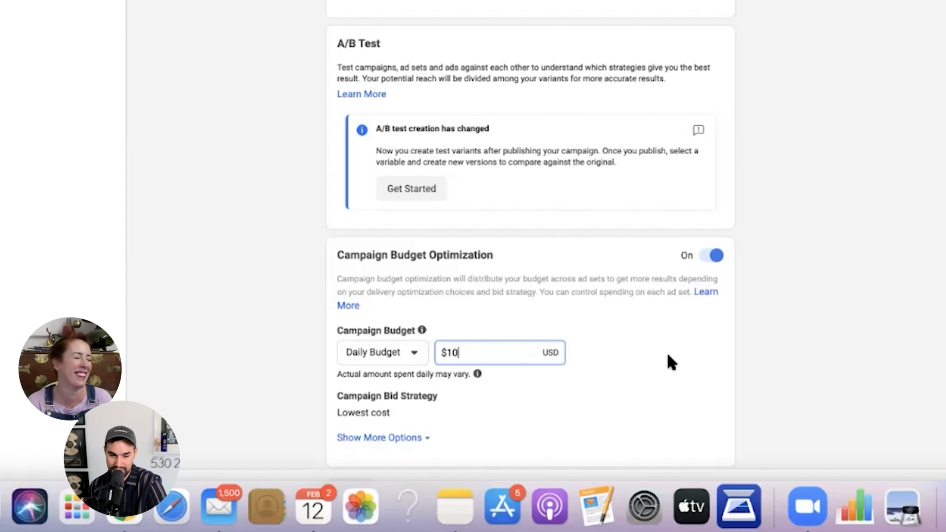
{"action": "key", "text": "Return"}
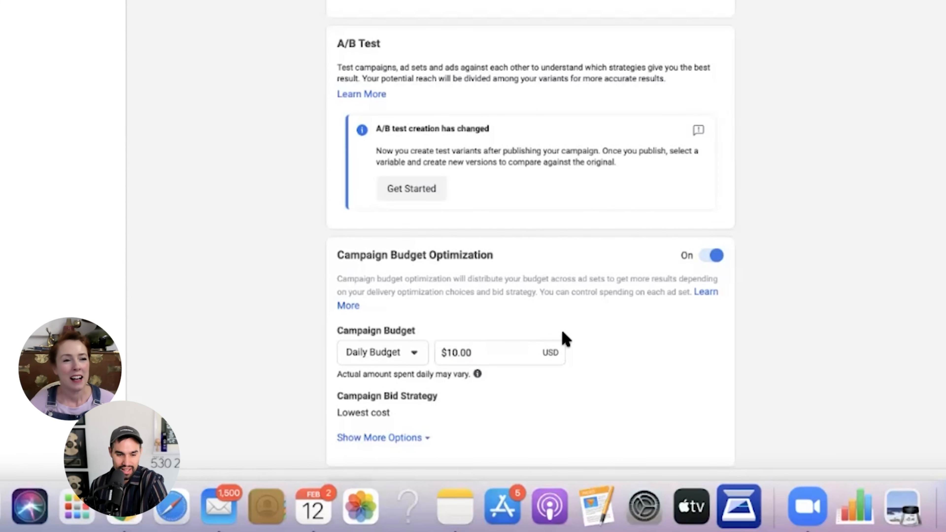
- Expand the additional campaign budget options, review the campaign settings and proceed to the new ad set
{"action": "scroll", "coordinate": [639, 276], "scroll_direction": "down", "scroll_amount": 1}
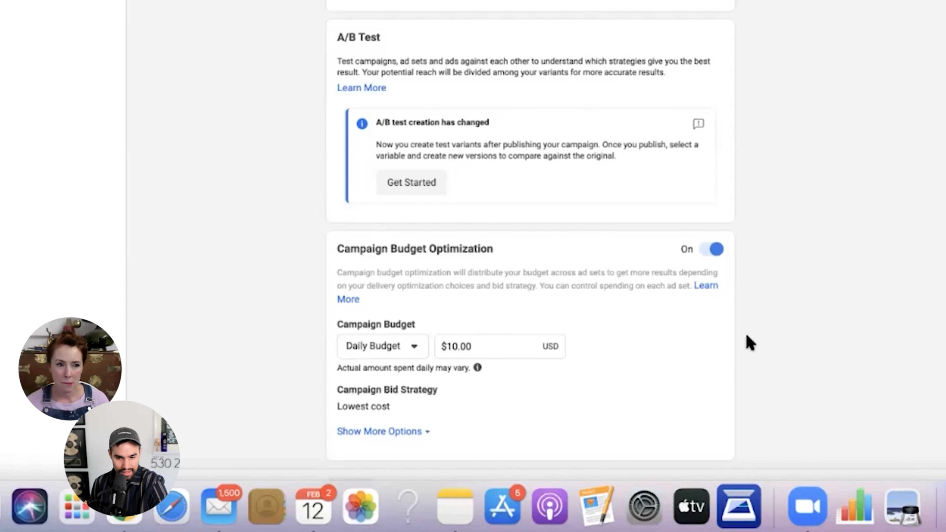
{"action": "left_click", "coordinate": [412, 434]}
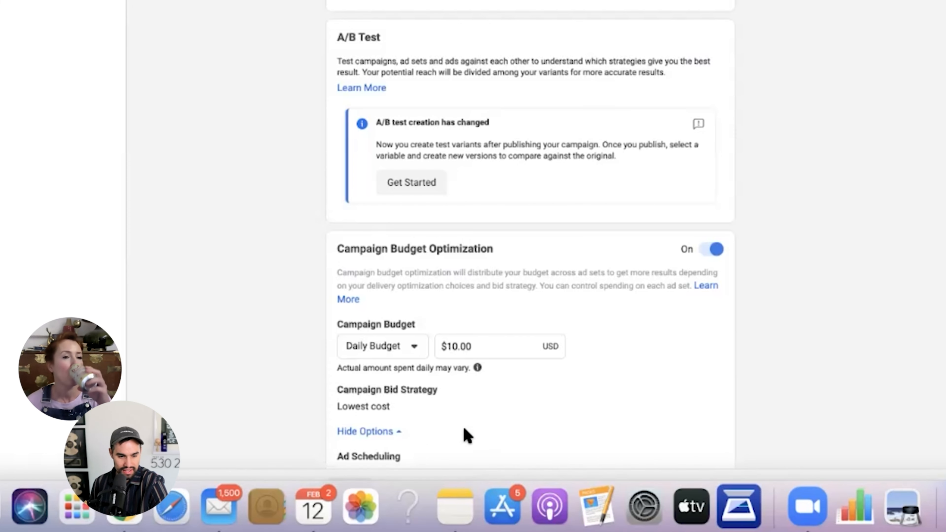
{"action": "scroll", "coordinate": [464, 437], "scroll_direction": "down", "scroll_amount": 1}
{"action": "scroll", "coordinate": [845, 331], "scroll_direction": "up", "scroll_amount": 4}
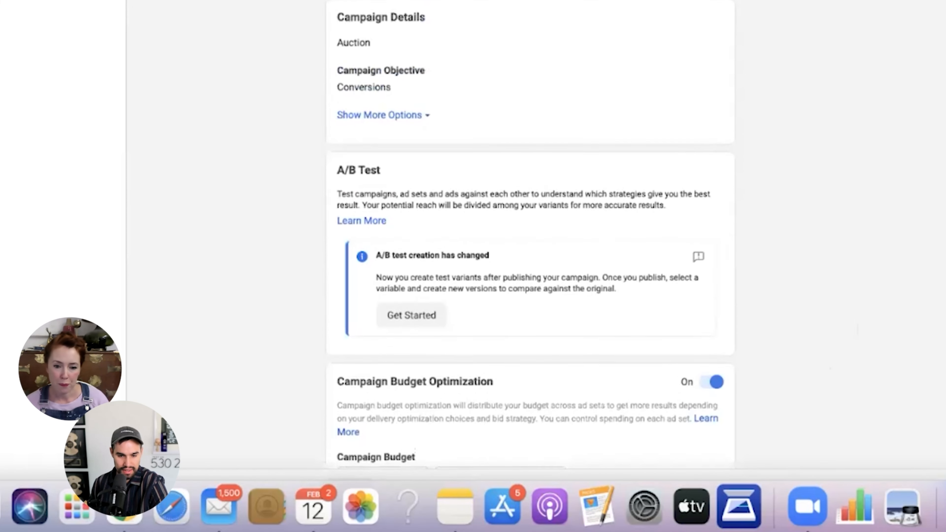
{"action": "scroll", "coordinate": [845, 331], "scroll_direction": "down", "scroll_amount": 4}
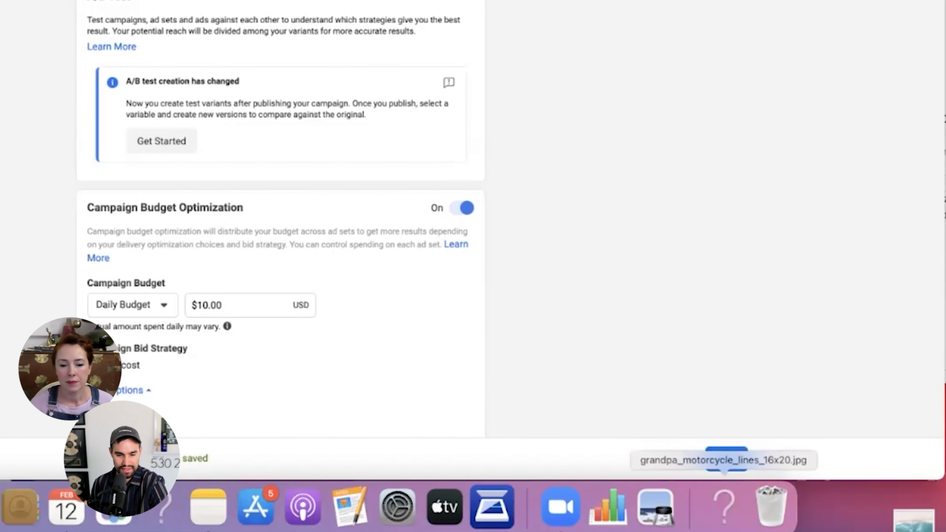
{"action": "left_click", "coordinate": [727, 459]}
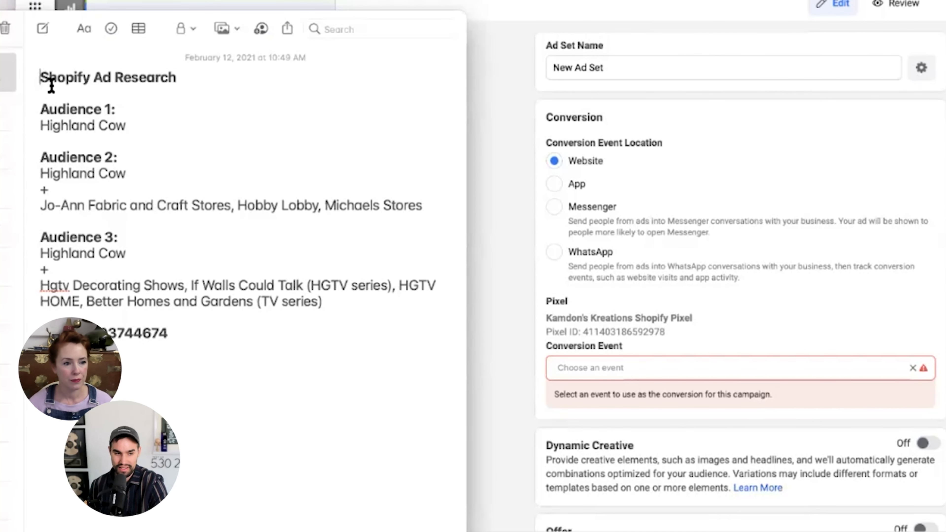
- Review the interests listed for the three audiences in the Shopify Ad Research note in Notes
{"action": "left_click_drag", "start_coordinate": [51, 85], "coordinate": [234, 334]}
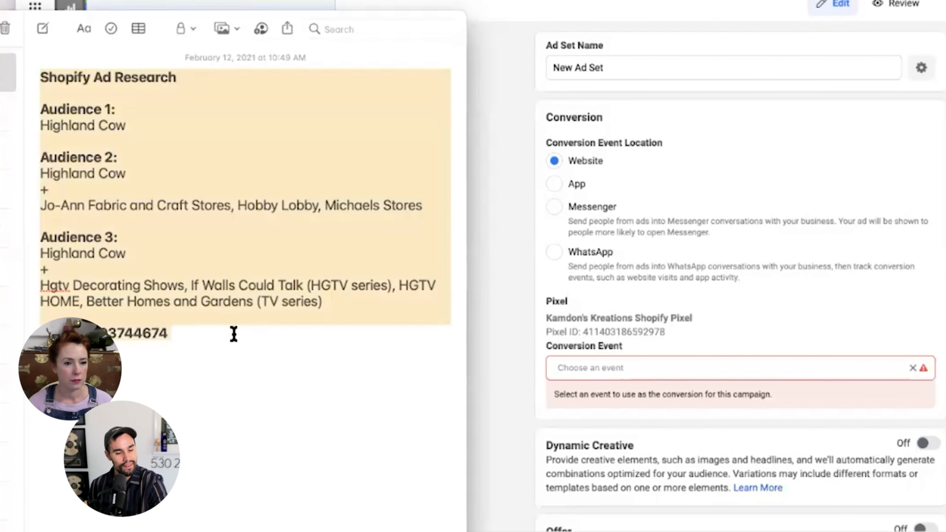
{"action": "double_click", "coordinate": [69, 126]}
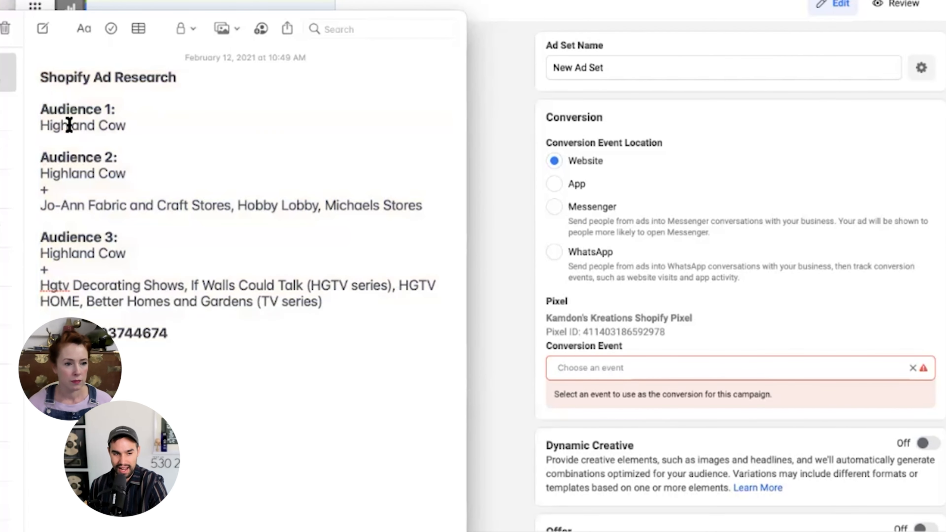
{"action": "left_click_drag", "start_coordinate": [101, 123], "coordinate": [101, 123]}
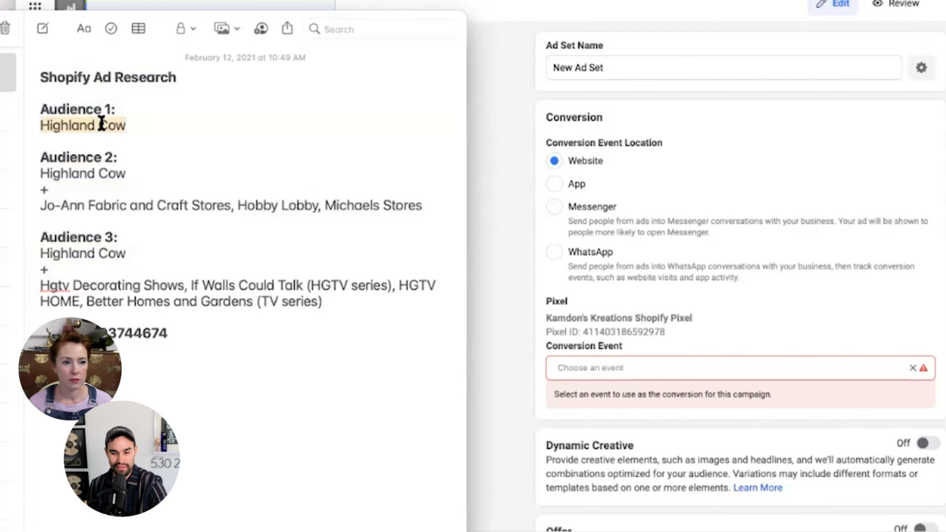
{"action": "left_click", "coordinate": [62, 205]}
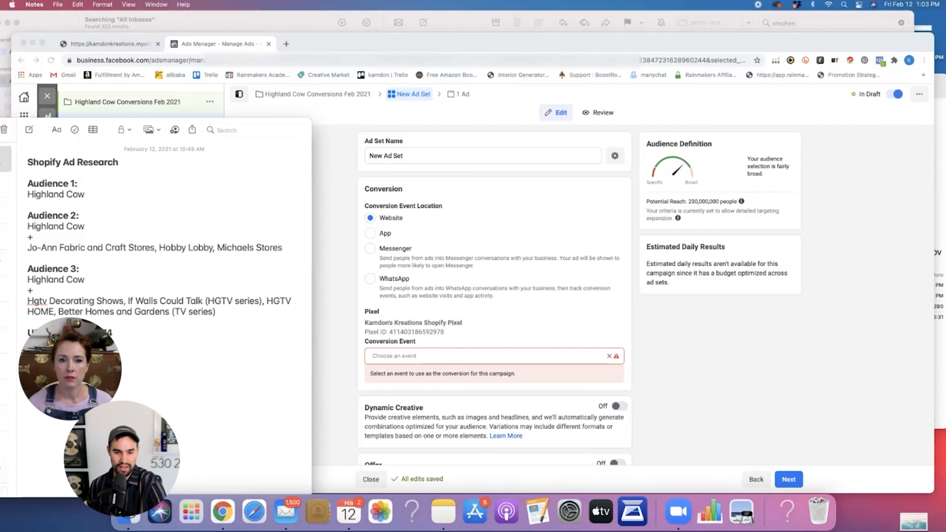
- Review the conversion events available for the new ad set's pixel, including Purchase, without choosing one
{"action": "left_click", "coordinate": [699, 136]}
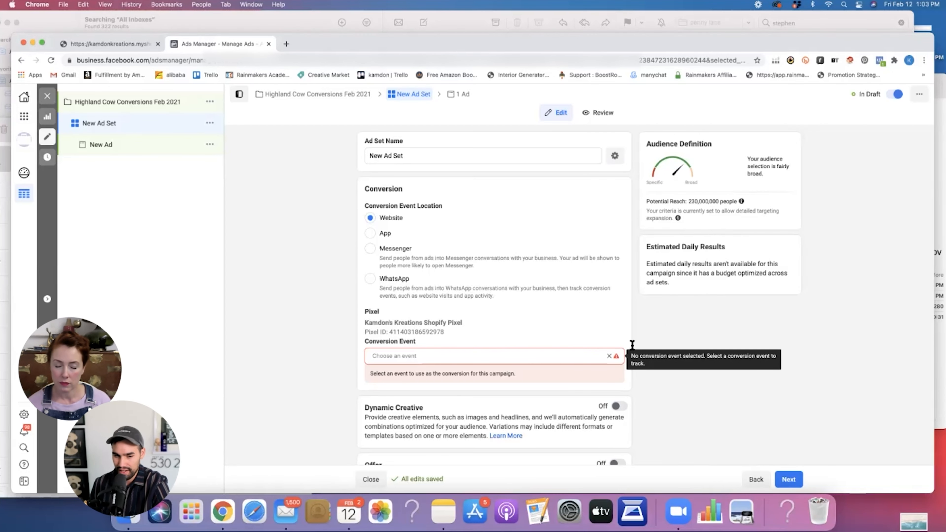
{"action": "scroll", "coordinate": [632, 344], "scroll_direction": "down", "scroll_amount": 3}
{"action": "scroll", "coordinate": [459, 377], "scroll_direction": "up", "scroll_amount": 1}
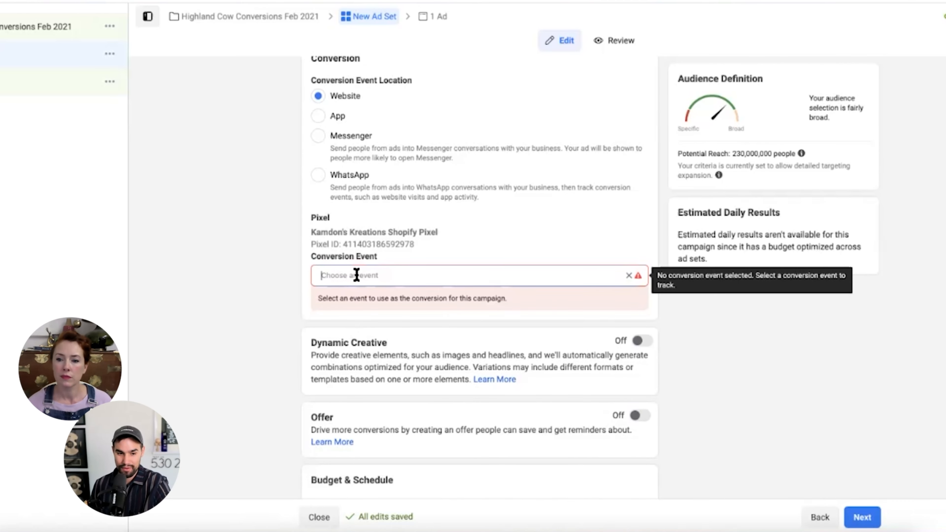
{"action": "left_click", "coordinate": [357, 275]}
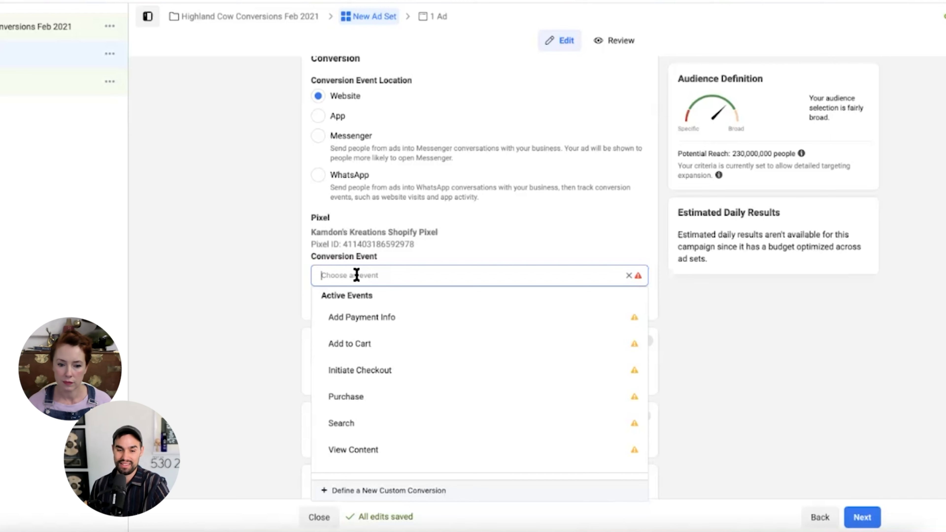
{"action": "mouse_move", "coordinate": [527, 406]}
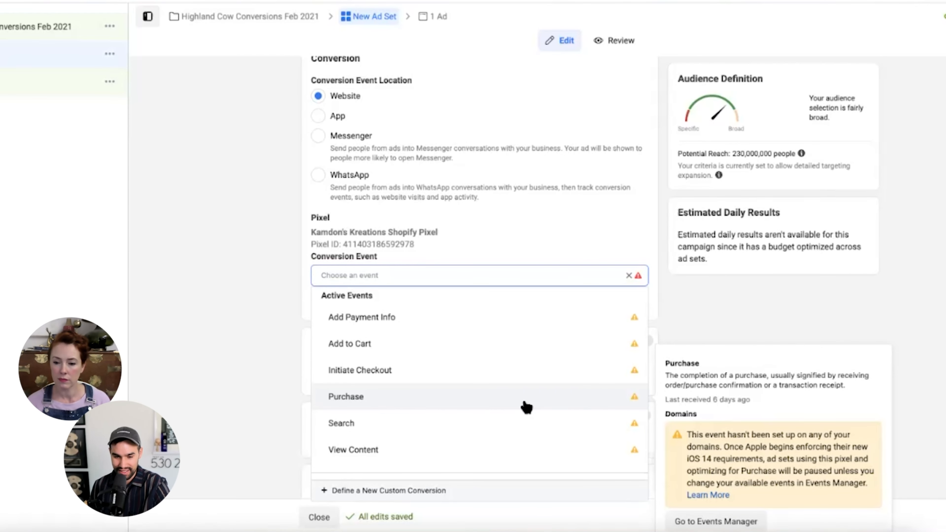
{"action": "left_click", "coordinate": [781, 374]}
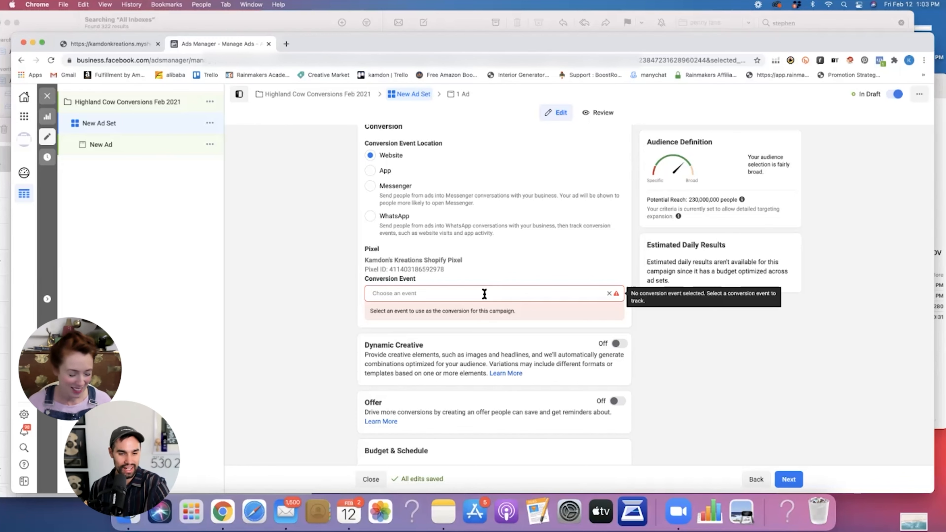
{"action": "left_click", "coordinate": [409, 295]}
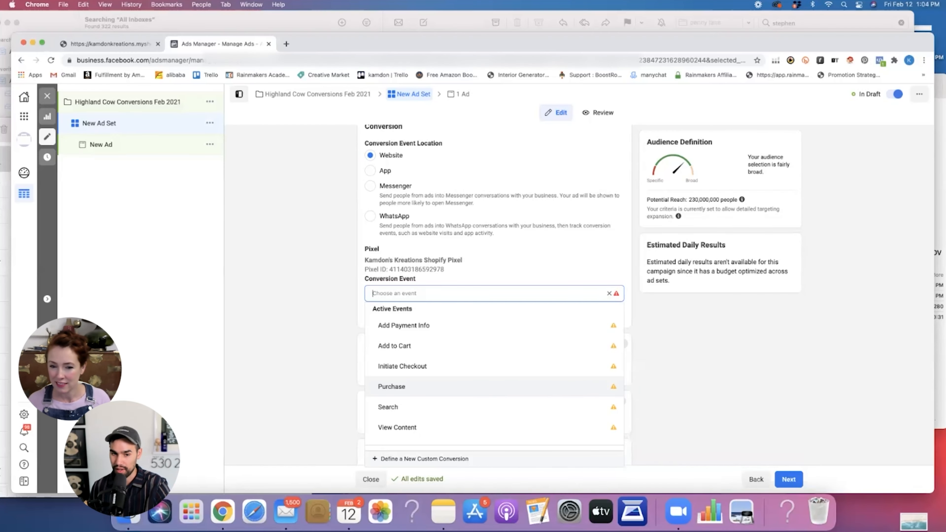
{"action": "key", "text": "Escape"}
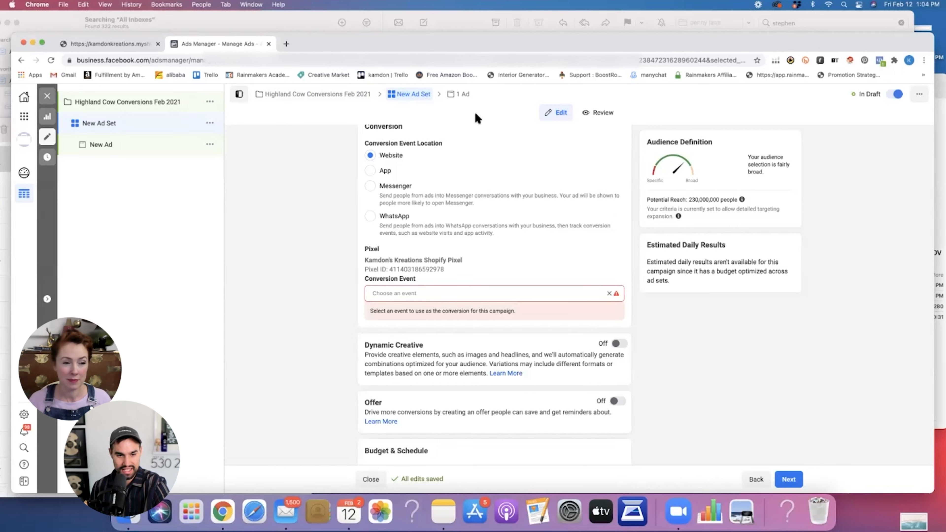
- Leave the ad set editor without publishing the draft and open Events Manager to examine the Shopify pixel's activity overview
{"action": "left_click", "coordinate": [48, 98]}
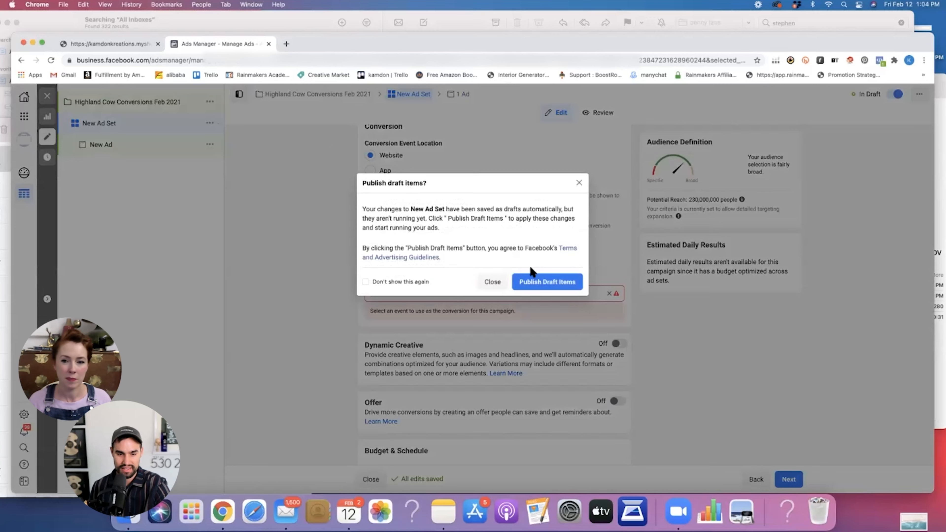
{"action": "left_click", "coordinate": [495, 282]}
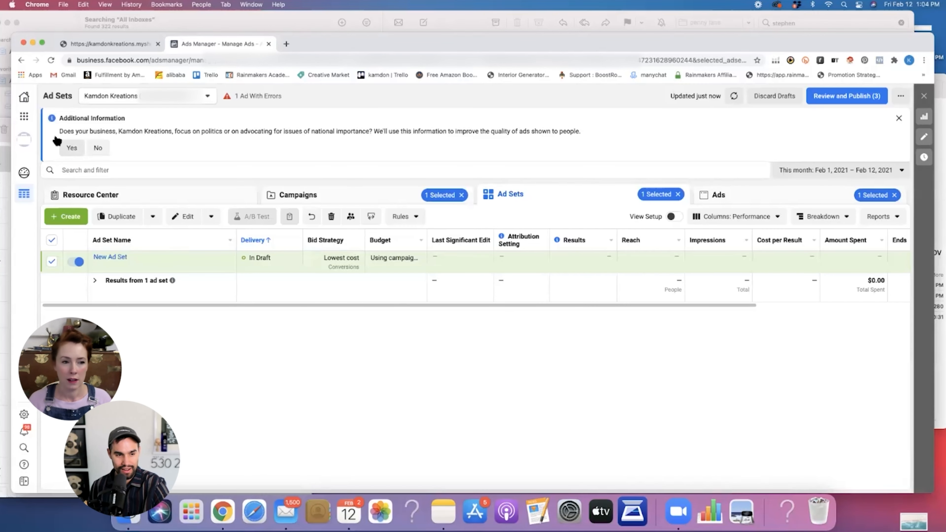
{"action": "left_click", "coordinate": [28, 119]}
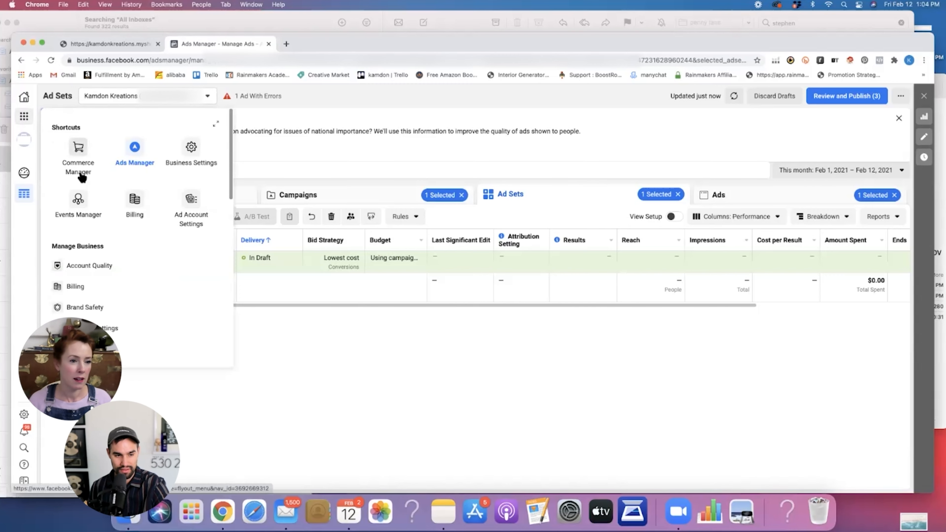
{"action": "left_click", "coordinate": [83, 203]}
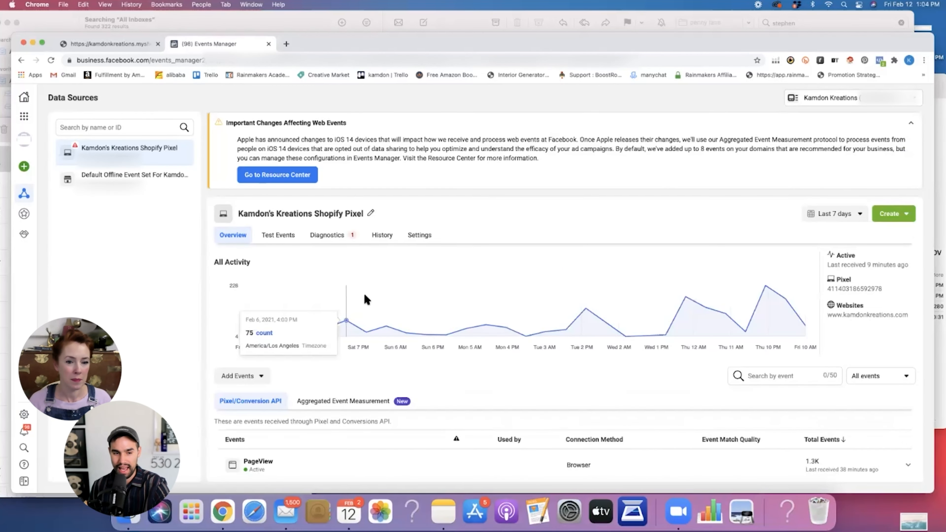
{"action": "scroll", "coordinate": [380, 313], "scroll_direction": "down", "scroll_amount": 1}
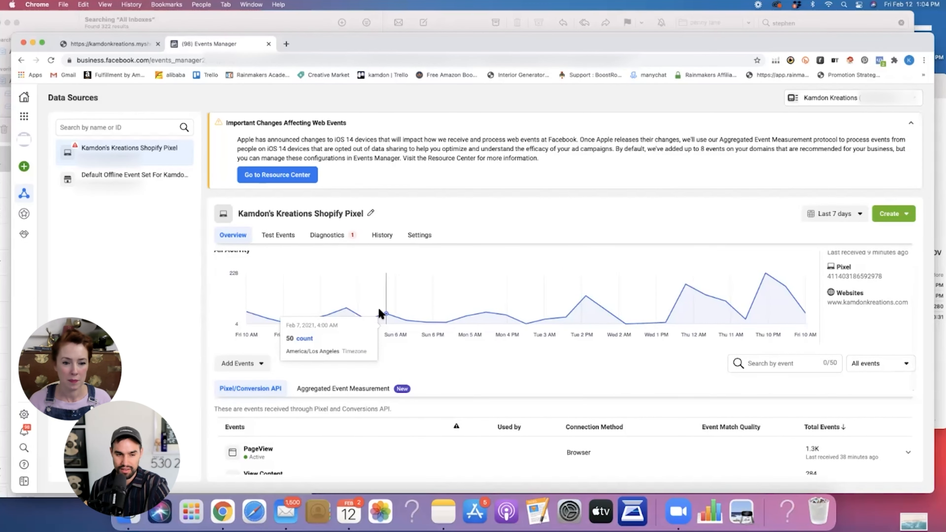
{"action": "scroll", "coordinate": [380, 313], "scroll_direction": "up", "scroll_amount": 1}
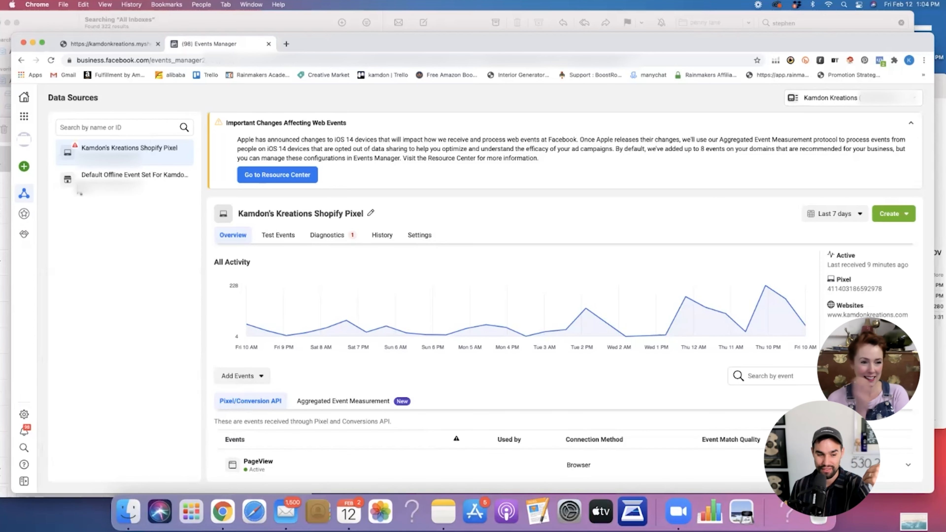
- Open the Domains section under Brand Safety in the Business Settings
{"action": "mouse_move", "coordinate": [23, 409]}
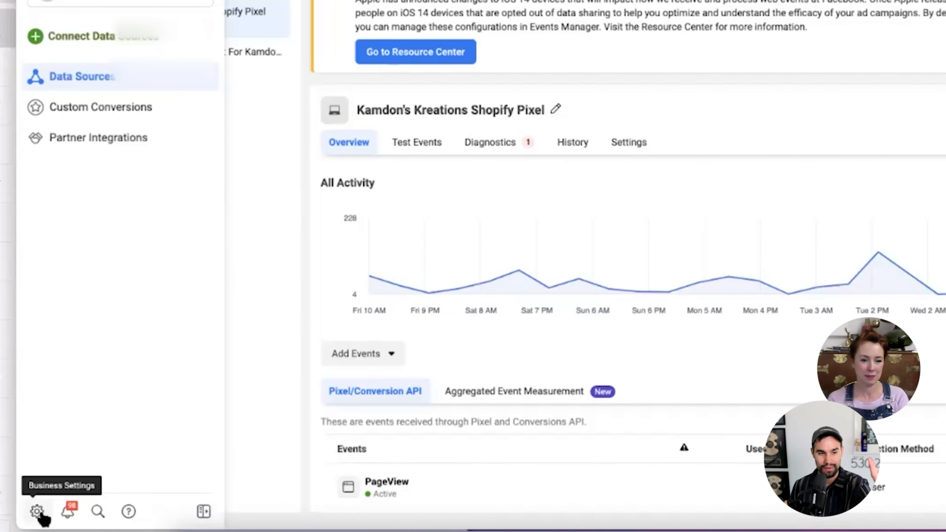
{"action": "left_click", "coordinate": [39, 514]}
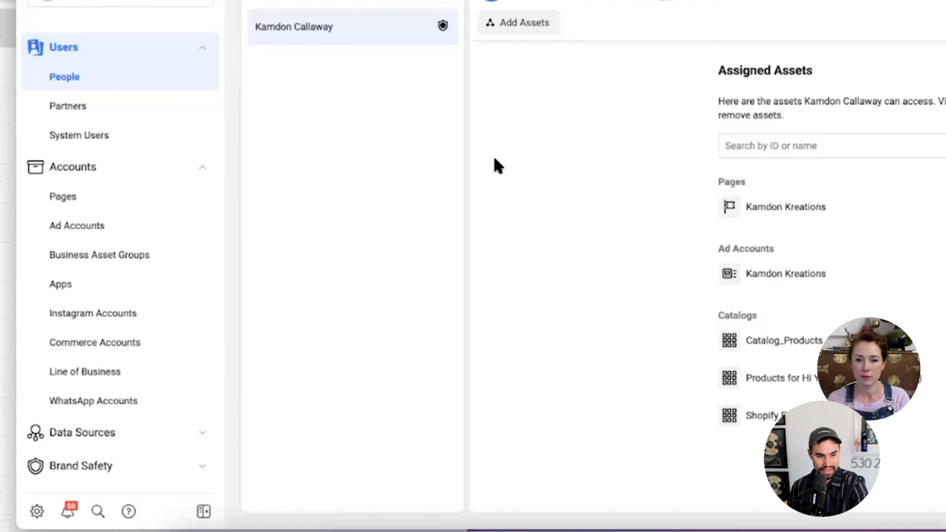
{"action": "left_click", "coordinate": [86, 464]}
{"action": "scroll", "coordinate": [88, 454], "scroll_direction": "down", "scroll_amount": 3}
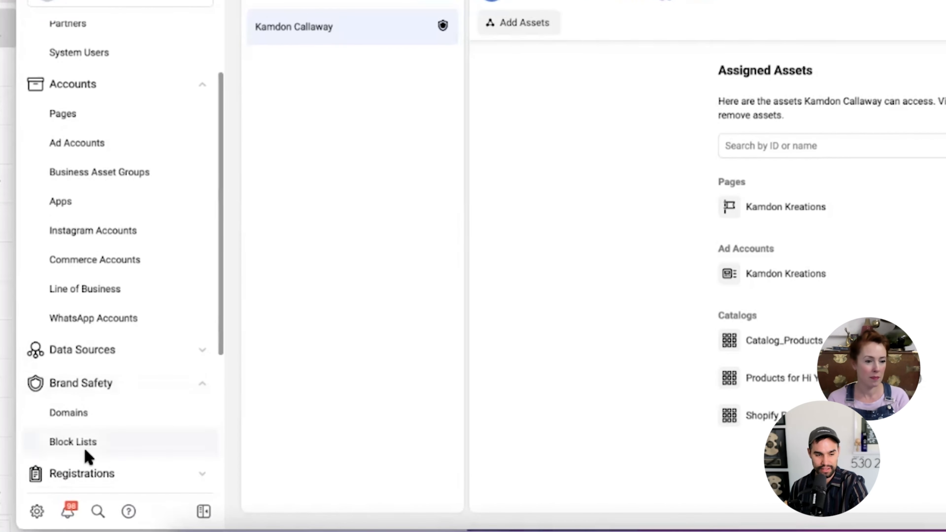
{"action": "left_click", "coordinate": [96, 410]}
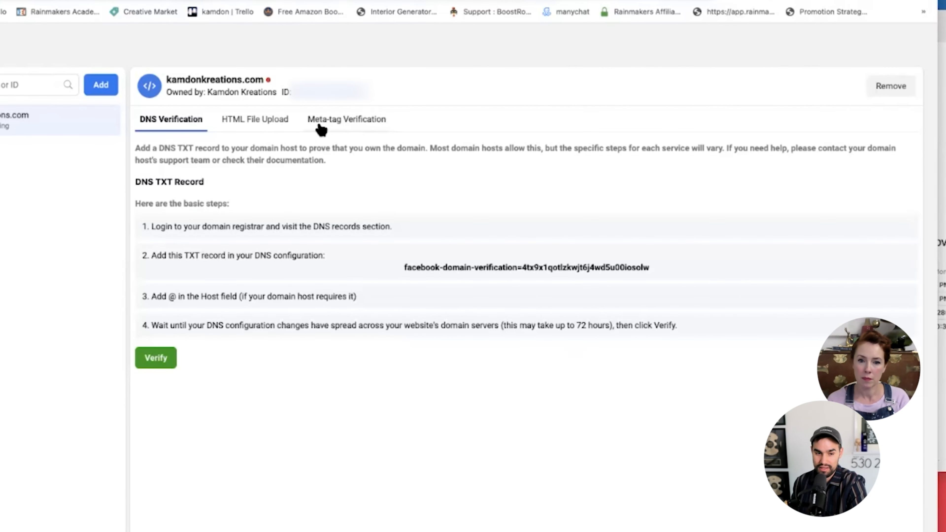
- Compare the HTML file and meta-tag verification methods for kamdonkreations.com, and copy the TXT record from DNS Verification
{"action": "left_click", "coordinate": [278, 126]}
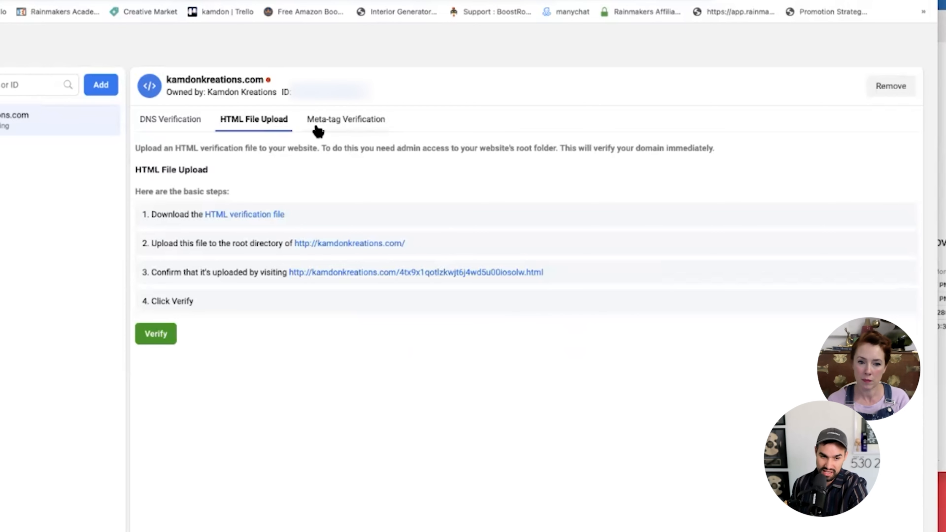
{"action": "left_click", "coordinate": [329, 125]}
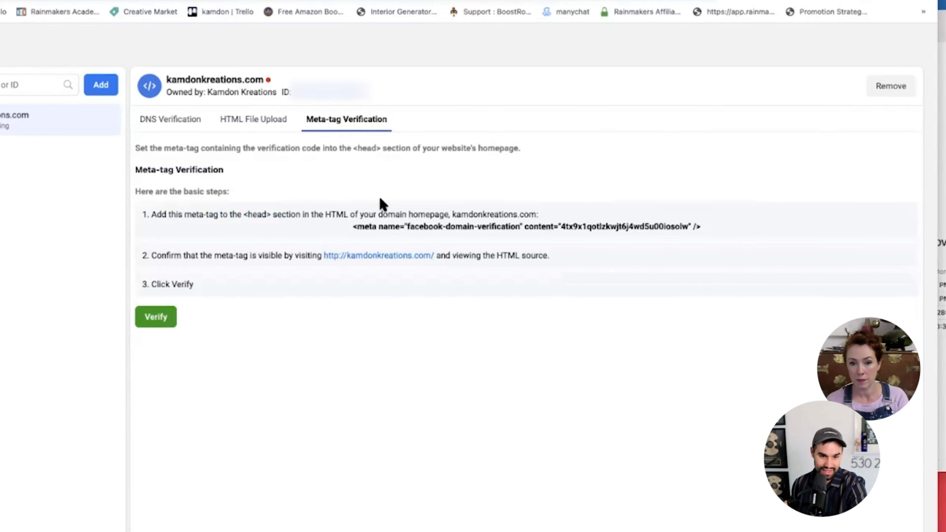
{"action": "left_click", "coordinate": [185, 123]}
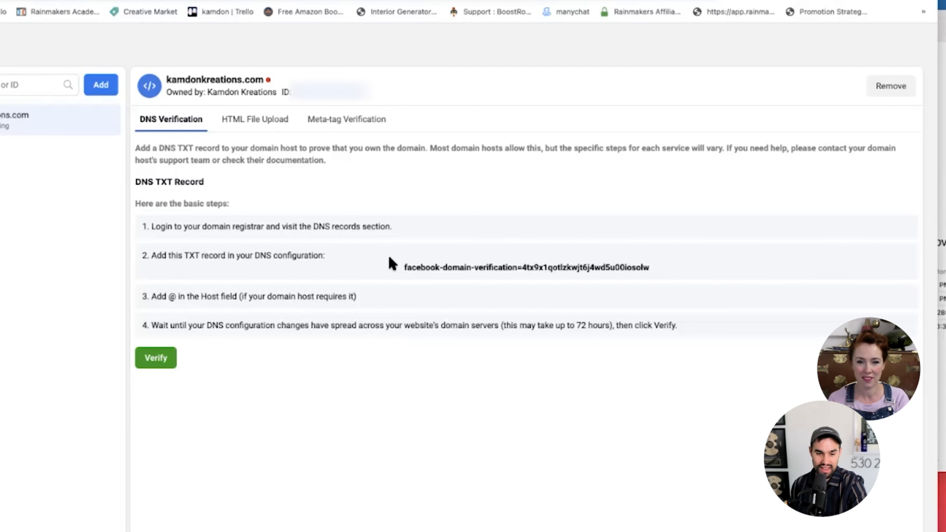
{"action": "left_click_drag", "start_coordinate": [397, 268], "coordinate": [656, 268]}
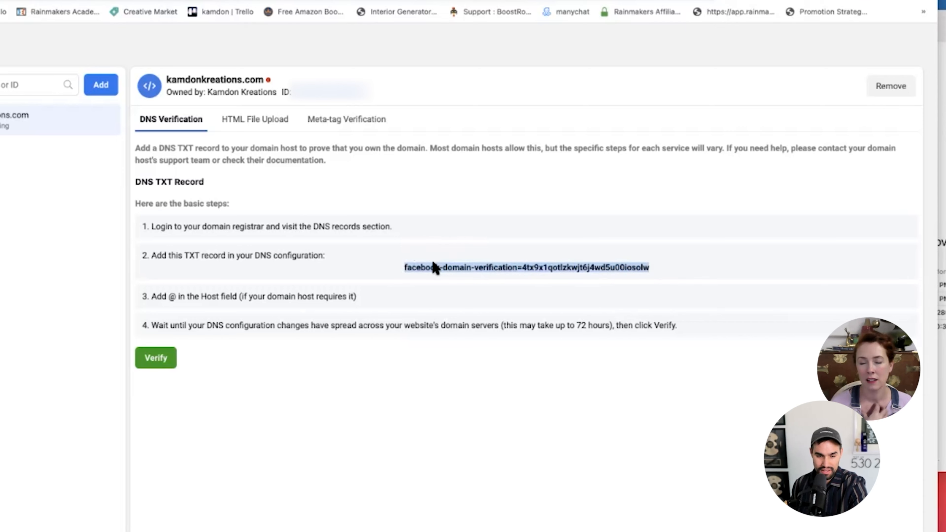
{"action": "left_click", "coordinate": [428, 270]}
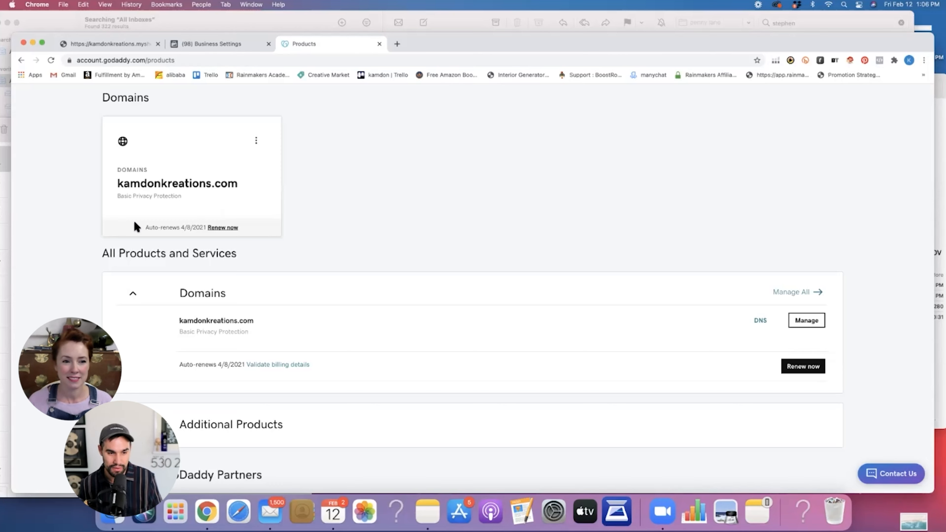
- In GoDaddy, open DNS management for kamdonkreations.com and go through its existing records
{"action": "left_click", "coordinate": [257, 140]}
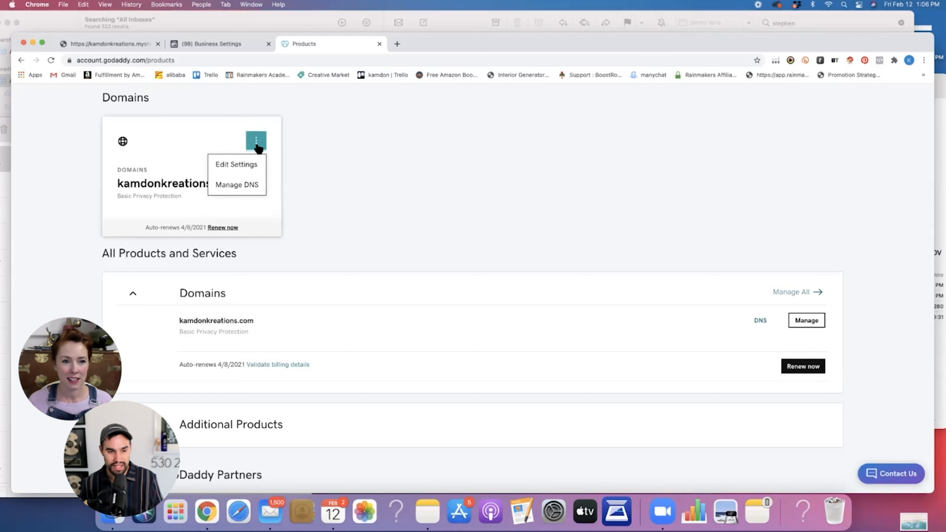
{"action": "left_click", "coordinate": [241, 191]}
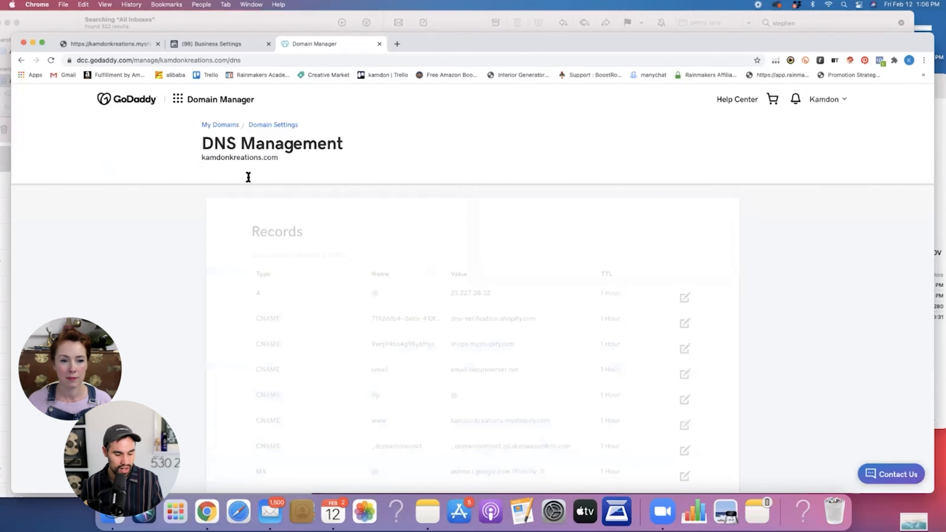
{"action": "scroll", "coordinate": [368, 277], "scroll_direction": "down", "scroll_amount": 2}
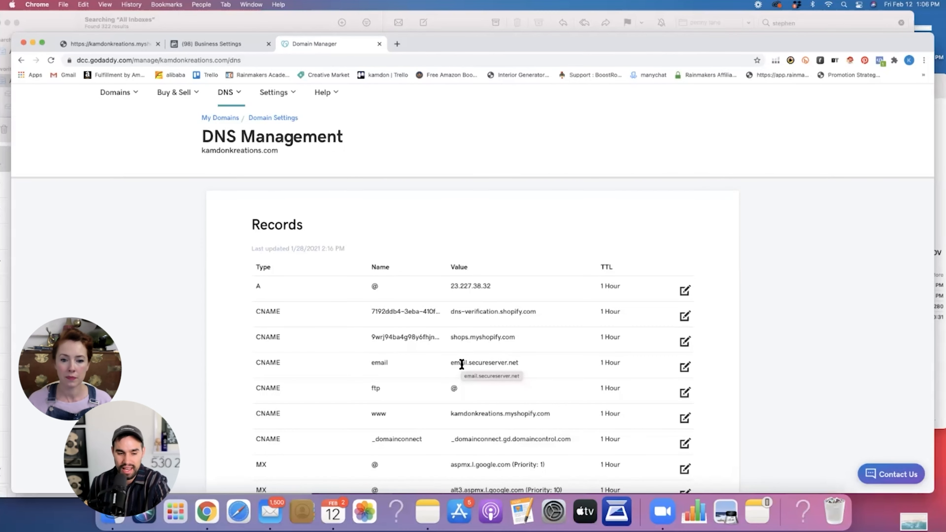
{"action": "scroll", "coordinate": [461, 365], "scroll_direction": "down", "scroll_amount": 3}
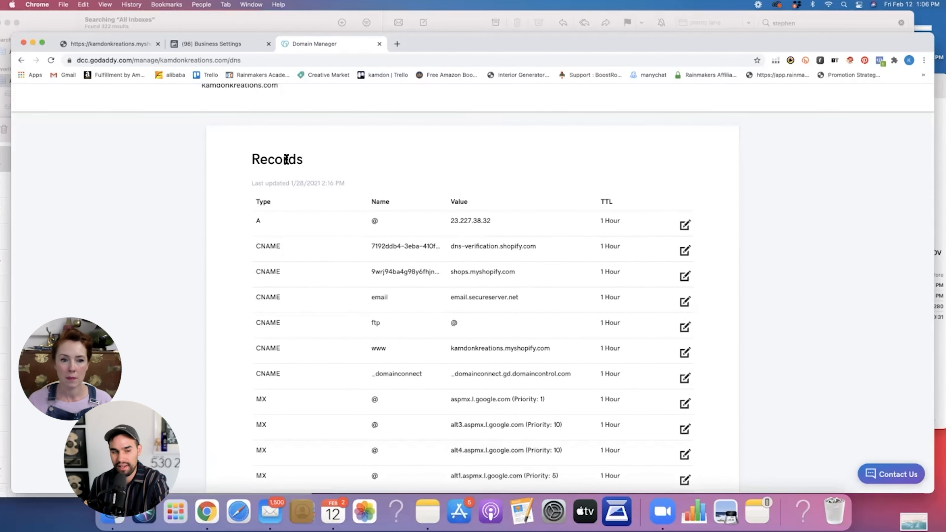
{"action": "scroll", "coordinate": [325, 333], "scroll_direction": "down", "scroll_amount": 5}
{"action": "scroll", "coordinate": [324, 338], "scroll_direction": "down", "scroll_amount": 6}
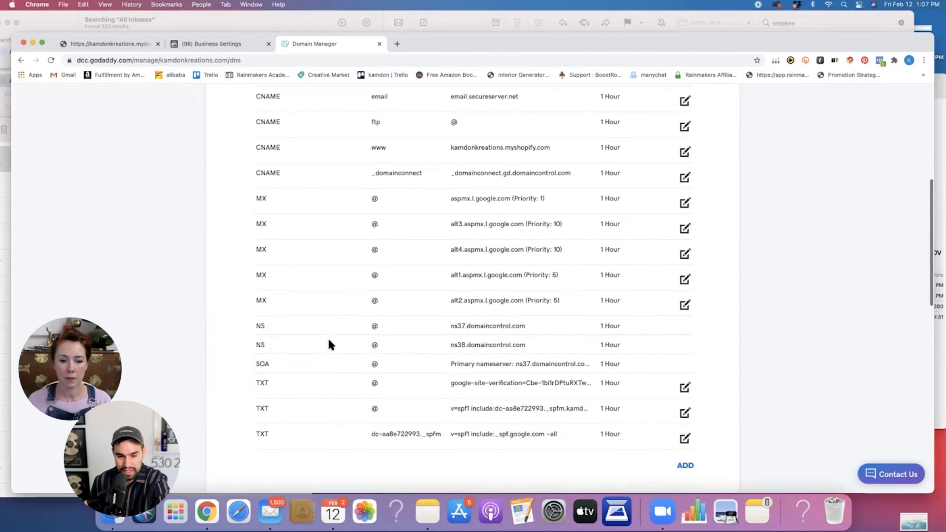
{"action": "scroll", "coordinate": [330, 345], "scroll_direction": "down", "scroll_amount": 2}
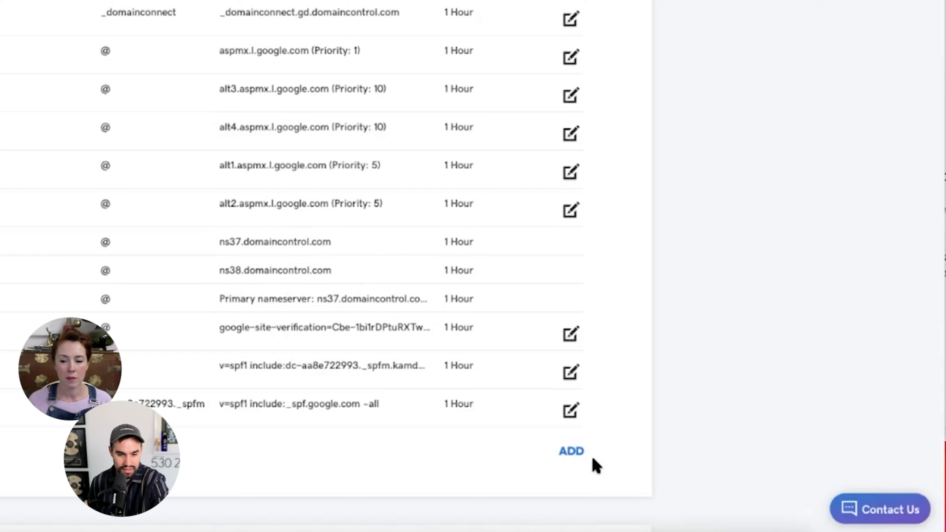
- Add a TXT record for kamdonkreations.com with host @, the copied Facebook domain-verification value and a 1 Hour TTL, and save it
{"action": "left_click", "coordinate": [576, 452]}
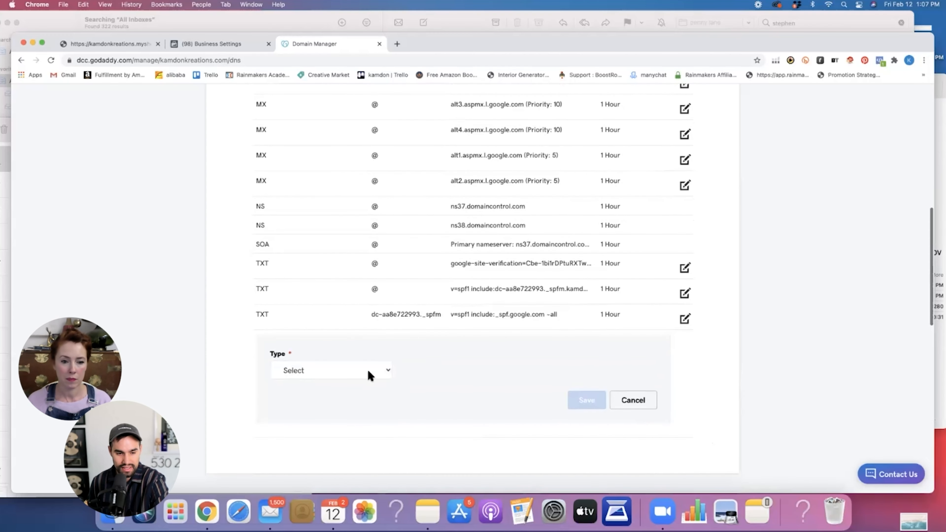
{"action": "left_click", "coordinate": [369, 375]}
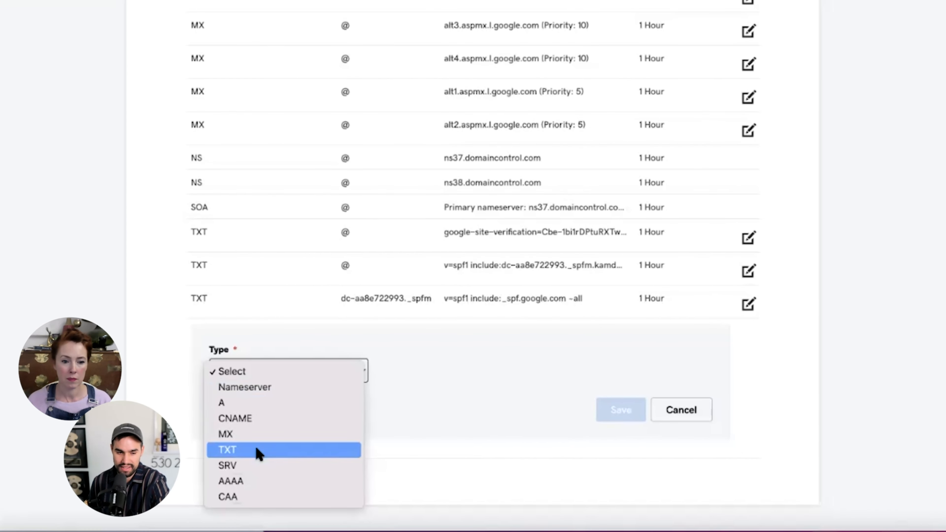
{"action": "left_click", "coordinate": [255, 450]}
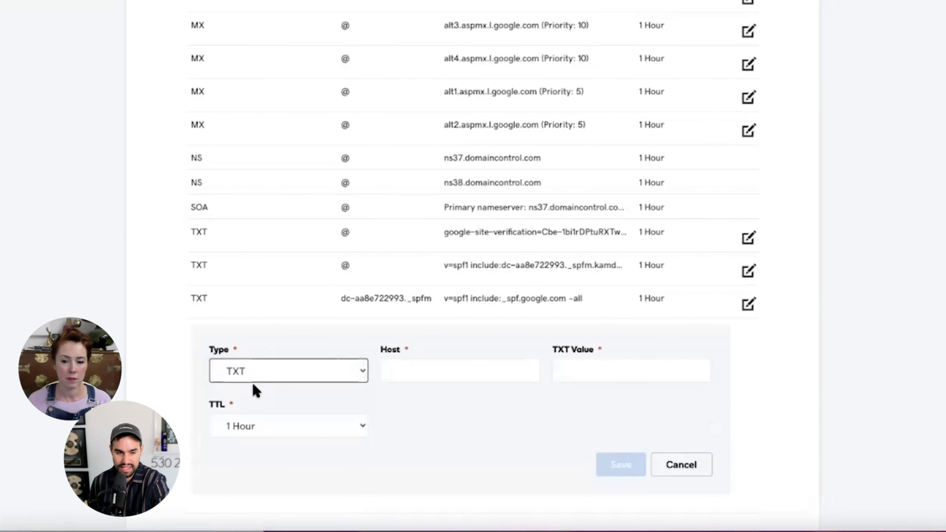
{"action": "left_click", "coordinate": [567, 377]}
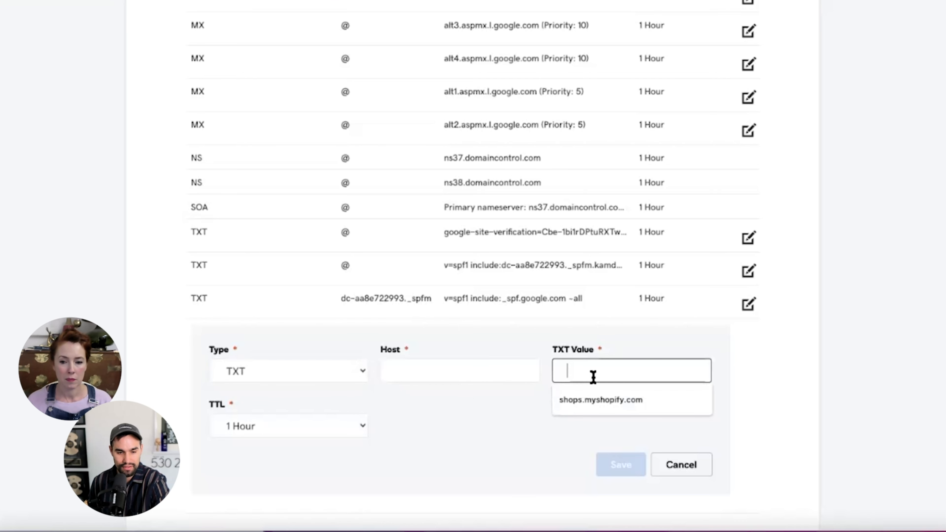
{"action": "right_click", "coordinate": [593, 378]}
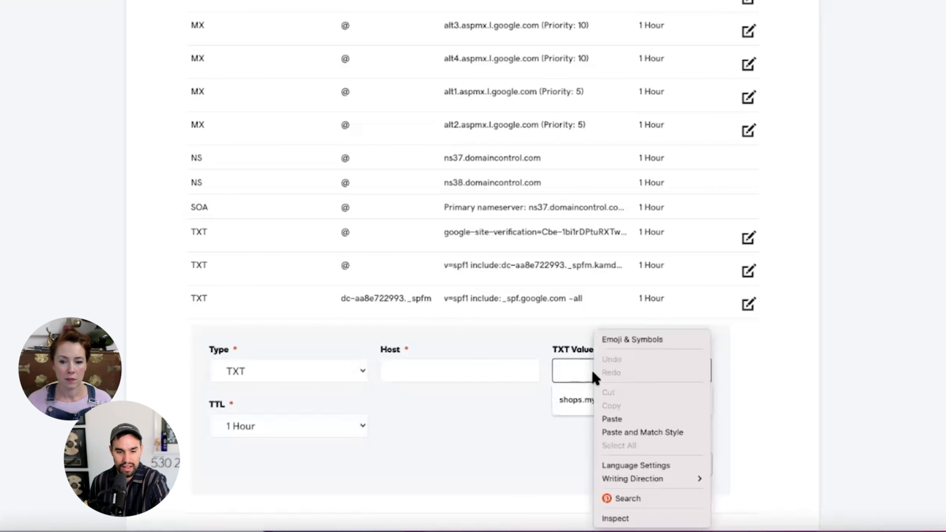
{"action": "left_click", "coordinate": [617, 418]}
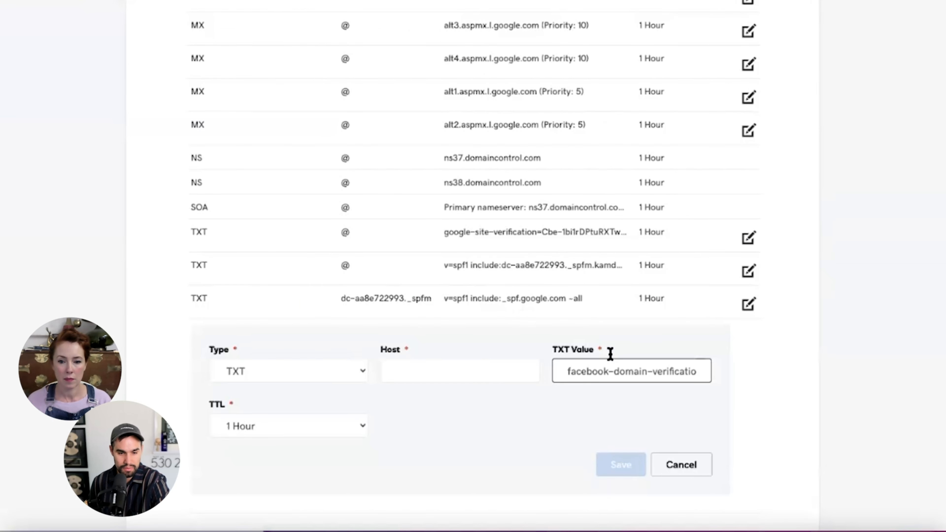
{"action": "left_click", "coordinate": [405, 369]}
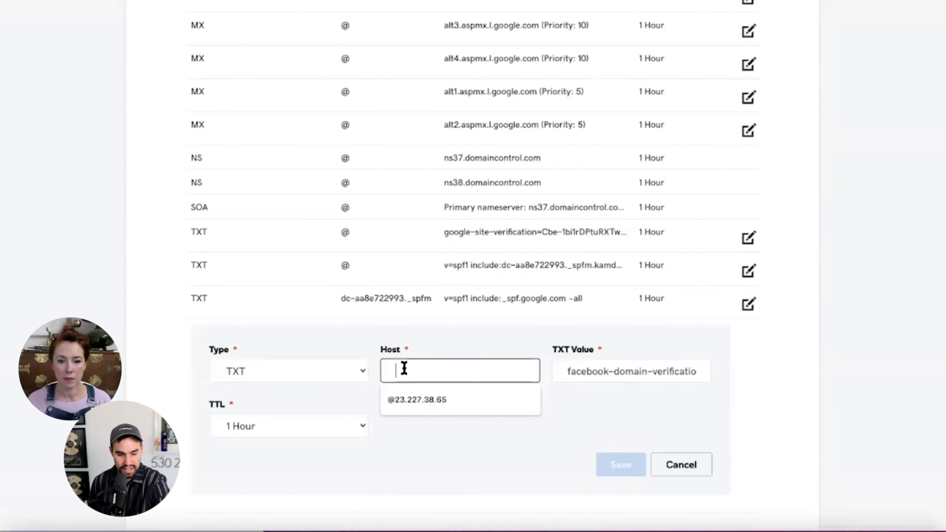
{"action": "type", "text": "@"}
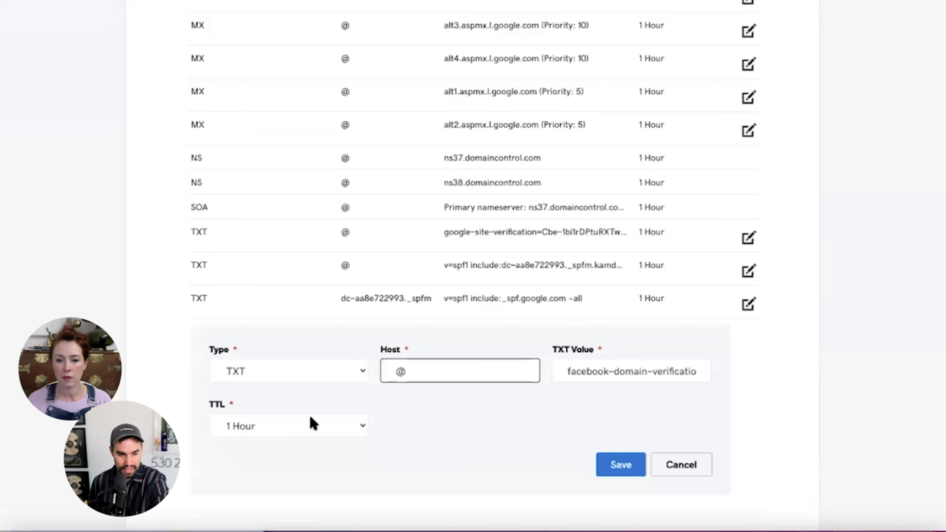
{"action": "left_click", "coordinate": [609, 461]}
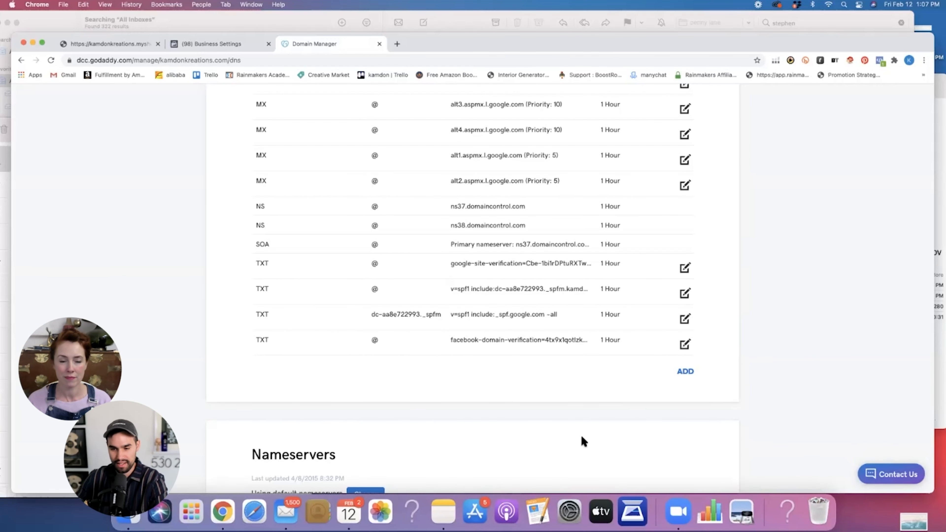
- Search the web for "dns checker", open the dnschecker.org propagation tool and dismiss its notification request
{"action": "left_click", "coordinate": [397, 44]}
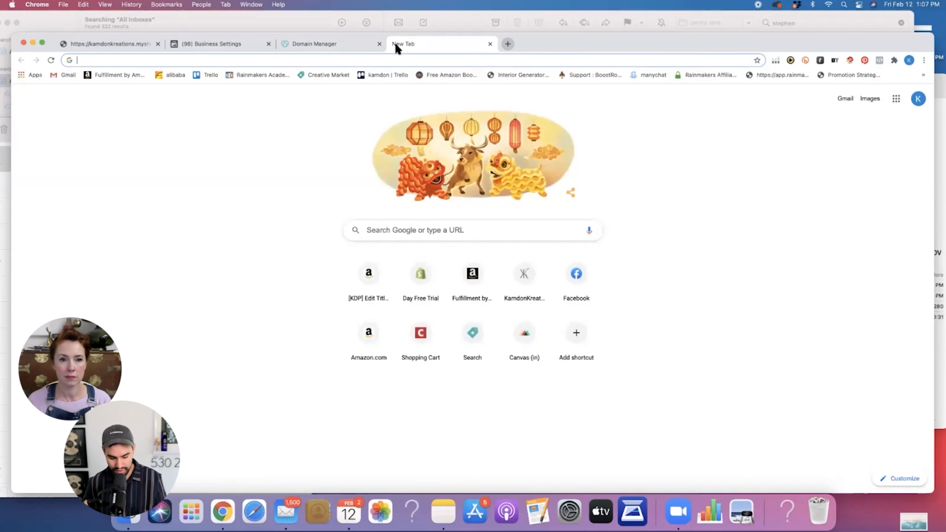
{"action": "type", "text": "dns c"}
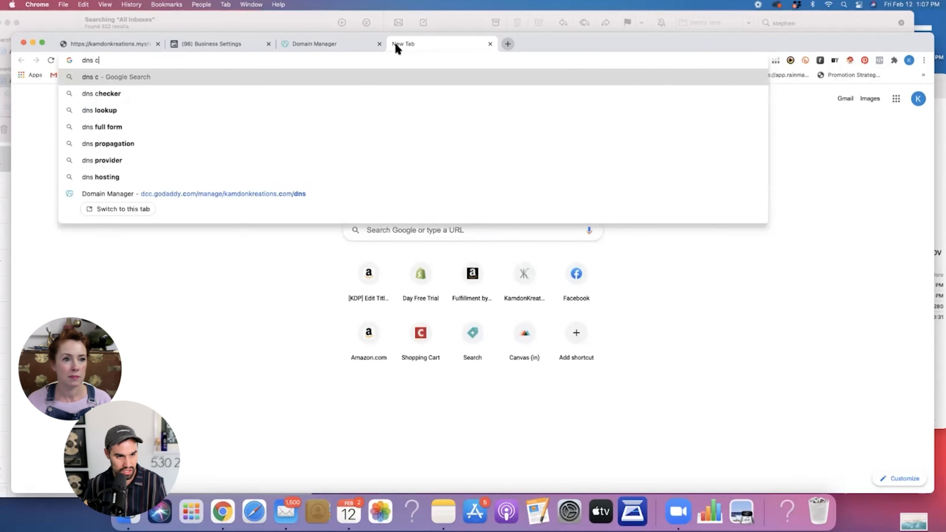
{"action": "type", "text": "hecker"}
{"action": "key", "text": "Return"}
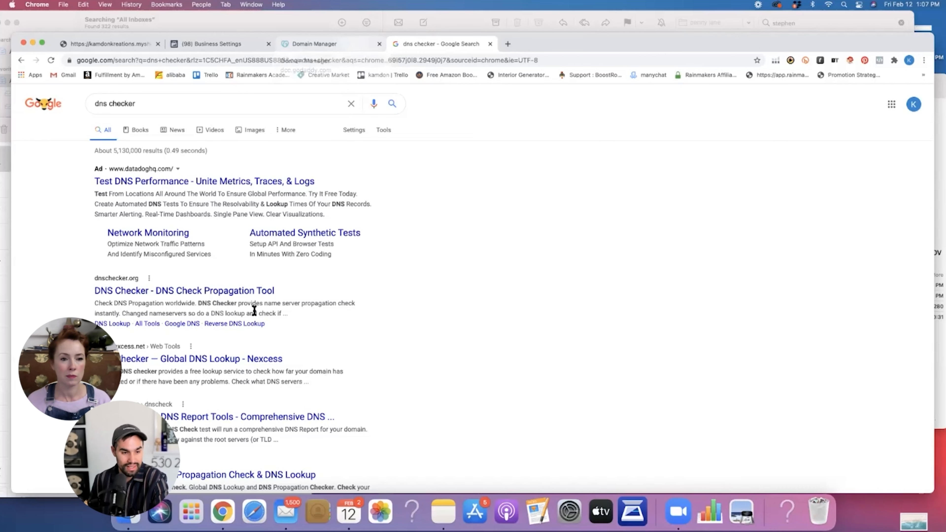
{"action": "left_click", "coordinate": [237, 294]}
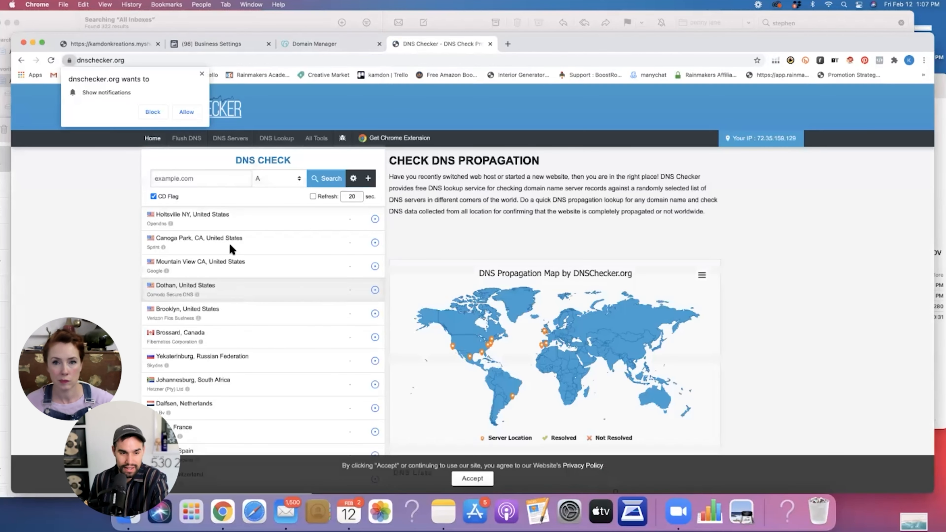
{"action": "left_click", "coordinate": [202, 74]}
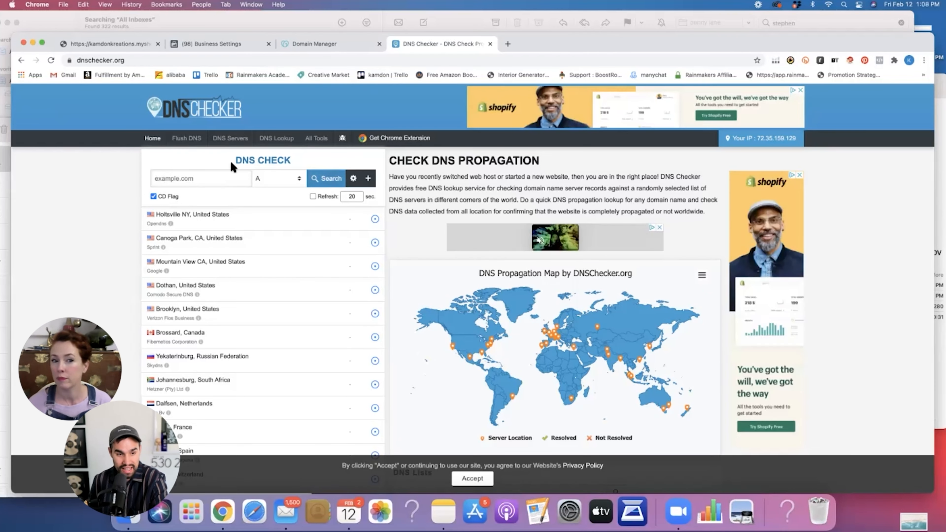
- Look up the TXT records of kamdonkreations.com and examine their propagation across the listed DNS servers
{"action": "left_click", "coordinate": [194, 180]}
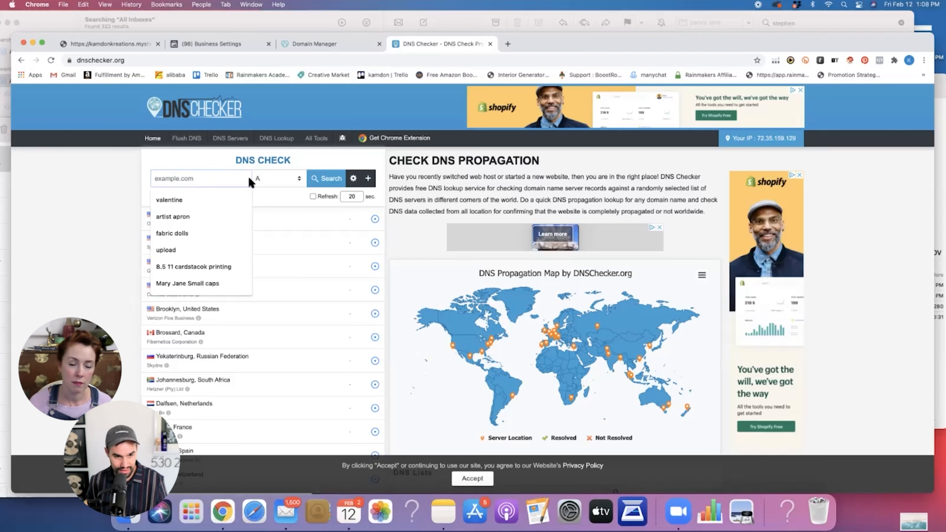
{"action": "left_click", "coordinate": [285, 181]}
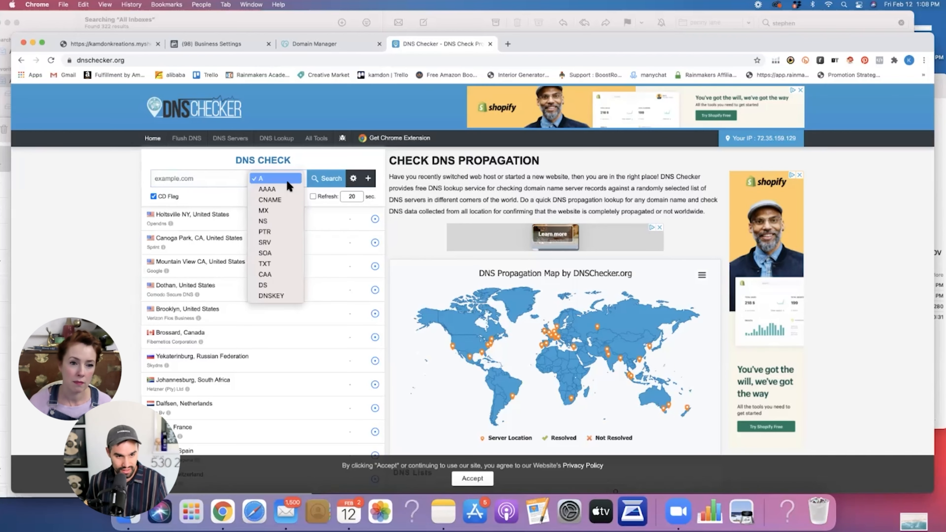
{"action": "left_click", "coordinate": [276, 264]}
{"action": "left_click", "coordinate": [217, 183]}
{"action": "type", "text": "kam"}
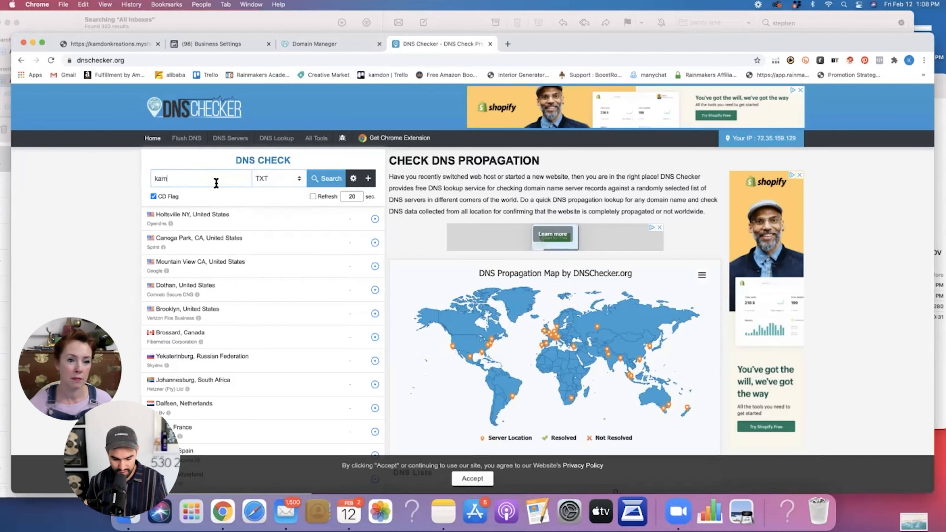
{"action": "type", "text": "donkreations.com"}
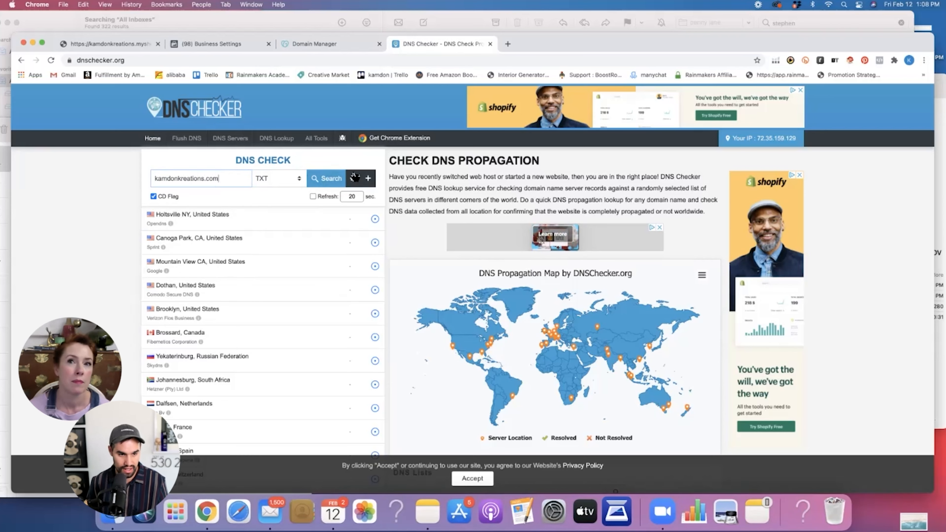
{"action": "left_click", "coordinate": [325, 180]}
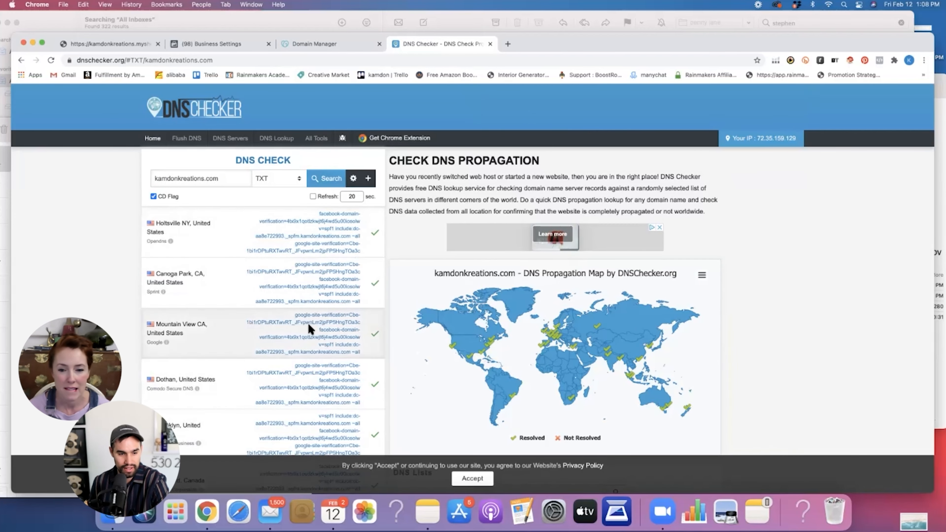
{"action": "scroll", "coordinate": [336, 313], "scroll_direction": "down", "scroll_amount": 1}
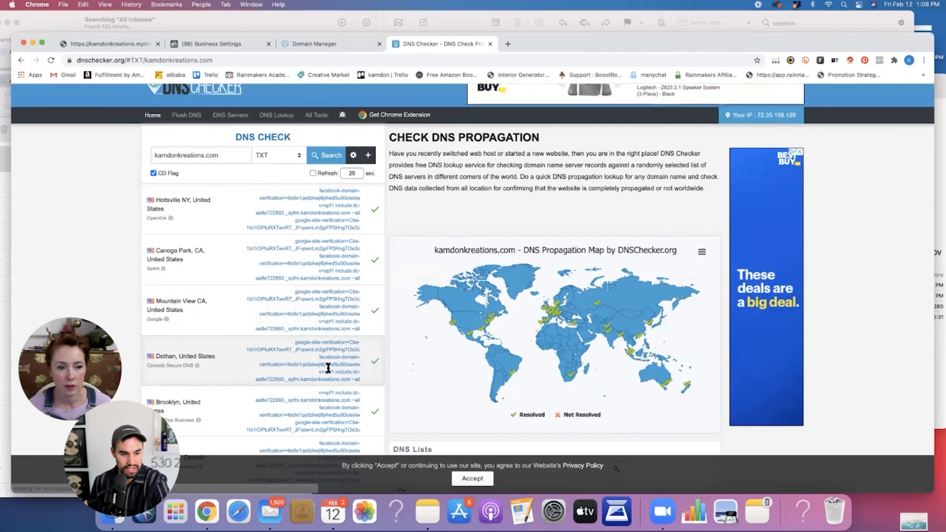
{"action": "scroll", "coordinate": [283, 369], "scroll_direction": "down", "scroll_amount": 3}
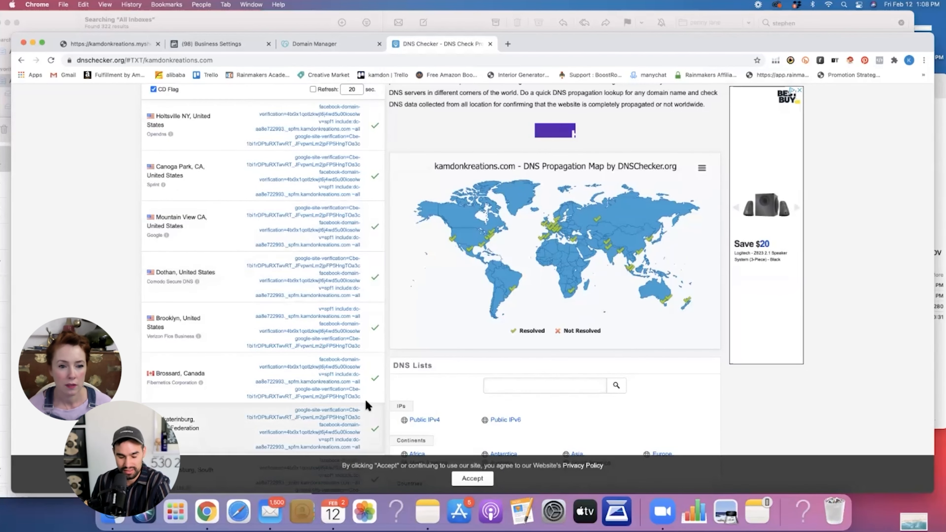
{"action": "scroll", "coordinate": [299, 325], "scroll_direction": "down", "scroll_amount": 2}
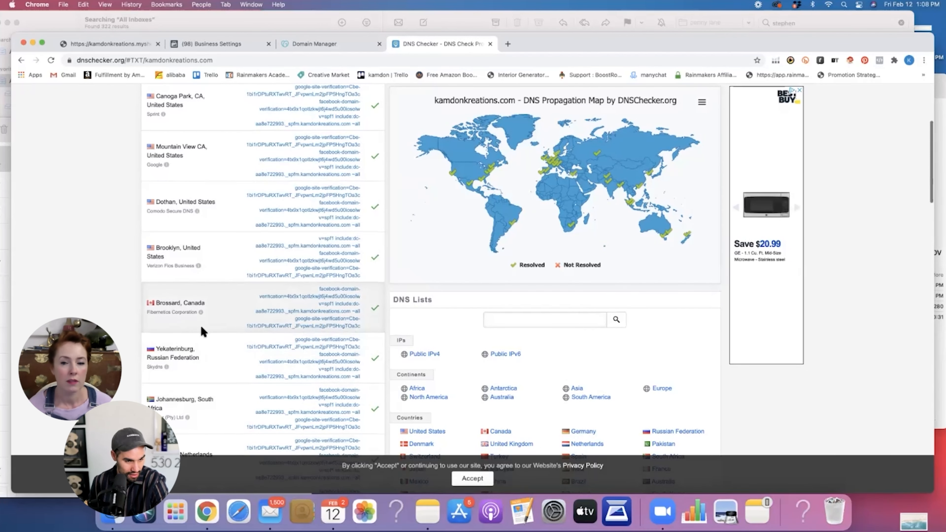
{"action": "scroll", "coordinate": [175, 324], "scroll_direction": "down", "scroll_amount": 2}
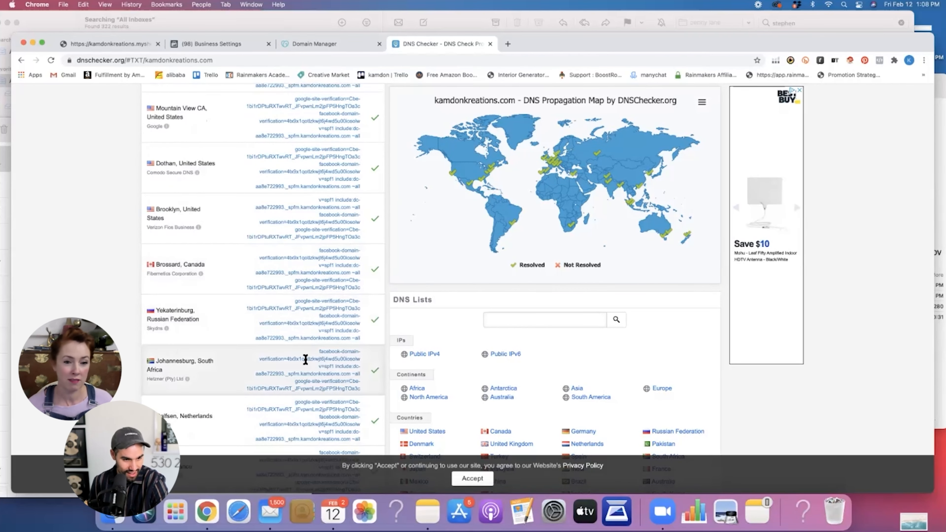
- Close the DNS checker and verify kamdonkreations.com through DNS Verification in Facebook Business Settings
{"action": "left_click", "coordinate": [231, 43]}
{"action": "left_click", "coordinate": [490, 44]}
{"action": "left_click", "coordinate": [340, 346]}
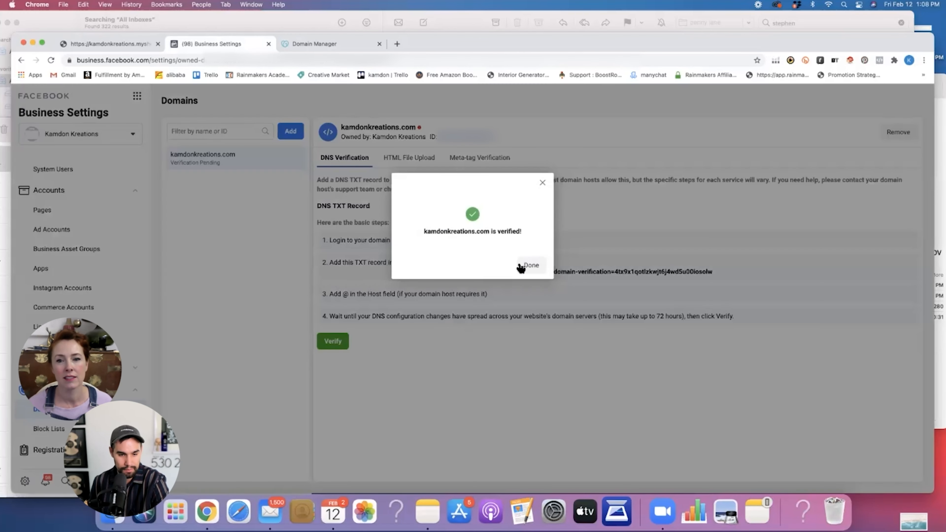
{"action": "left_click", "coordinate": [528, 265]}
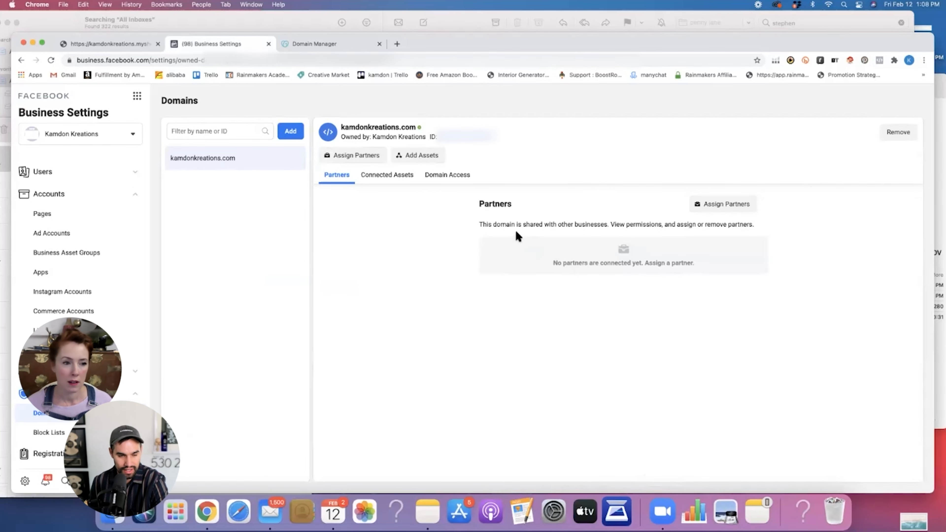
{"action": "left_click", "coordinate": [400, 183]}
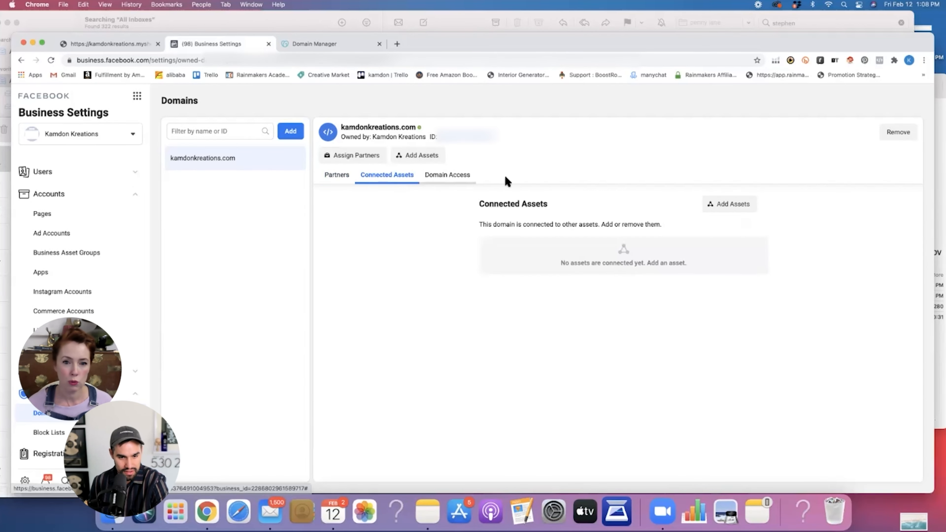
{"action": "left_click", "coordinate": [720, 207]}
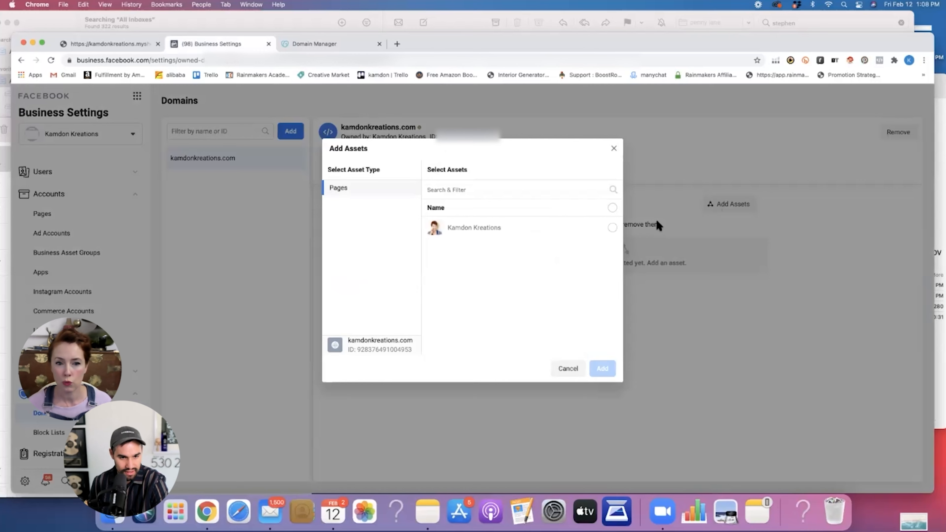
{"action": "left_click", "coordinate": [614, 149]}
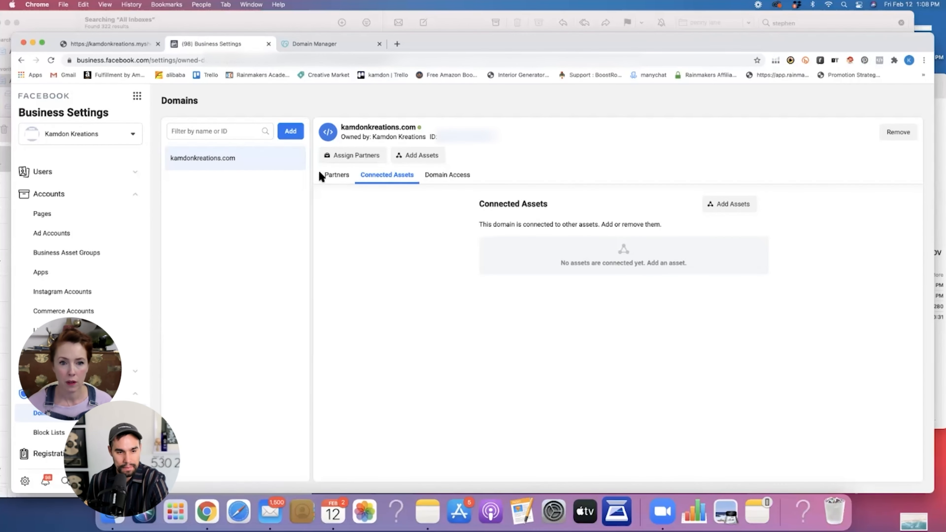
{"action": "left_click", "coordinate": [335, 176]}
- Add the Kamdon Kreations page to the connected assets of the kamdonkreations.com domain
{"action": "left_click", "coordinate": [389, 178]}
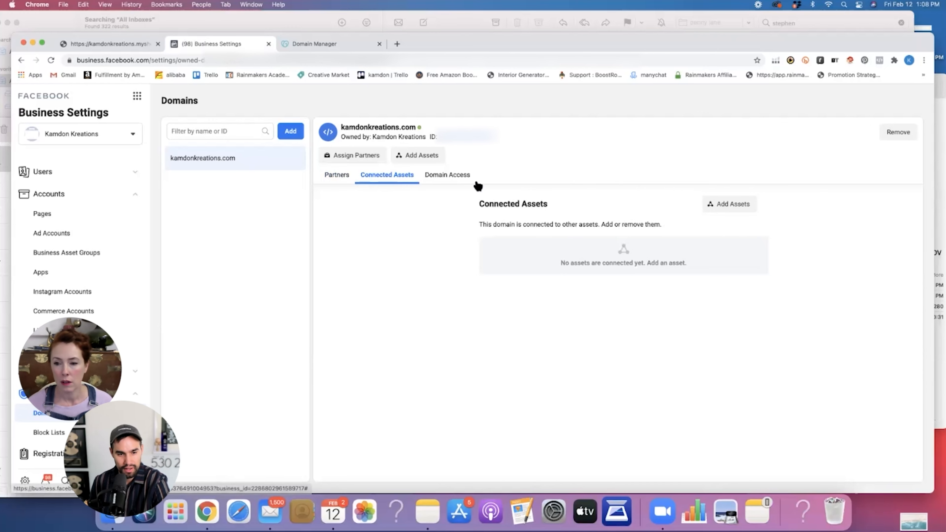
{"action": "left_click", "coordinate": [710, 205]}
{"action": "left_click", "coordinate": [556, 227]}
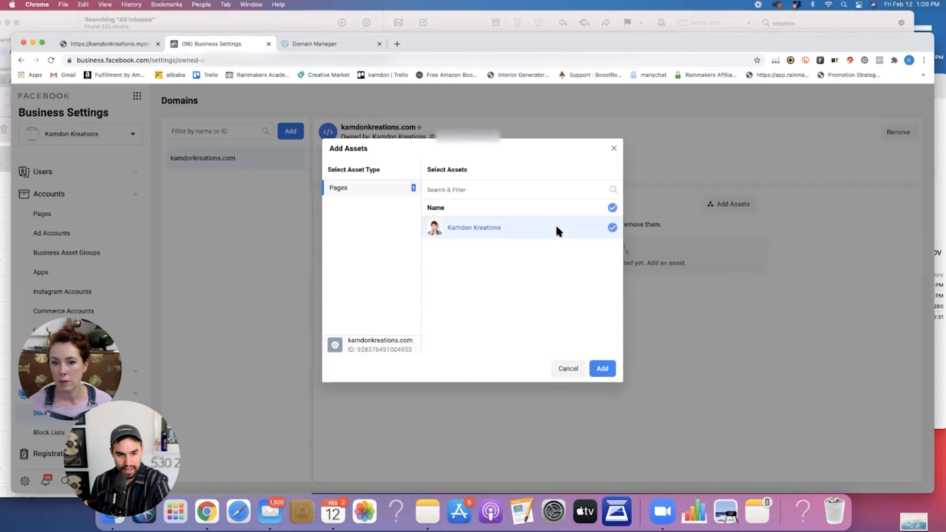
{"action": "left_click", "coordinate": [600, 367]}
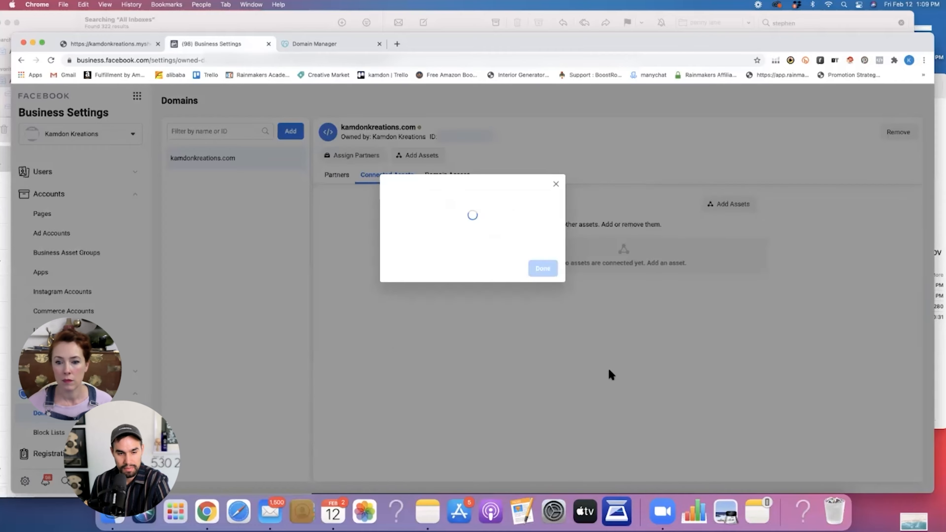
{"action": "left_click", "coordinate": [545, 260]}
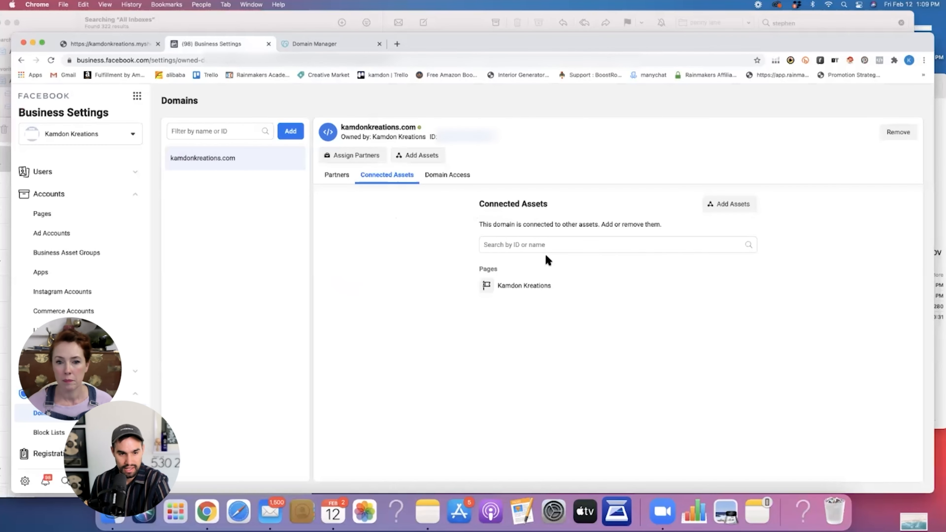
- View the Domain Access information on ad link editing for kamdonkreations.com, and switch to Events Manager
{"action": "left_click", "coordinate": [470, 182]}
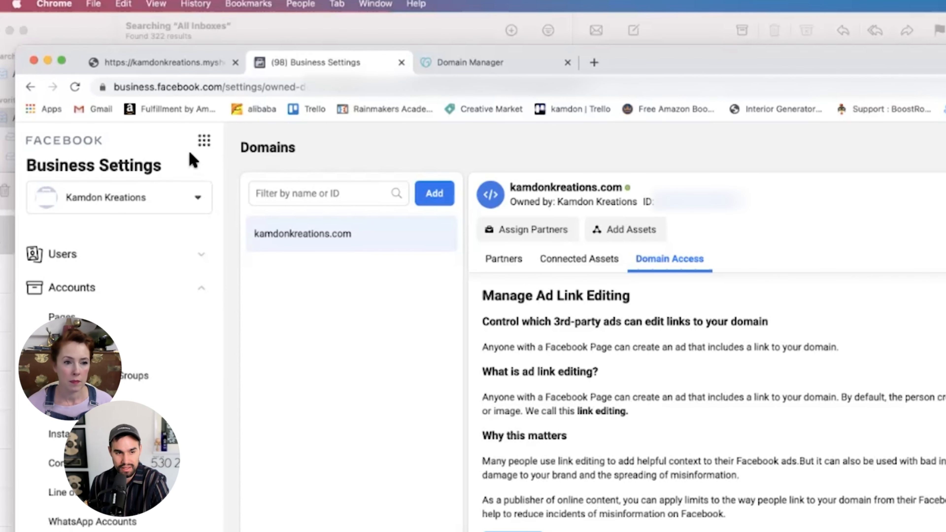
{"action": "left_click", "coordinate": [203, 144]}
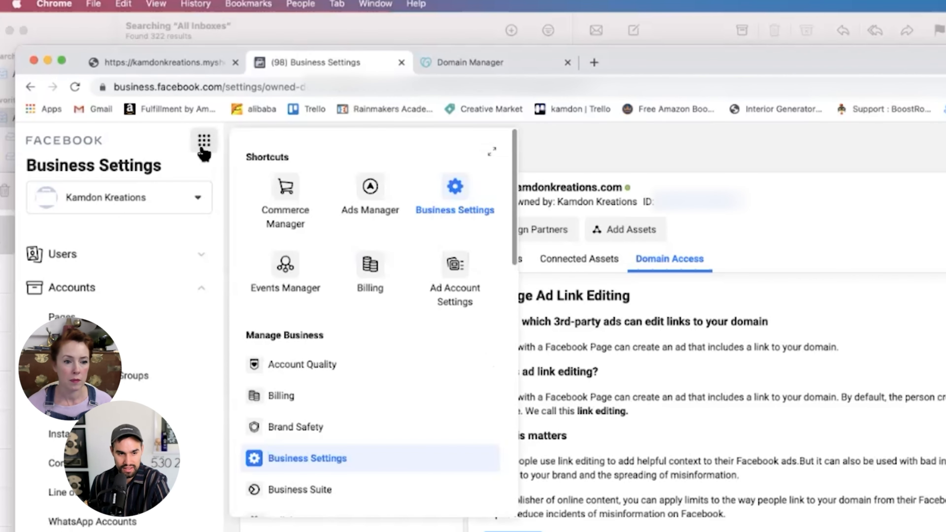
{"action": "left_click", "coordinate": [298, 276]}
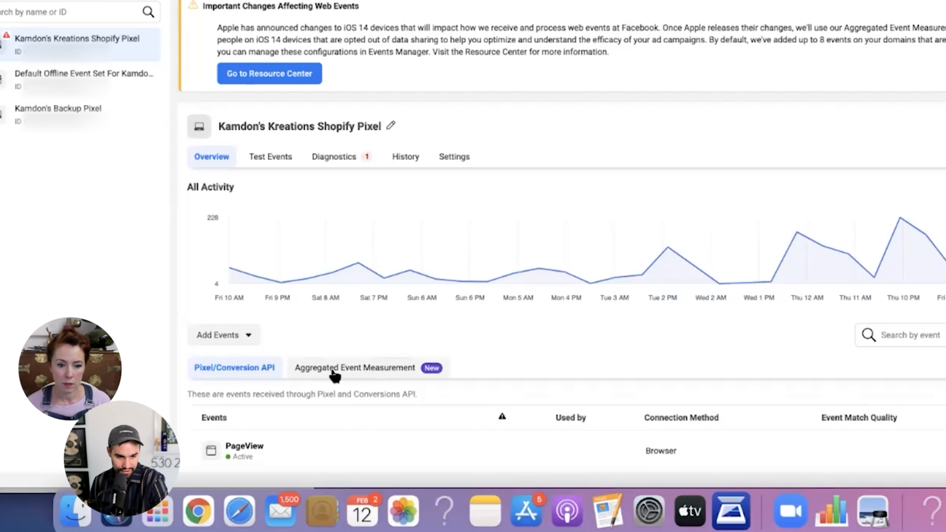
- Open the web event configurations from Aggregated Event Measurement for Kamdon's Kreations Shopify Pixel
{"action": "left_click", "coordinate": [363, 373]}
{"action": "scroll", "coordinate": [541, 364], "scroll_direction": "down", "scroll_amount": 3}
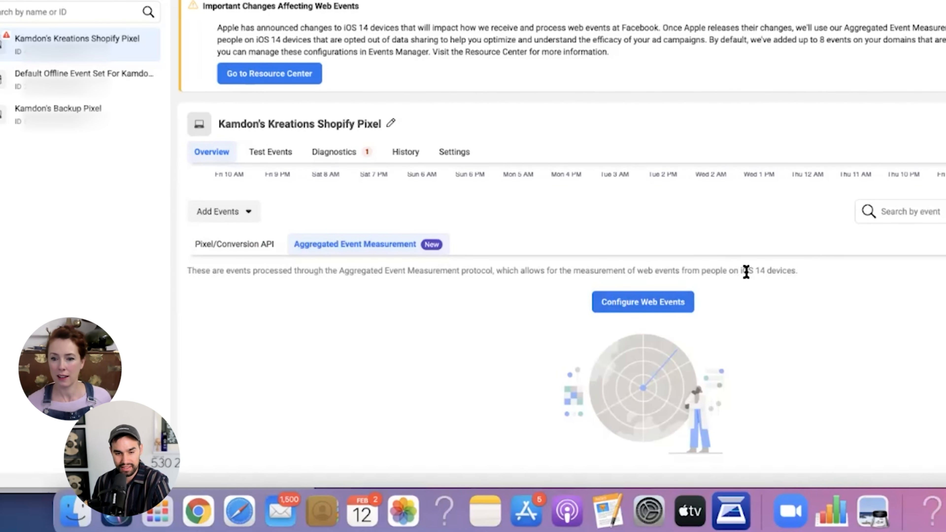
{"action": "left_click_drag", "start_coordinate": [744, 271], "coordinate": [768, 271]}
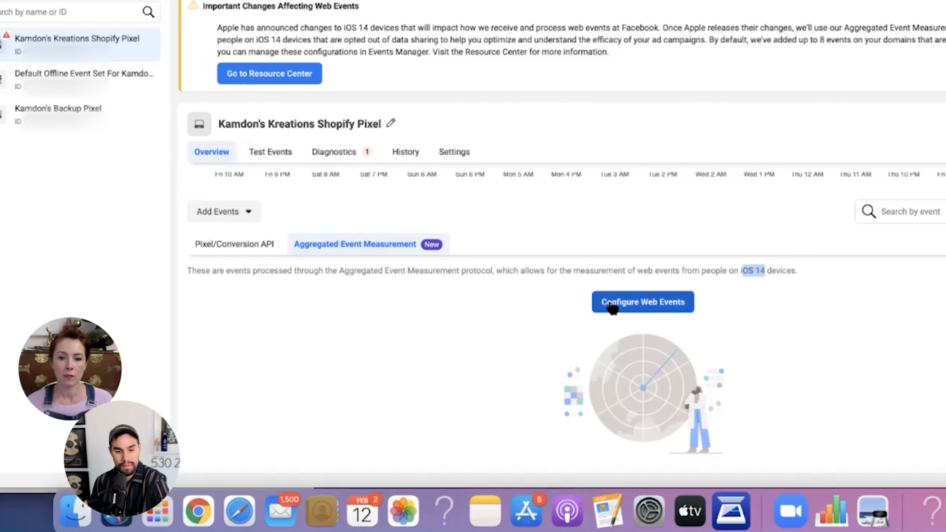
{"action": "left_click", "coordinate": [659, 303]}
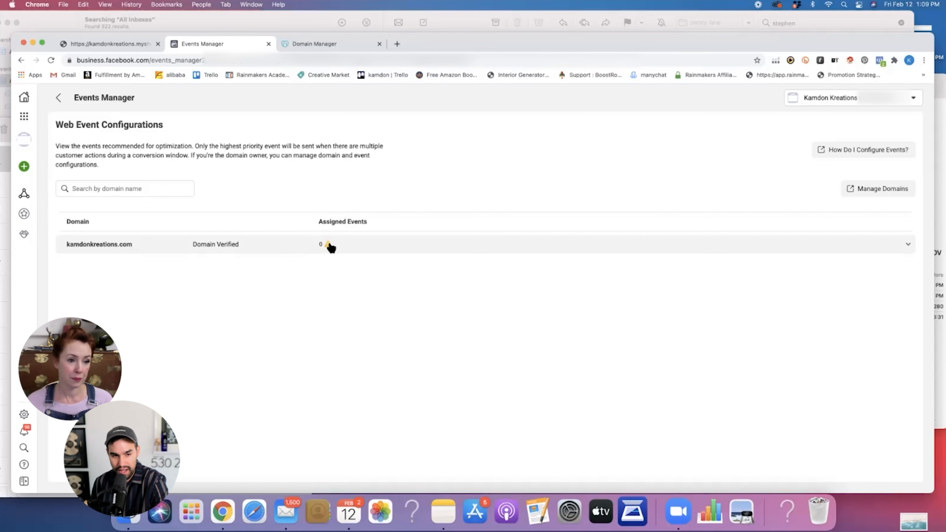
- Check the help article on configuring events for Aggregated Event Measurement, and open the kamdonkreations.com events for editing
{"action": "left_click", "coordinate": [320, 248]}
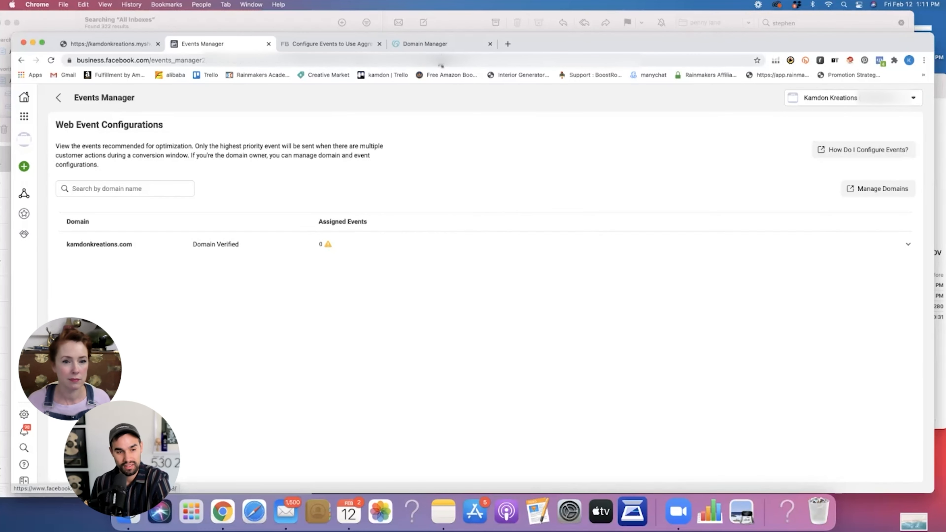
{"action": "left_click", "coordinate": [353, 46]}
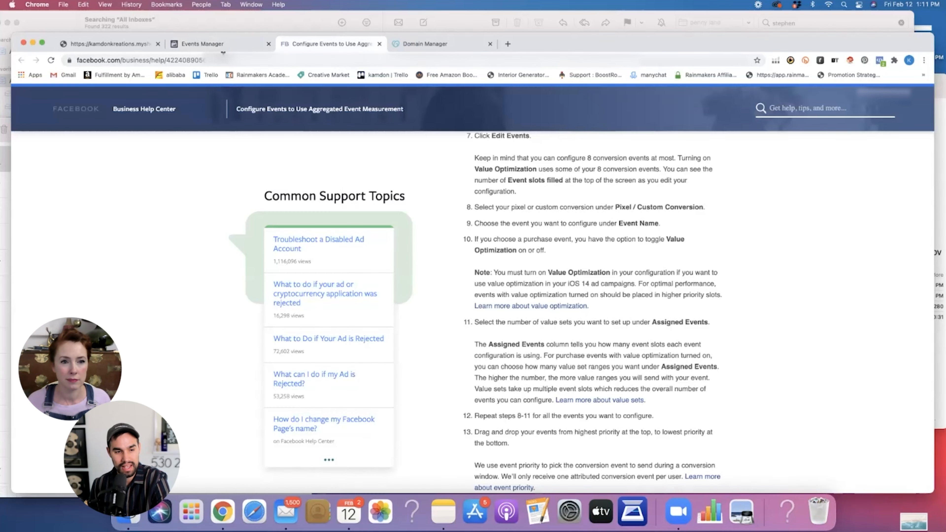
{"action": "left_click", "coordinate": [223, 47]}
{"action": "left_click", "coordinate": [370, 245]}
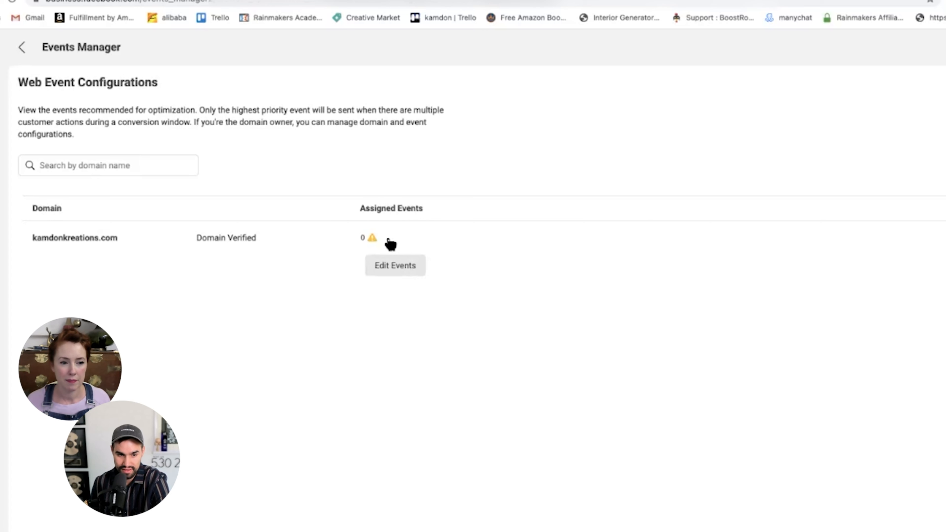
{"action": "left_click", "coordinate": [460, 241]}
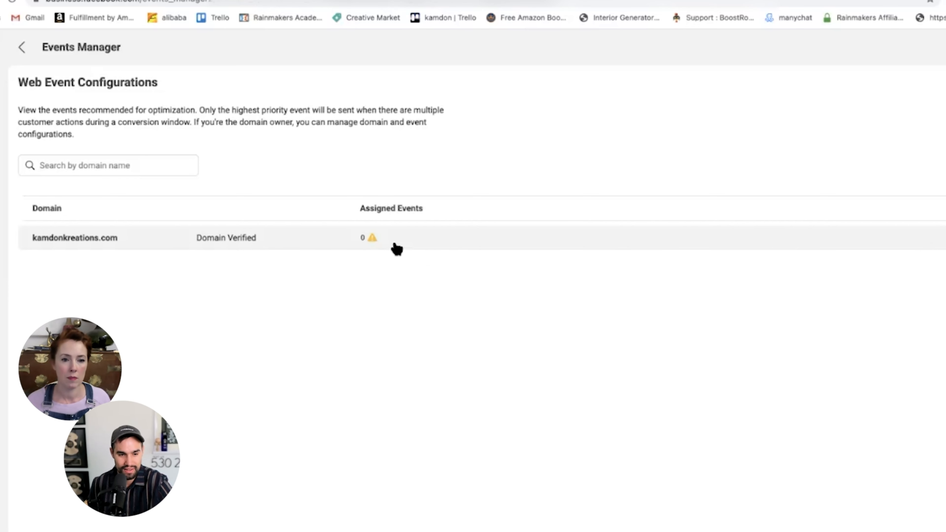
{"action": "left_click", "coordinate": [495, 240]}
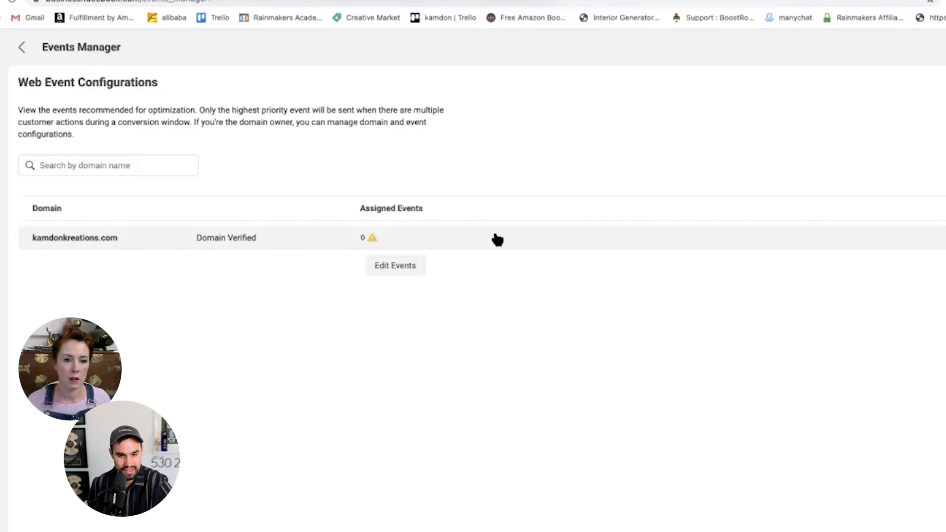
{"action": "left_click", "coordinate": [399, 266]}
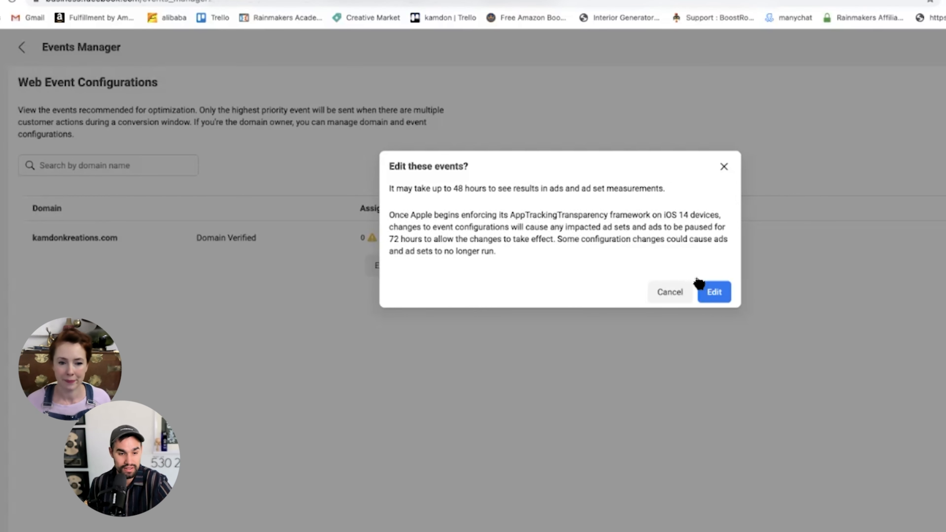
{"action": "left_click", "coordinate": [721, 293]}
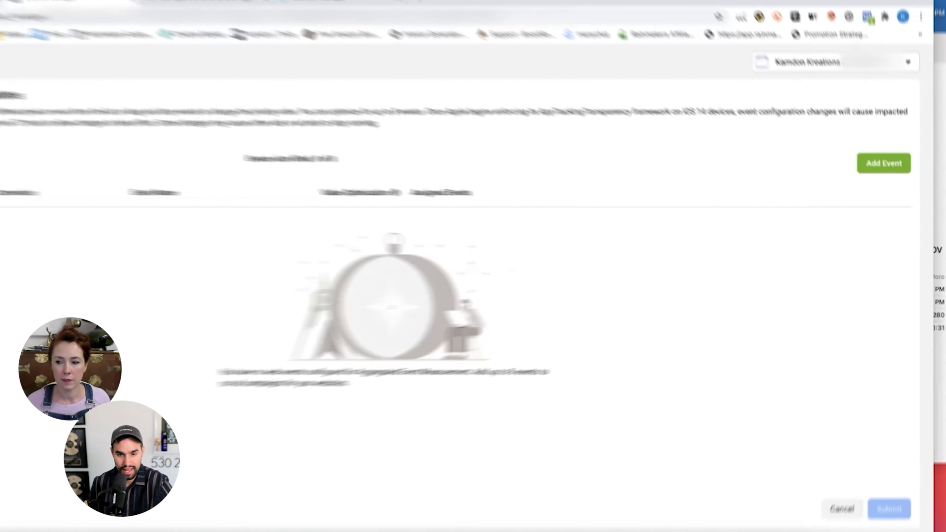
- Add a highest-priority Purchase event for kamdonkreations.com using Kamdon's Kreations Shopify Pixel
{"action": "left_click", "coordinate": [893, 182]}
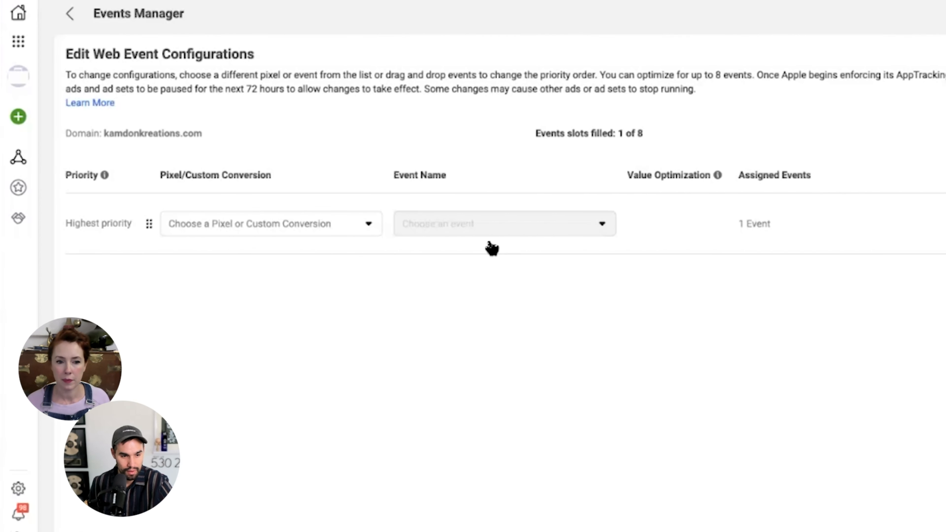
{"action": "left_click", "coordinate": [354, 226]}
{"action": "left_click", "coordinate": [229, 261]}
{"action": "left_click", "coordinate": [501, 226]}
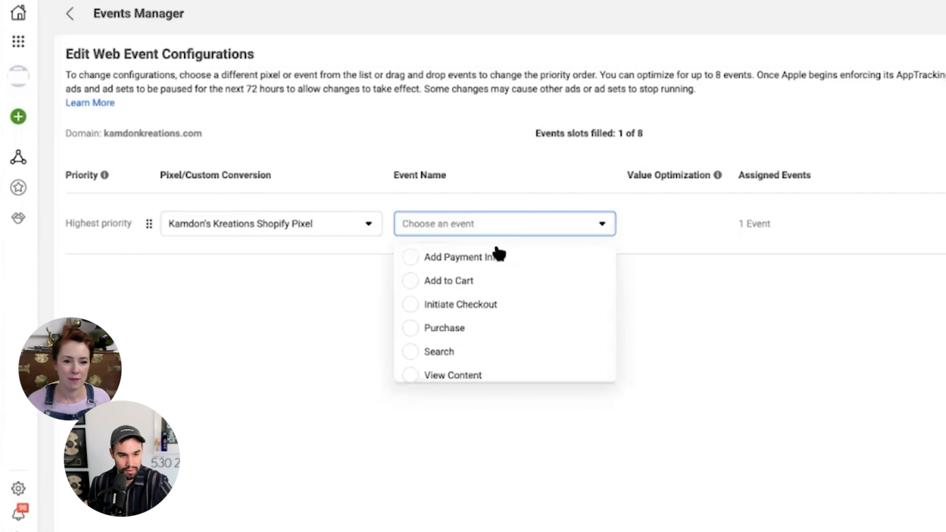
{"action": "left_click", "coordinate": [446, 336]}
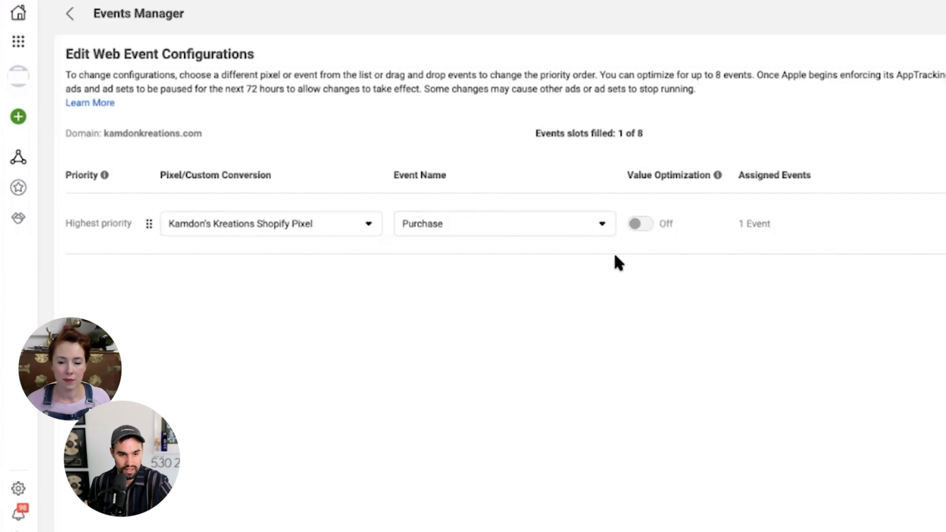
{"action": "mouse_move", "coordinate": [644, 226]}
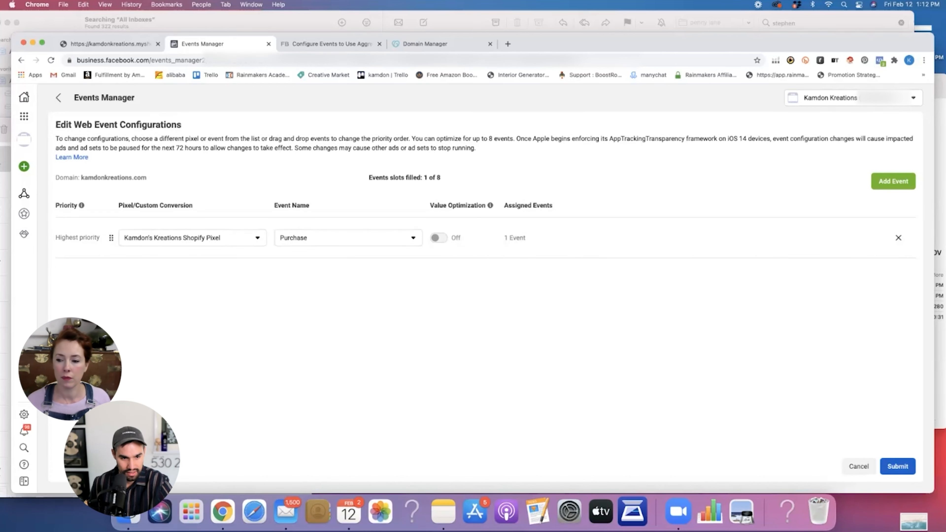
- Submit the event configuration, acknowledge and apply the changes, and expand the assigned events of kamdonkreations.com
{"action": "left_click", "coordinate": [898, 466]}
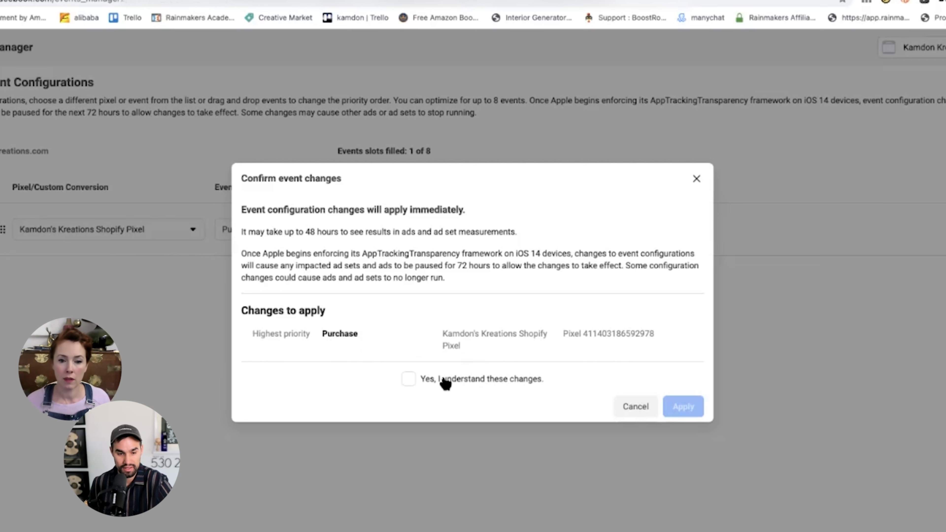
{"action": "left_click", "coordinate": [408, 377]}
{"action": "left_click", "coordinate": [689, 373]}
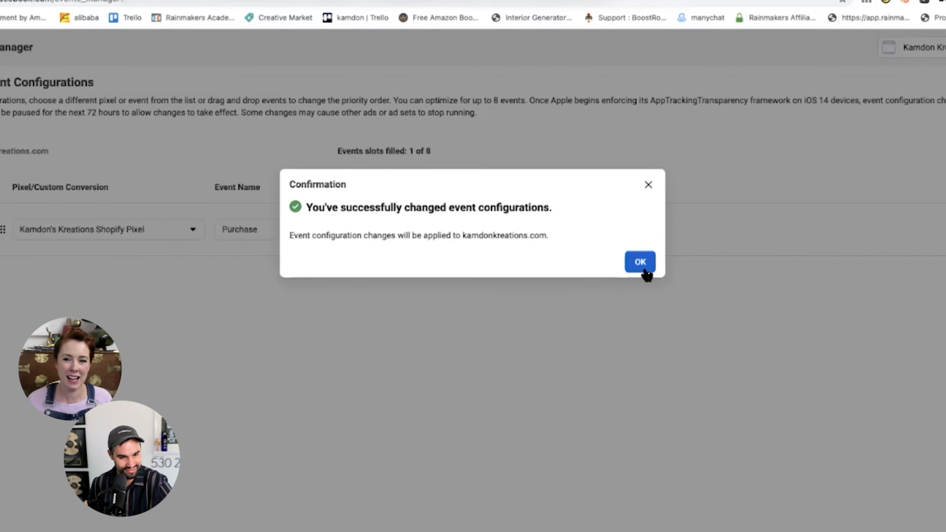
{"action": "left_click", "coordinate": [641, 262]}
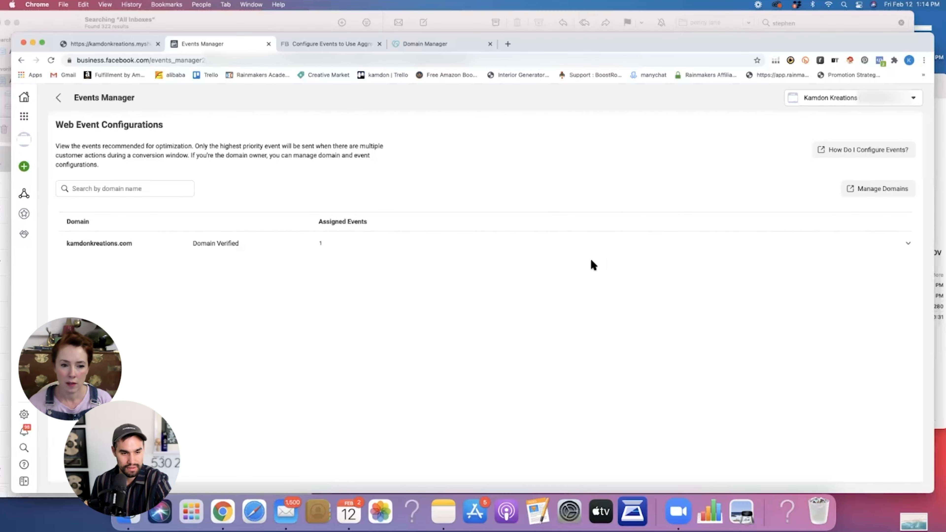
{"action": "left_click", "coordinate": [321, 238]}
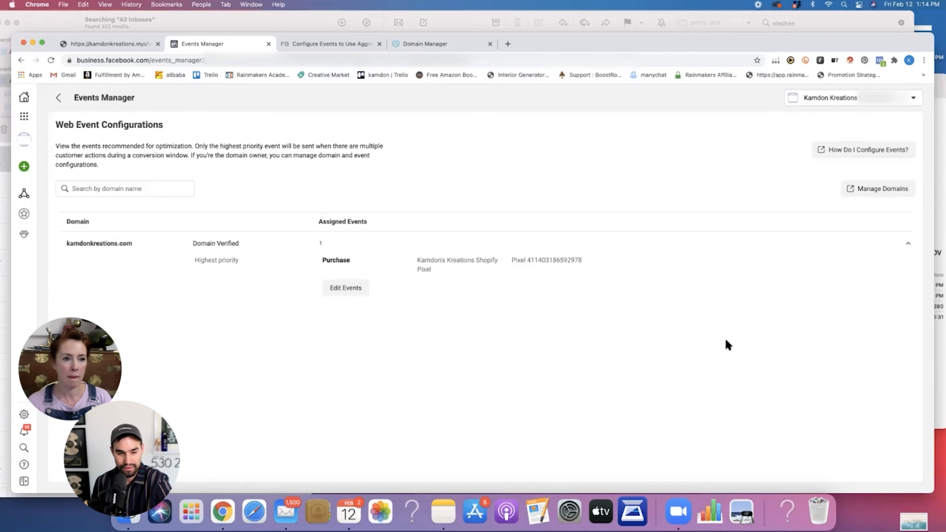
- Switch to Ads Manager, open the ad set of Highland Cow Conversions Feb 2021 for editing, and set its conversion event to Purchase
{"action": "left_click", "coordinate": [24, 117]}
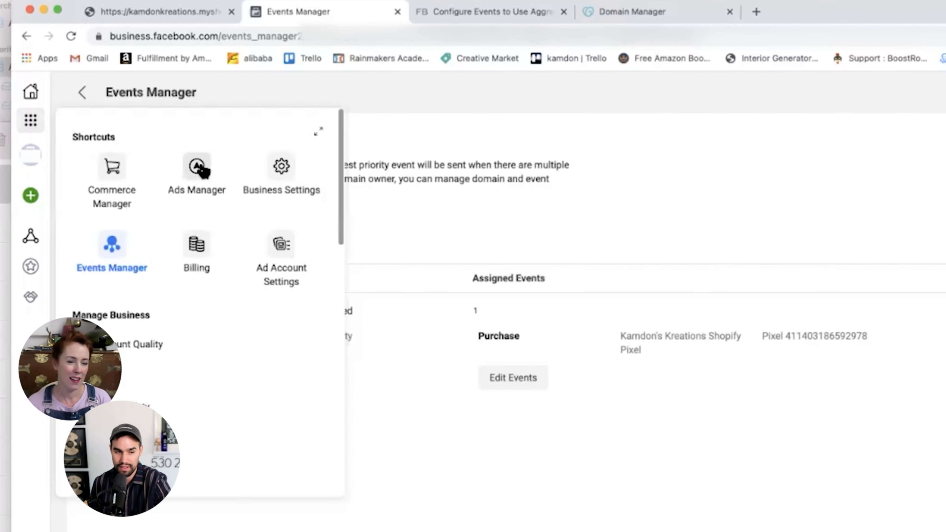
{"action": "left_click", "coordinate": [199, 169]}
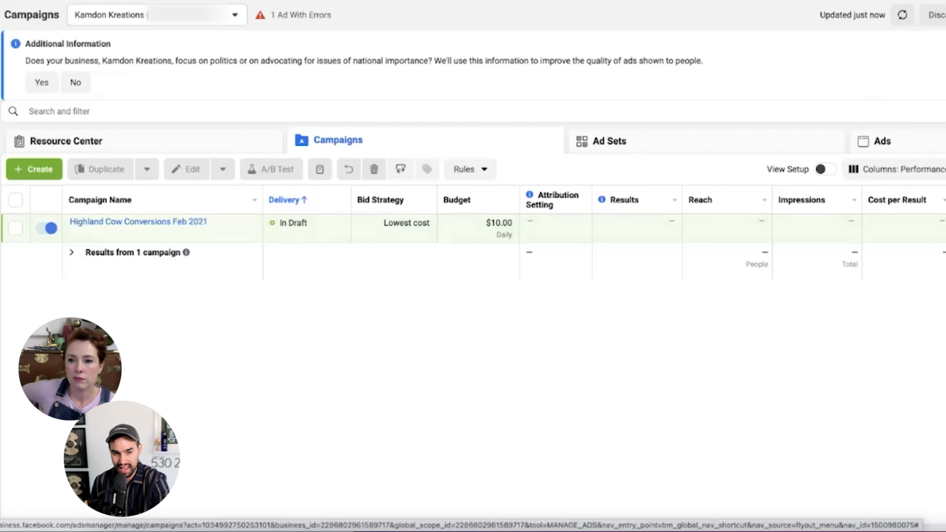
{"action": "left_click", "coordinate": [113, 222]}
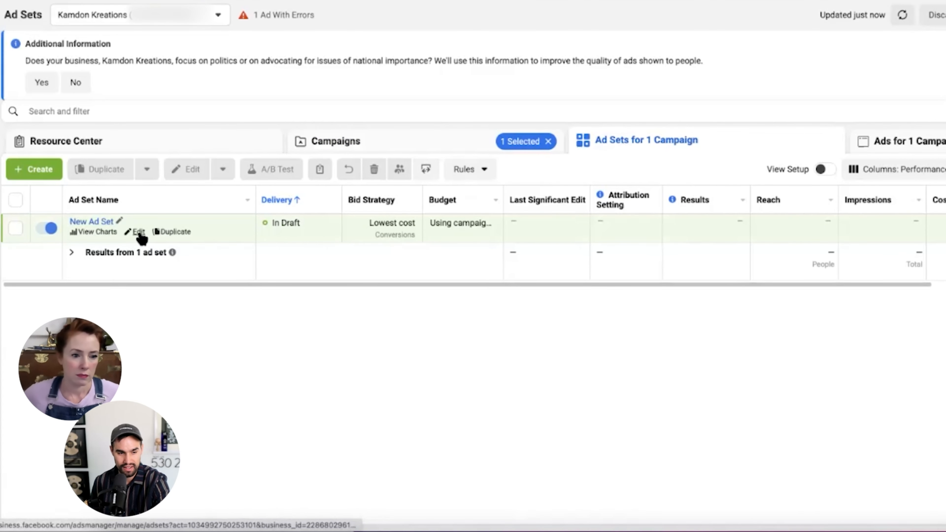
{"action": "left_click", "coordinate": [138, 232]}
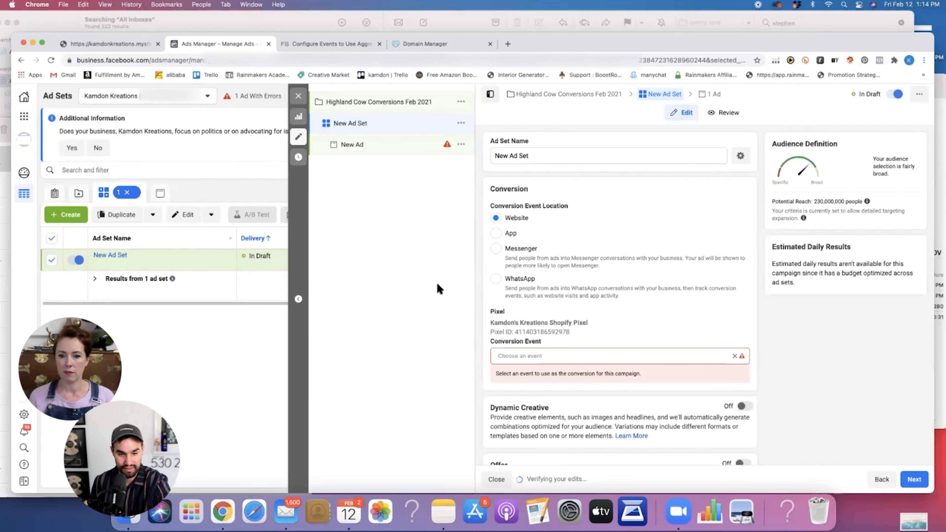
{"action": "left_click", "coordinate": [524, 355]}
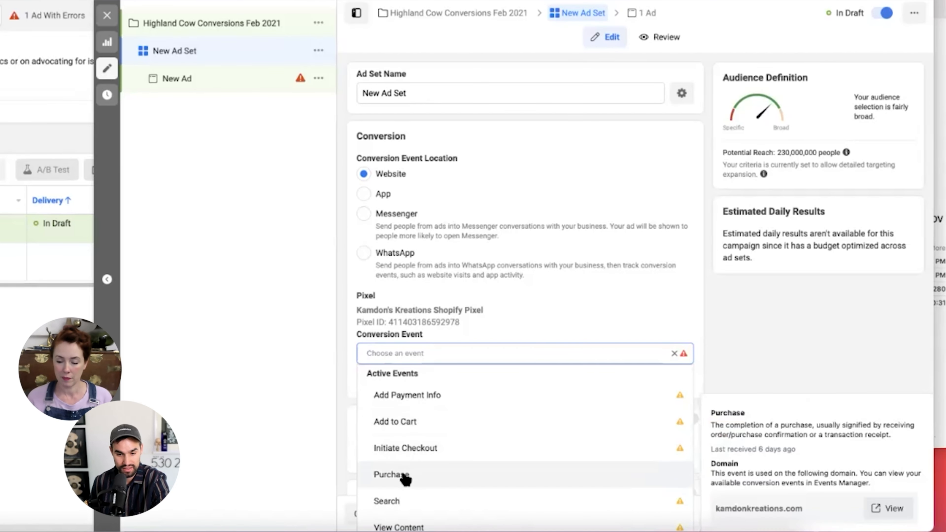
{"action": "left_click", "coordinate": [405, 476]}
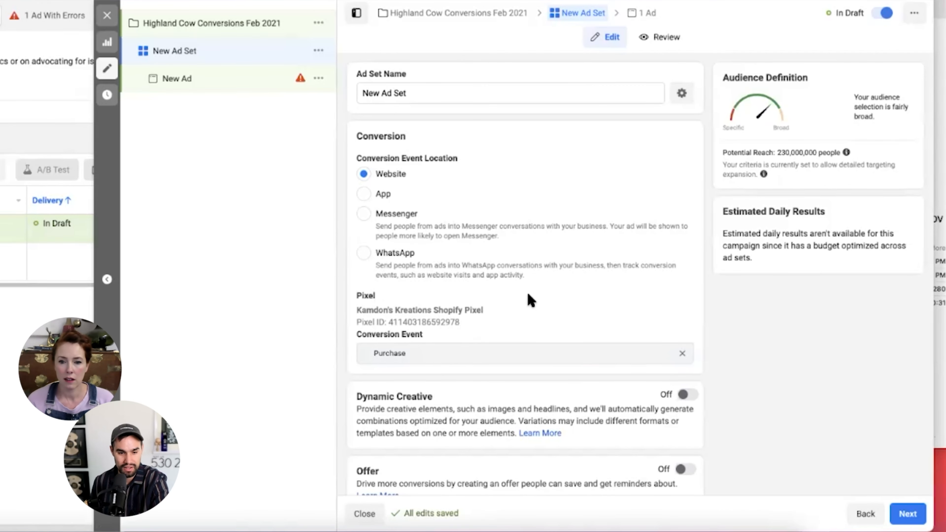
- Review the ad set's Conversion, Dynamic Creative, Offer, and Budget & Schedule sections
{"action": "scroll", "coordinate": [533, 300], "scroll_direction": "down", "scroll_amount": 6}
{"action": "scroll", "coordinate": [532, 300], "scroll_direction": "down", "scroll_amount": 4}
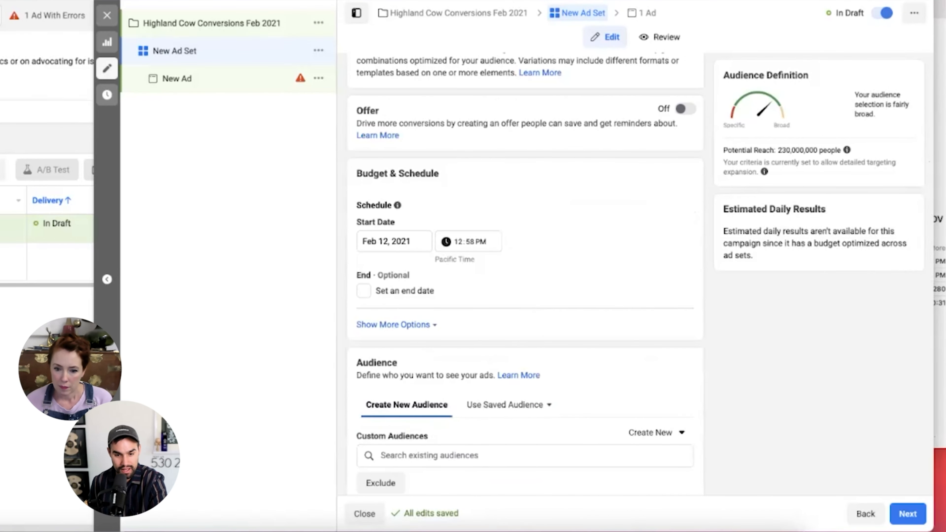
{"action": "scroll", "coordinate": [528, 271], "scroll_direction": "up", "scroll_amount": 4}
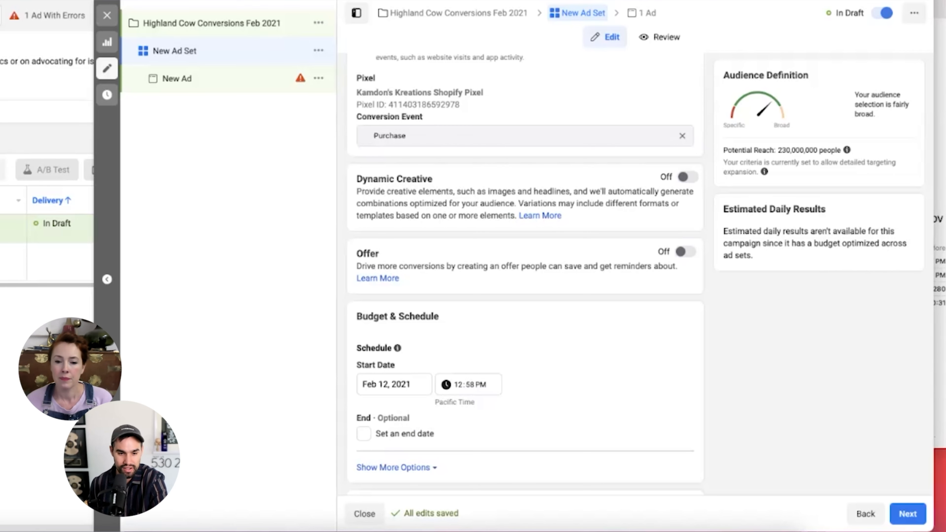
{"action": "scroll", "coordinate": [529, 261], "scroll_direction": "up", "scroll_amount": 1}
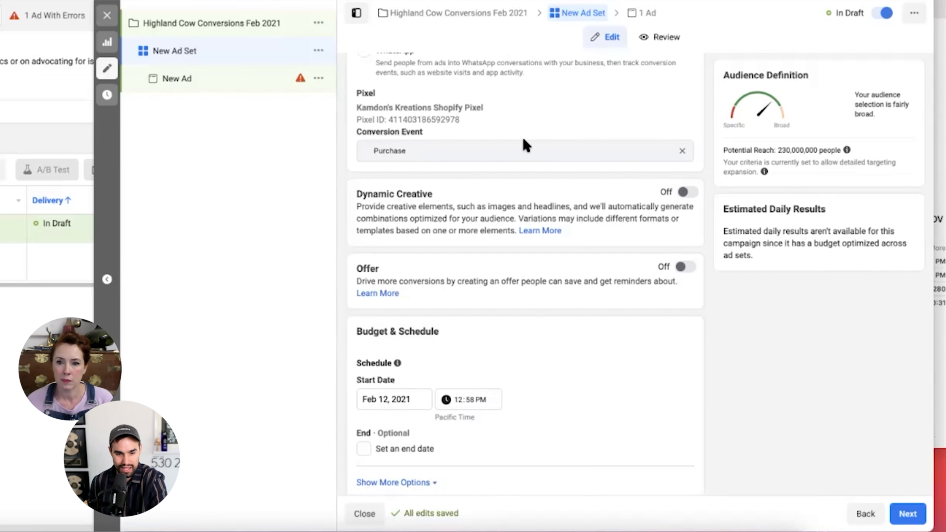
{"action": "scroll", "coordinate": [526, 143], "scroll_direction": "up", "scroll_amount": 1}
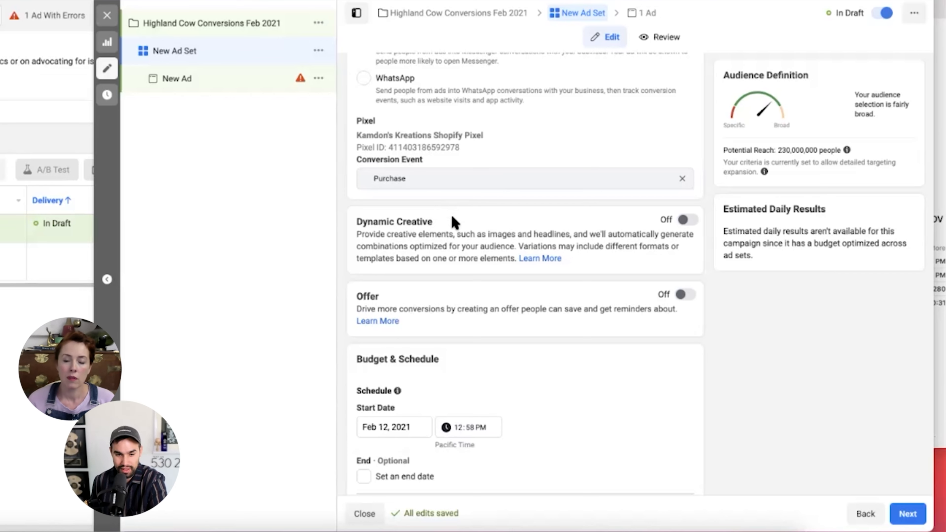
{"action": "scroll", "coordinate": [516, 190], "scroll_direction": "up", "scroll_amount": 5}
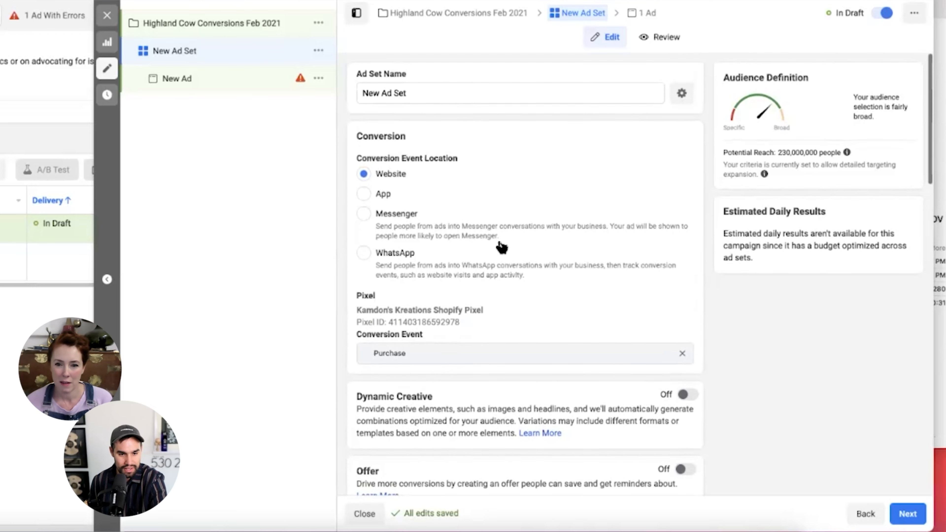
{"action": "scroll", "coordinate": [502, 248], "scroll_direction": "down", "scroll_amount": 6}
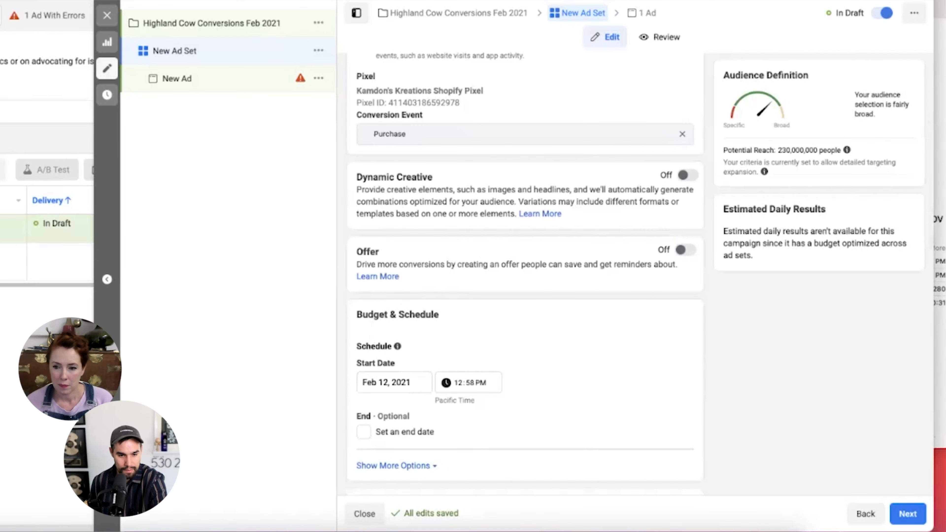
{"action": "scroll", "coordinate": [605, 303], "scroll_direction": "down", "scroll_amount": 4}
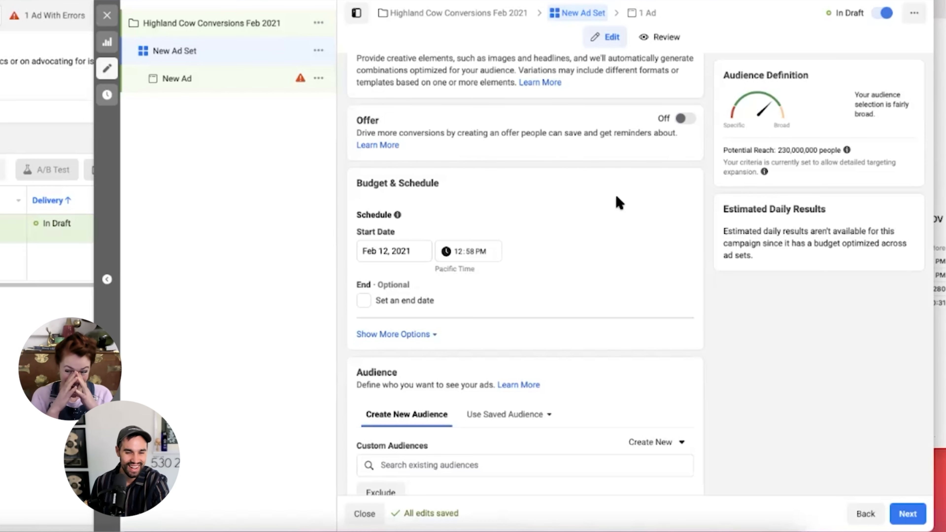
- Show the additional Budget & Schedule options for ad set spend limits, and view the Audience settings
{"action": "left_click", "coordinate": [406, 335]}
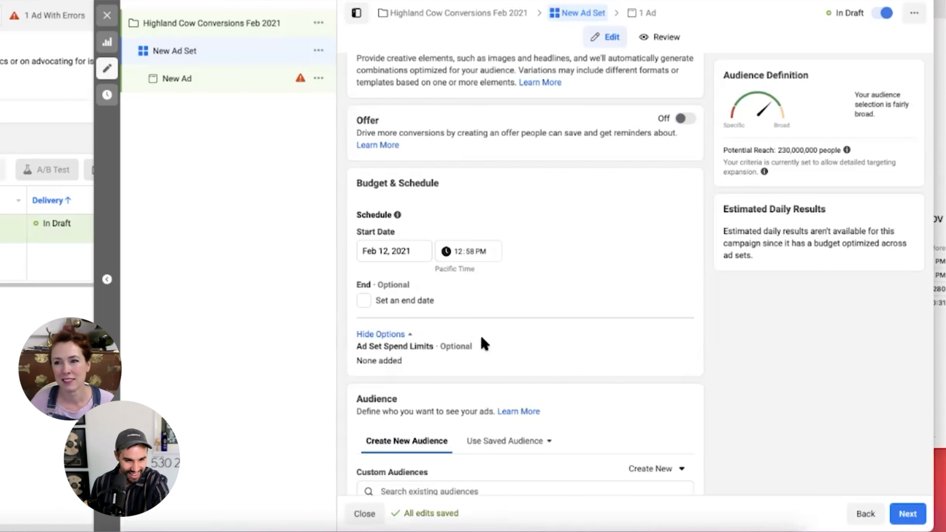
{"action": "mouse_move", "coordinate": [398, 215]}
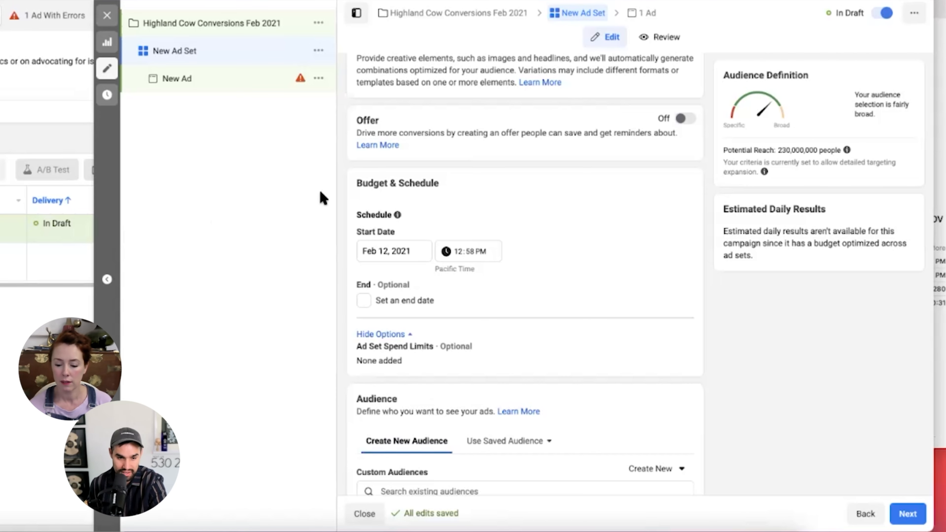
{"action": "scroll", "coordinate": [611, 438], "scroll_direction": "down", "scroll_amount": 3}
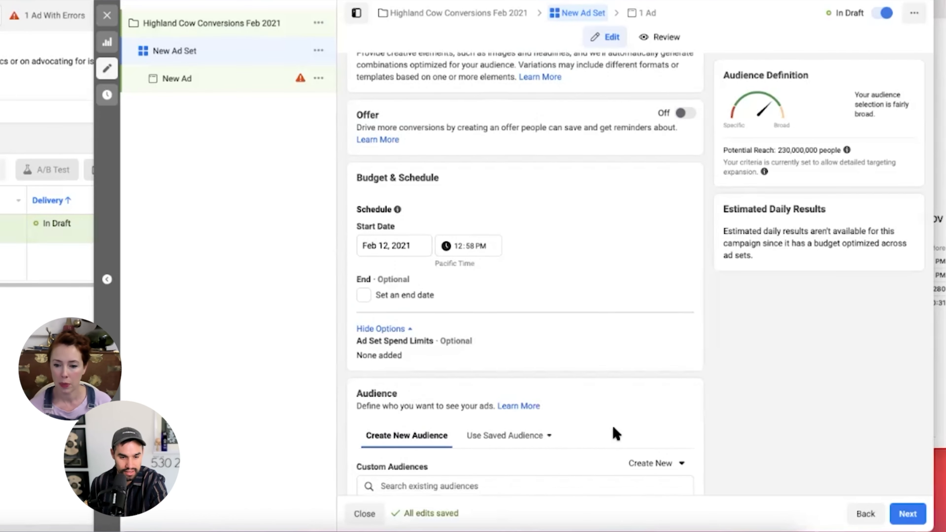
{"action": "scroll", "coordinate": [617, 433], "scroll_direction": "down", "scroll_amount": 4}
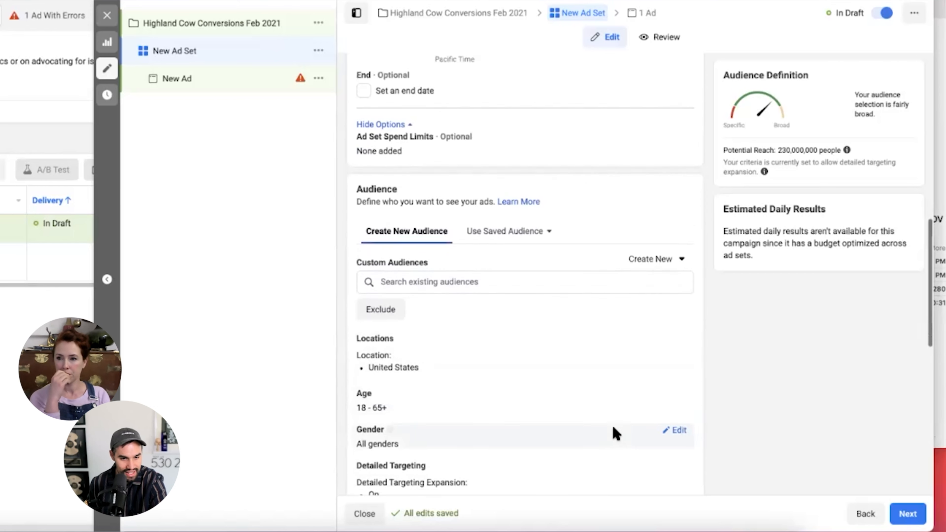
- Switch to Notes, copy "Highland Cow" under Audience 1 in the Shopify Ad Research note, and return to Ads Manager
{"action": "scroll", "coordinate": [397, 196], "scroll_direction": "down", "scroll_amount": 1}
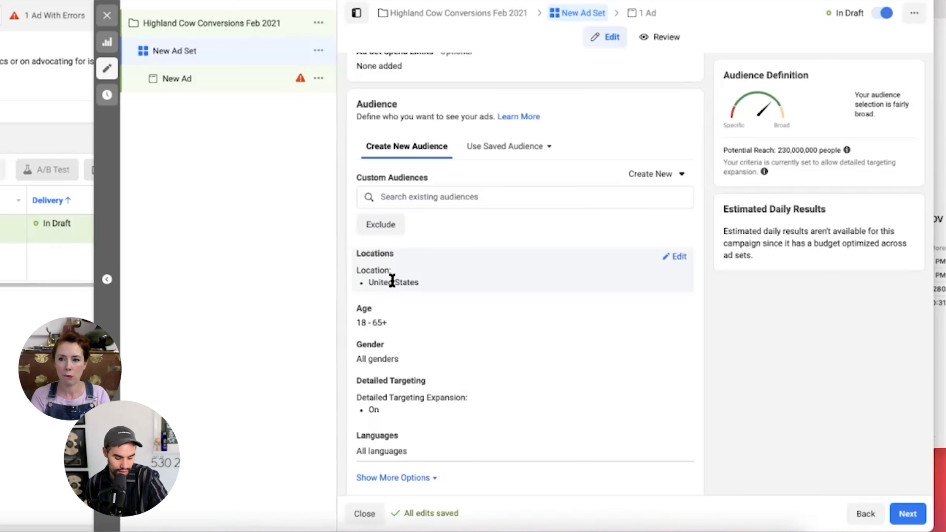
{"action": "key", "text": "super+Tab"}
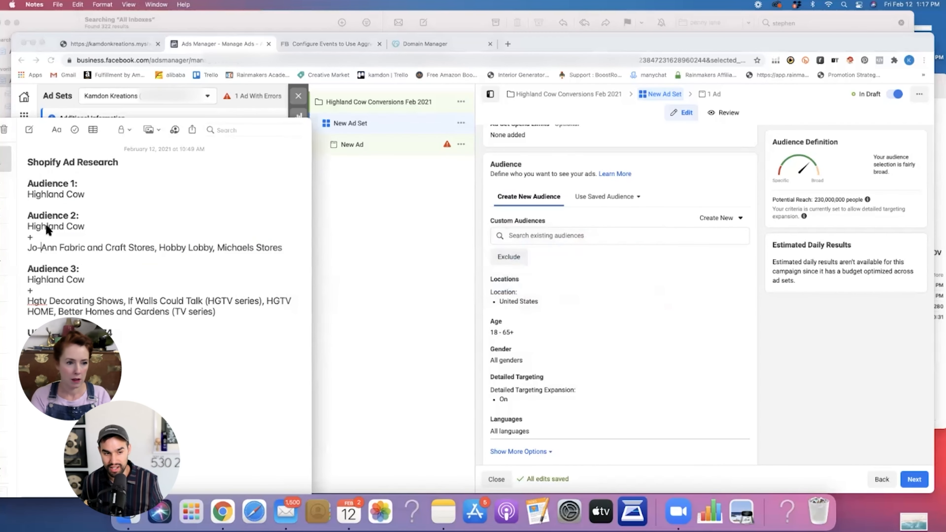
{"action": "left_click_drag", "start_coordinate": [42, 194], "coordinate": [82, 197]}
{"action": "key", "text": "ctrl+c"}
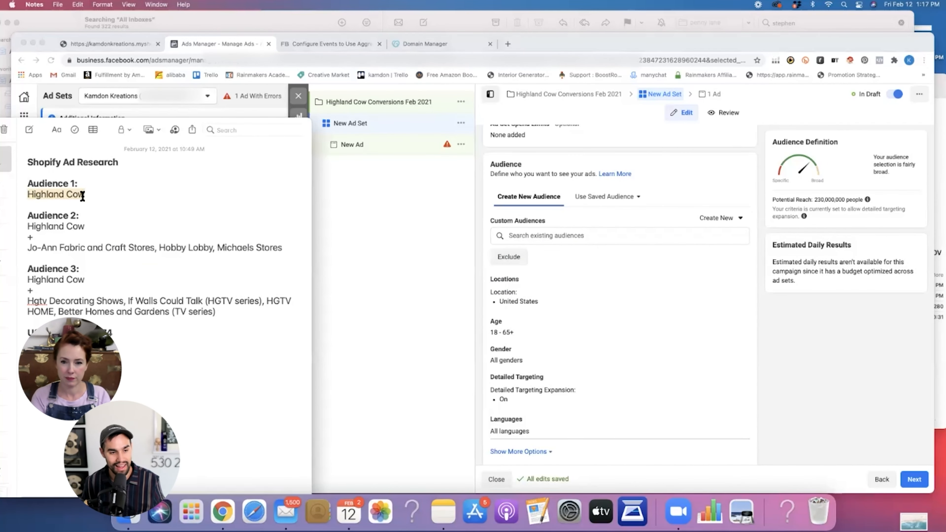
{"action": "key", "text": "super+Tab"}
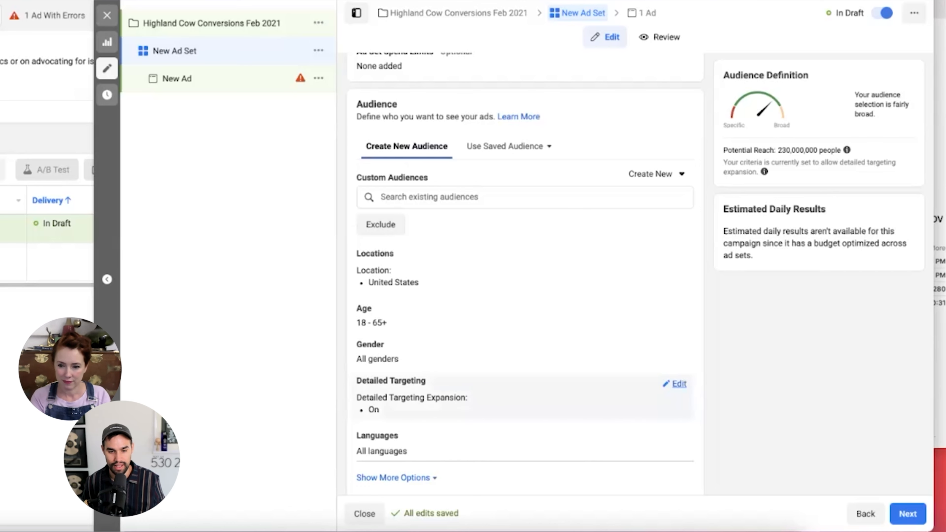
- Open the ad set's Detailed Targeting for editing and activate its search for demographics, interests or behaviors
{"action": "left_click", "coordinate": [674, 384]}
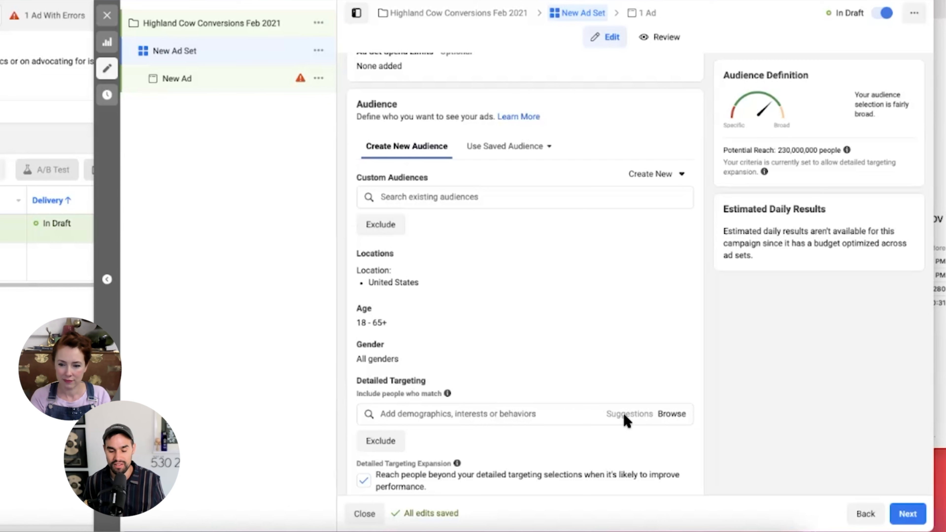
{"action": "left_click", "coordinate": [566, 416]}
{"action": "scroll", "coordinate": [525, 274], "scroll_direction": "down", "scroll_amount": 3}
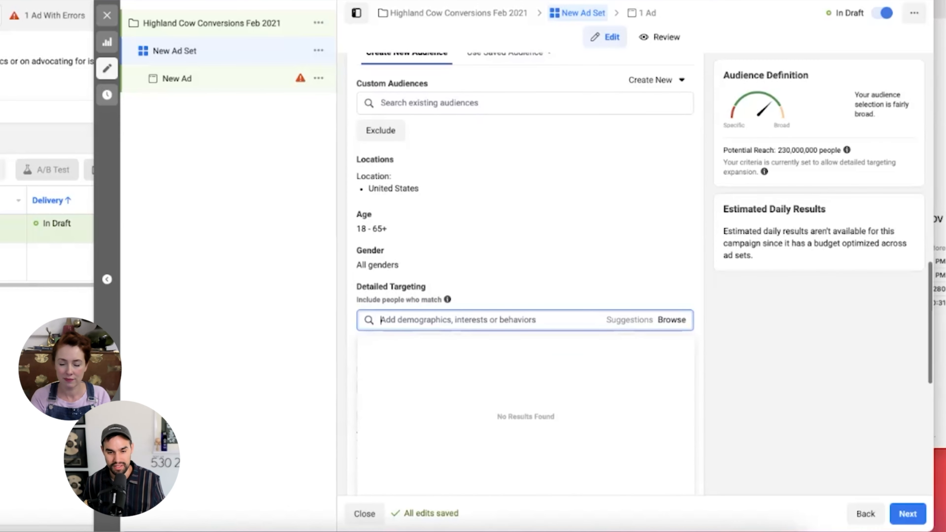
- Browse the Detailed Targeting categories, examining Interests and the Life Events and Birthday options under Demographics
{"action": "left_click", "coordinate": [671, 319]}
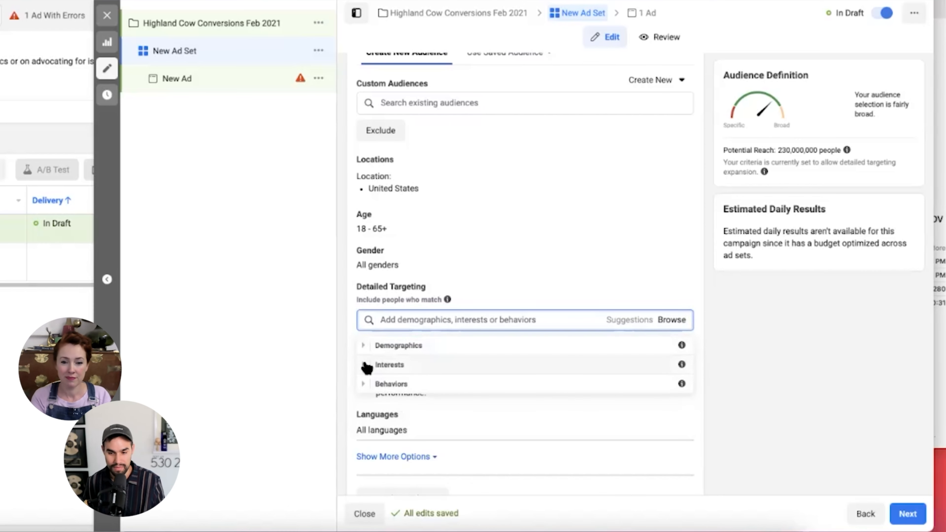
{"action": "left_click", "coordinate": [364, 367]}
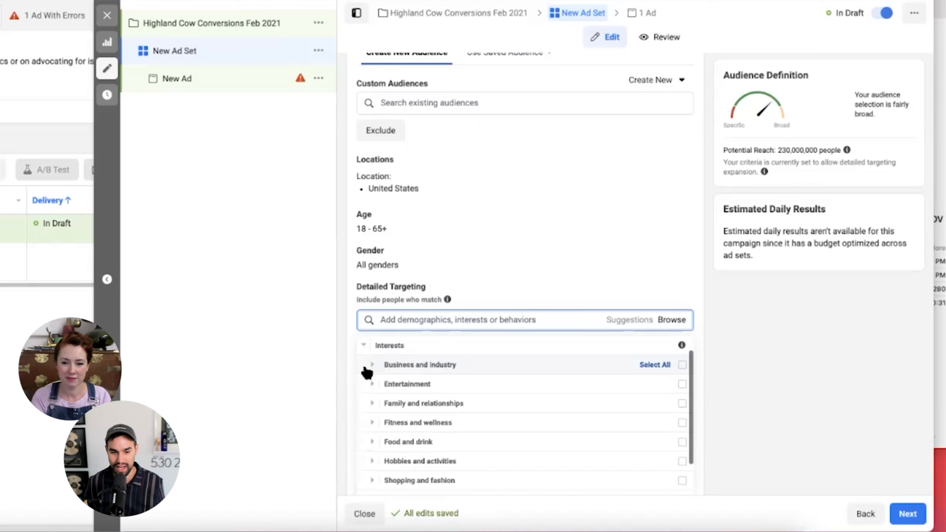
{"action": "left_click", "coordinate": [367, 350]}
{"action": "left_click", "coordinate": [366, 350]}
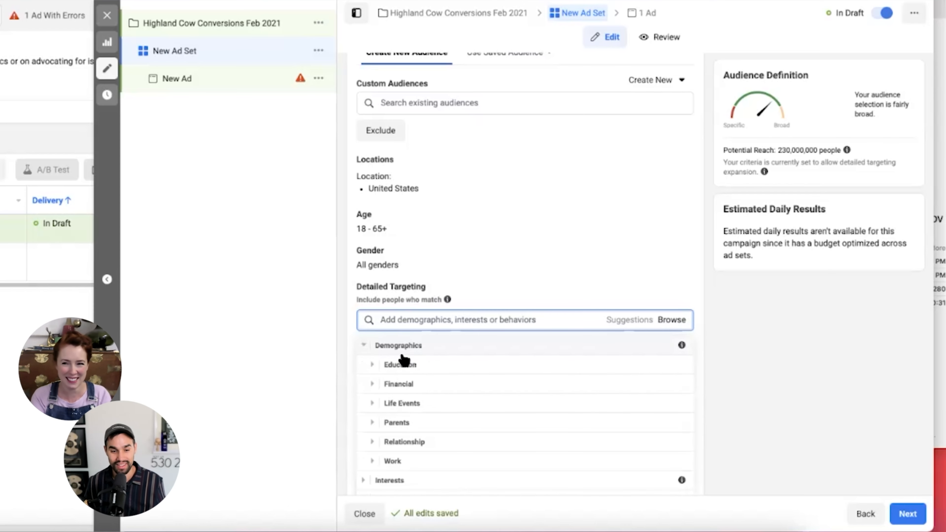
{"action": "left_click", "coordinate": [373, 406]}
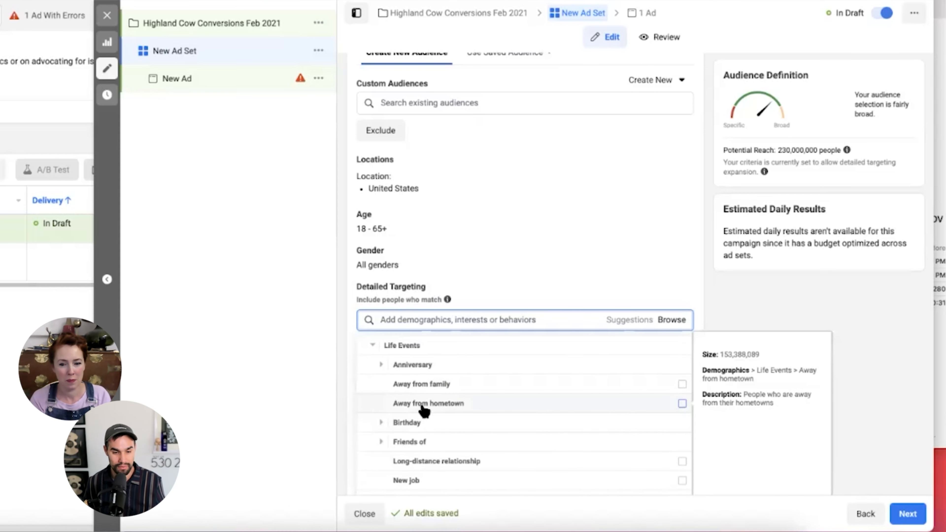
{"action": "left_click", "coordinate": [381, 424]}
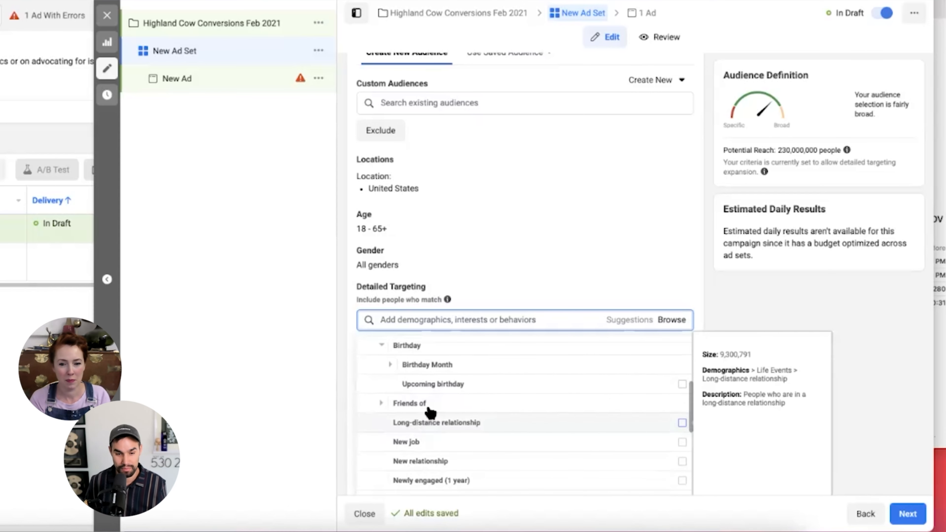
{"action": "scroll", "coordinate": [465, 390], "scroll_direction": "up", "scroll_amount": 3}
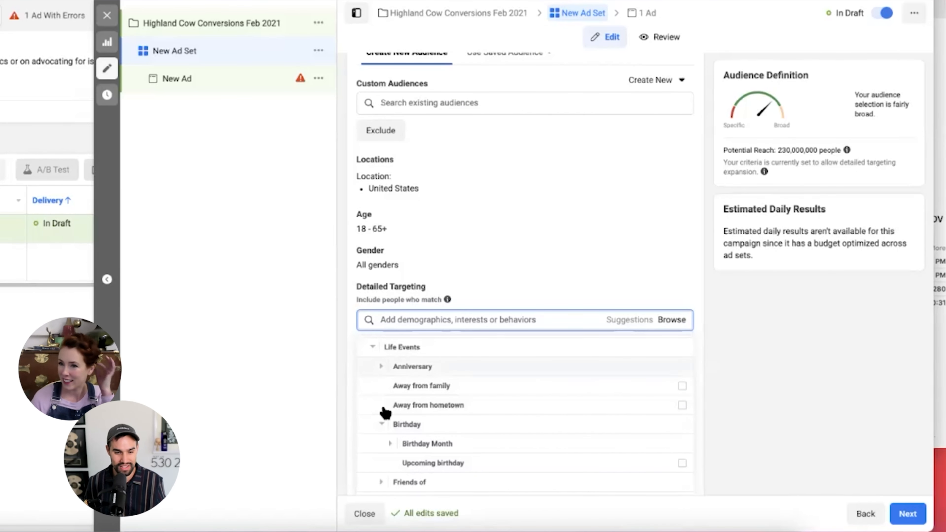
{"action": "left_click", "coordinate": [381, 352]}
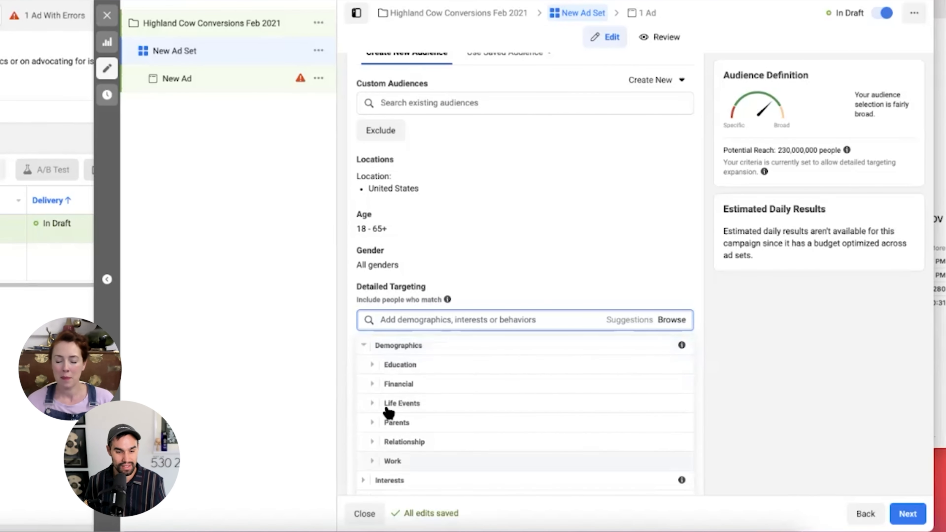
{"action": "left_click", "coordinate": [366, 346]}
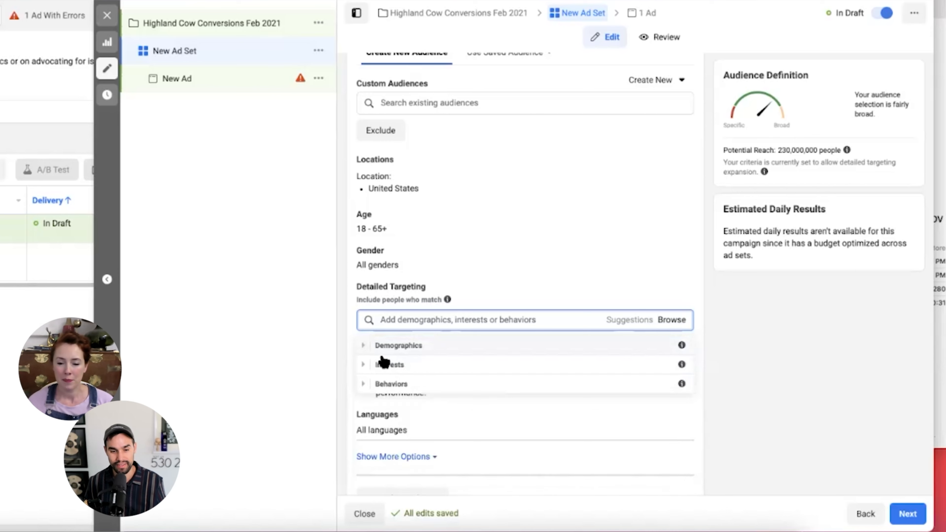
- Search Detailed Targeting for the copied "Highland Cow", and repeat the search with "highland" and "highland cow"
{"action": "left_click", "coordinate": [411, 319]}
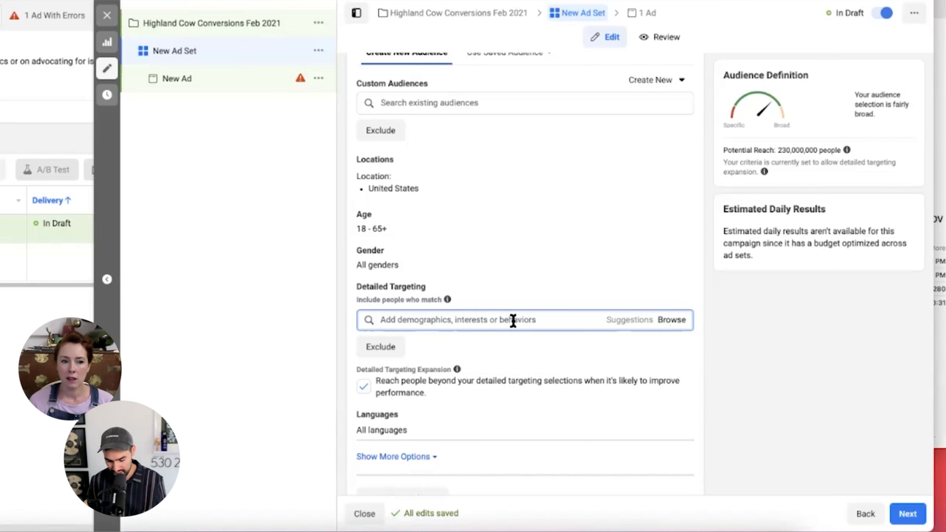
{"action": "key", "text": "ctrl+v"}
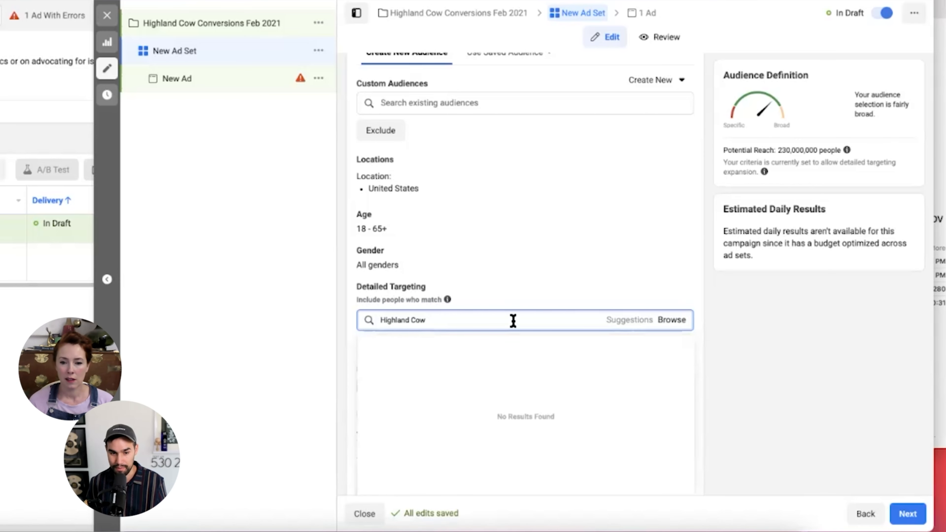
{"action": "triple_click", "coordinate": [492, 320]}
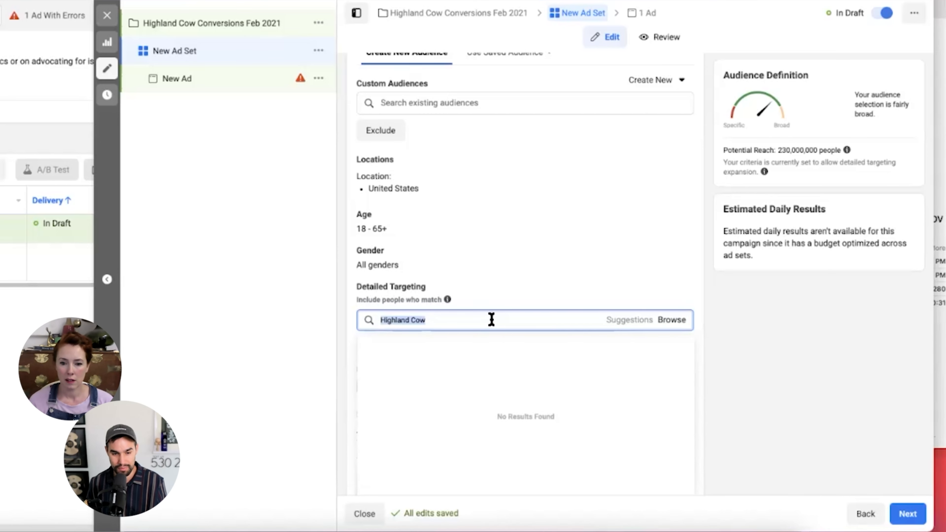
{"action": "key", "text": "BackSpace"}
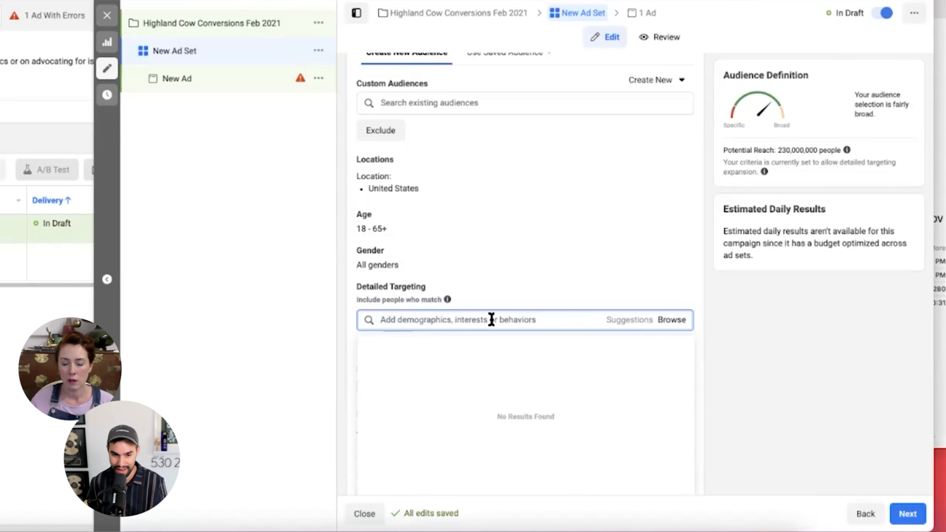
{"action": "type", "text": "highlia"}
{"action": "key", "text": "BackSpace"}
{"action": "key", "text": "BackSpace"}
{"action": "type", "text": "and"}
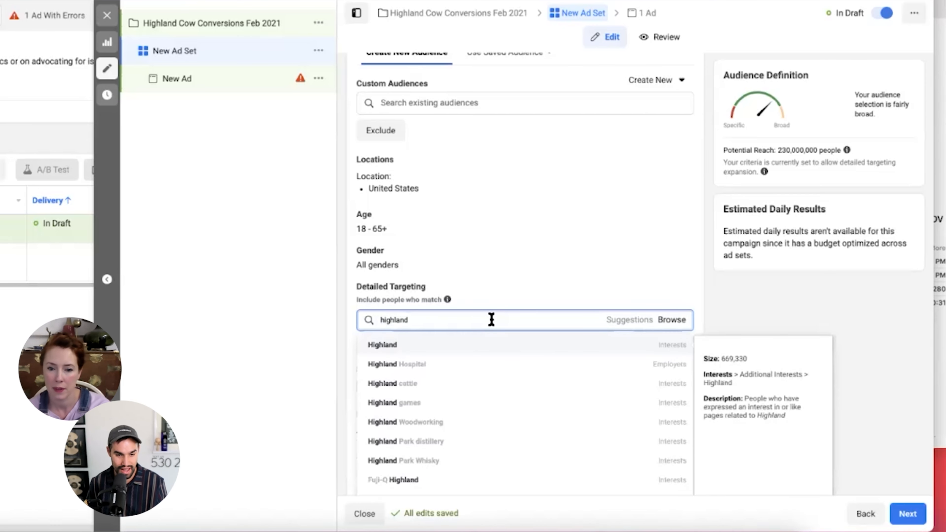
{"action": "type", "text": " cow"}
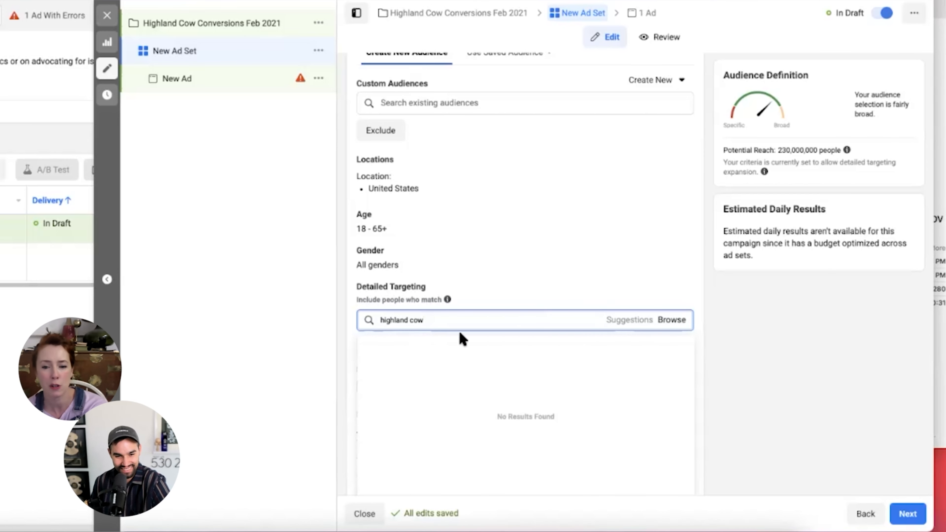
- Search Detailed Targeting for "cattle" and "highland", and add the Highland cattle interest to the audience
{"action": "triple_click", "coordinate": [417, 320]}
{"action": "type", "text": "cattle"}
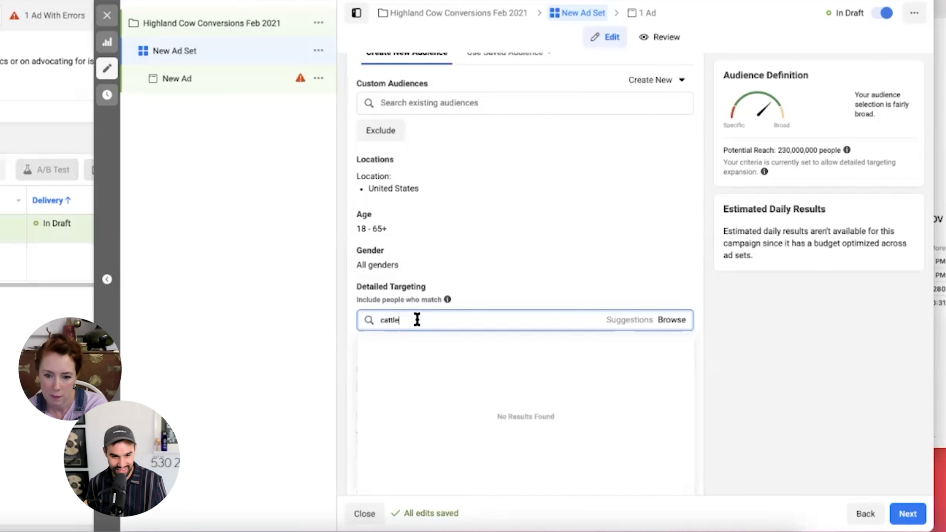
{"action": "key", "text": "super+a"}
{"action": "type", "text": "highland"}
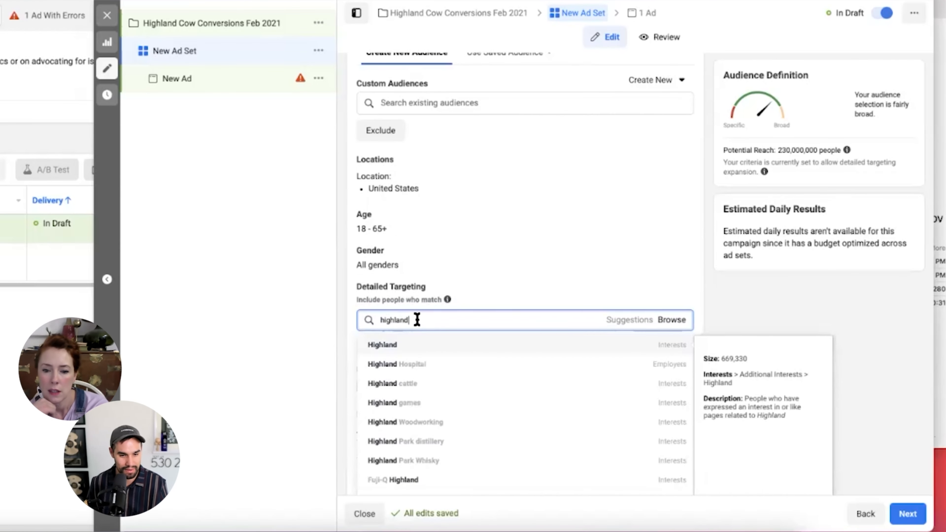
{"action": "left_click", "coordinate": [412, 390]}
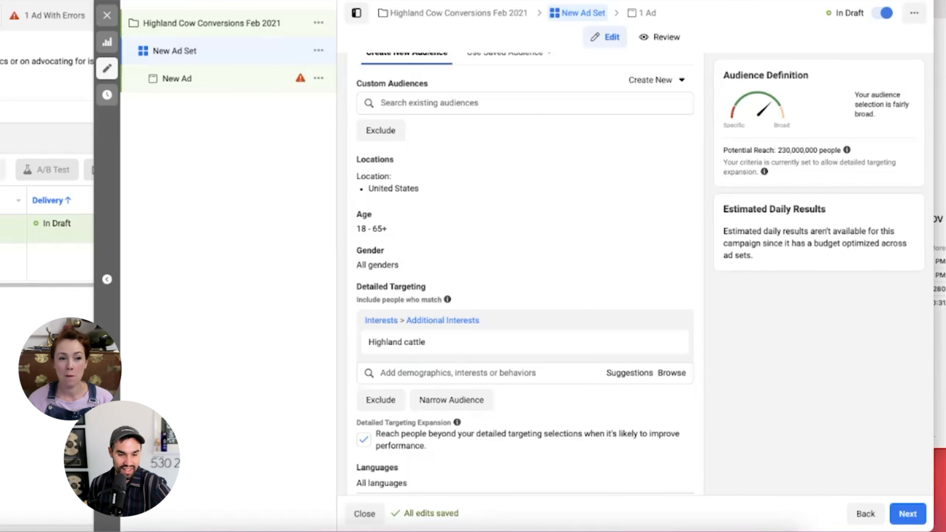
- Turn off Detailed Targeting Expansion and set the audience's gender to Women
{"action": "mouse_move", "coordinate": [414, 346]}
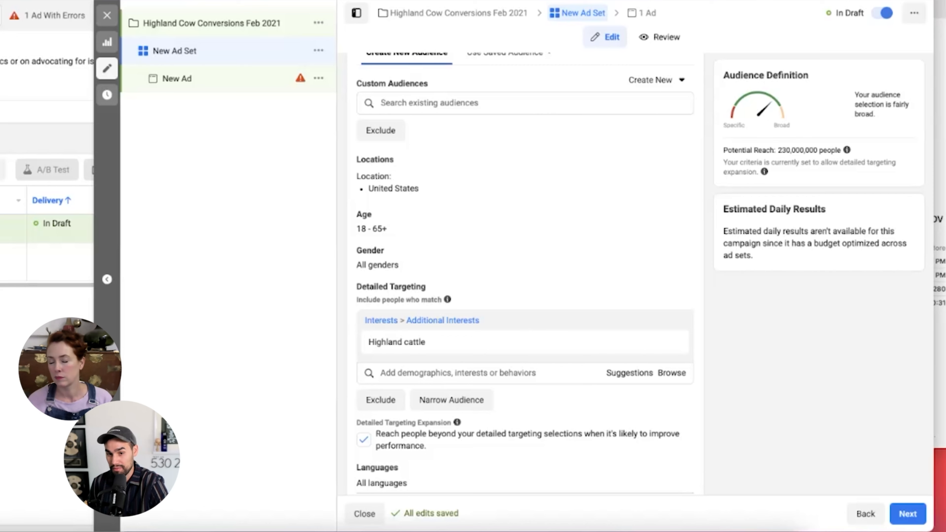
{"action": "left_click", "coordinate": [367, 445]}
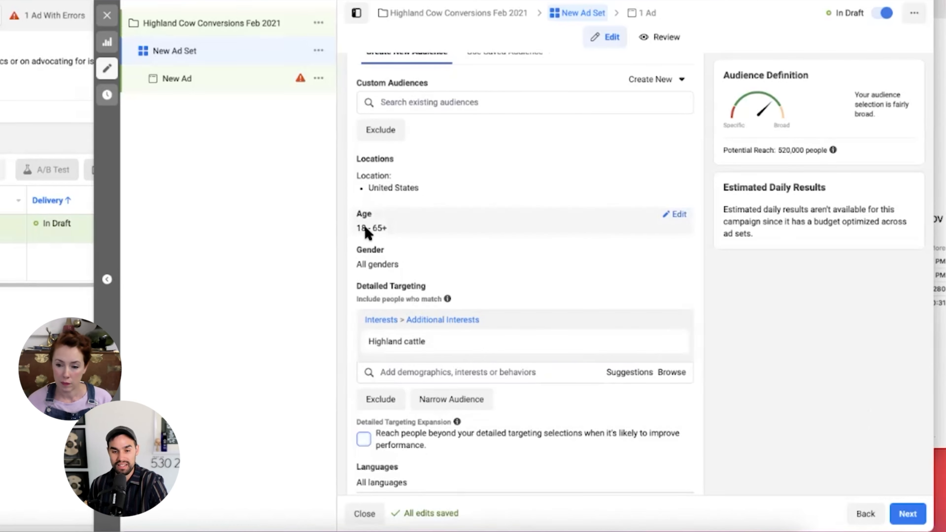
{"action": "mouse_move", "coordinate": [443, 334]}
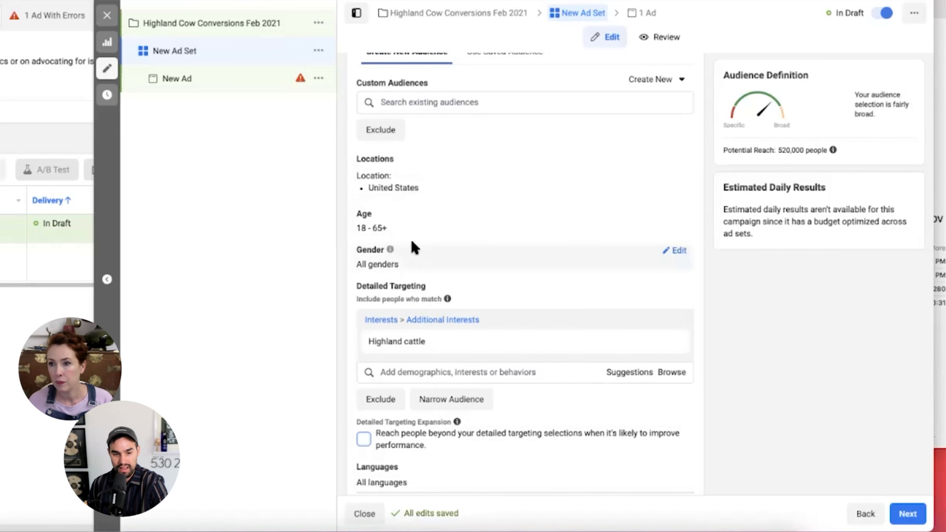
{"action": "left_click", "coordinate": [408, 258]}
{"action": "left_click", "coordinate": [447, 266]}
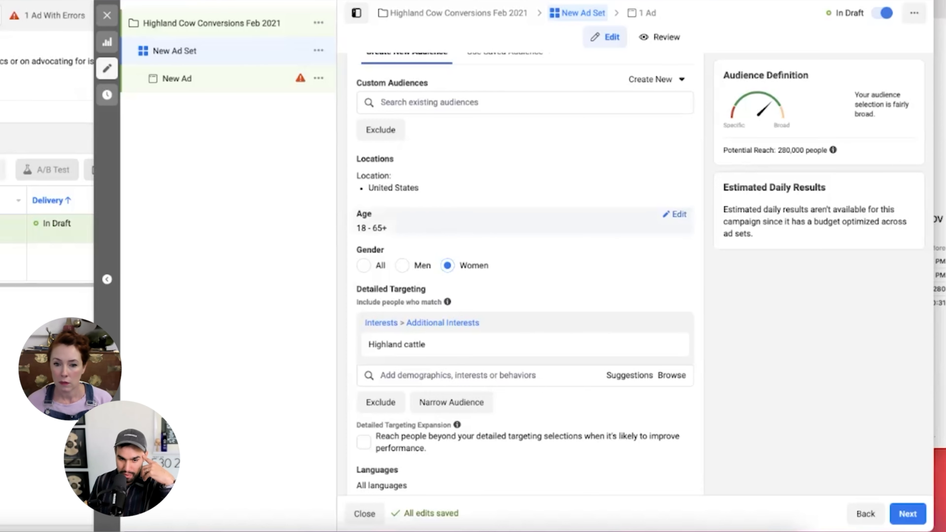
- Set the audience's minimum age to 22 and keep the maximum at 65+
{"action": "left_click", "coordinate": [677, 215]}
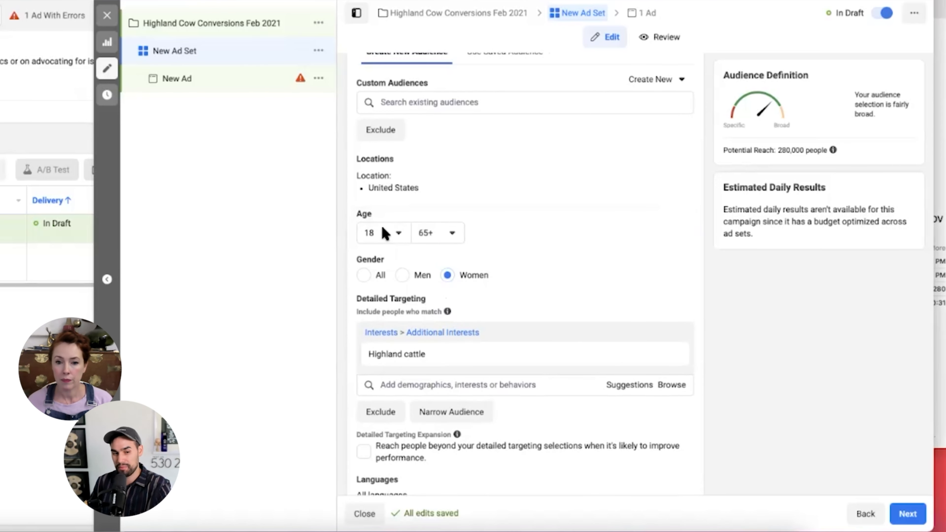
{"action": "left_click", "coordinate": [400, 235]}
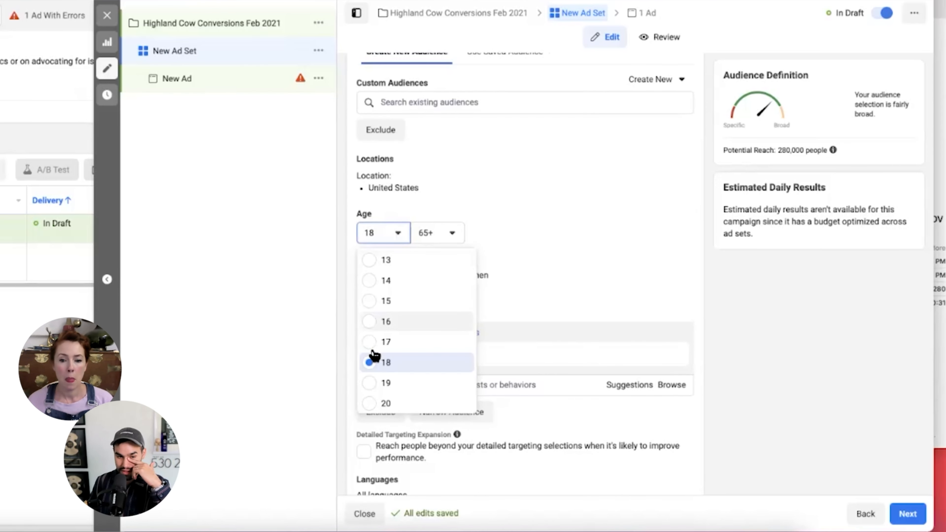
{"action": "scroll", "coordinate": [383, 352], "scroll_direction": "down", "scroll_amount": 2}
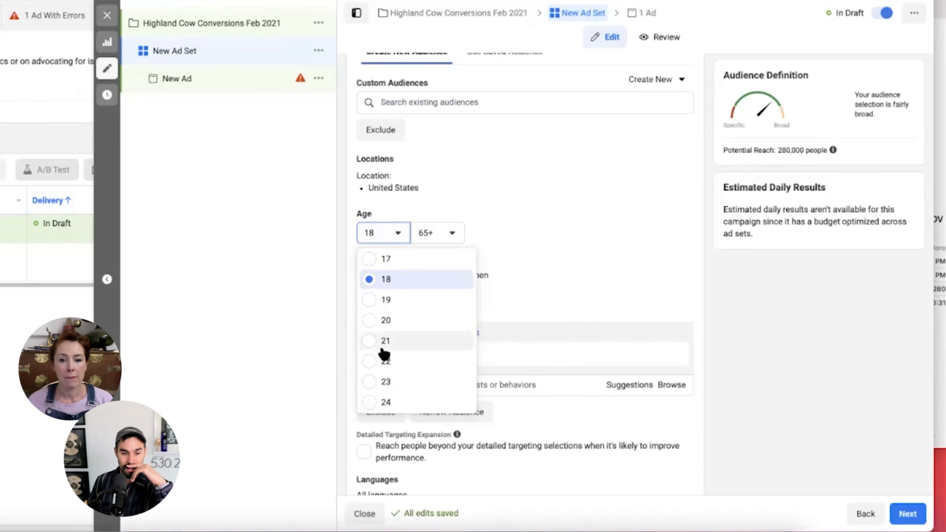
{"action": "left_click", "coordinate": [386, 361]}
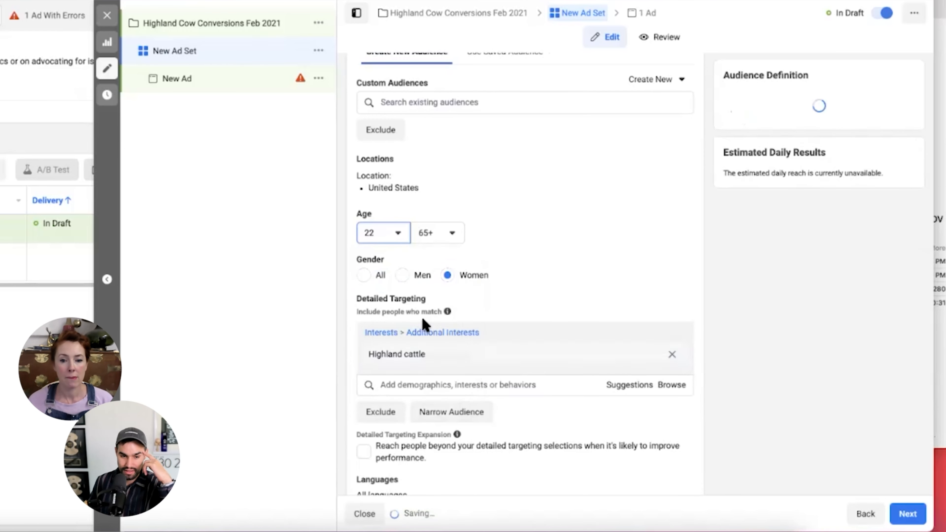
{"action": "left_click", "coordinate": [451, 236]}
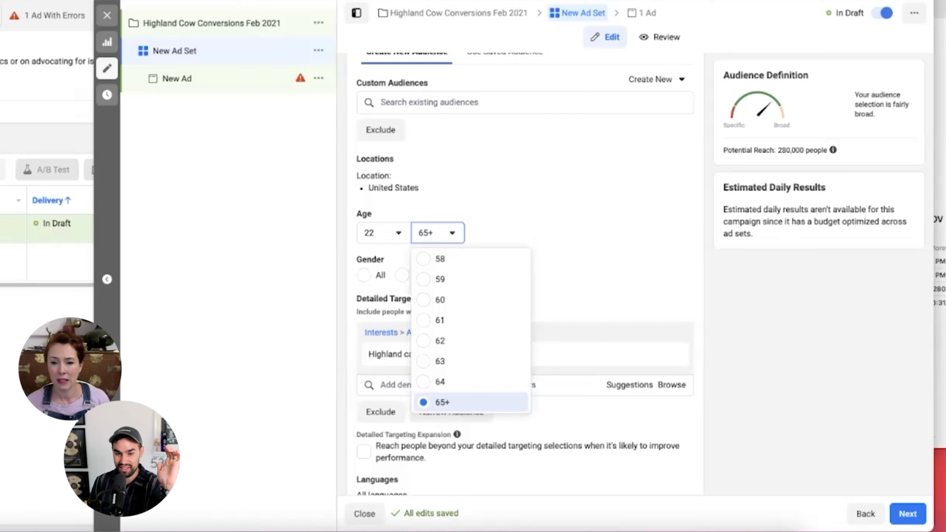
{"action": "left_click", "coordinate": [540, 225]}
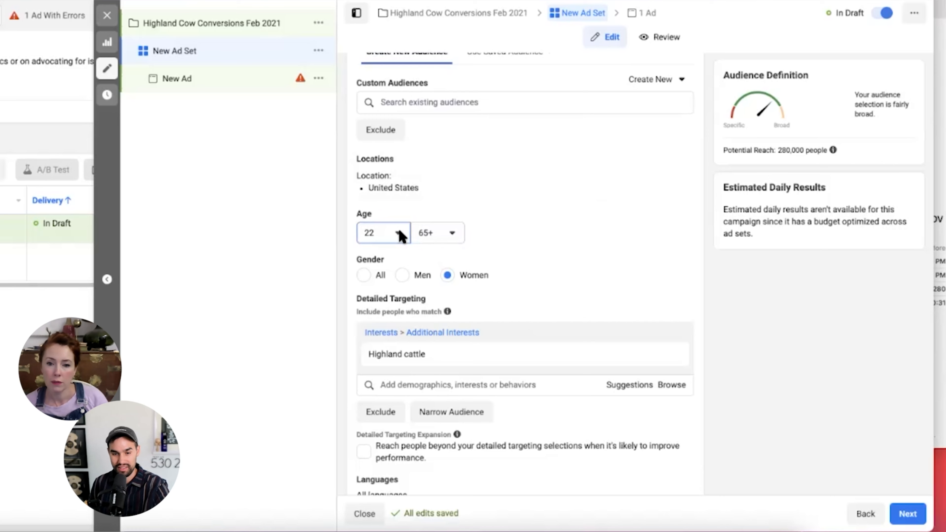
{"action": "scroll", "coordinate": [552, 311], "scroll_direction": "down", "scroll_amount": 2}
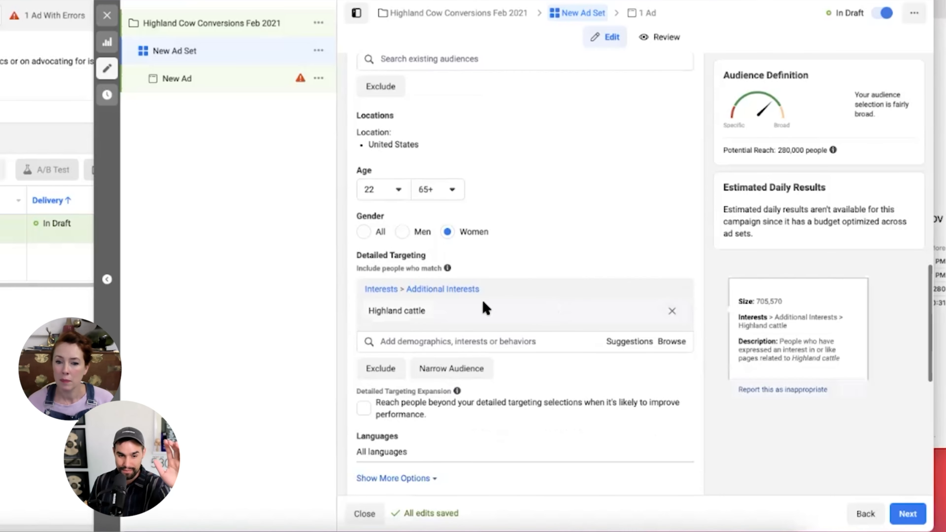
{"action": "scroll", "coordinate": [372, 168], "scroll_direction": "up", "scroll_amount": 1}
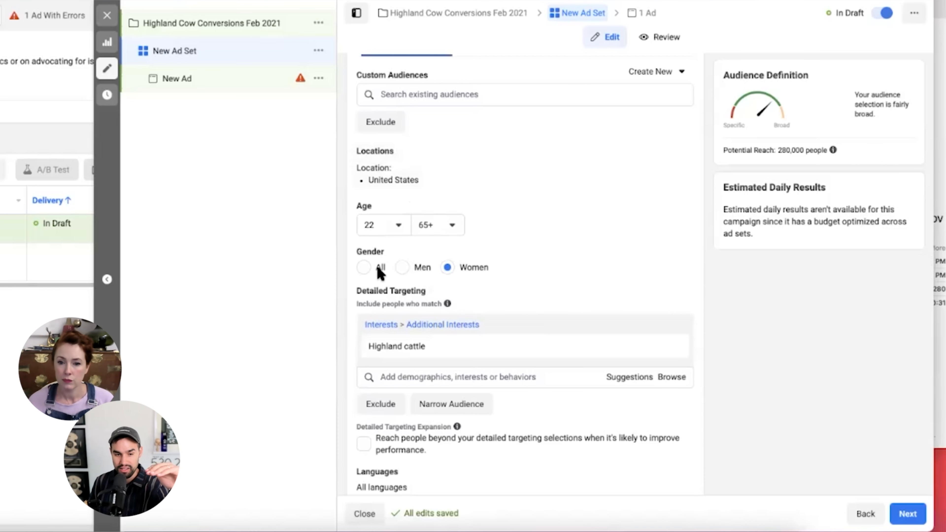
- Expand the audience's additional options and check the Connections, Placements and Optimization & Delivery settings
{"action": "mouse_move", "coordinate": [394, 346]}
{"action": "scroll", "coordinate": [365, 354], "scroll_direction": "down", "scroll_amount": 3}
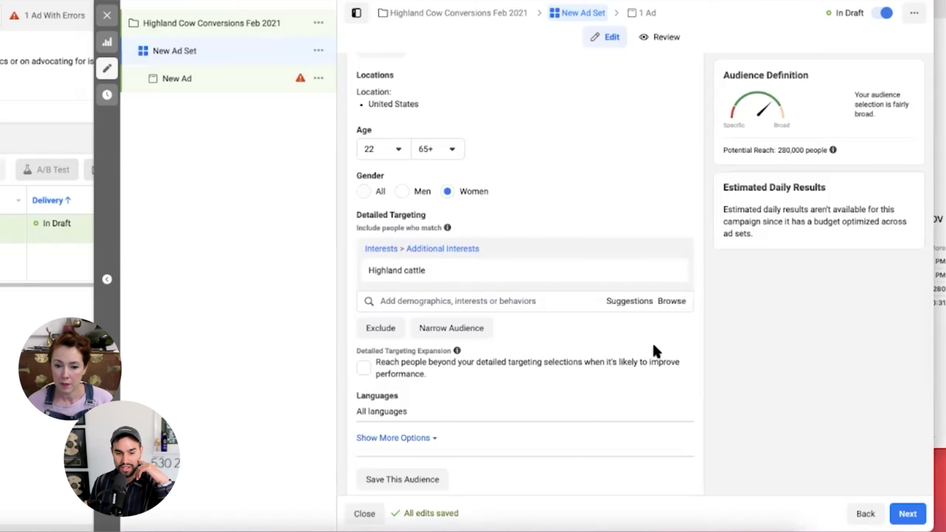
{"action": "scroll", "coordinate": [654, 348], "scroll_direction": "down", "scroll_amount": 1}
{"action": "left_click", "coordinate": [425, 418]}
{"action": "scroll", "coordinate": [659, 374], "scroll_direction": "down", "scroll_amount": 5}
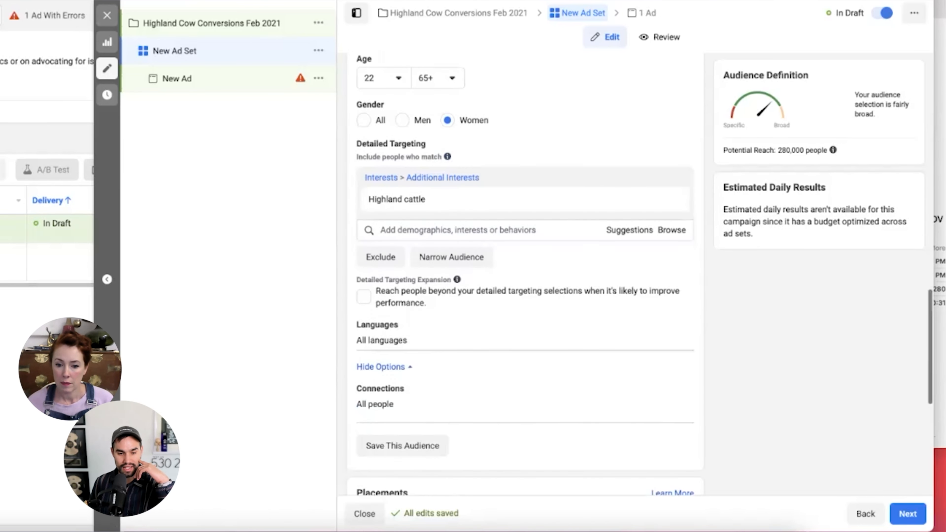
{"action": "scroll", "coordinate": [525, 274], "scroll_direction": "down", "scroll_amount": 2}
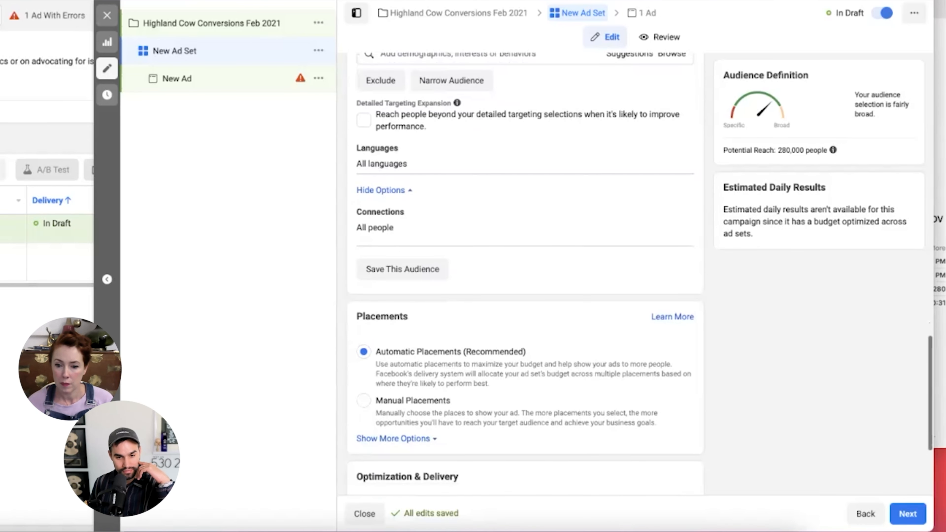
{"action": "scroll", "coordinate": [525, 276], "scroll_direction": "down", "scroll_amount": 2}
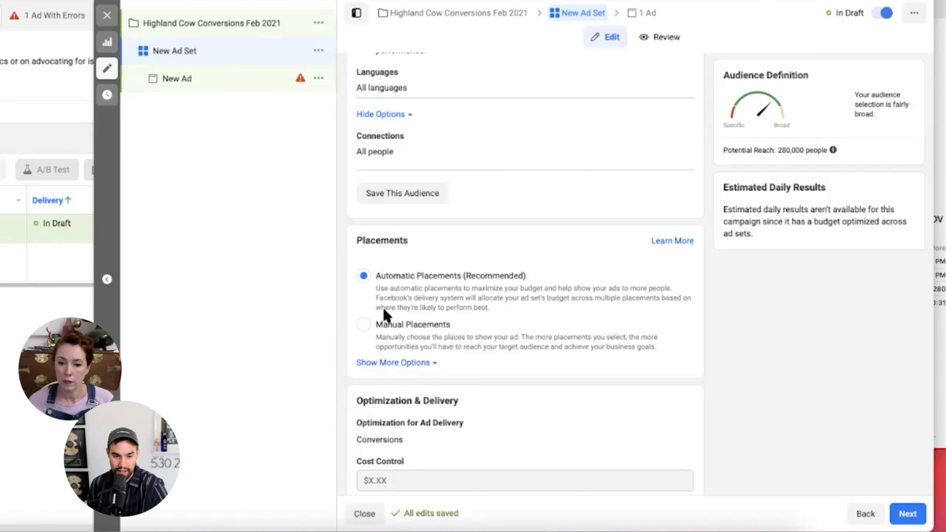
- Switch to Manual Placements to examine its platforms and placement list, and restore Automatic Placements
{"action": "left_click", "coordinate": [364, 325]}
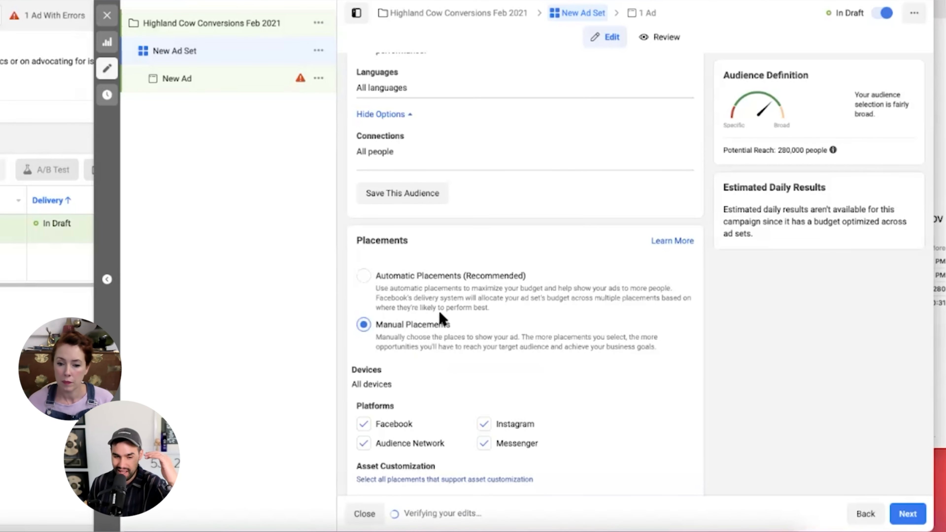
{"action": "scroll", "coordinate": [447, 312], "scroll_direction": "down", "scroll_amount": 3}
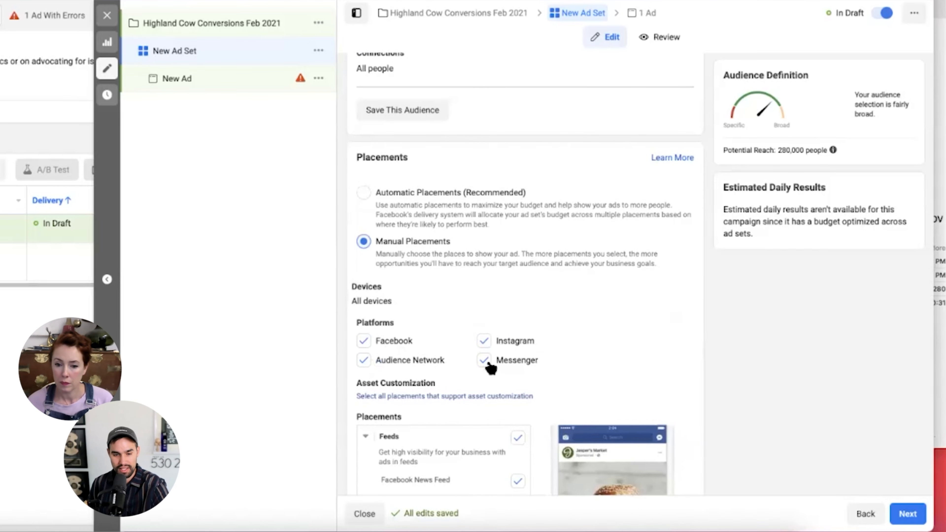
{"action": "scroll", "coordinate": [492, 364], "scroll_direction": "down", "scroll_amount": 5}
{"action": "scroll", "coordinate": [520, 209], "scroll_direction": "down", "scroll_amount": 3}
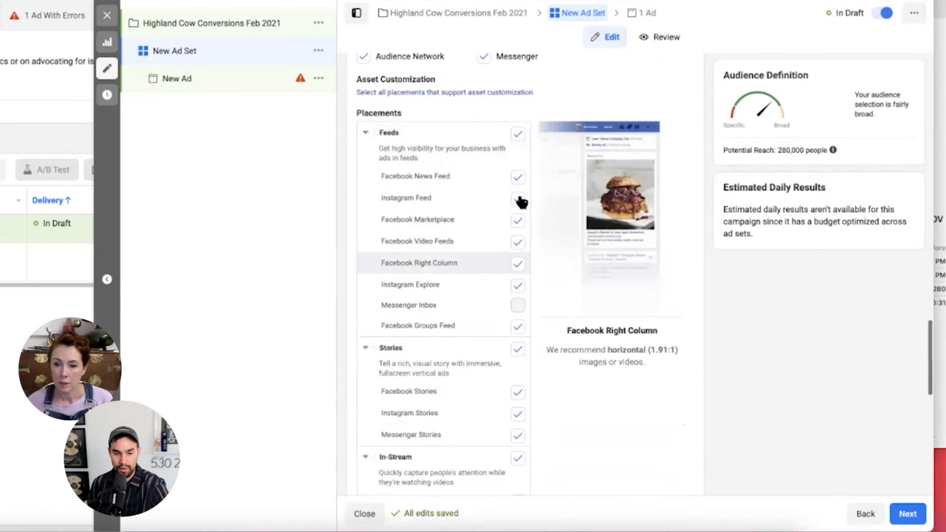
{"action": "scroll", "coordinate": [489, 423], "scroll_direction": "down", "scroll_amount": 3}
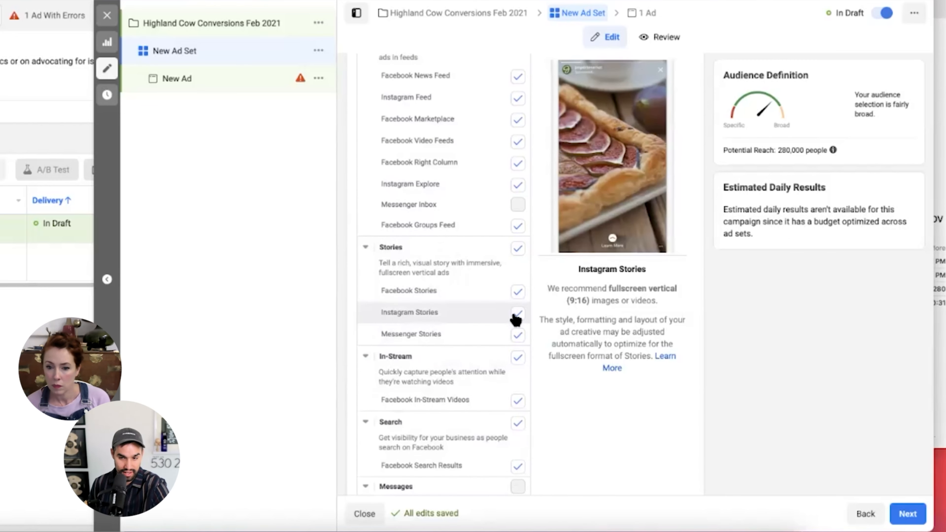
{"action": "scroll", "coordinate": [522, 292], "scroll_direction": "up", "scroll_amount": 10}
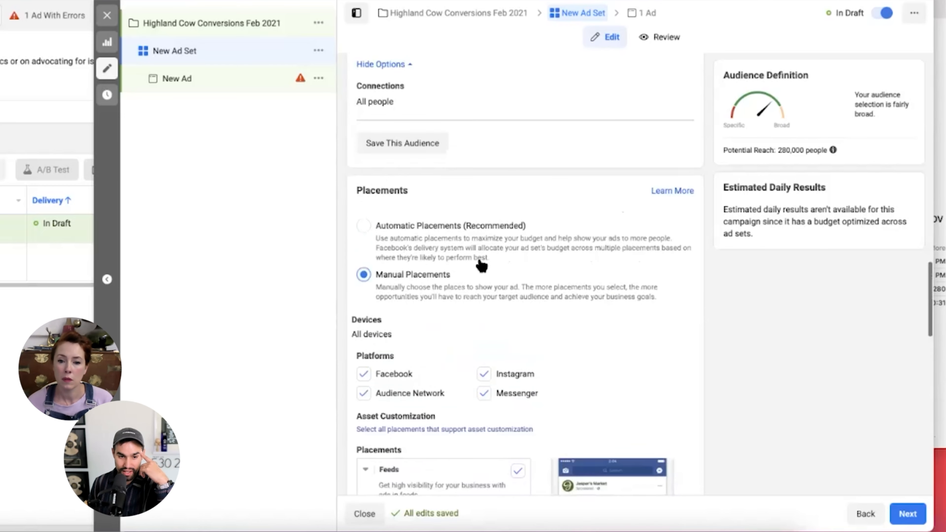
{"action": "left_click", "coordinate": [363, 266]}
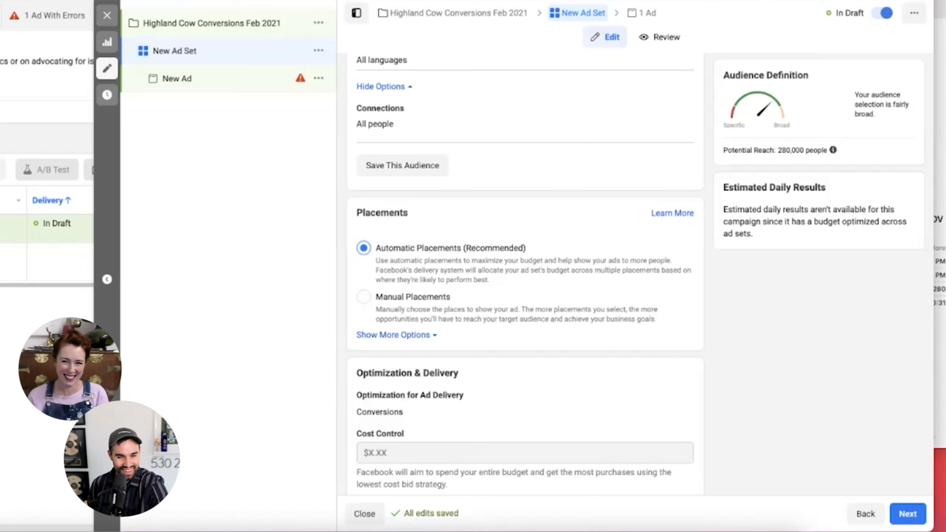
- Review the ad set's audience, Automatic Placements and Optimization & Delivery settings
{"action": "scroll", "coordinate": [659, 320], "scroll_direction": "up", "scroll_amount": 3}
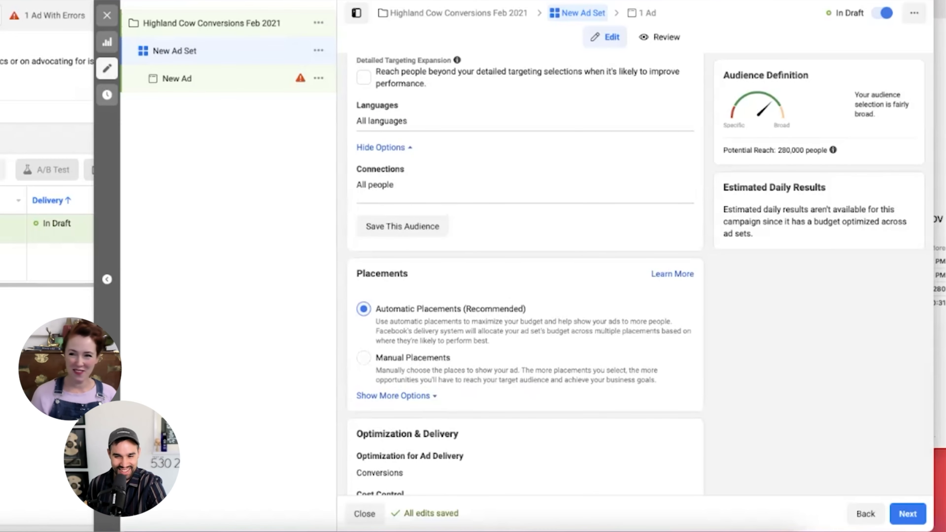
{"action": "scroll", "coordinate": [649, 313], "scroll_direction": "up", "scroll_amount": 2}
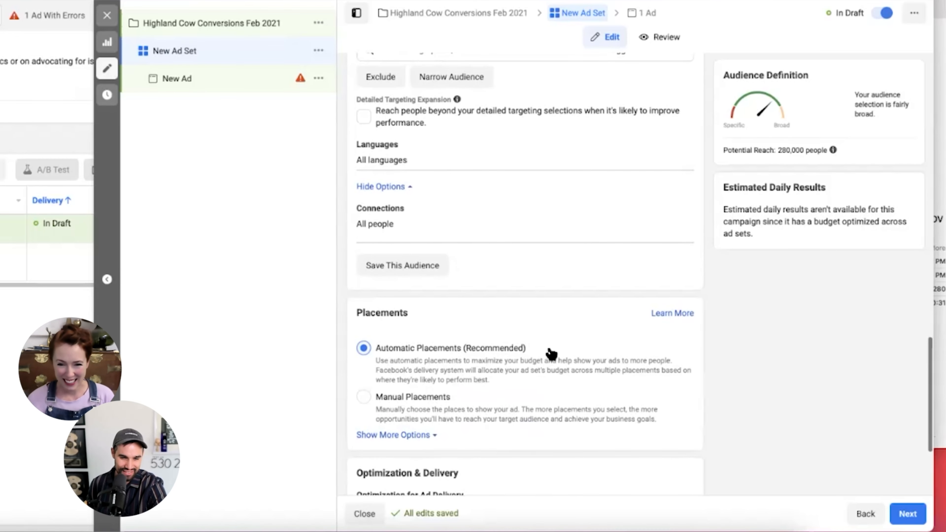
{"action": "scroll", "coordinate": [549, 354], "scroll_direction": "down", "scroll_amount": 3}
{"action": "scroll", "coordinate": [547, 352], "scroll_direction": "down", "scroll_amount": 1}
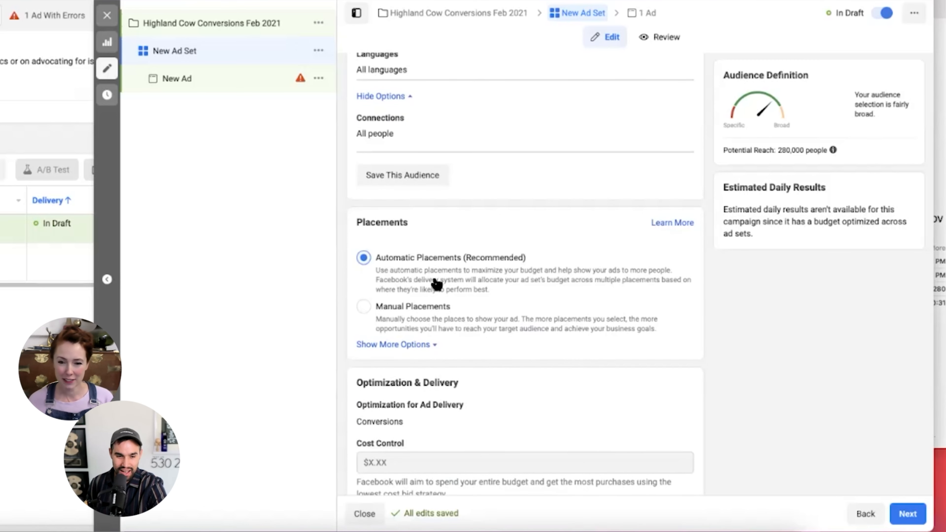
{"action": "scroll", "coordinate": [655, 341], "scroll_direction": "down", "scroll_amount": 2}
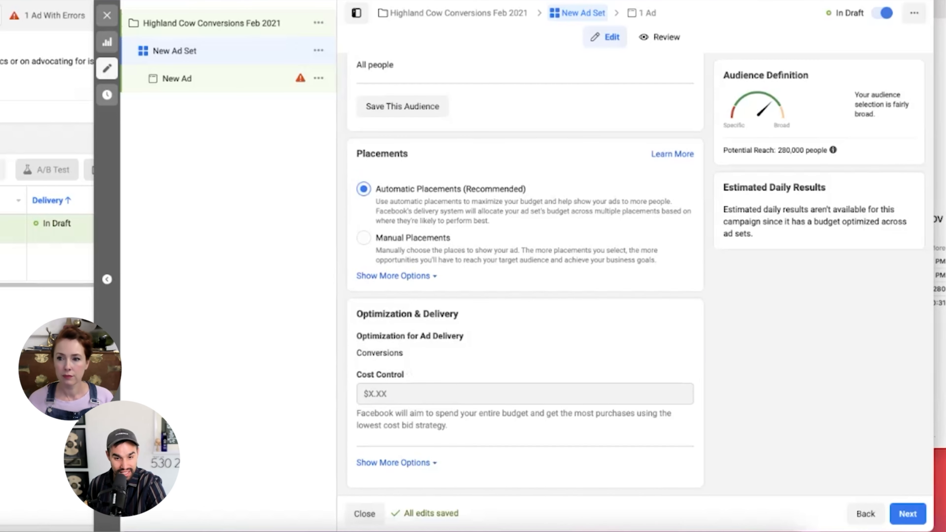
{"action": "scroll", "coordinate": [525, 275], "scroll_direction": "up", "scroll_amount": 4}
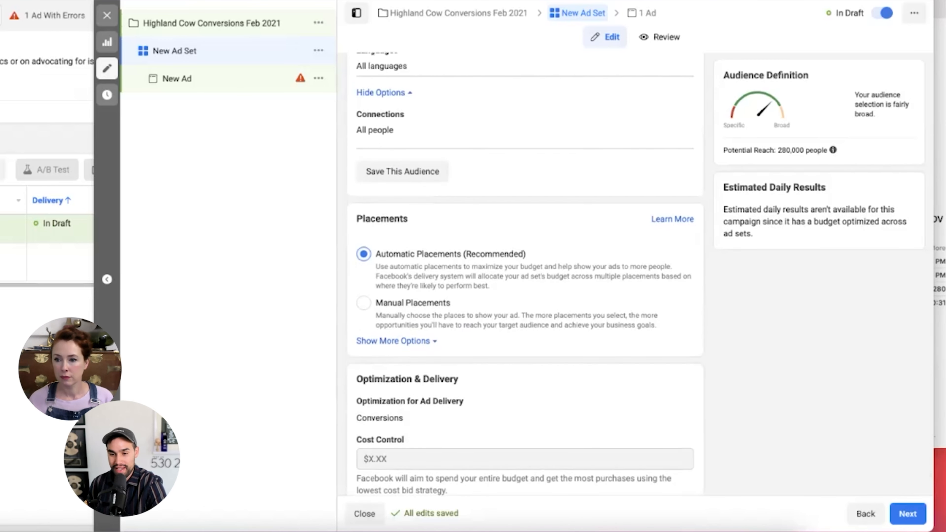
{"action": "scroll", "coordinate": [596, 201], "scroll_direction": "up", "scroll_amount": 6}
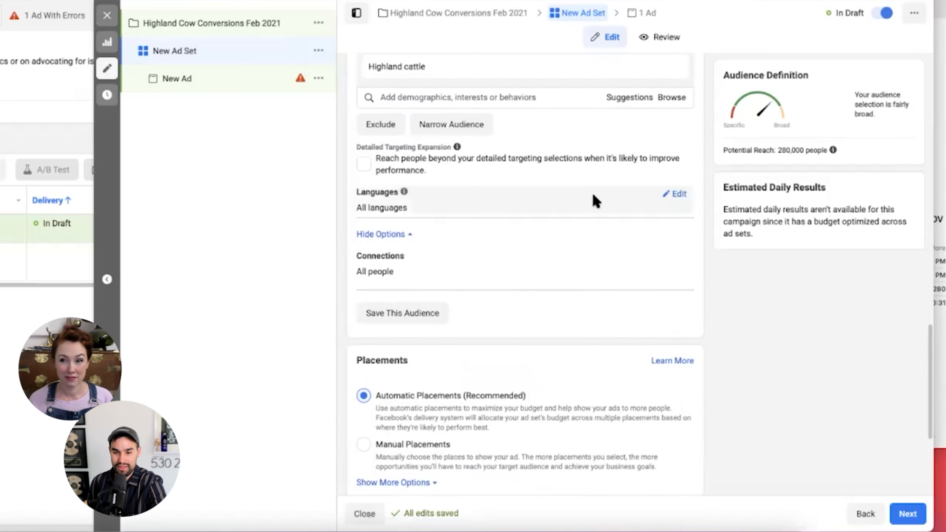
- Open a Narrow Audience condition under Detailed Targeting and remove it without adding any criteria
{"action": "scroll", "coordinate": [601, 201], "scroll_direction": "up", "scroll_amount": 1}
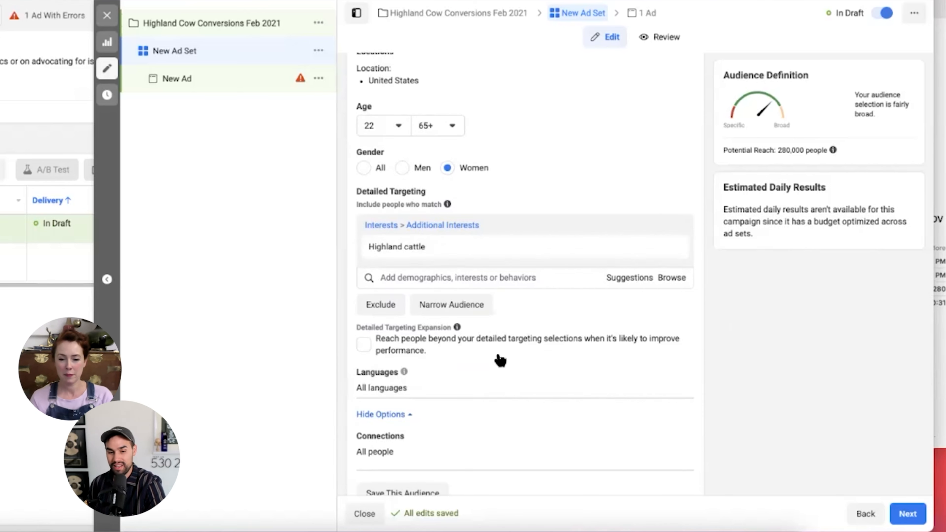
{"action": "left_click", "coordinate": [443, 310]}
{"action": "double_click", "coordinate": [362, 299]}
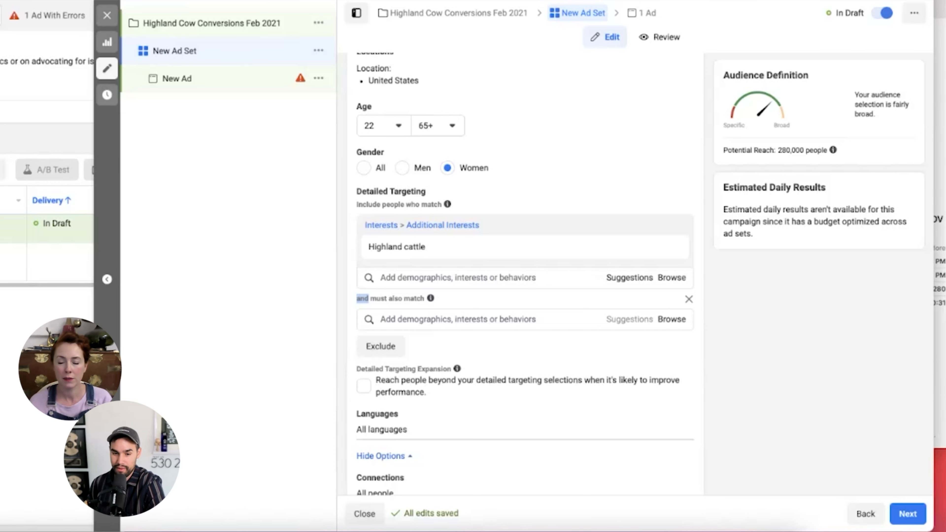
{"action": "left_click", "coordinate": [689, 299]}
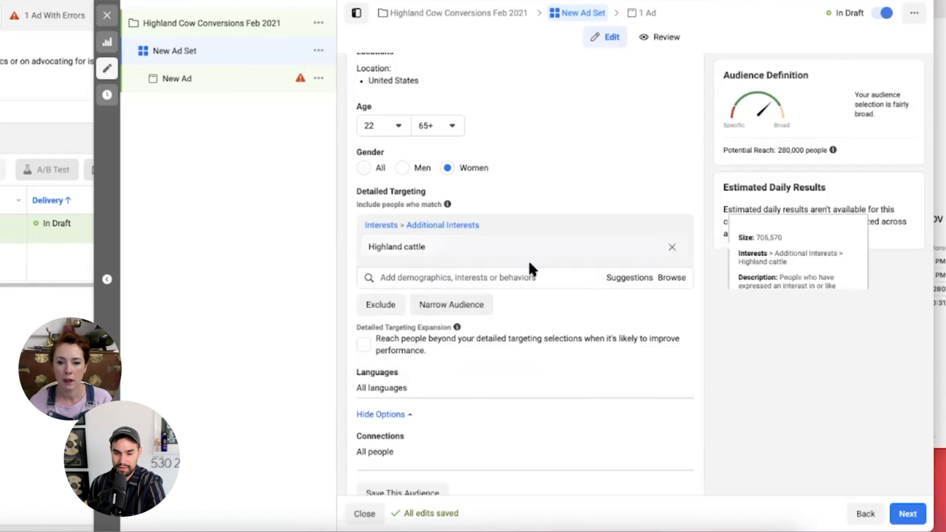
- Proceed to the ad level and set the ad's Instagram account to kamdonkreations
{"action": "left_click", "coordinate": [908, 514]}
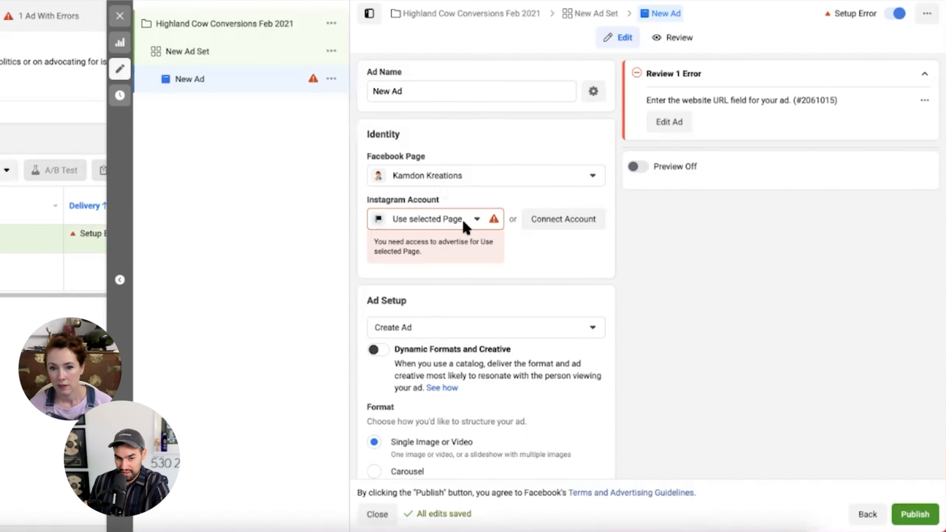
{"action": "left_click", "coordinate": [511, 236]}
{"action": "left_click", "coordinate": [449, 268]}
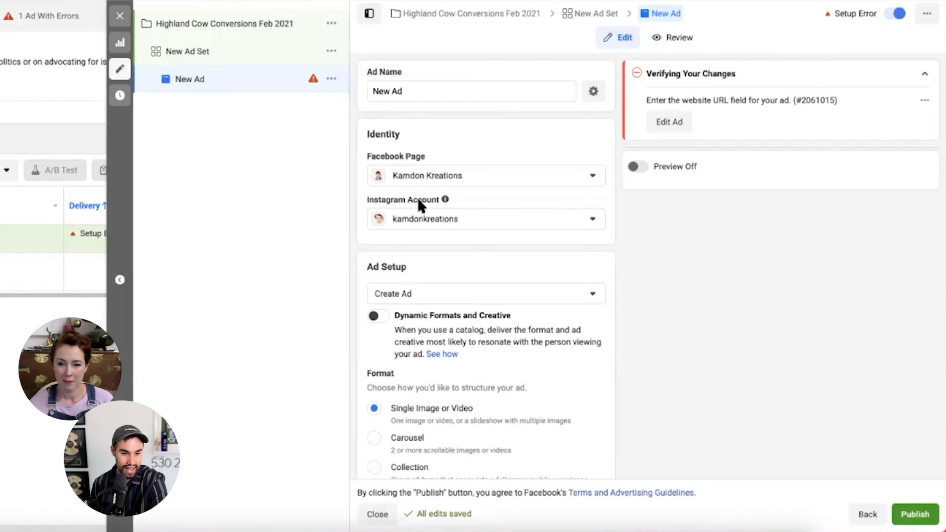
- Upload the Videoleap video from the computer as the media for the Single Image or Video ad
{"action": "scroll", "coordinate": [589, 241], "scroll_direction": "down", "scroll_amount": 1}
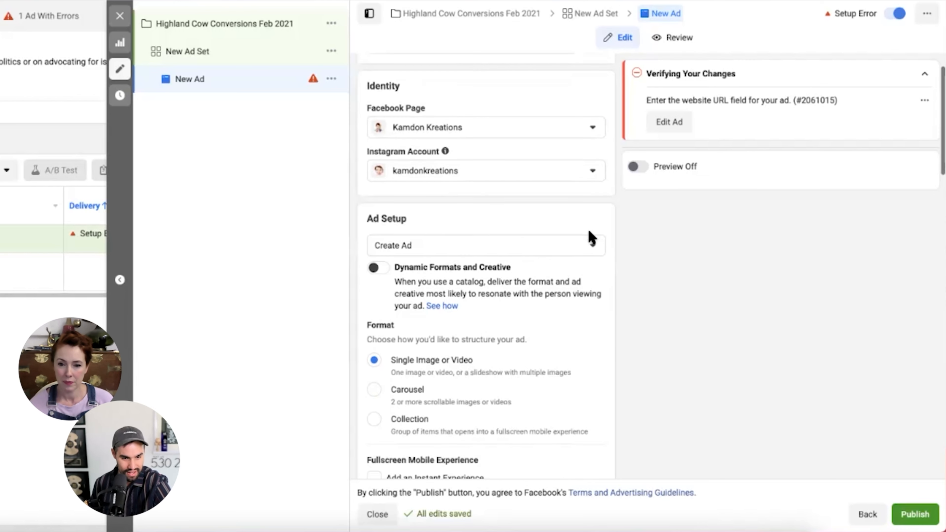
{"action": "scroll", "coordinate": [628, 251], "scroll_direction": "down", "scroll_amount": 1}
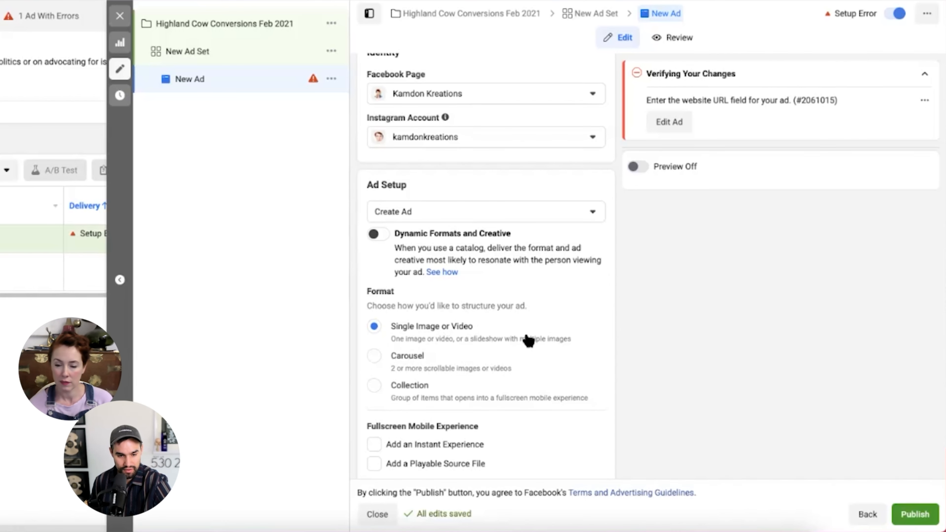
{"action": "scroll", "coordinate": [549, 341], "scroll_direction": "down", "scroll_amount": 3}
{"action": "scroll", "coordinate": [546, 341], "scroll_direction": "down", "scroll_amount": 3}
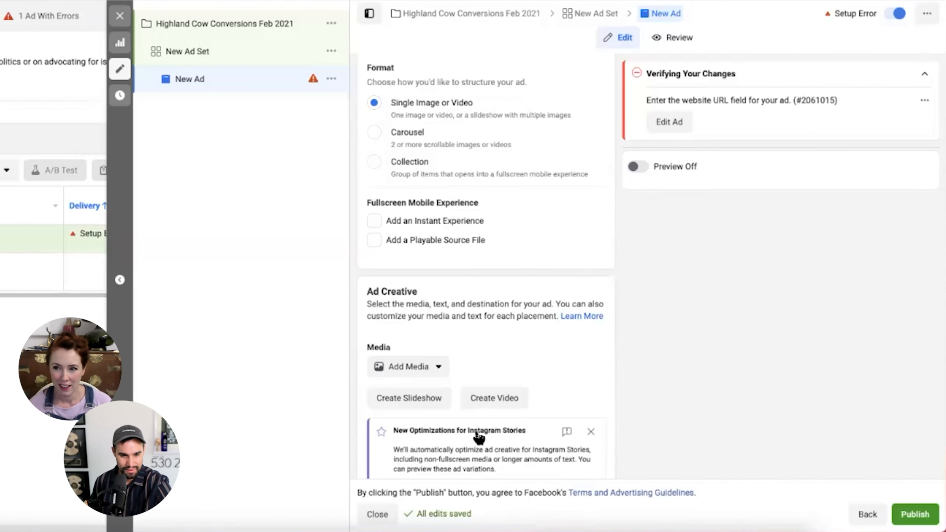
{"action": "left_click", "coordinate": [414, 369]}
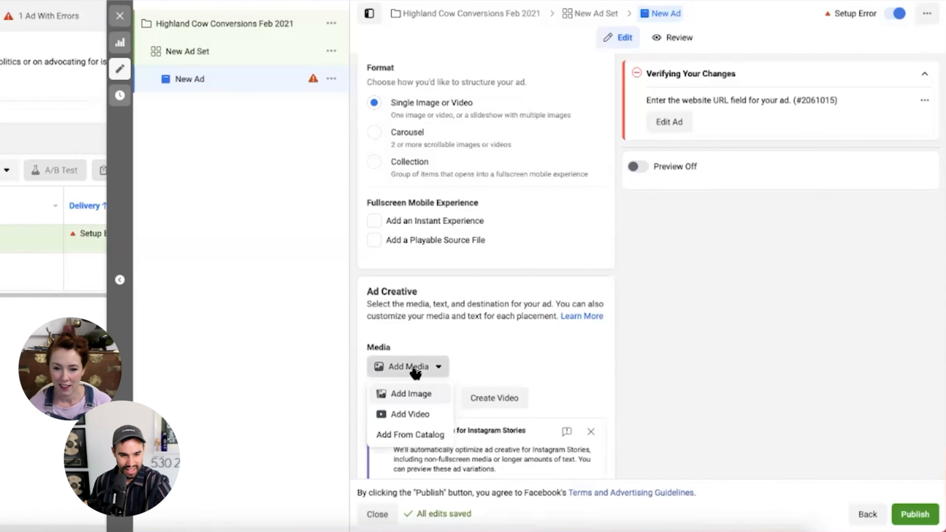
{"action": "left_click", "coordinate": [395, 416]}
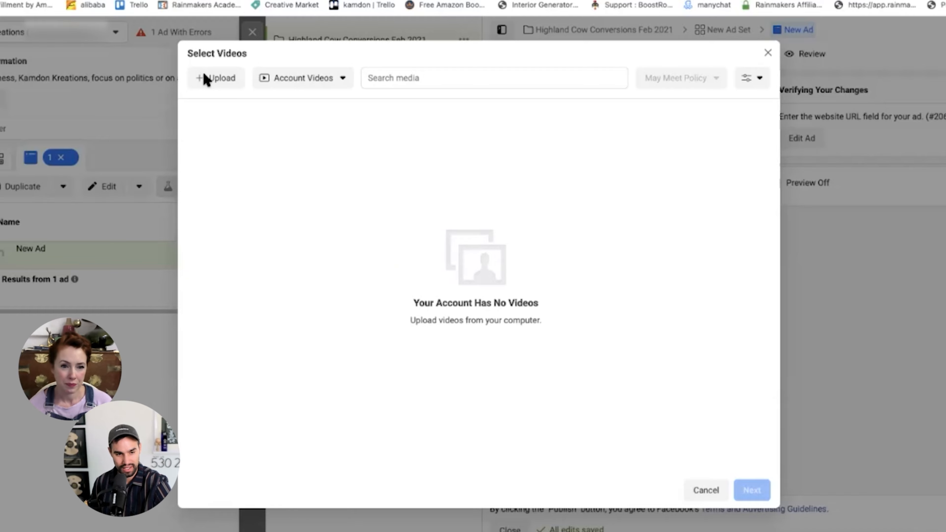
{"action": "left_click", "coordinate": [205, 79]}
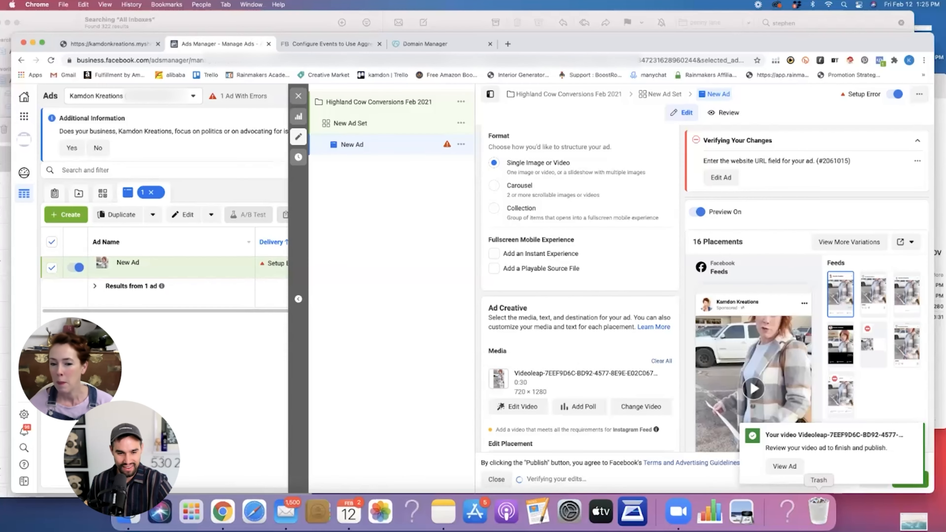
- Examine the uploaded video's crop, thumbnail and captions options, and leave the editor without saving
{"action": "scroll", "coordinate": [632, 333], "scroll_direction": "down", "scroll_amount": 3}
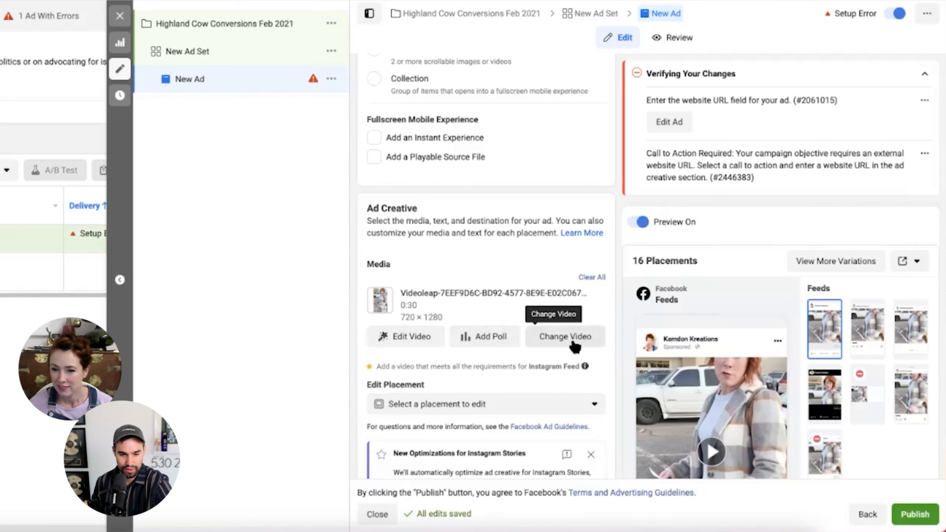
{"action": "scroll", "coordinate": [596, 354], "scroll_direction": "down", "scroll_amount": 3}
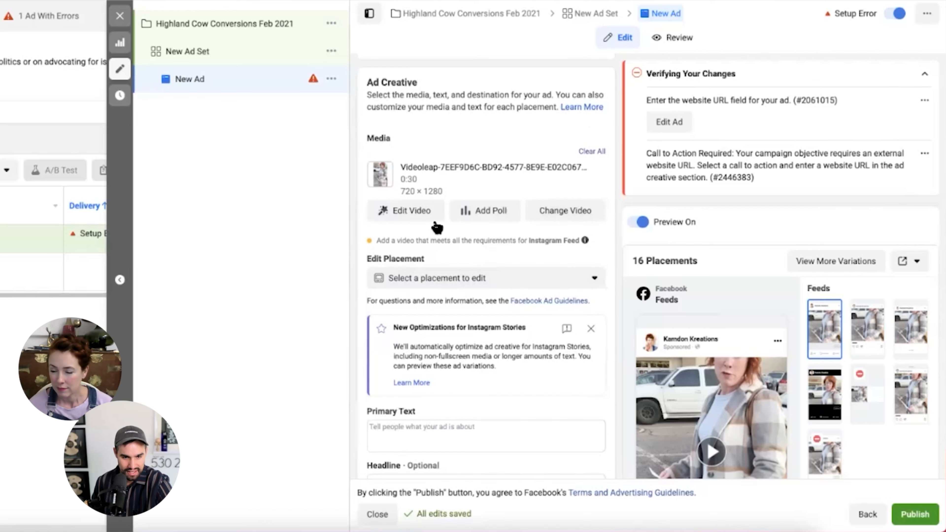
{"action": "left_click", "coordinate": [424, 215]}
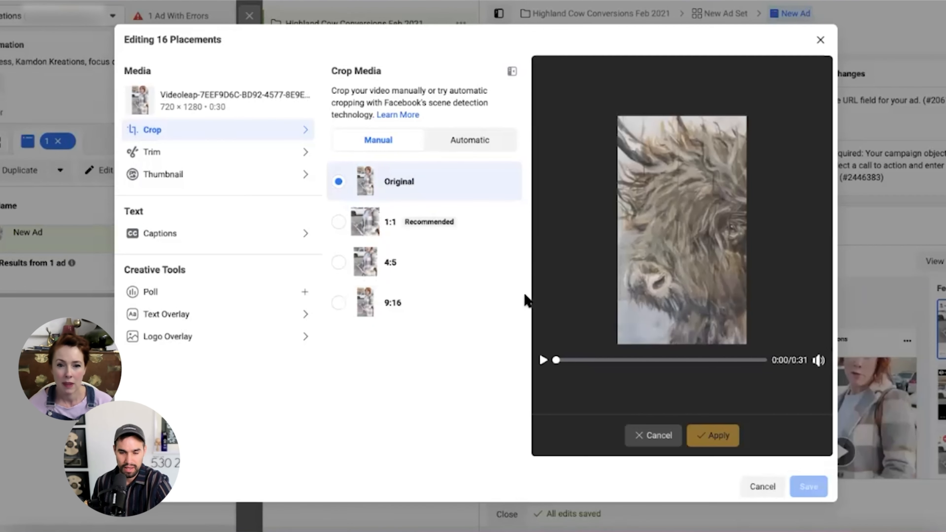
{"action": "left_click", "coordinate": [227, 182]}
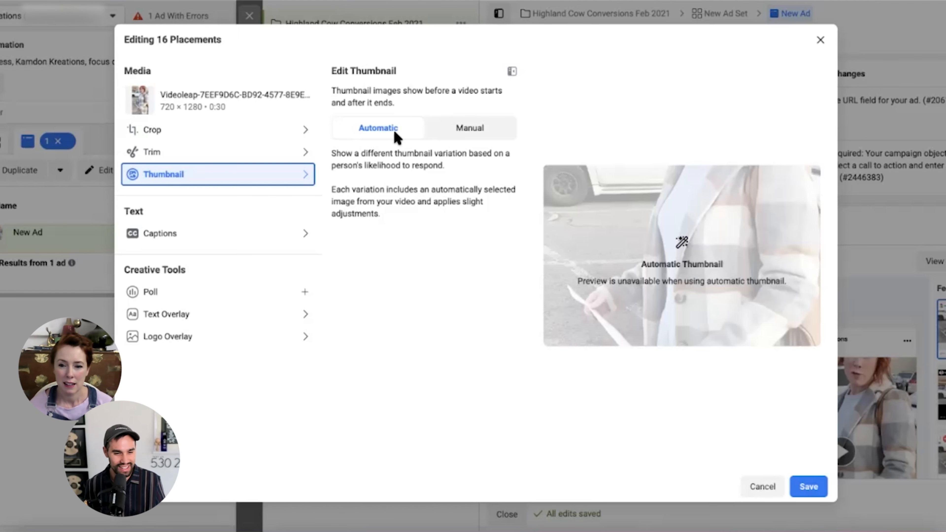
{"action": "left_click", "coordinate": [393, 136]}
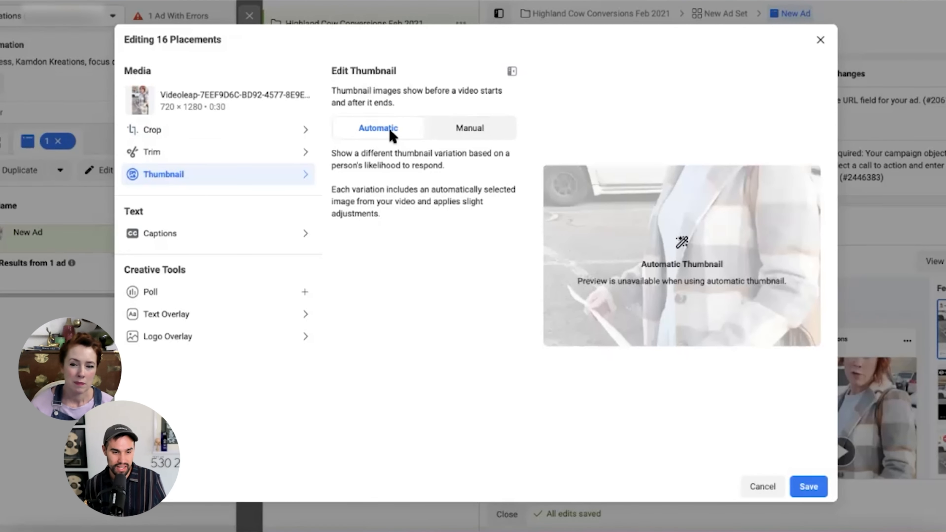
{"action": "left_click", "coordinate": [211, 237]}
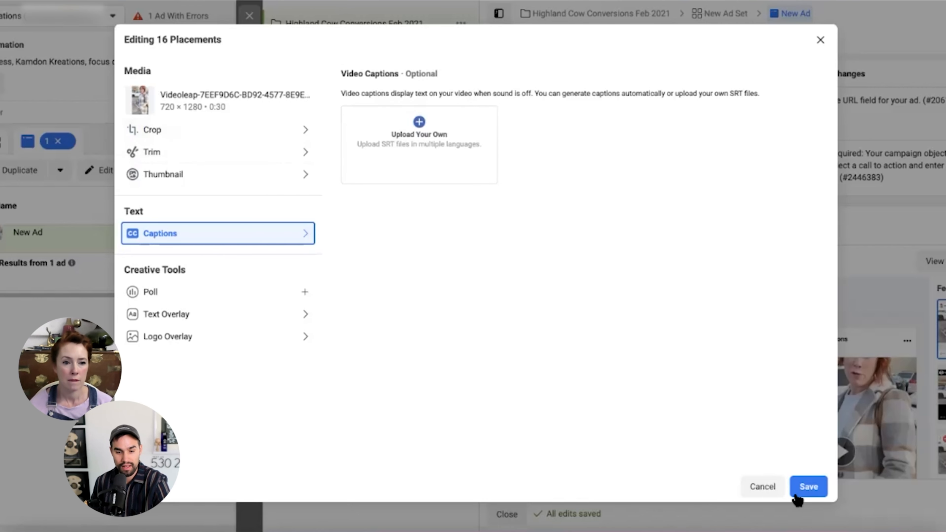
{"action": "left_click", "coordinate": [758, 492]}
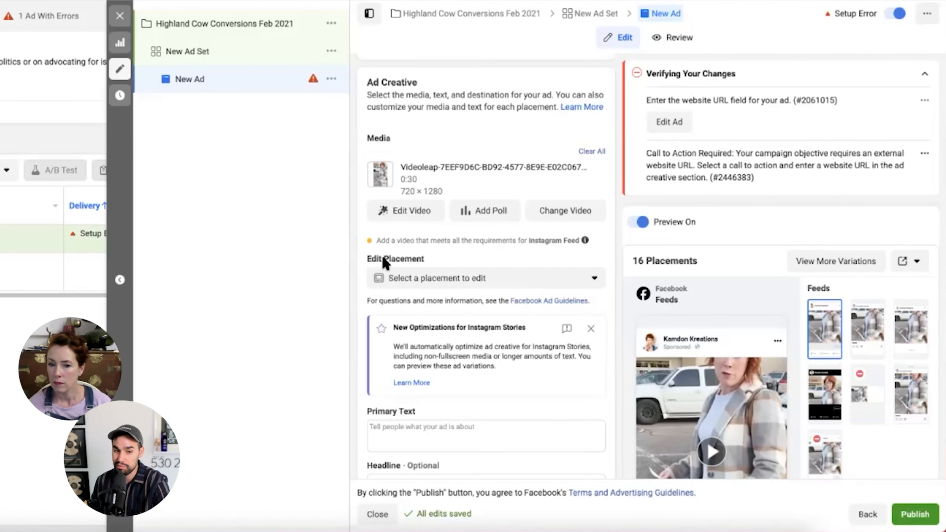
- Open the Feeds, In-Stream Videos group of 6 placements for separate editing
{"action": "left_click", "coordinate": [501, 284]}
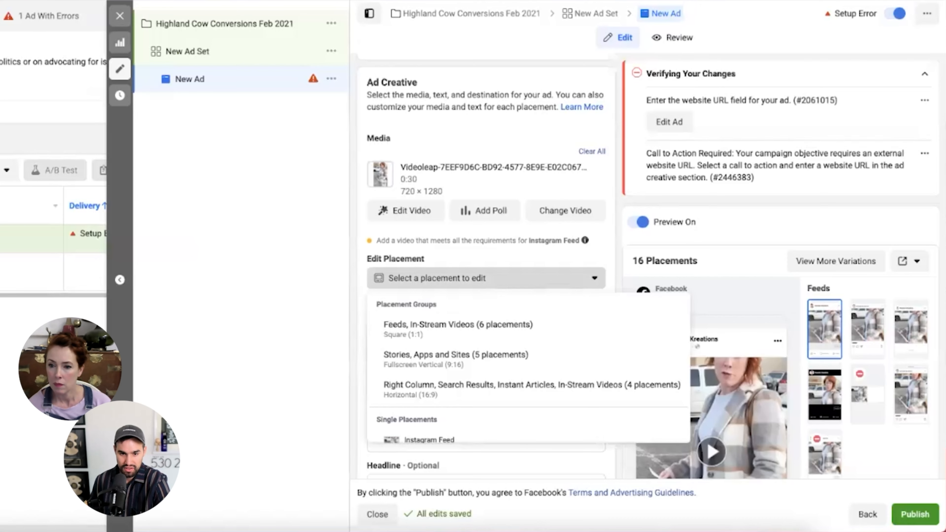
{"action": "key", "text": "Escape"}
{"action": "scroll", "coordinate": [780, 272], "scroll_direction": "down", "scroll_amount": 3}
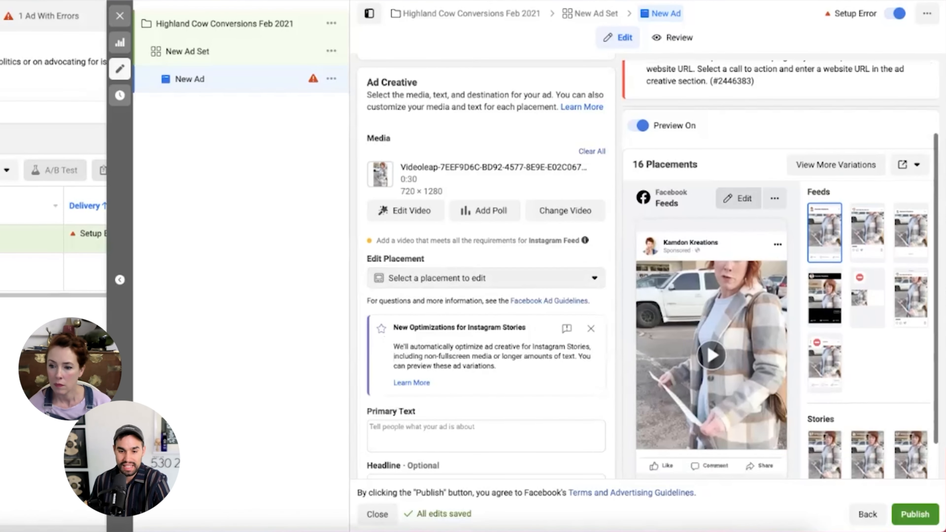
{"action": "left_click", "coordinate": [563, 280]}
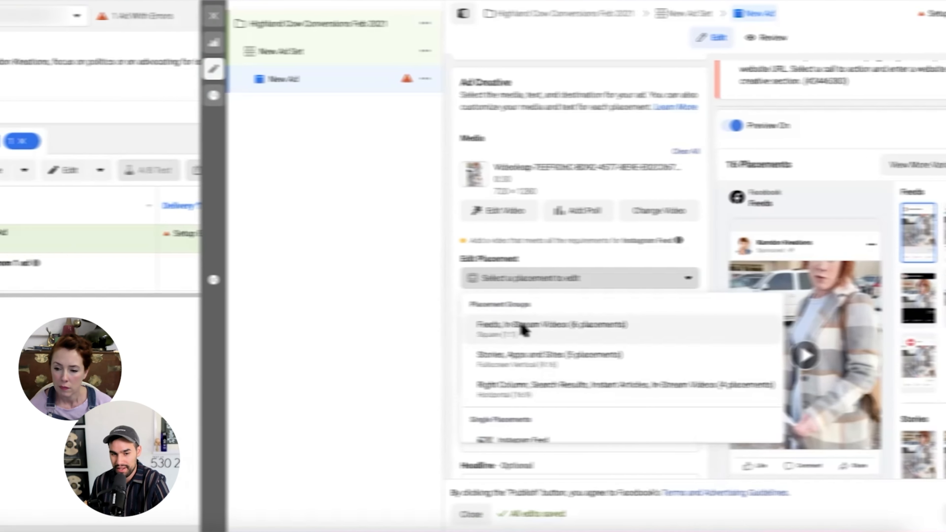
{"action": "left_click", "coordinate": [431, 332]}
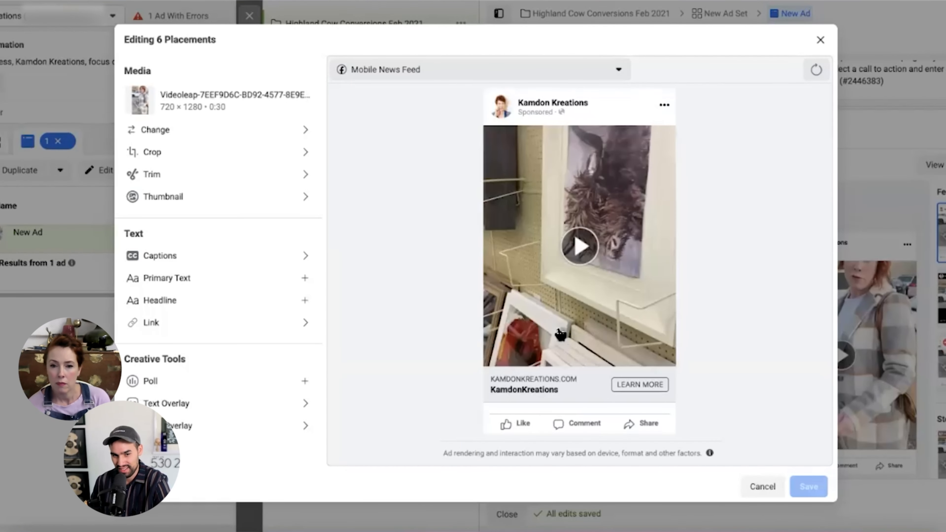
- Try a manual 1:1 crop shifted lower on the playing video, then reselect Original and cancel the crop
{"action": "left_click", "coordinate": [205, 154]}
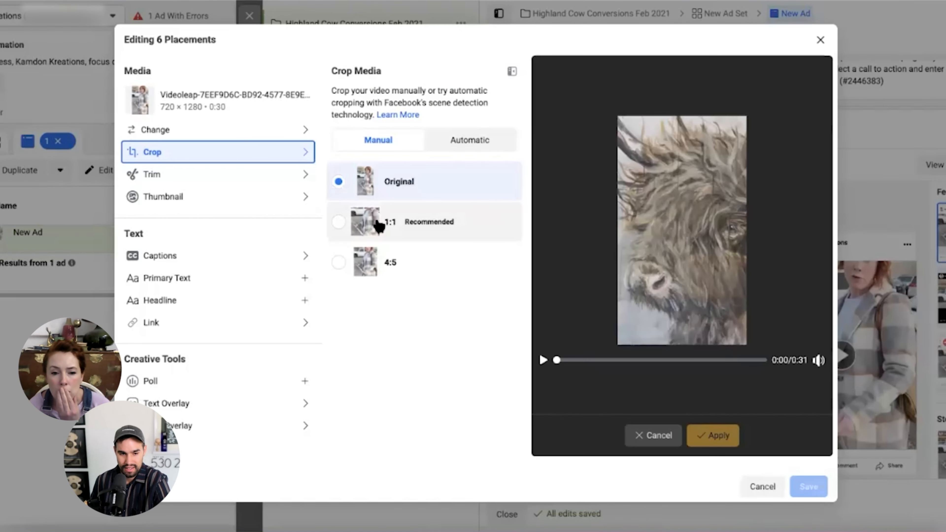
{"action": "left_click", "coordinate": [340, 223]}
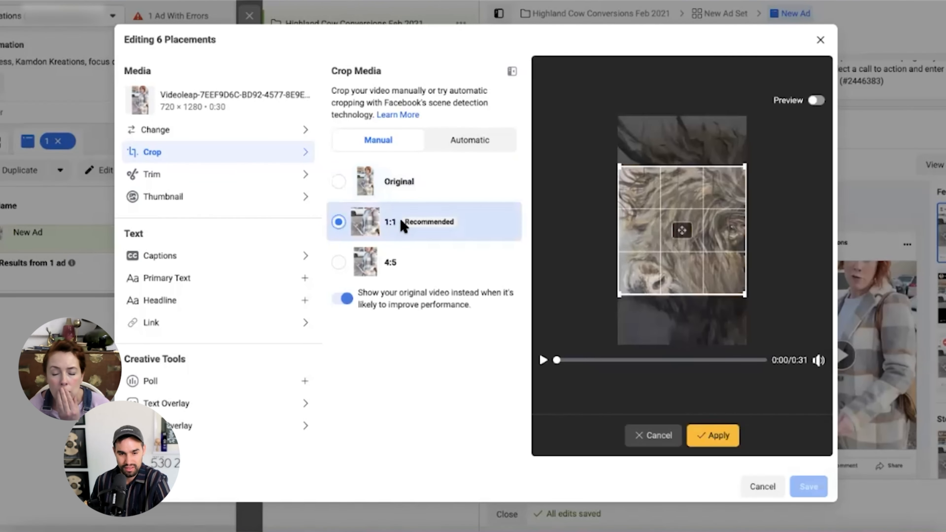
{"action": "left_click_drag", "start_coordinate": [702, 211], "coordinate": [703, 241]}
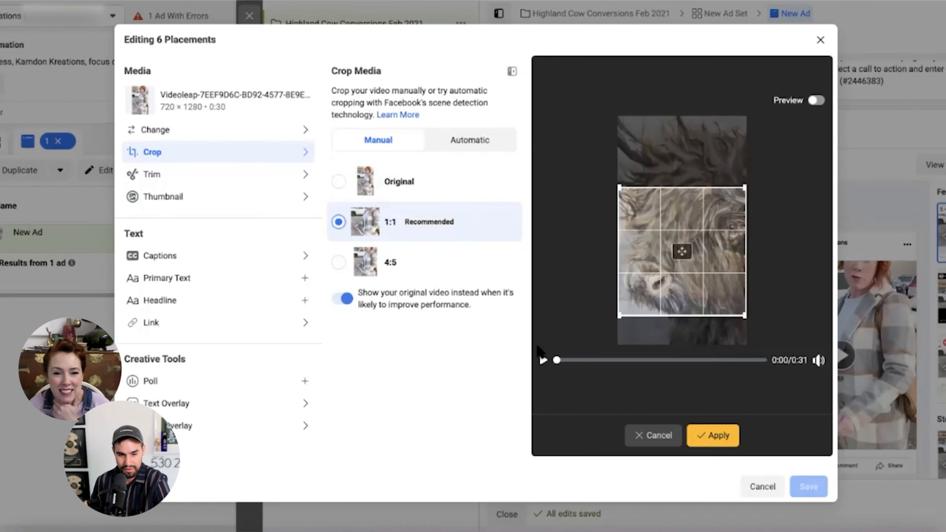
{"action": "left_click", "coordinate": [544, 361]}
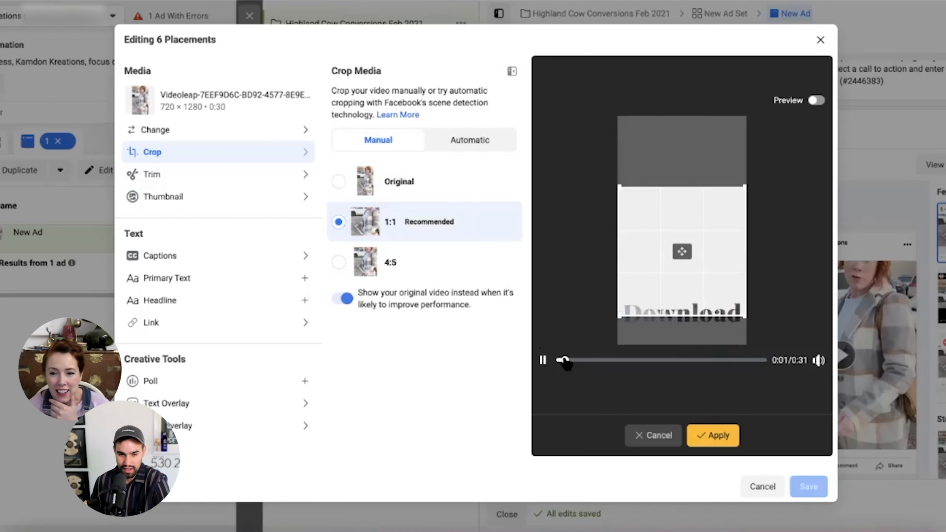
{"action": "left_click_drag", "start_coordinate": [722, 247], "coordinate": [718, 266]}
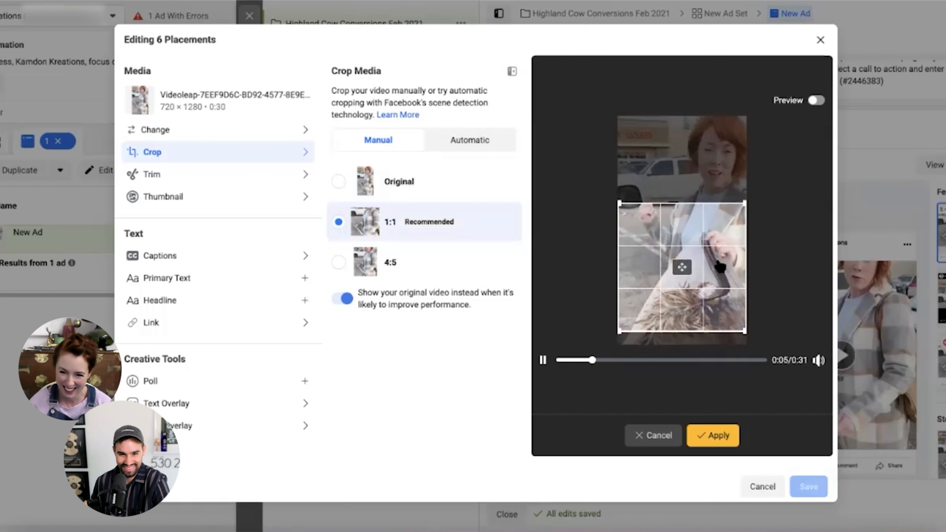
{"action": "left_click", "coordinate": [545, 362]}
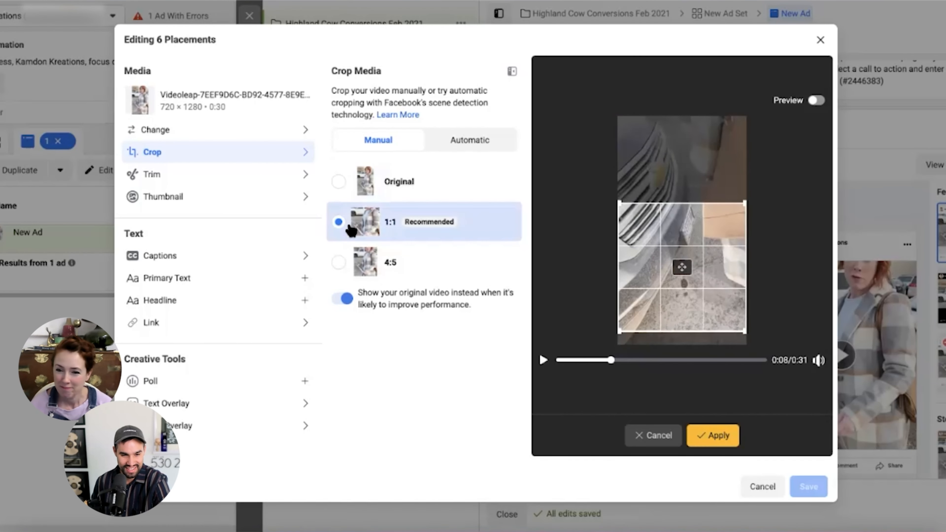
{"action": "left_click", "coordinate": [339, 183]}
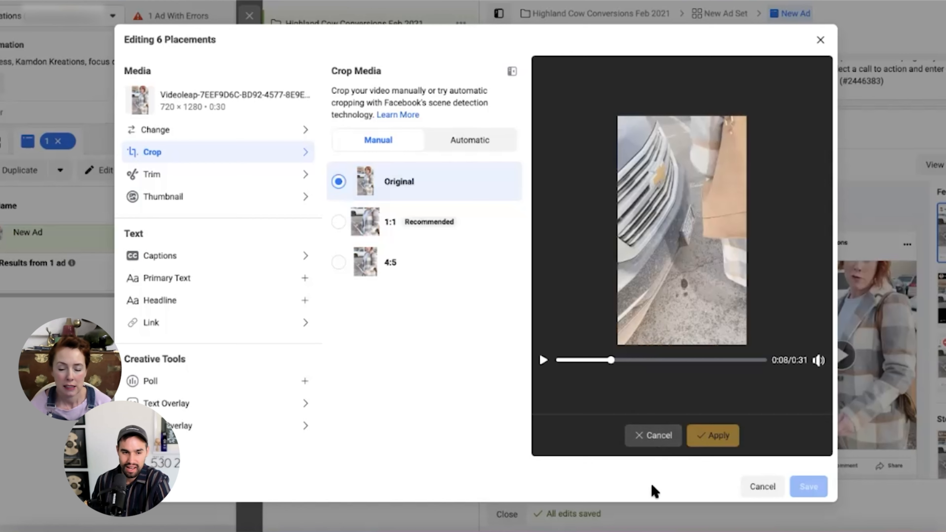
{"action": "left_click", "coordinate": [645, 440]}
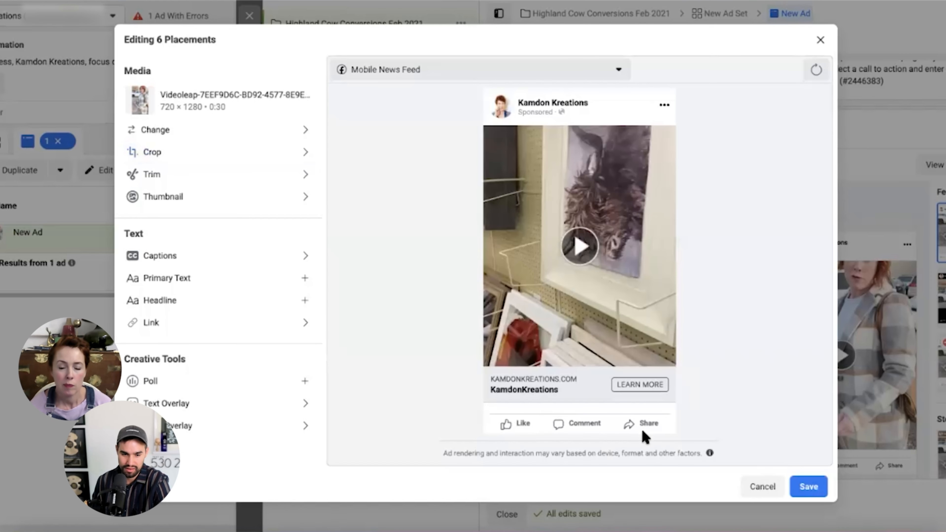
- Play the ad video in the Mobile News Feed preview
{"action": "left_click", "coordinate": [581, 242]}
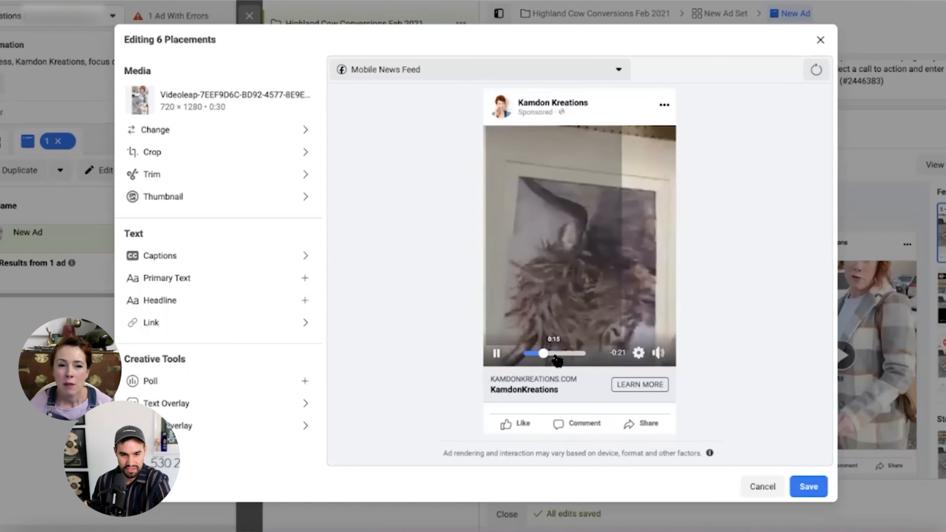
- Pause the Mobile News Feed video preview and save the edits for the six placements
{"action": "left_click", "coordinate": [497, 353]}
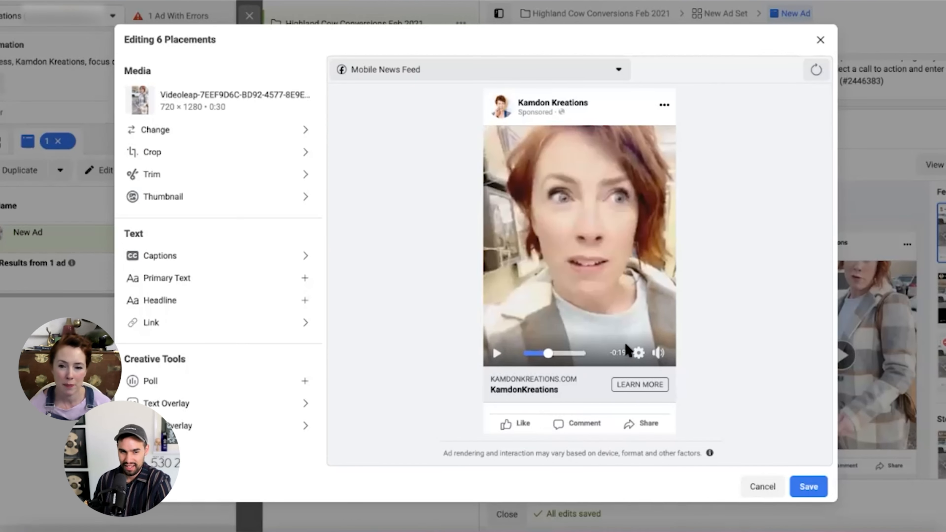
{"action": "left_click", "coordinate": [809, 487]}
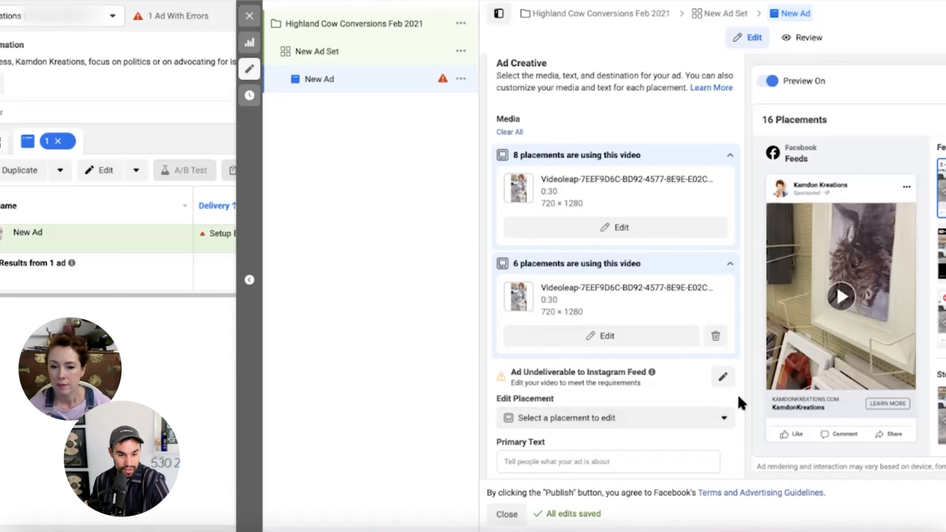
- Preview the video in the Right Column, Search Results, Instant Articles and In-Stream Videos group as Instant Articles and Desktop Right Column, discarding the edit
{"action": "left_click", "coordinate": [606, 419]}
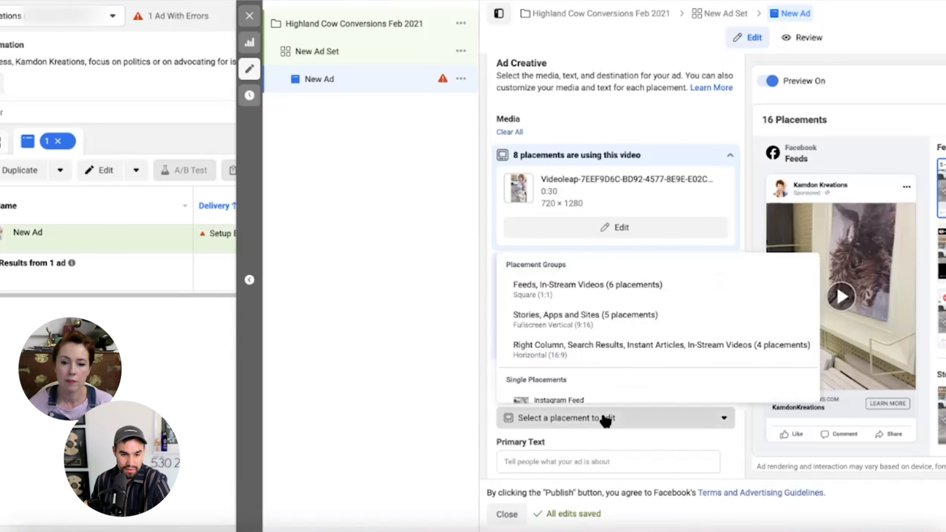
{"action": "scroll", "coordinate": [596, 366], "scroll_direction": "down", "scroll_amount": 1}
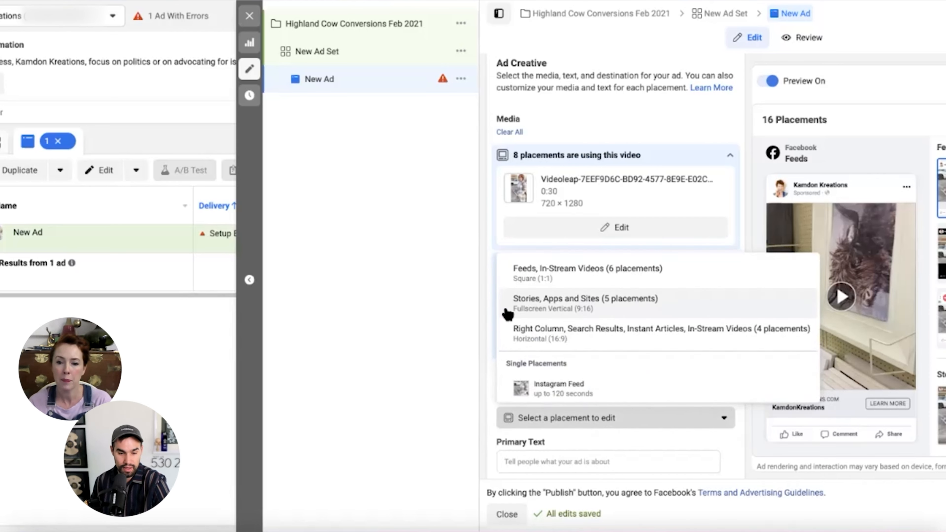
{"action": "left_click", "coordinate": [556, 337]}
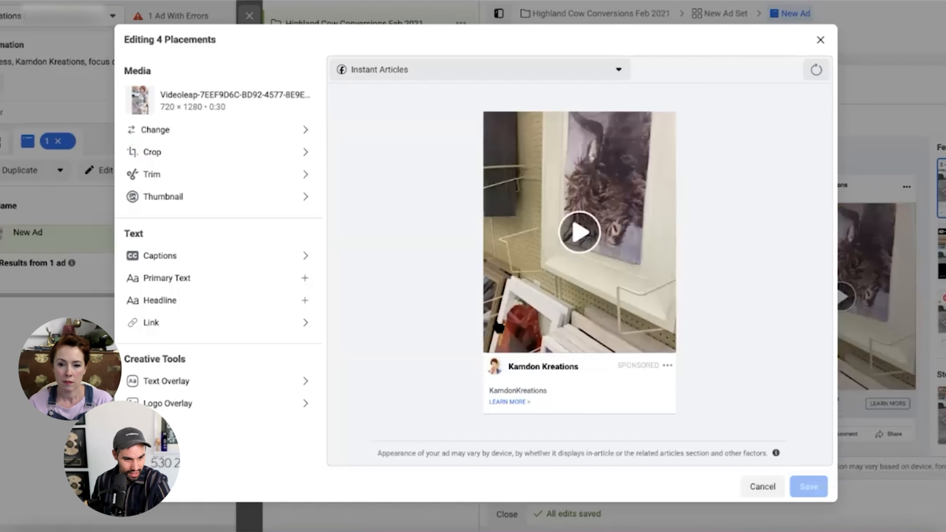
{"action": "left_click", "coordinate": [591, 236]}
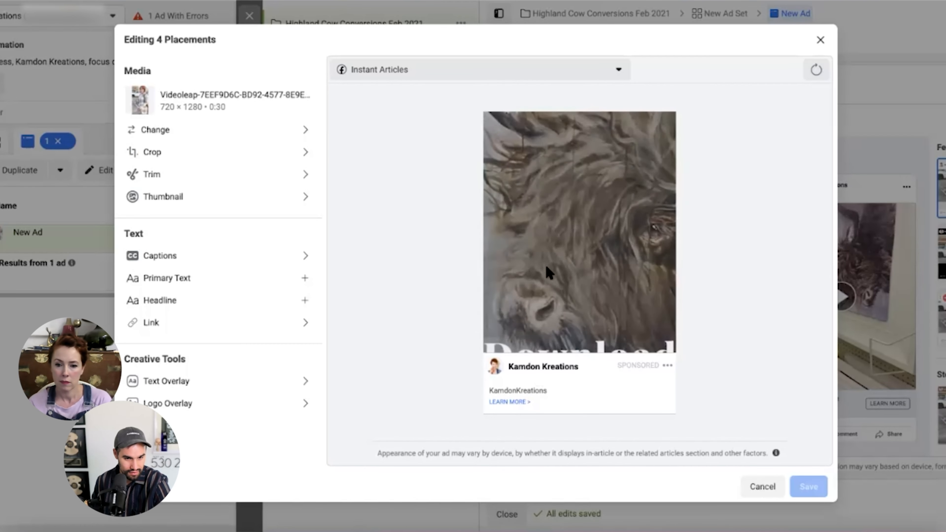
{"action": "left_click", "coordinate": [521, 70]}
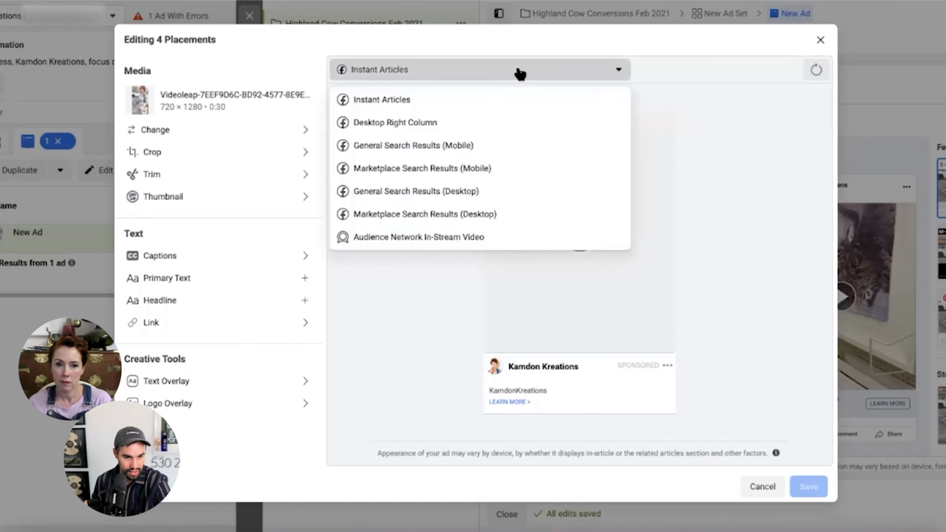
{"action": "left_click", "coordinate": [435, 123]}
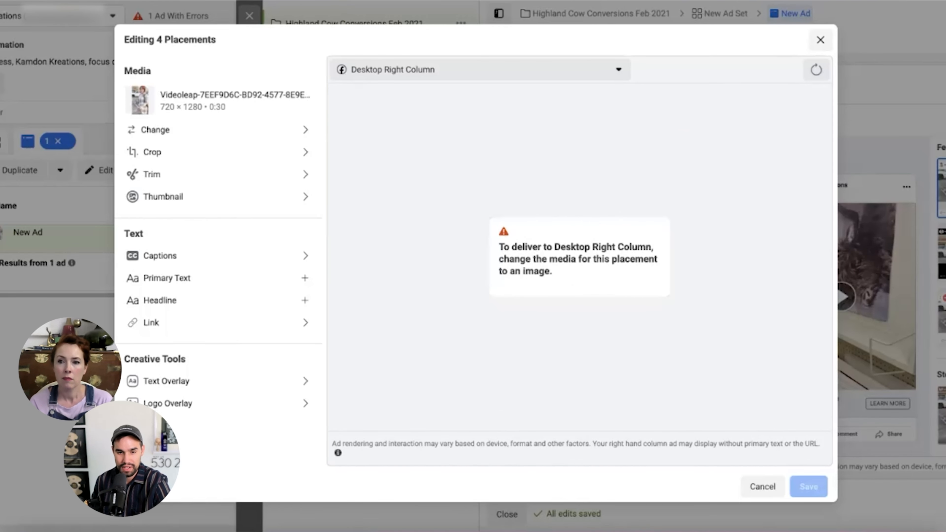
{"action": "left_click", "coordinate": [821, 40]}
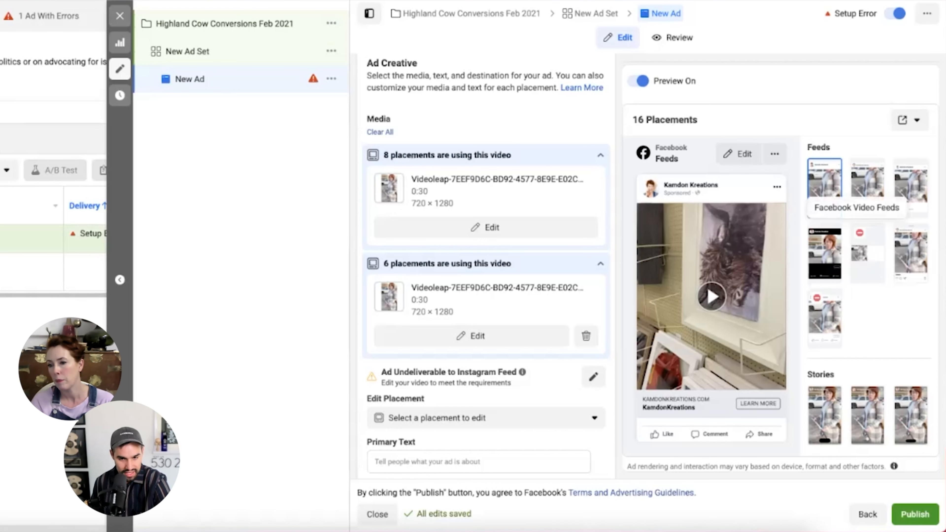
- Compare the ad previews for Facebook Video Feeds, Instagram Feed, Facebook Marketplace and Instagram Explore
{"action": "left_click", "coordinate": [825, 254]}
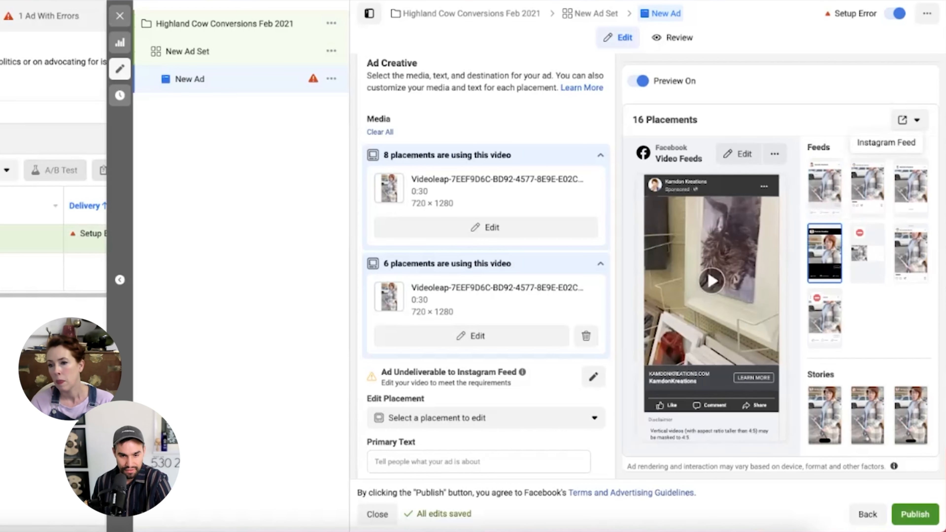
{"action": "left_click", "coordinate": [867, 188]}
{"action": "left_click", "coordinate": [911, 189]}
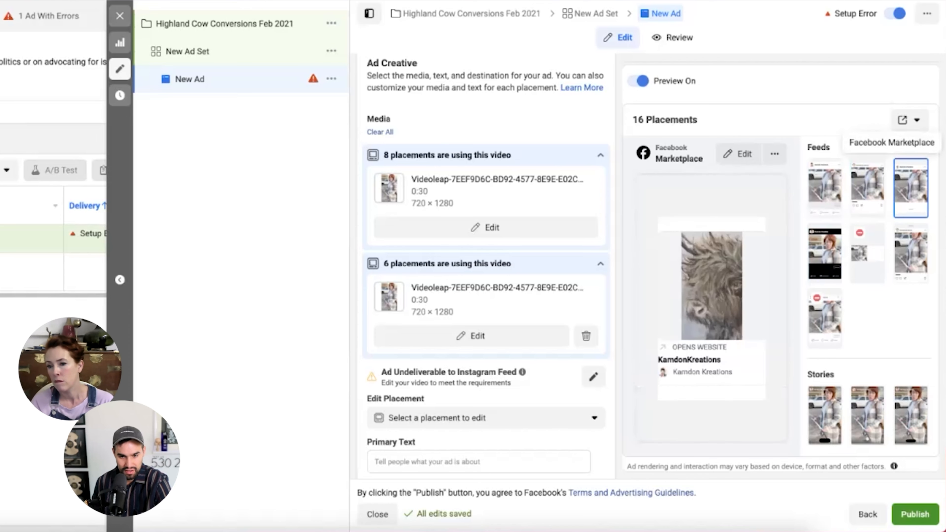
{"action": "left_click", "coordinate": [911, 250]}
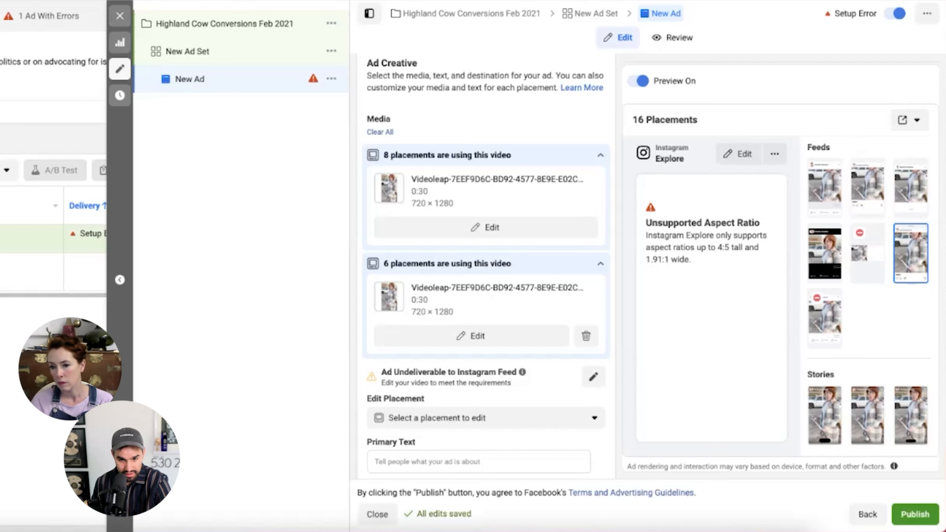
{"action": "left_click", "coordinate": [911, 188]}
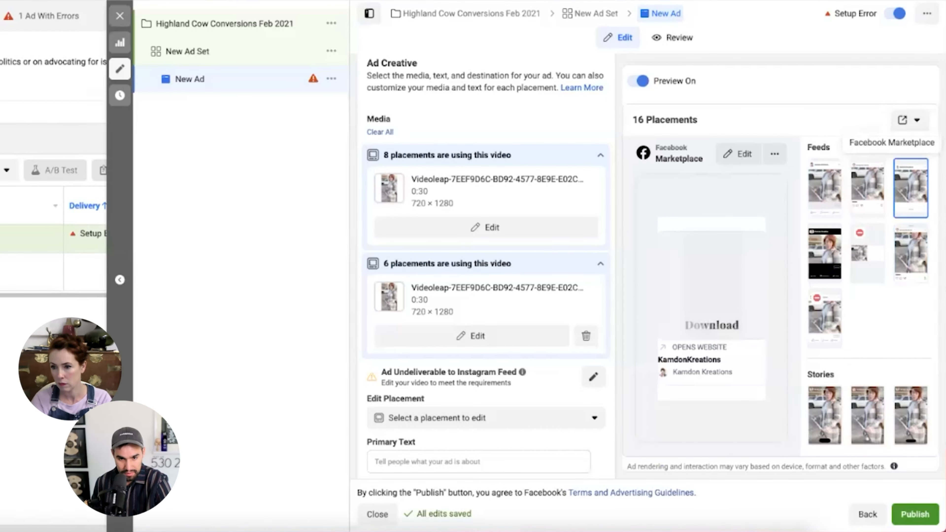
{"action": "left_click", "coordinate": [911, 251]}
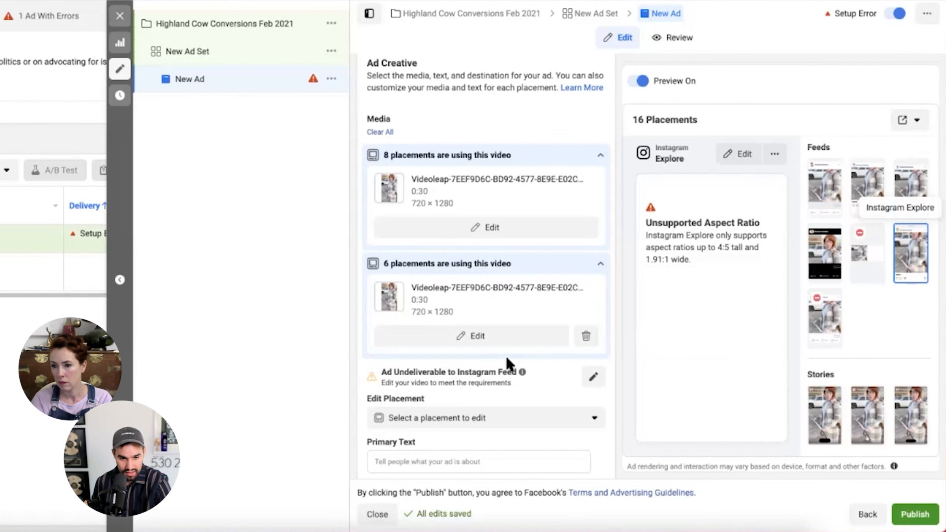
- Open the Instagram Explore placement for editing and choose a manual 4:5 crop for its video
{"action": "left_click", "coordinate": [494, 422]}
{"action": "scroll", "coordinate": [471, 359], "scroll_direction": "down", "scroll_amount": 3}
{"action": "scroll", "coordinate": [465, 336], "scroll_direction": "down", "scroll_amount": 1}
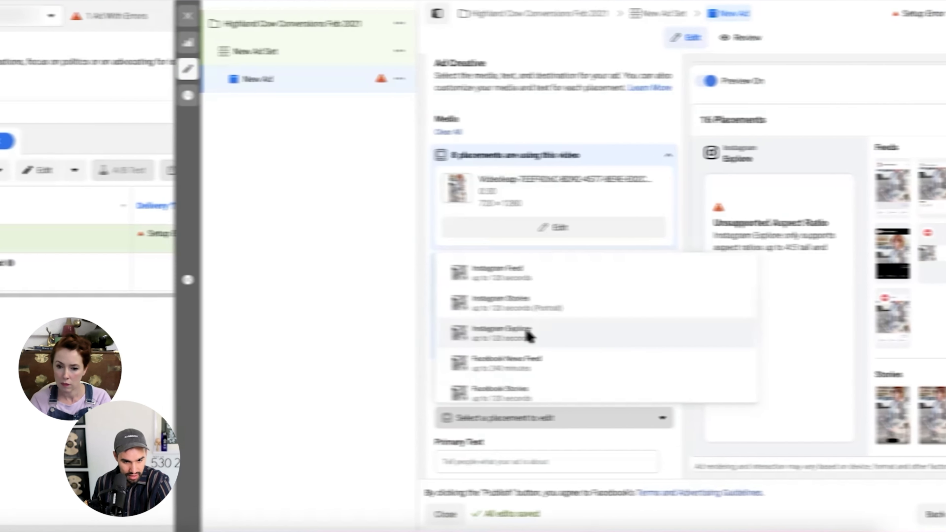
{"action": "left_click", "coordinate": [464, 333]}
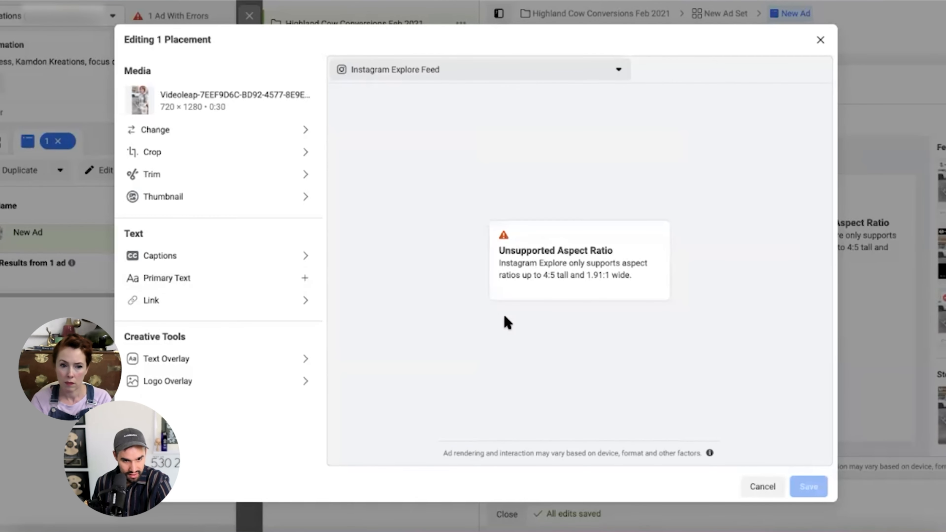
{"action": "left_click", "coordinate": [217, 152]}
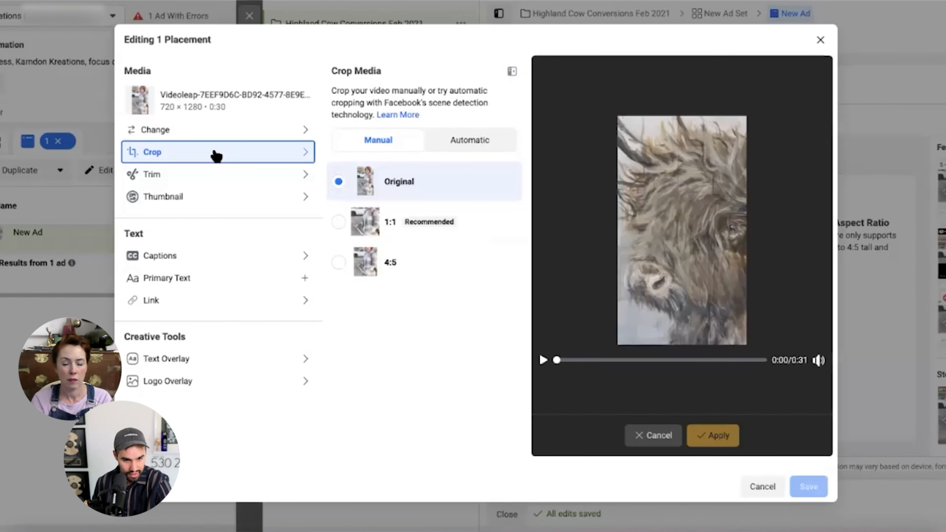
{"action": "left_click", "coordinate": [544, 361]}
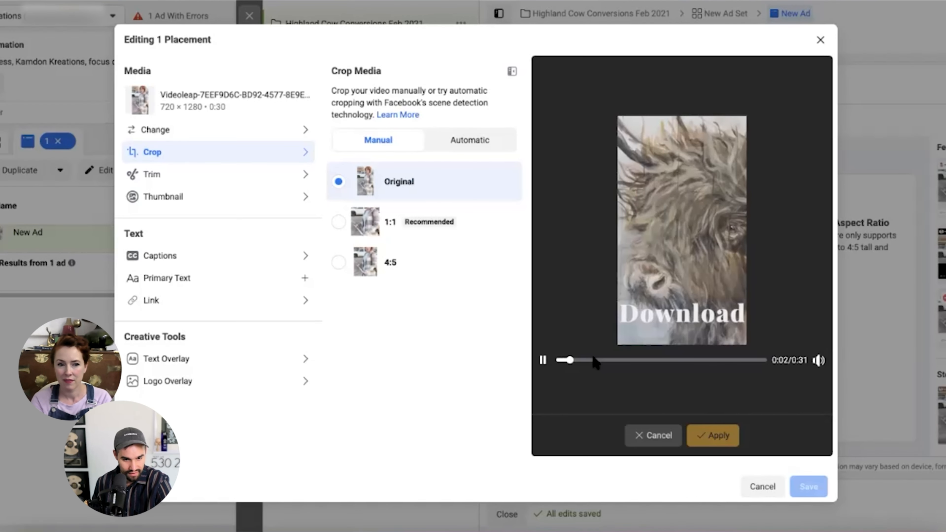
{"action": "left_click", "coordinate": [543, 361]}
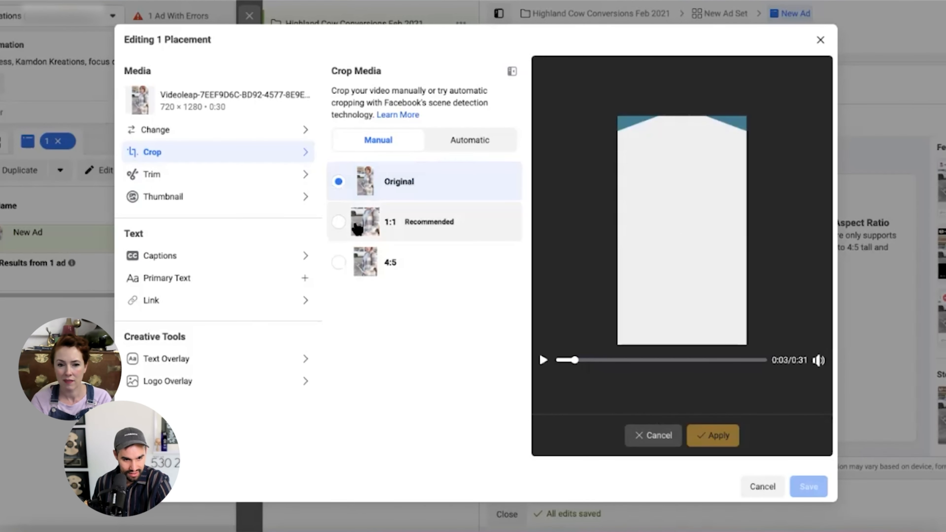
{"action": "left_click", "coordinate": [345, 263]}
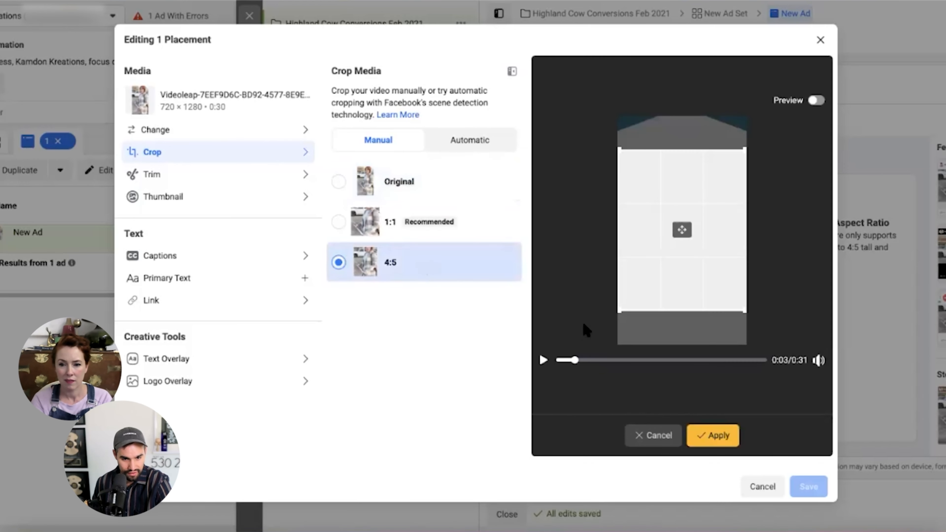
- Move the 4:5 crop frame slightly higher, check it at several points in the video, then apply the crop and save the placement
{"action": "left_click", "coordinate": [543, 360]}
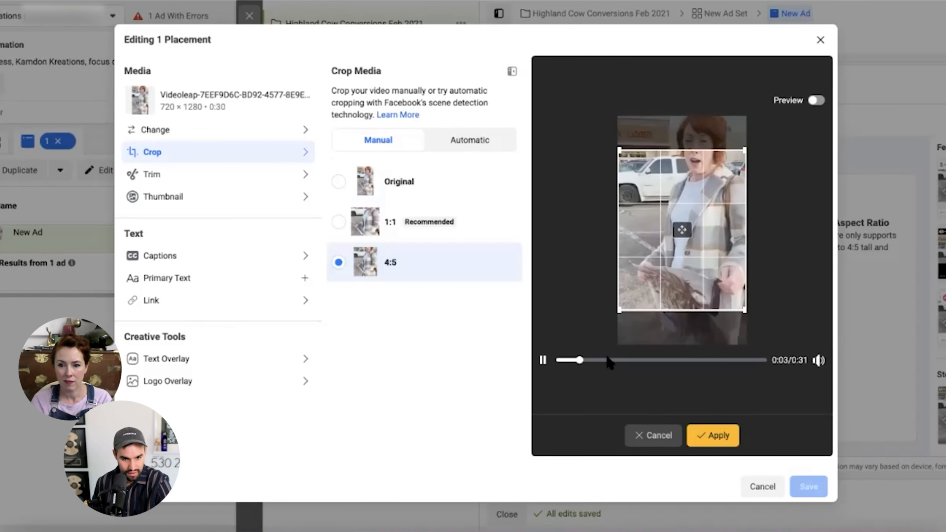
{"action": "left_click_drag", "start_coordinate": [683, 259], "coordinate": [683, 237]}
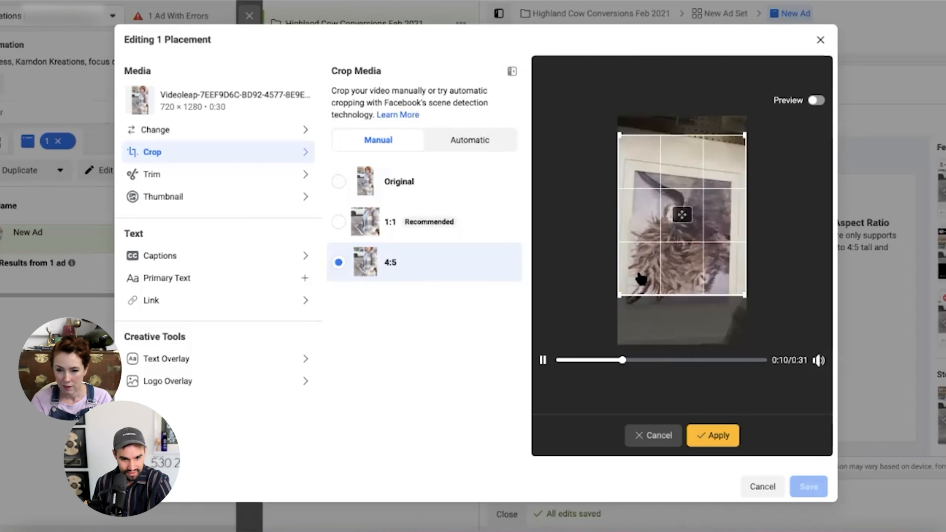
{"action": "left_click", "coordinate": [673, 361]}
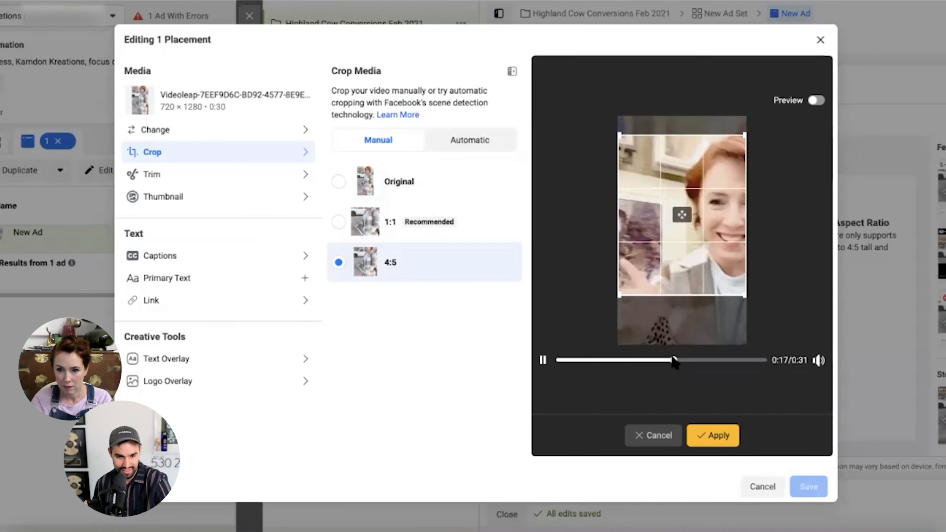
{"action": "left_click", "coordinate": [727, 360]}
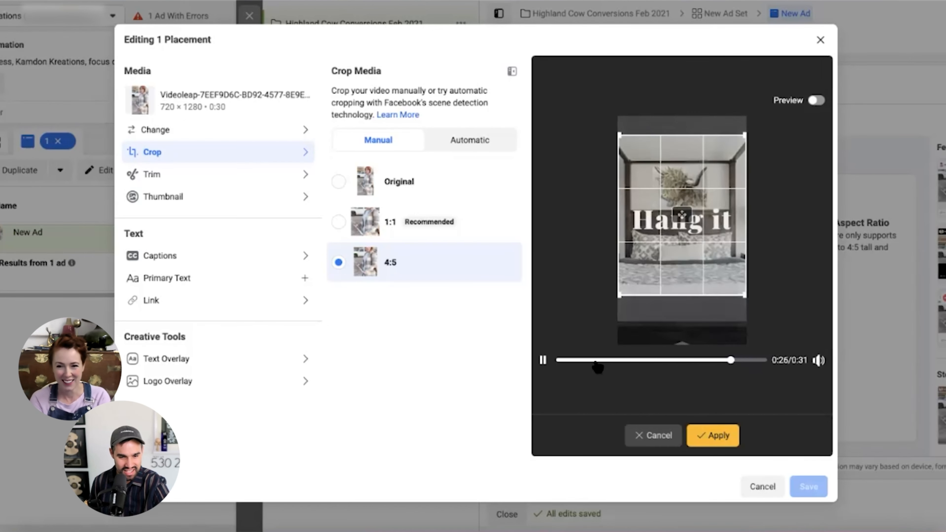
{"action": "left_click", "coordinate": [568, 361]}
{"action": "left_click", "coordinate": [689, 300]}
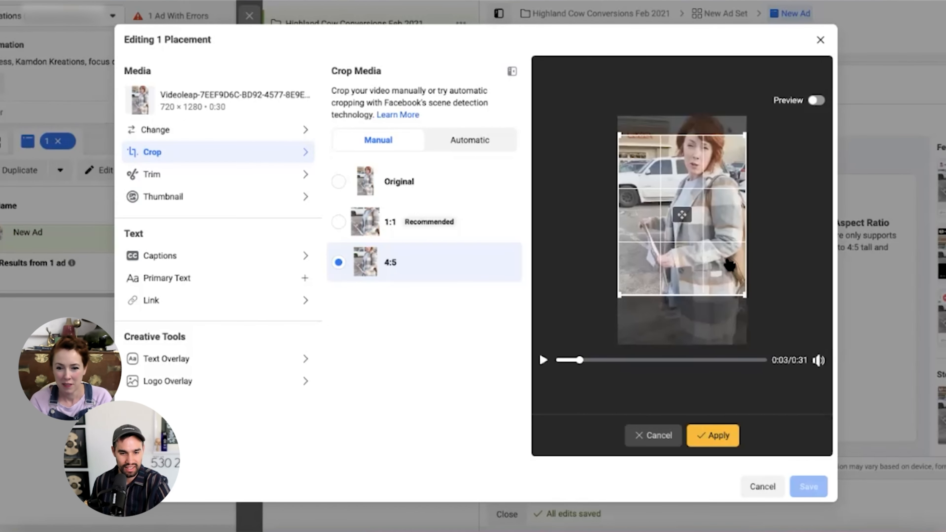
{"action": "left_click", "coordinate": [713, 435]}
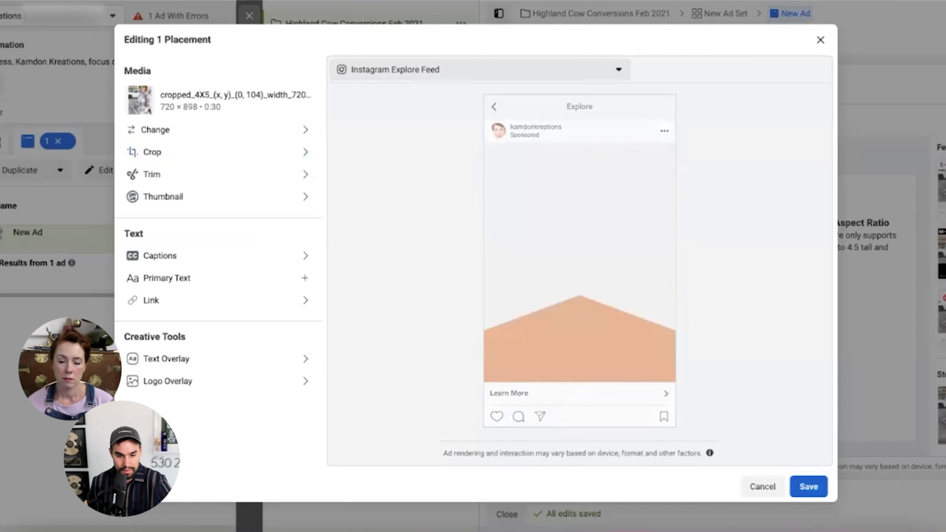
{"action": "left_click", "coordinate": [809, 487]}
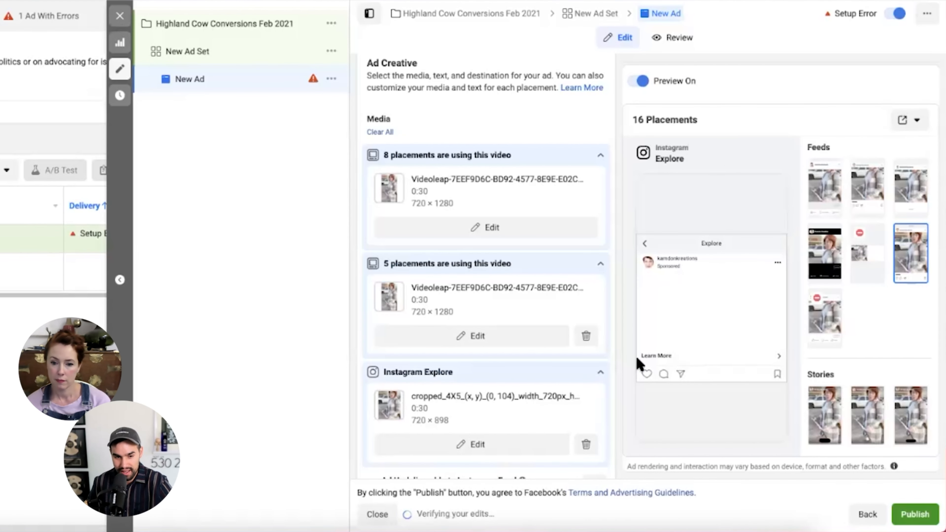
- Switch to the Shopify store's browser tab, open the kamdonkreations.com storefront and search it for "highland cow"
{"action": "scroll", "coordinate": [609, 281], "scroll_direction": "down", "scroll_amount": 2}
{"action": "scroll", "coordinate": [614, 288], "scroll_direction": "down", "scroll_amount": 5}
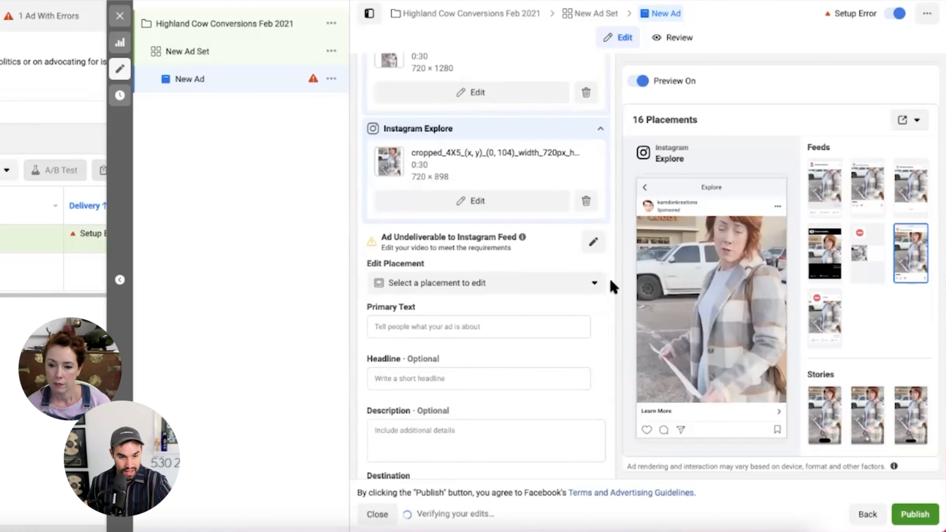
{"action": "scroll", "coordinate": [611, 285], "scroll_direction": "down", "scroll_amount": 3}
{"action": "scroll", "coordinate": [611, 286], "scroll_direction": "down", "scroll_amount": 1}
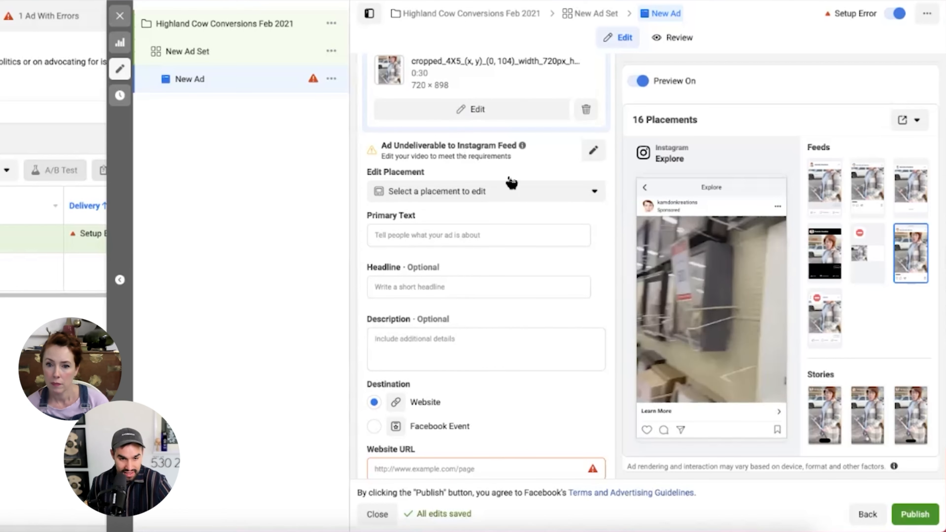
{"action": "scroll", "coordinate": [548, 235], "scroll_direction": "down", "scroll_amount": 1}
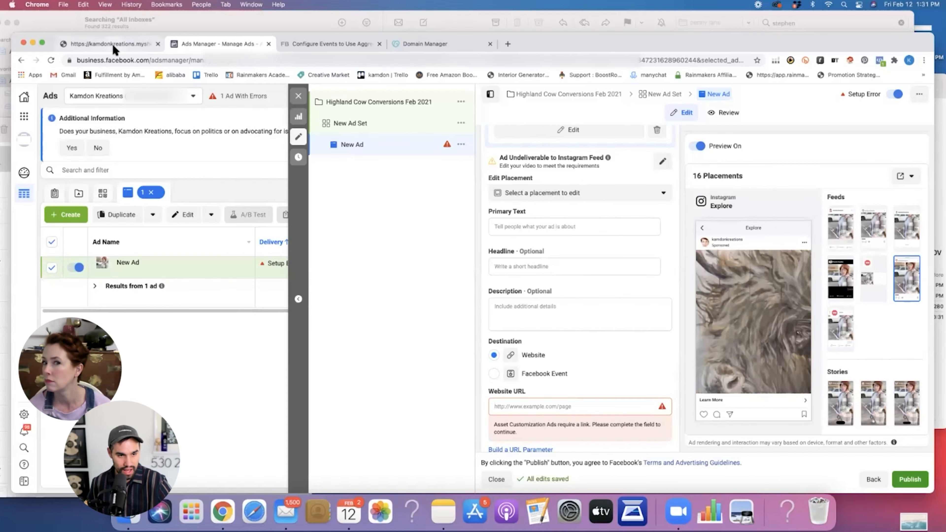
{"action": "left_click", "coordinate": [119, 43]}
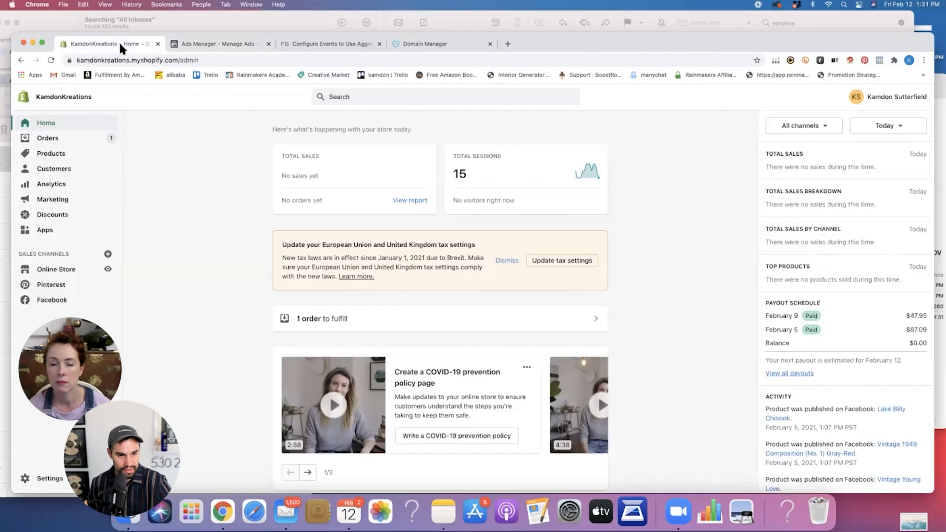
{"action": "left_click", "coordinate": [142, 60]}
{"action": "type", "text": "kamdon"}
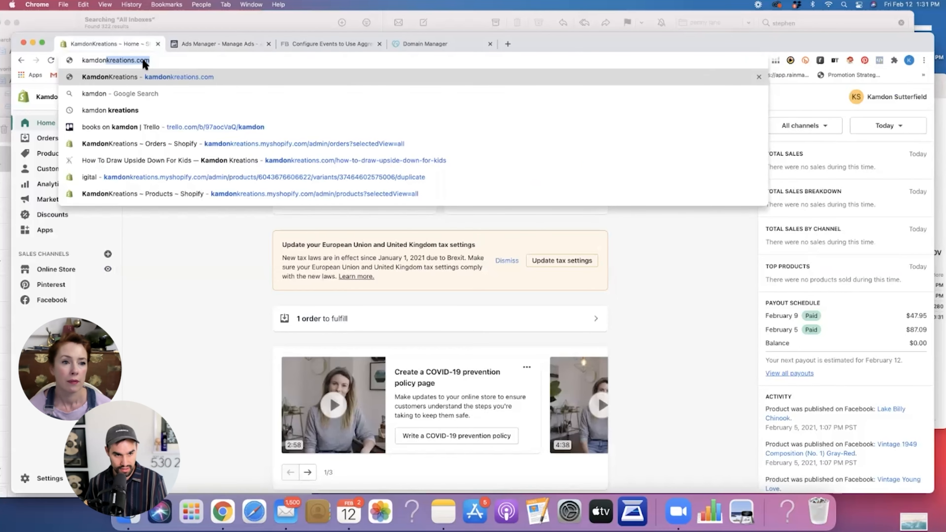
{"action": "key", "text": "Return"}
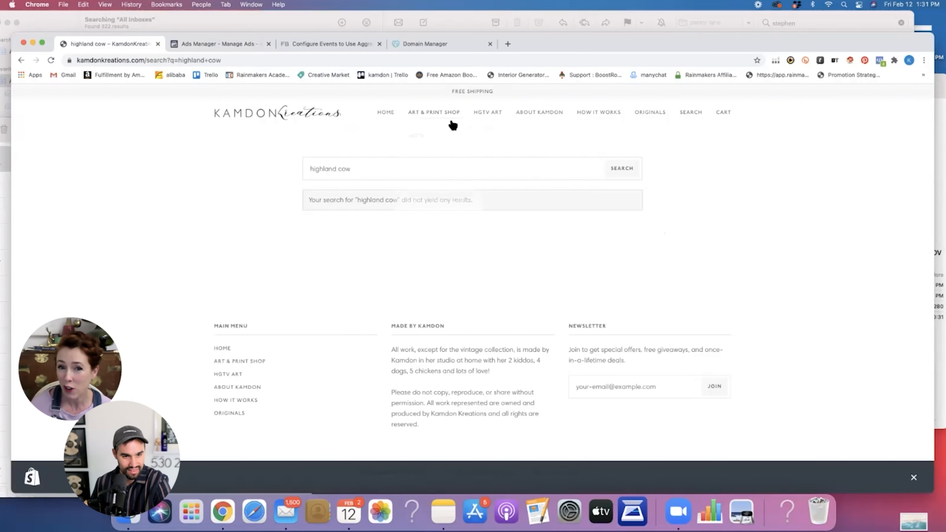
- Open the Animals collection of the storefront's Art & Print Shop
{"action": "mouse_move", "coordinate": [433, 116]}
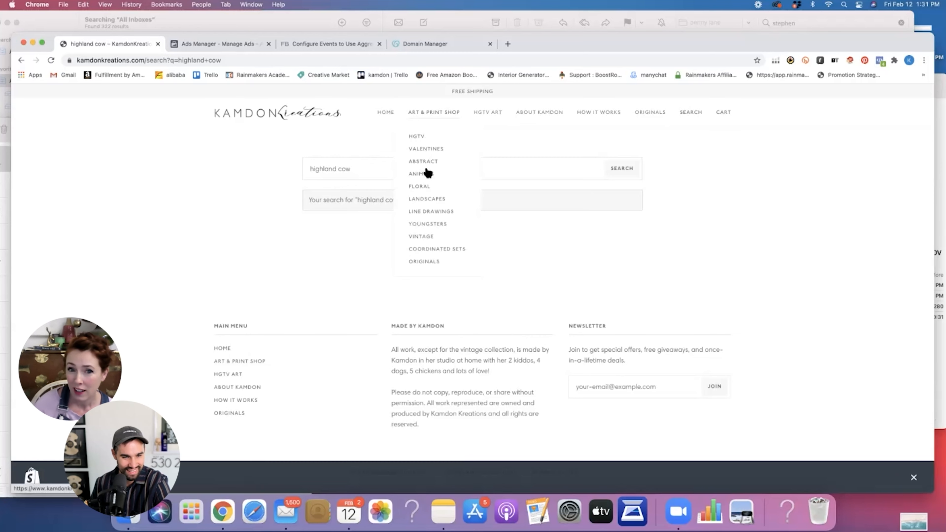
{"action": "left_click", "coordinate": [425, 174]}
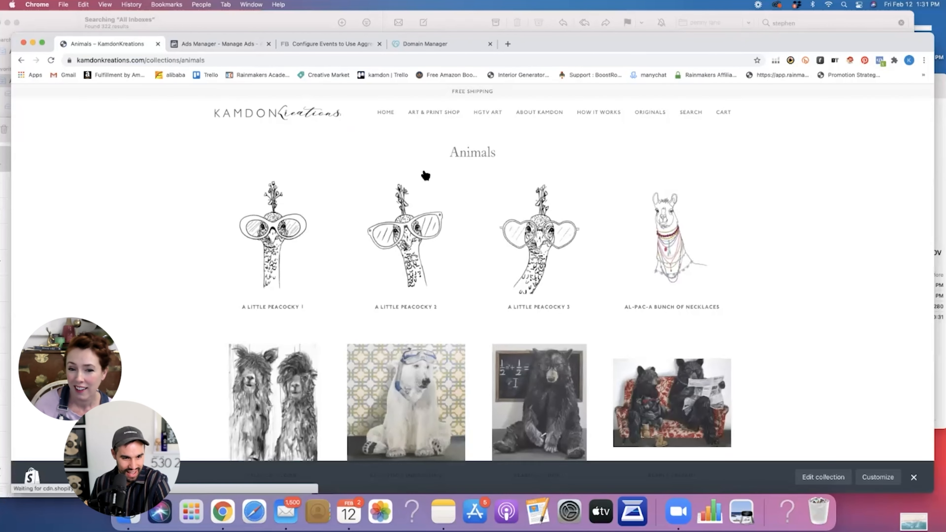
- Find the Sweet Cow print in the Animals collection and open its product page
{"action": "scroll", "coordinate": [485, 228], "scroll_direction": "down", "scroll_amount": 3}
{"action": "scroll", "coordinate": [496, 233], "scroll_direction": "down", "scroll_amount": 20}
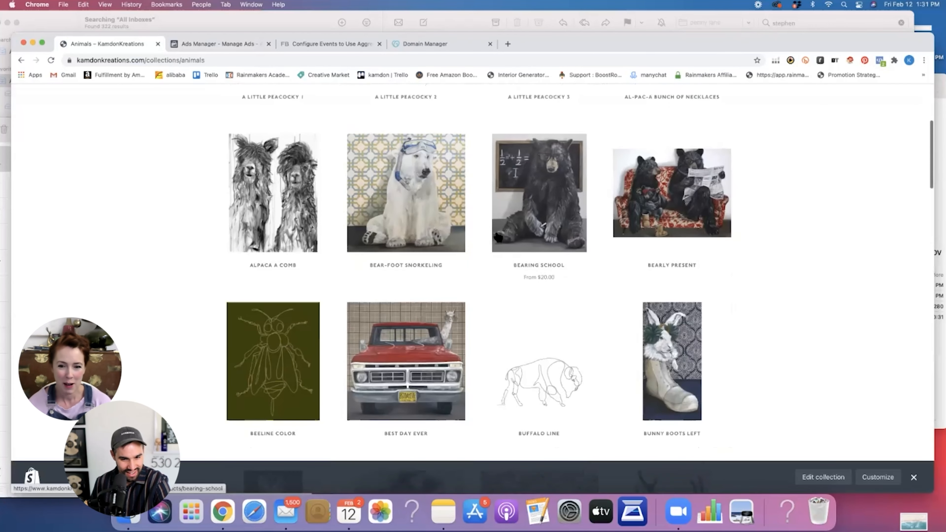
{"action": "scroll", "coordinate": [293, 360], "scroll_direction": "down", "scroll_amount": 5}
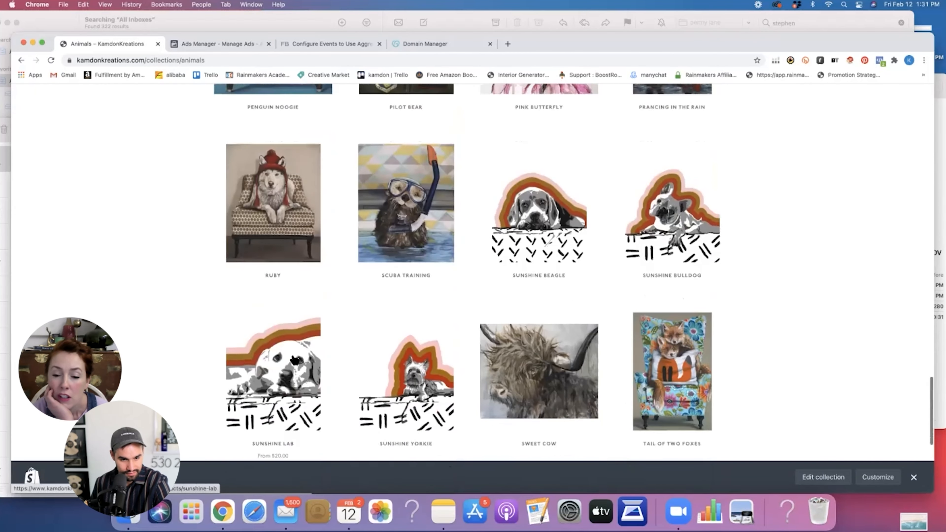
{"action": "left_click", "coordinate": [513, 284]}
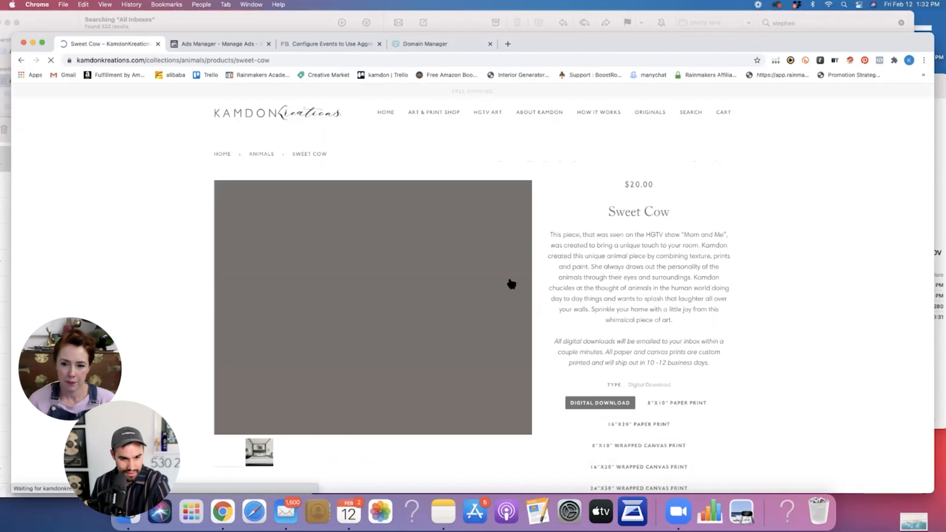
{"action": "scroll", "coordinate": [611, 310], "scroll_direction": "down", "scroll_amount": 1}
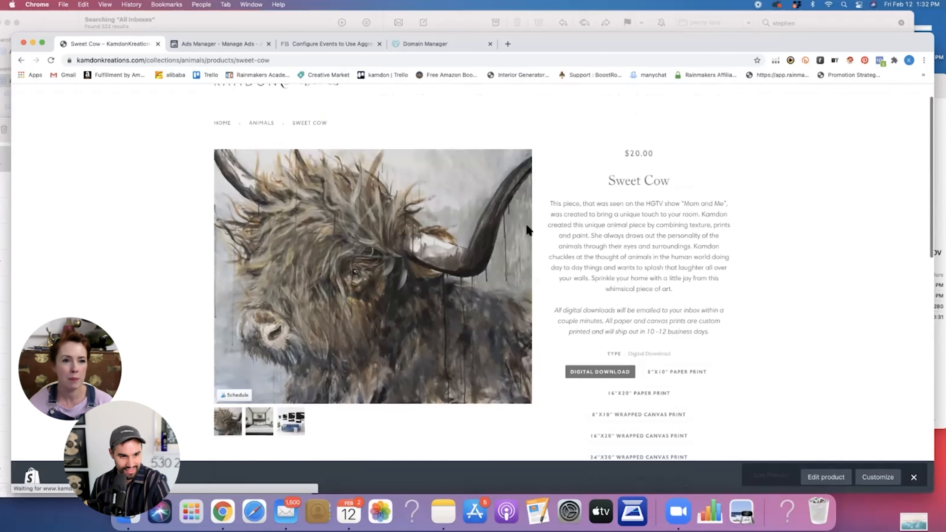
- Copy the Sweet Cow product page address and paste it as the ad's website URL in Ads Manager
{"action": "left_click", "coordinate": [220, 62]}
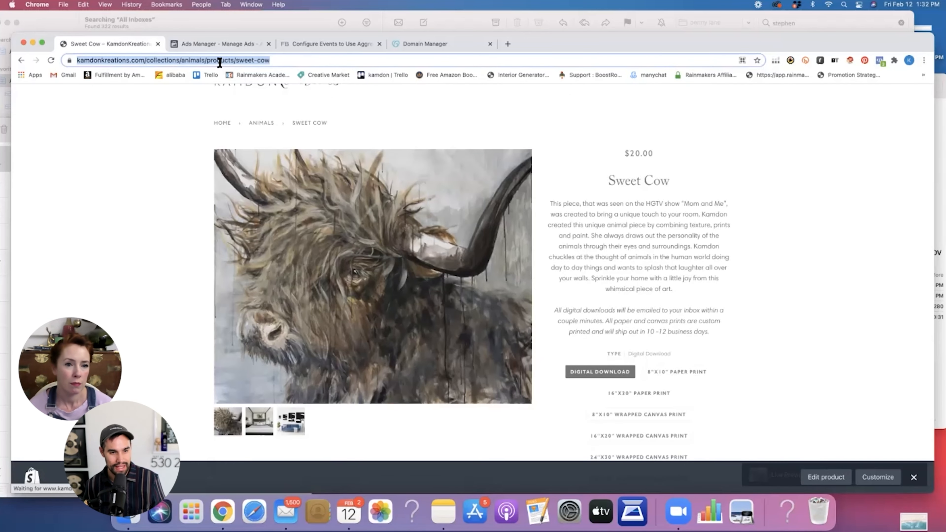
{"action": "right_click", "coordinate": [220, 60]}
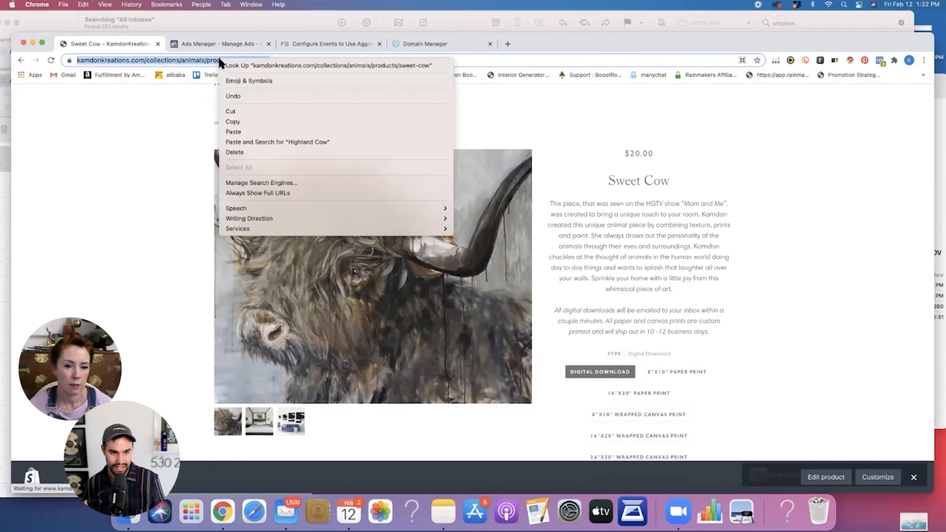
{"action": "left_click", "coordinate": [248, 122]}
{"action": "left_click", "coordinate": [224, 45]}
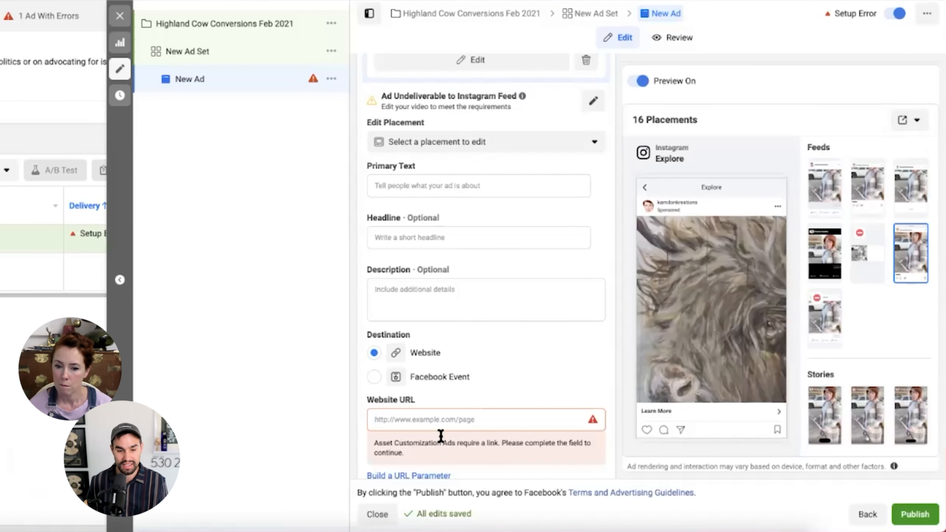
{"action": "left_click", "coordinate": [542, 407]}
{"action": "key", "text": "ctrl+v"}
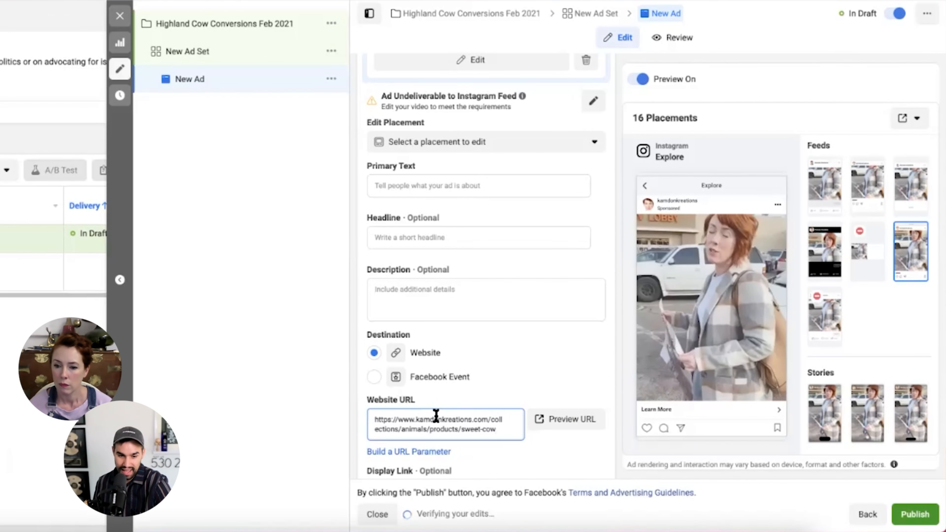
- Enter the placeholder "Headline" as the ad's headline and preview where it sits in the Facebook News Feed placement
{"action": "scroll", "coordinate": [436, 414], "scroll_direction": "down", "scroll_amount": 8}
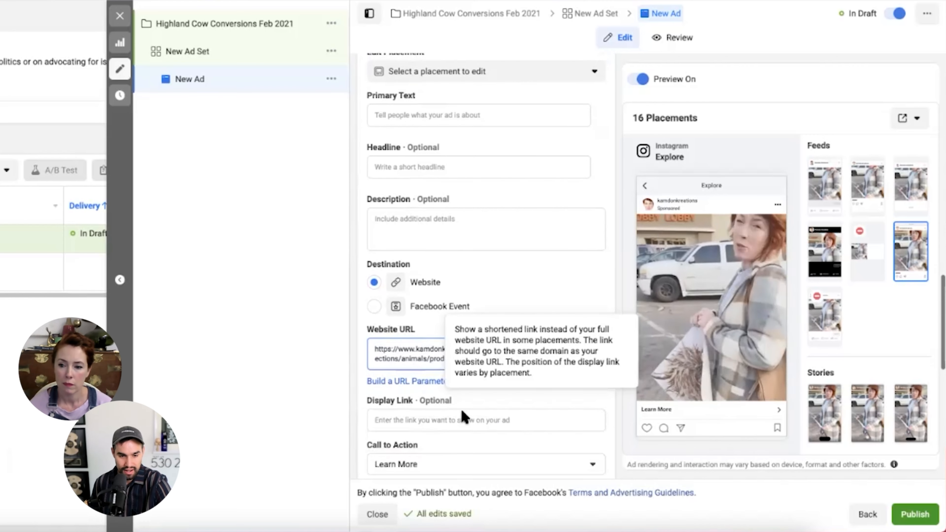
{"action": "scroll", "coordinate": [591, 446], "scroll_direction": "down", "scroll_amount": 4}
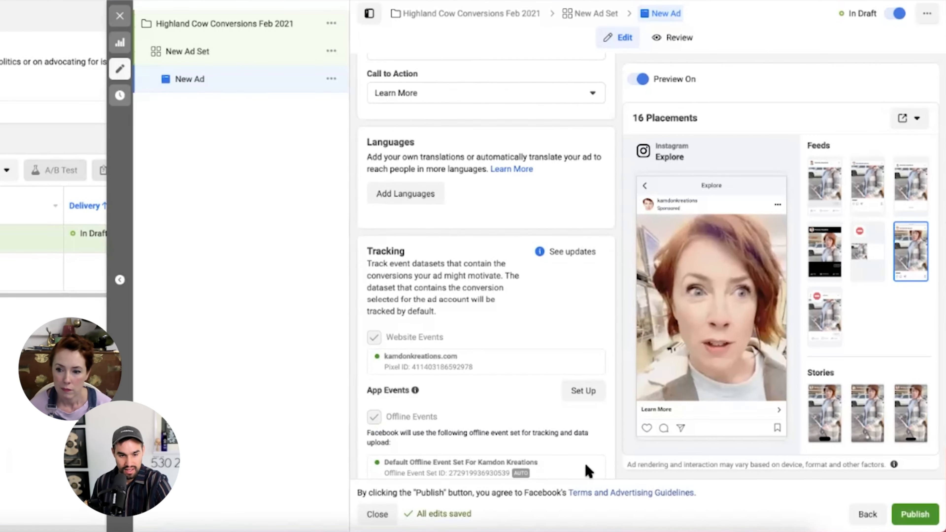
{"action": "scroll", "coordinate": [589, 471], "scroll_direction": "up", "scroll_amount": 3}
{"action": "scroll", "coordinate": [589, 471], "scroll_direction": "up", "scroll_amount": 6}
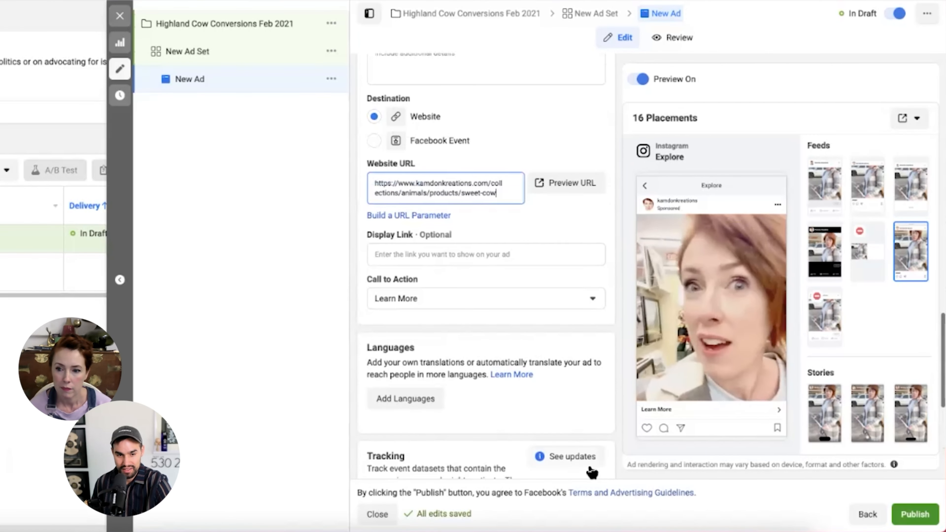
{"action": "scroll", "coordinate": [590, 472], "scroll_direction": "up", "scroll_amount": 1}
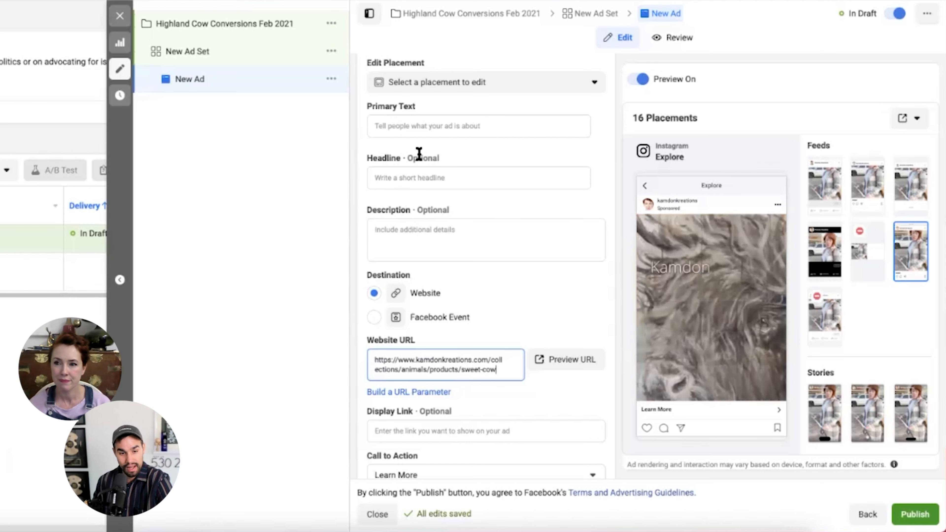
{"action": "left_click", "coordinate": [405, 186]}
{"action": "type", "text": "Headline"}
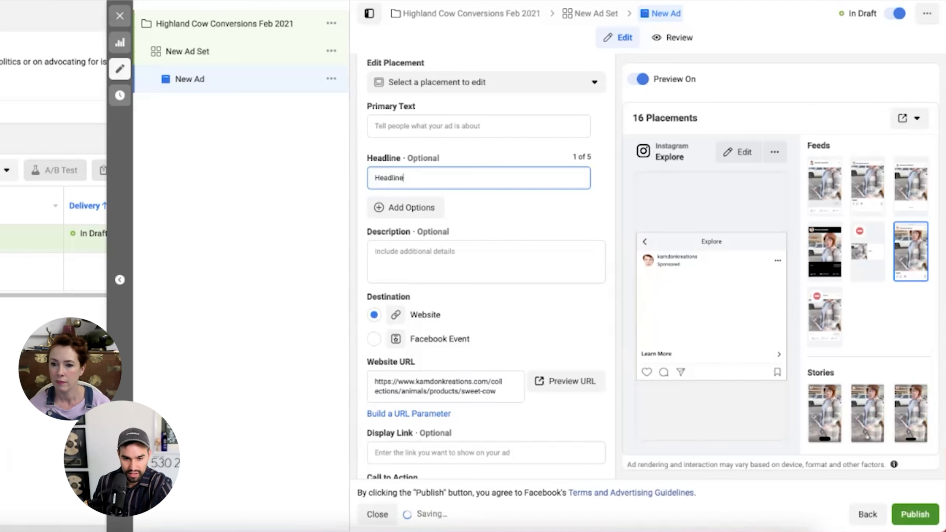
{"action": "left_click", "coordinate": [824, 186]}
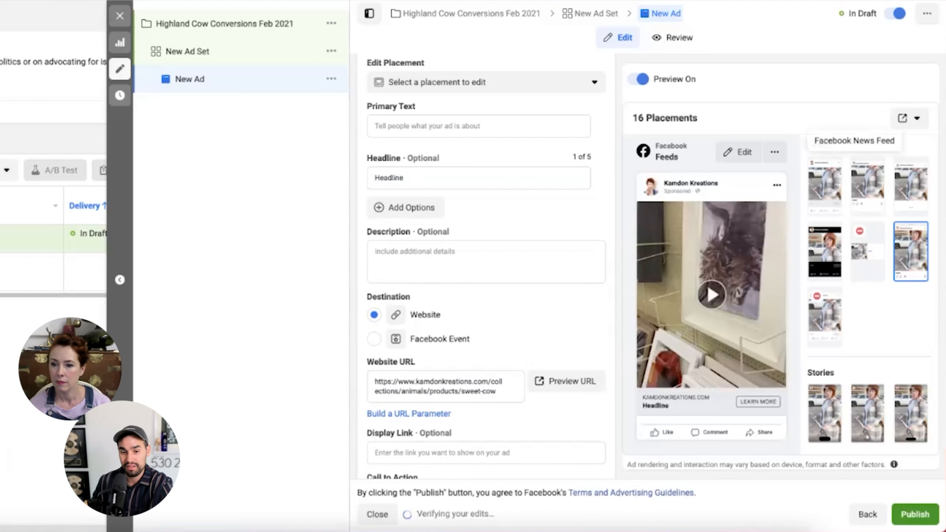
{"action": "left_click", "coordinate": [665, 408]}
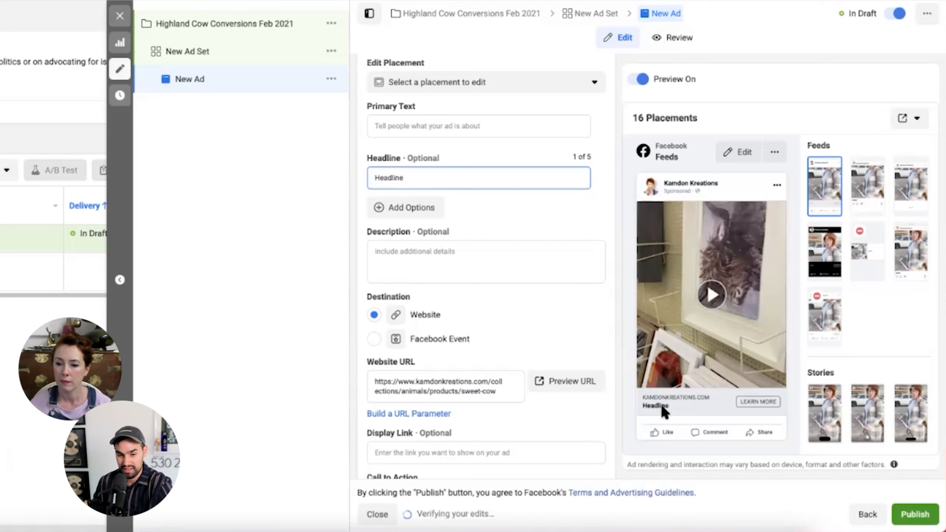
- Open the ad's primary text for editing
{"action": "left_click", "coordinate": [423, 127]}
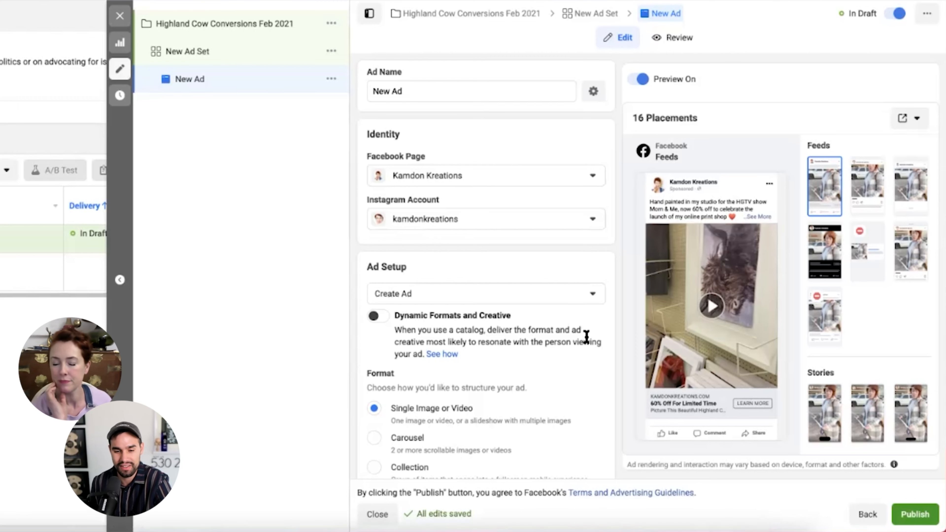
- Review the ad's identity, format, placement videos, primary text, headline and description against the Facebook Feeds preview
{"action": "scroll", "coordinate": [613, 350], "scroll_direction": "down", "scroll_amount": 4}
{"action": "scroll", "coordinate": [611, 344], "scroll_direction": "down", "scroll_amount": 4}
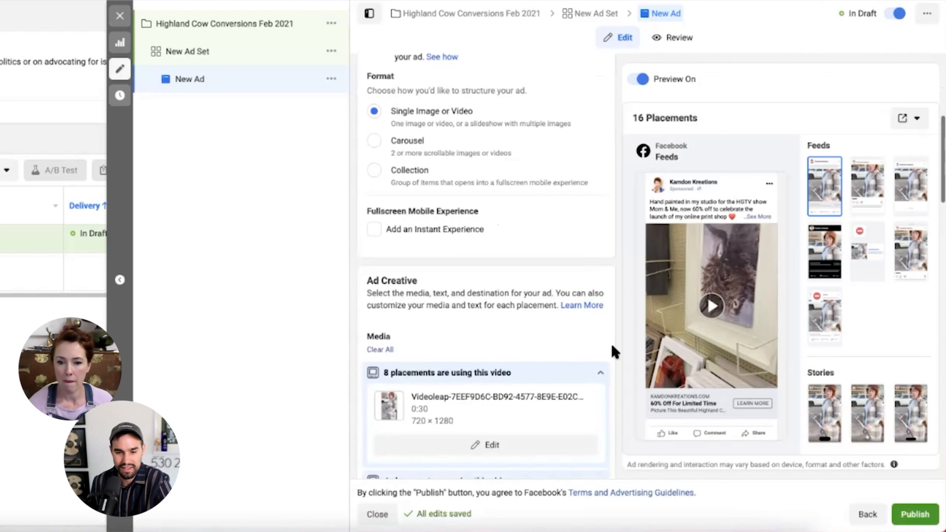
{"action": "scroll", "coordinate": [610, 344], "scroll_direction": "down", "scroll_amount": 2}
{"action": "scroll", "coordinate": [610, 346], "scroll_direction": "down", "scroll_amount": 2}
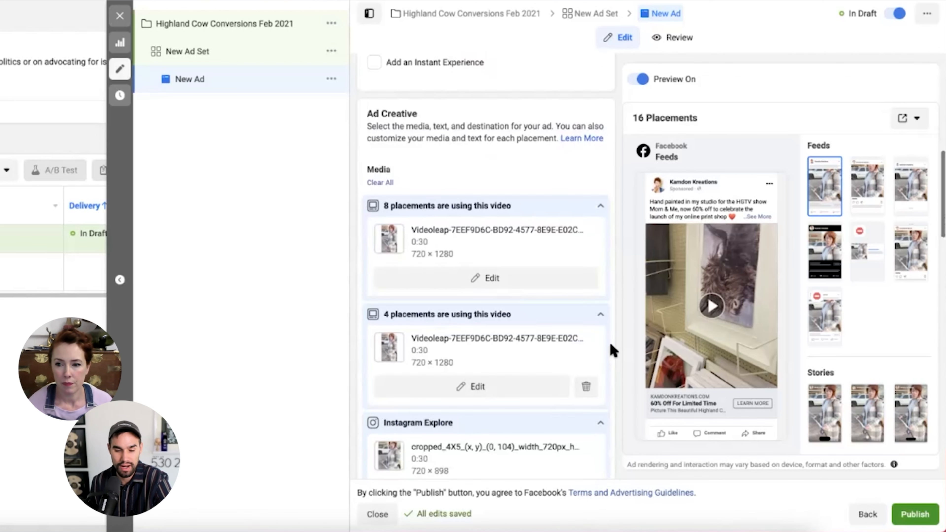
{"action": "mouse_move", "coordinate": [647, 292]}
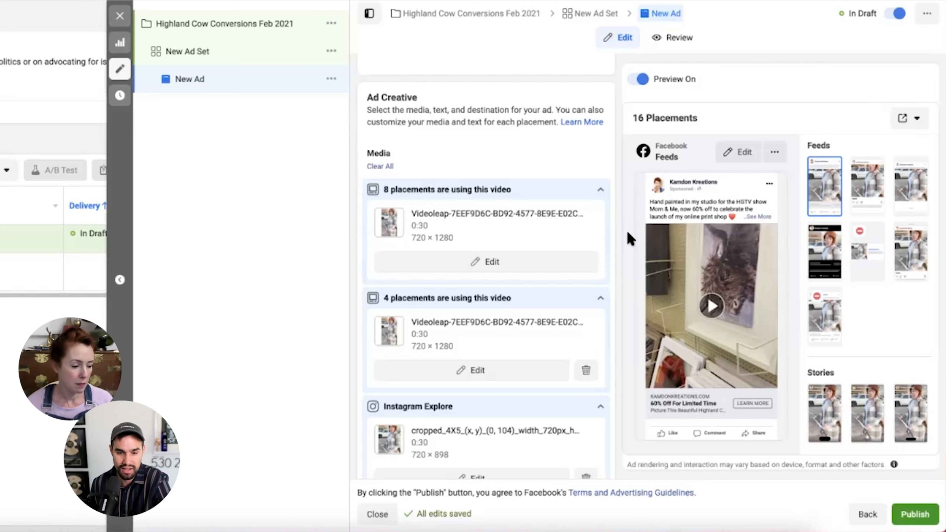
{"action": "scroll", "coordinate": [611, 241], "scroll_direction": "down", "scroll_amount": 6}
{"action": "scroll", "coordinate": [611, 241], "scroll_direction": "down", "scroll_amount": 3}
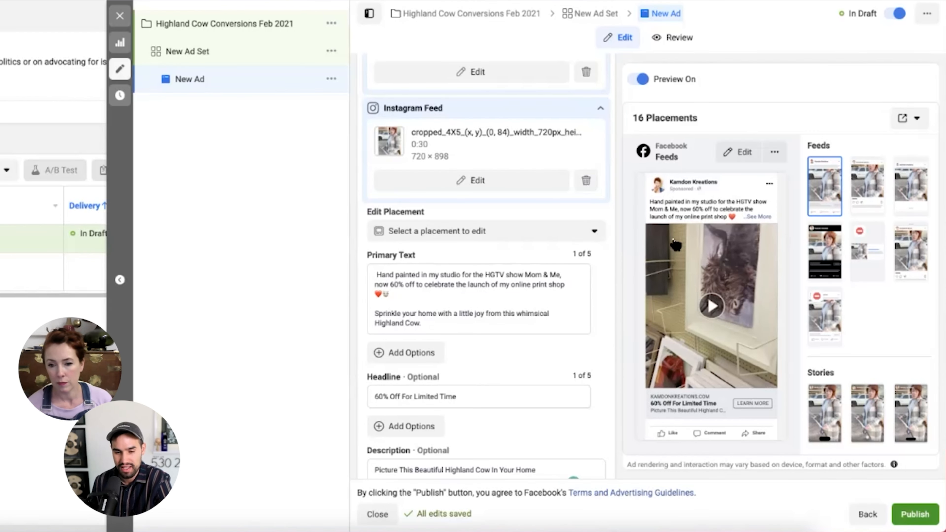
{"action": "scroll", "coordinate": [600, 297], "scroll_direction": "down", "scroll_amount": 2}
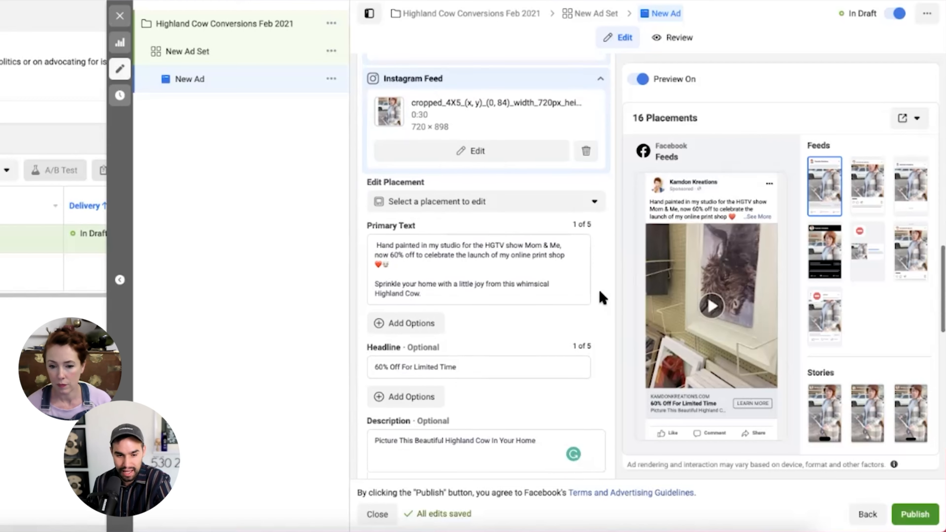
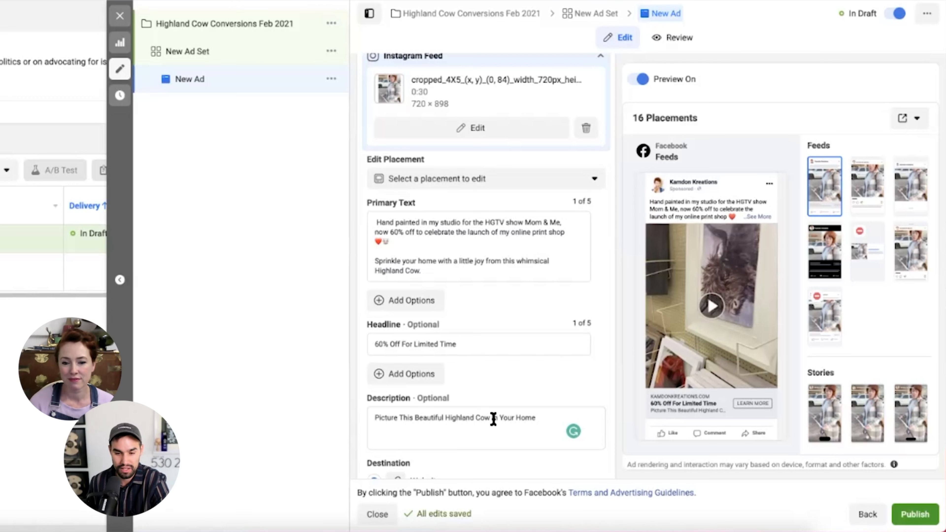
- Check the ad's destination, call to action and tracking settings, then publish the ad
{"action": "scroll", "coordinate": [577, 403], "scroll_direction": "down", "scroll_amount": 3}
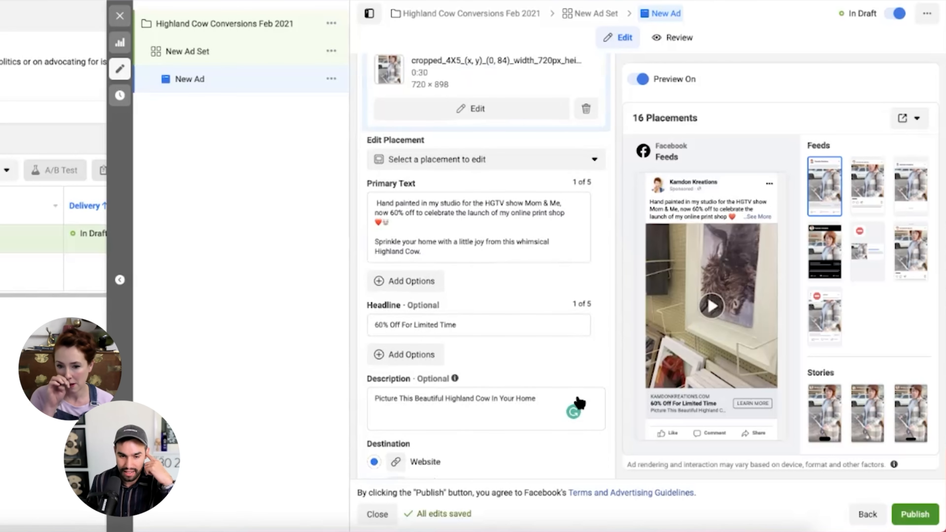
{"action": "scroll", "coordinate": [577, 402], "scroll_direction": "down", "scroll_amount": 8}
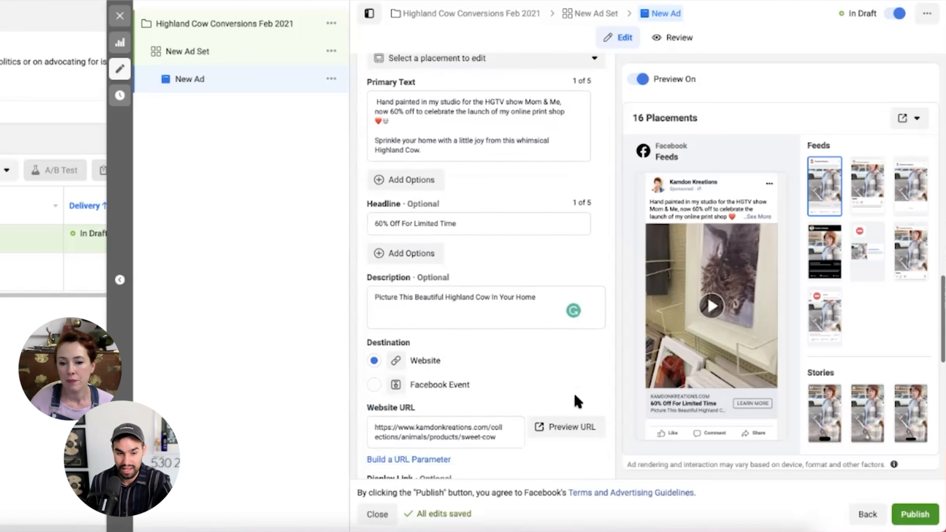
{"action": "scroll", "coordinate": [553, 395], "scroll_direction": "down", "scroll_amount": 15}
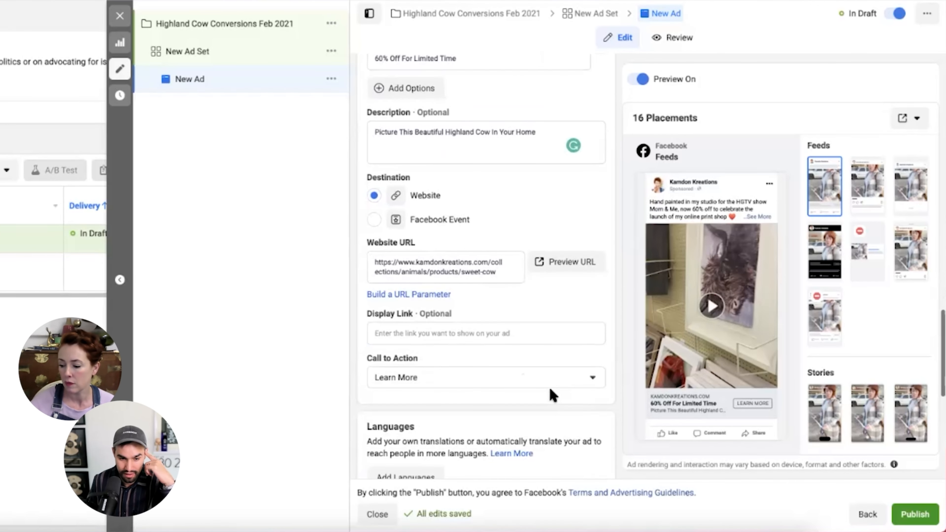
{"action": "scroll", "coordinate": [572, 397], "scroll_direction": "down", "scroll_amount": 14}
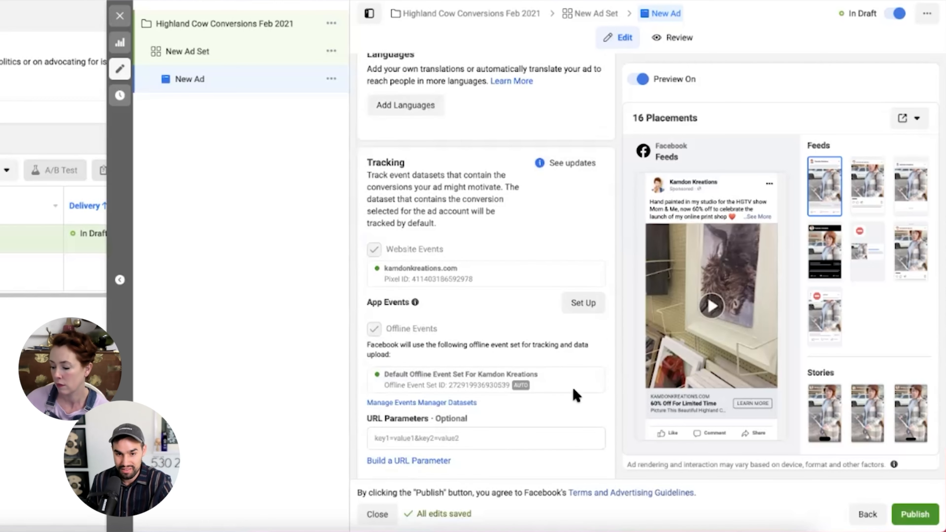
{"action": "scroll", "coordinate": [576, 396], "scroll_direction": "down", "scroll_amount": 1}
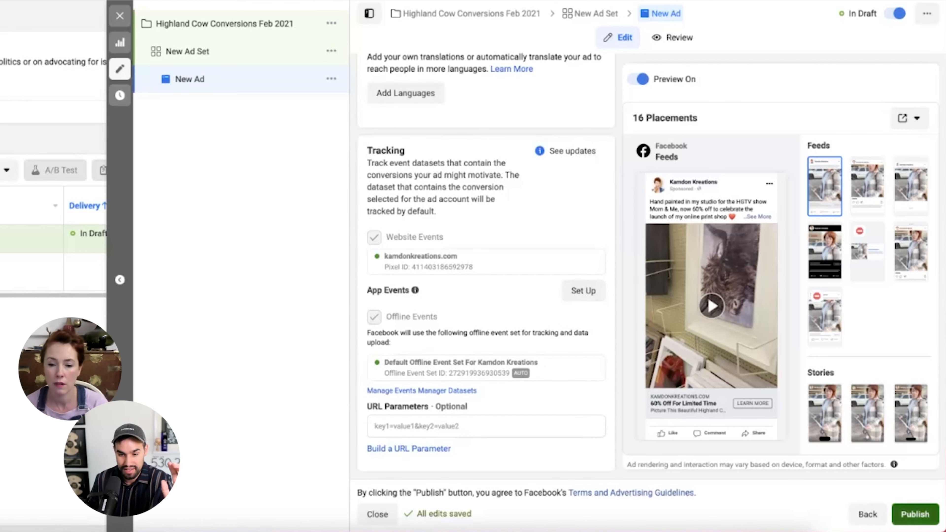
{"action": "left_click", "coordinate": [915, 515]}
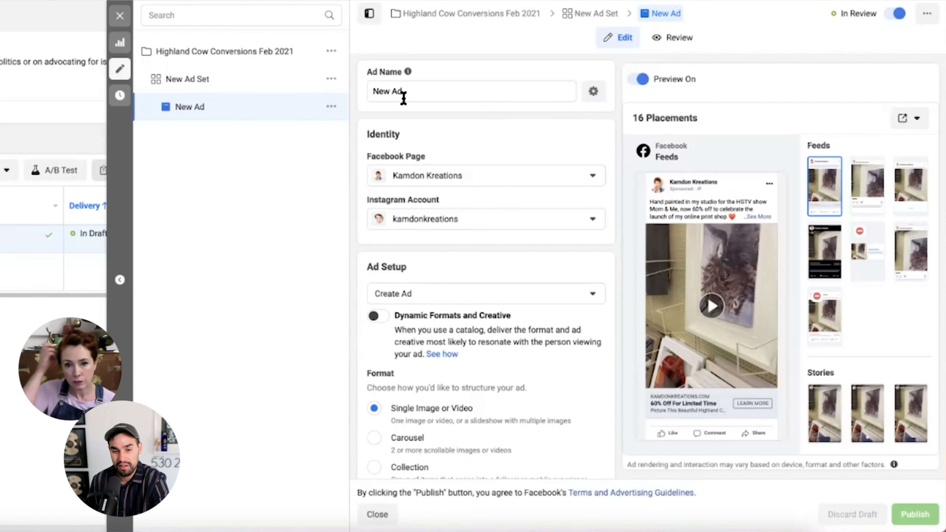
- Rename the ad as "Hobby Lobby"
{"action": "double_click", "coordinate": [418, 98]}
{"action": "left_click", "coordinate": [418, 97]}
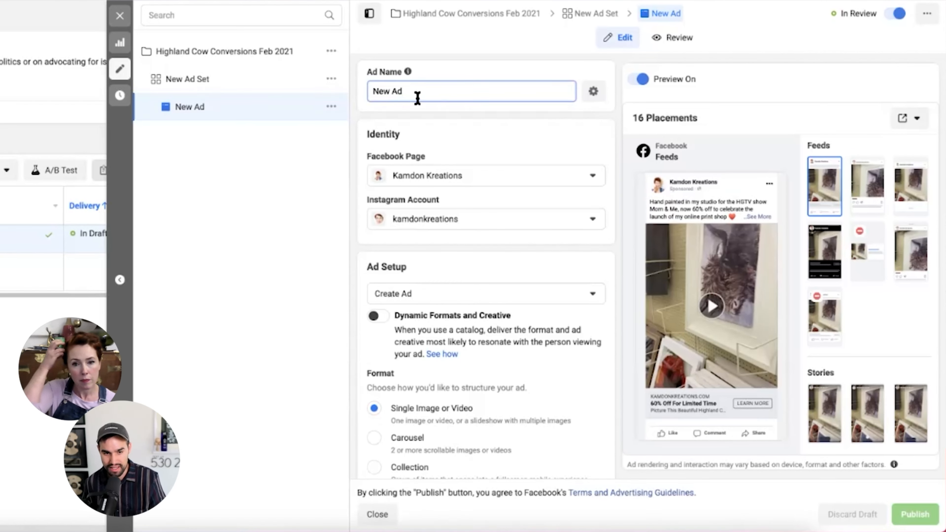
{"action": "left_click_drag", "start_coordinate": [416, 95], "coordinate": [352, 99]}
{"action": "type", "text": "Hobby Lobby"}
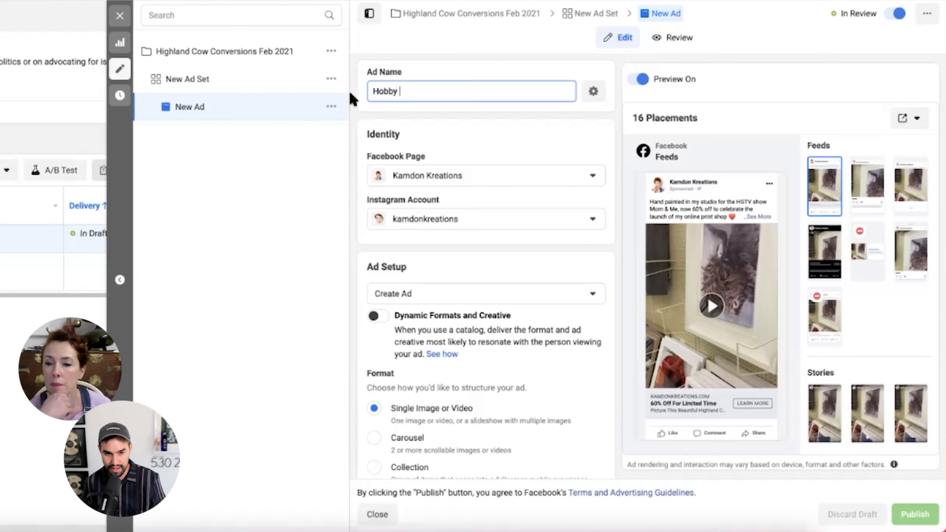
{"action": "left_click", "coordinate": [534, 142]}
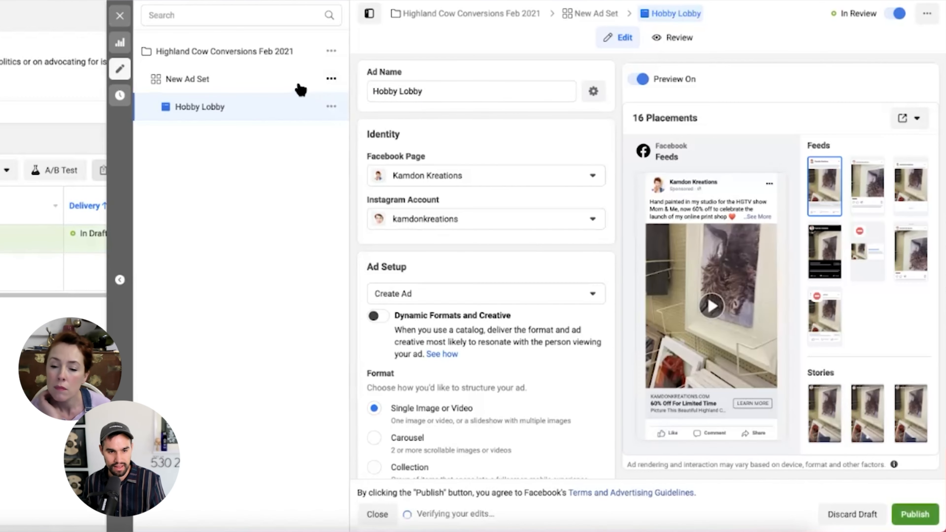
- Rename the ad set as "USA 22-65 Highland Cow (F)" and close the editor without publishing the draft changes
{"action": "left_click", "coordinate": [157, 83]}
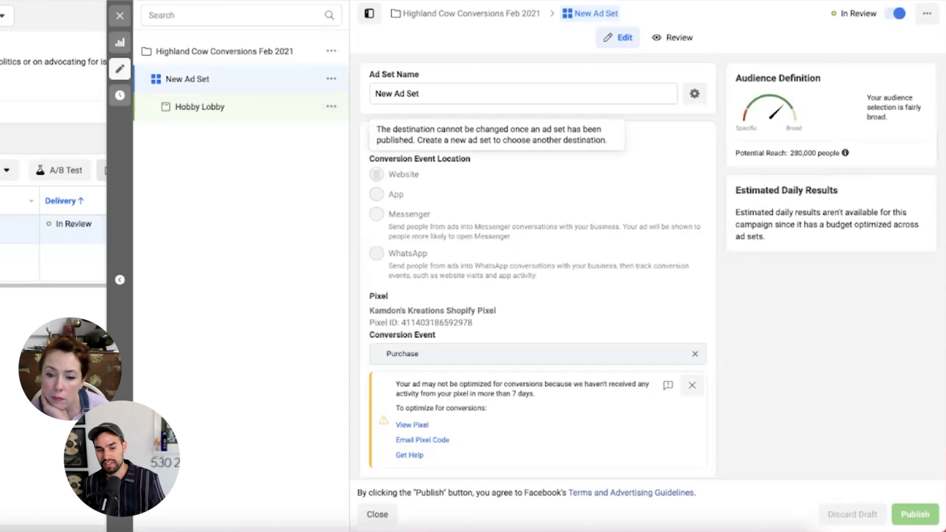
{"action": "left_click", "coordinate": [453, 95]}
{"action": "key", "text": "ctrl+a"}
{"action": "type", "text": "USA 22-65 Highland Cow (F)"}
{"action": "left_click", "coordinate": [299, 216]}
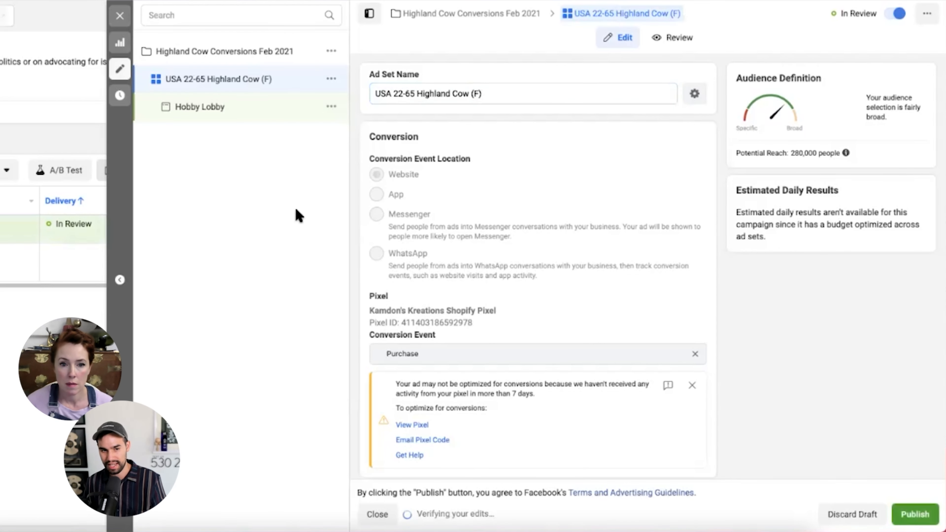
{"action": "left_click", "coordinate": [120, 16]}
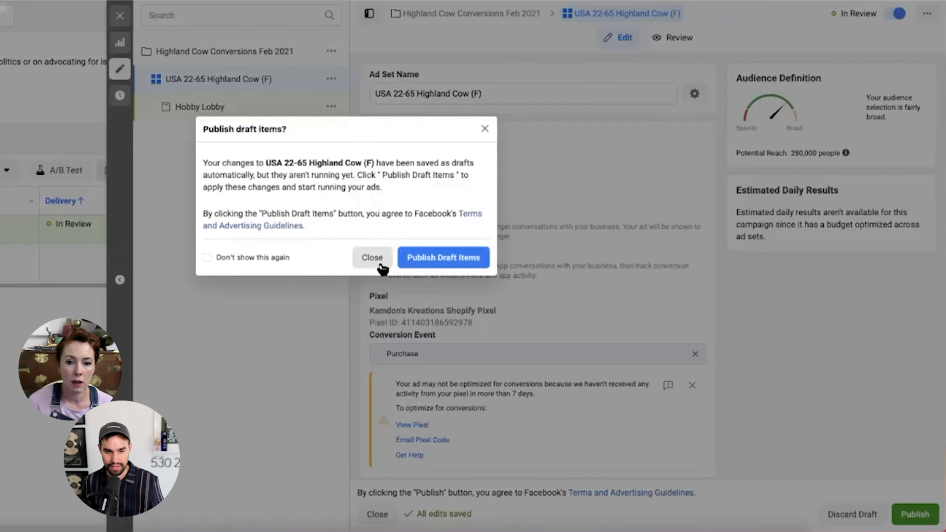
{"action": "left_click", "coordinate": [373, 258]}
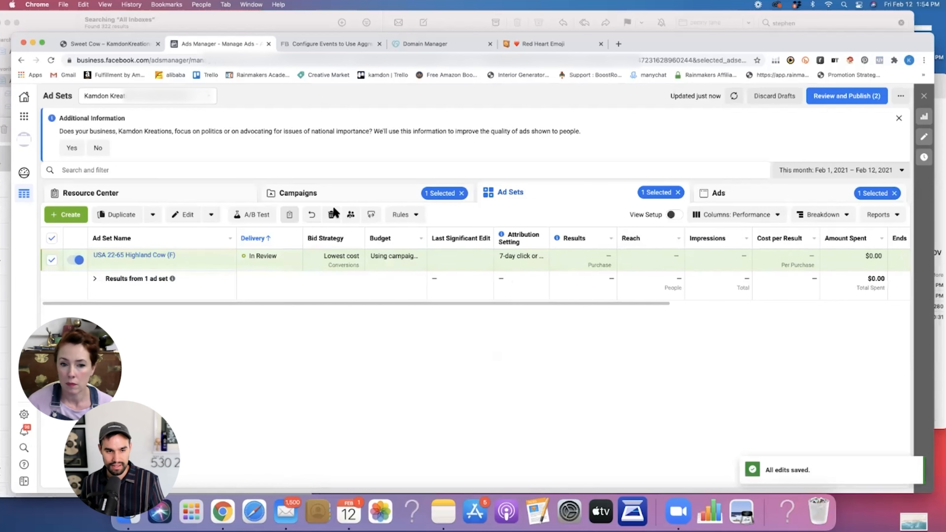
- Duplicate the Hobby Lobby ad once within its original campaign and name the copy "High Cow"
{"action": "left_click", "coordinate": [297, 193]}
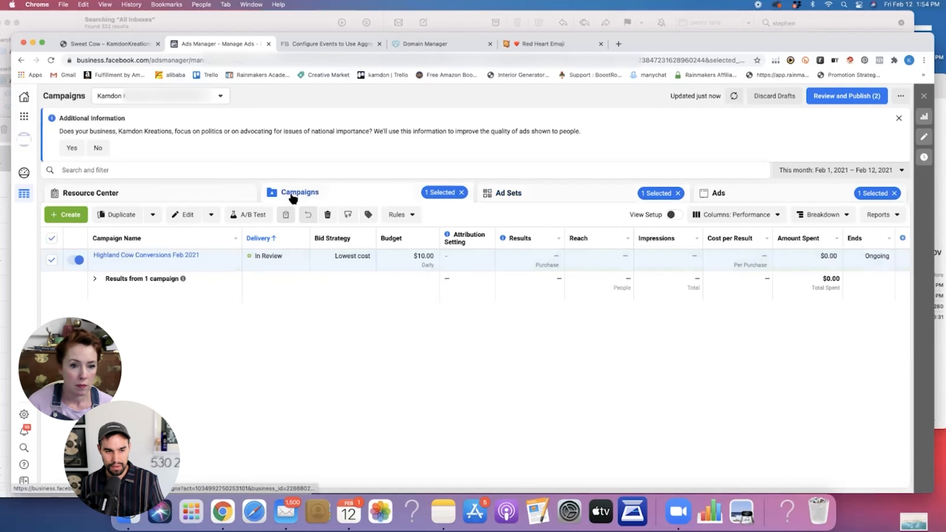
{"action": "left_click", "coordinate": [127, 256]}
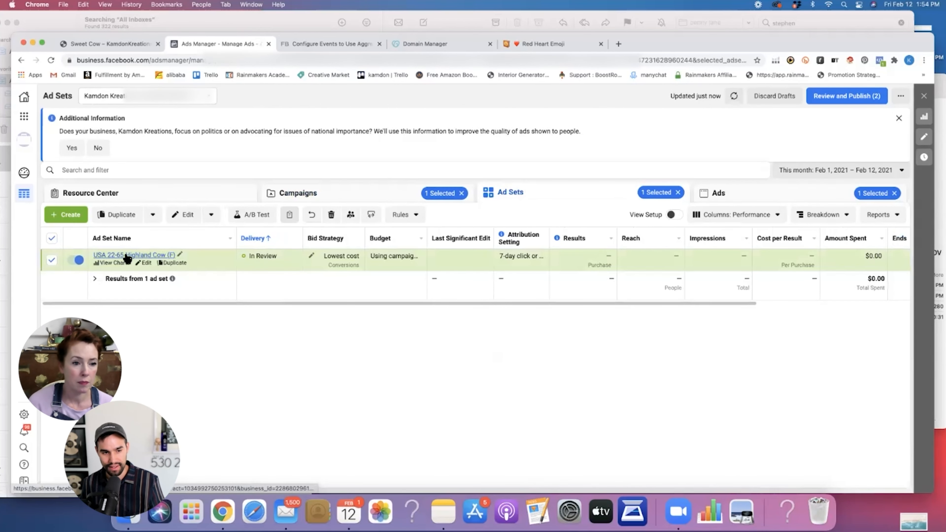
{"action": "left_click", "coordinate": [146, 256]}
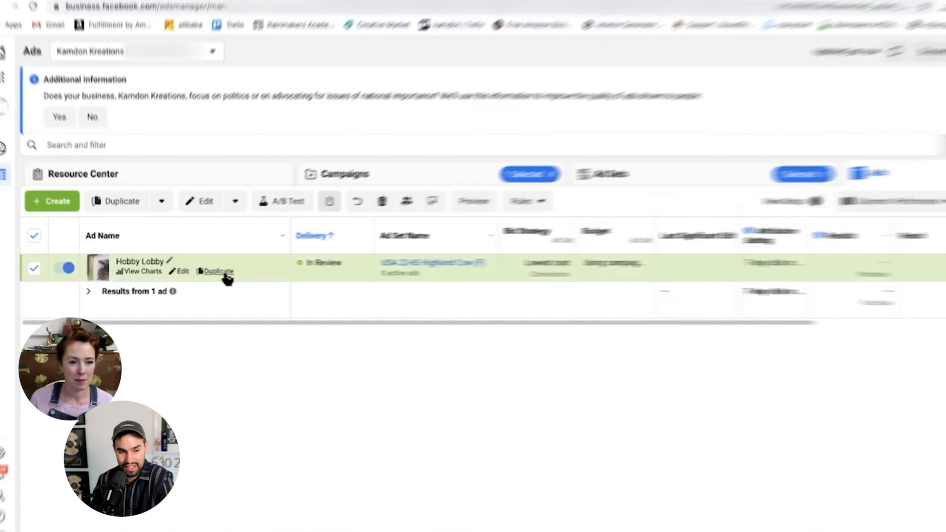
{"action": "left_click", "coordinate": [195, 270]}
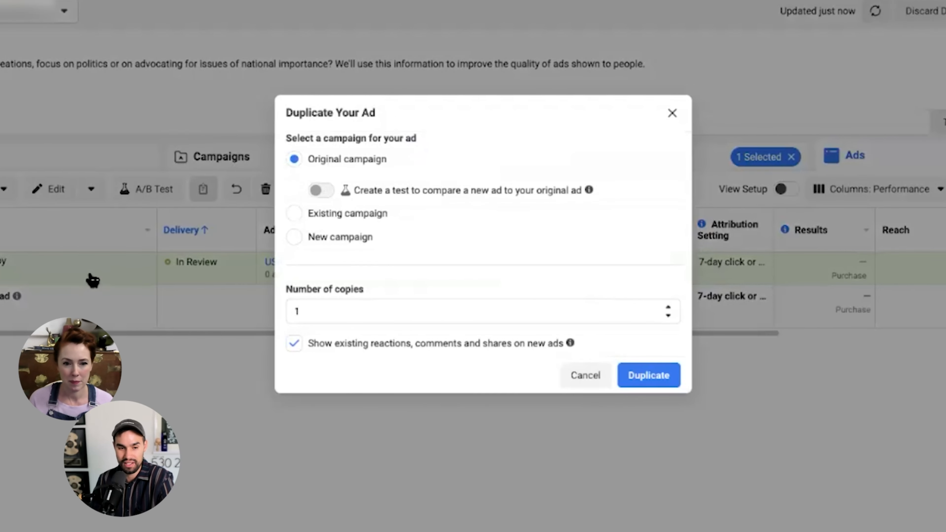
{"action": "mouse_move", "coordinate": [570, 343]}
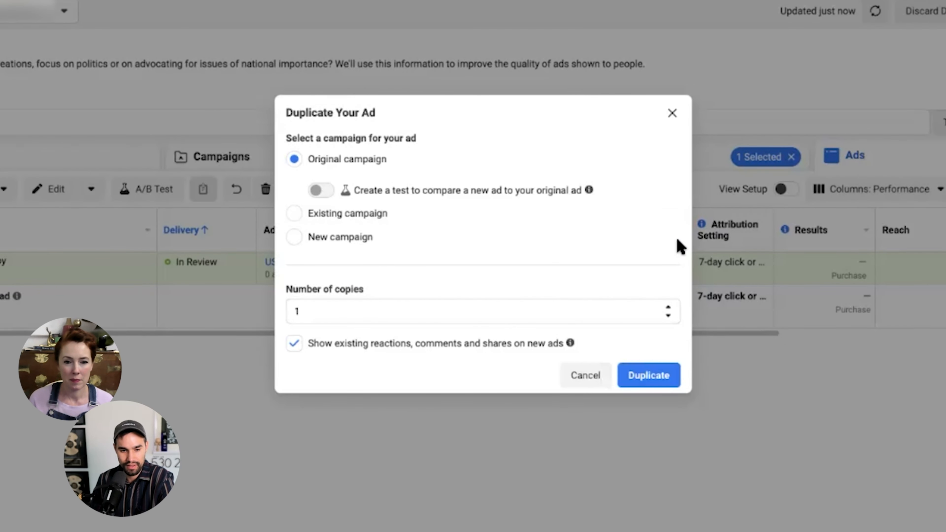
{"action": "left_click", "coordinate": [661, 376]}
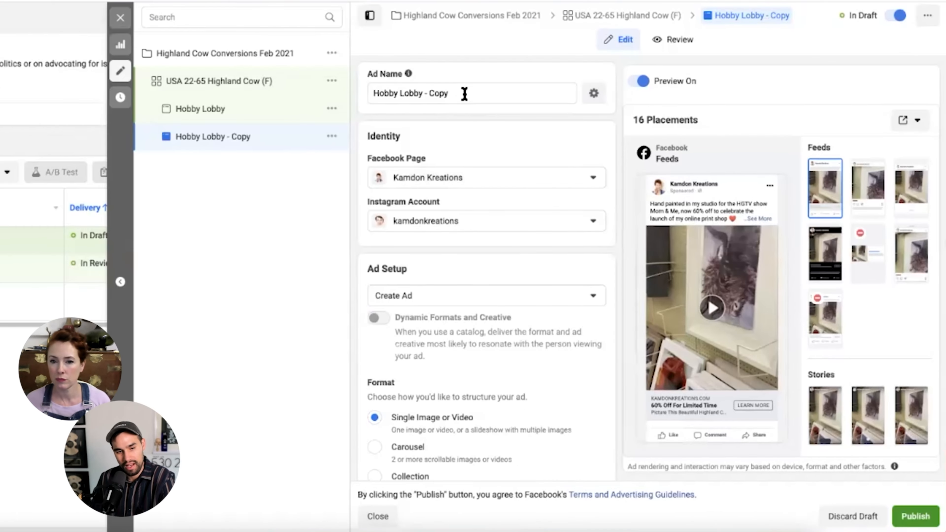
{"action": "left_click_drag", "start_coordinate": [526, 137], "coordinate": [443, 137]}
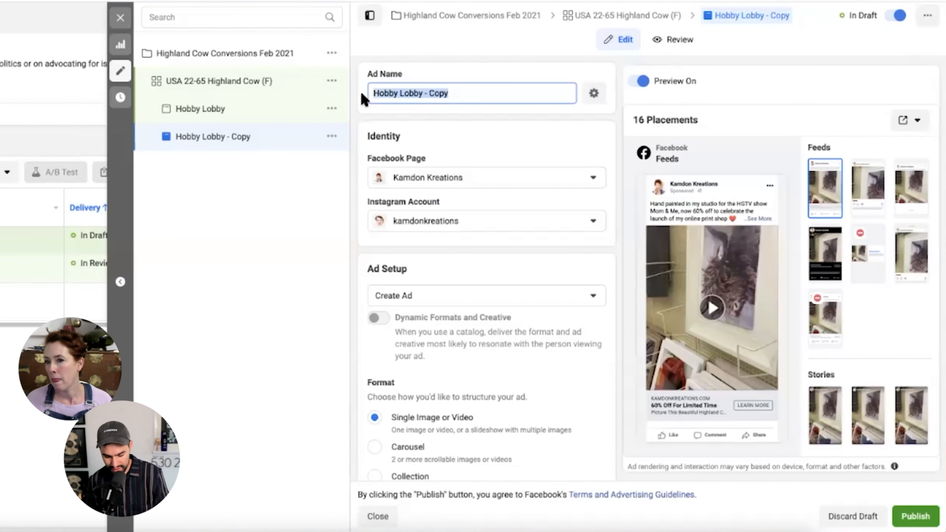
{"action": "type", "text": "High Cow"}
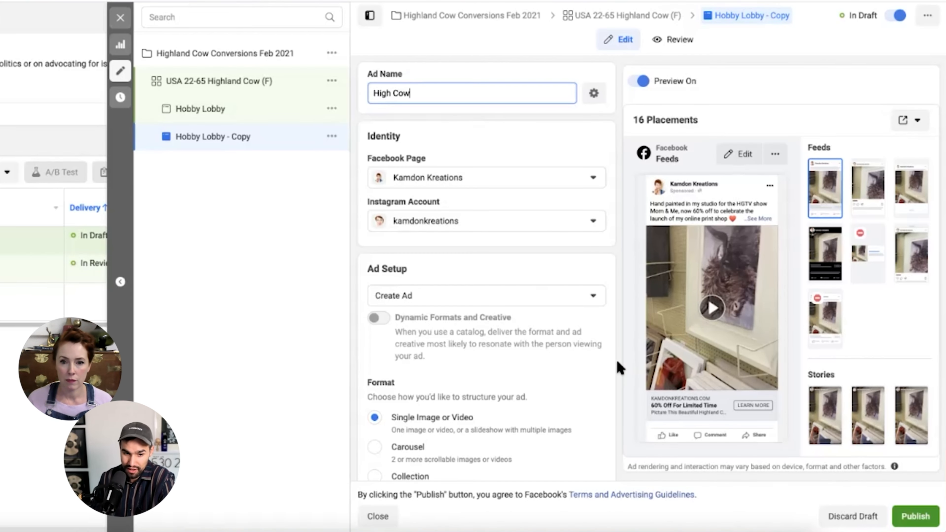
- Remove the separate placement video customizations from the High Cow ad's media, including Instagram Explore and Instagram Feed
{"action": "scroll", "coordinate": [619, 368], "scroll_direction": "down", "scroll_amount": 5}
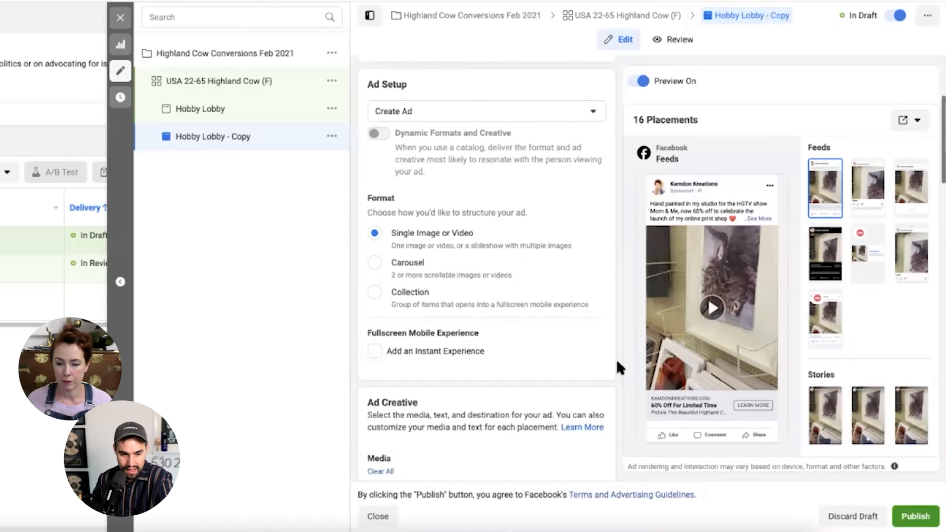
{"action": "scroll", "coordinate": [619, 367], "scroll_direction": "down", "scroll_amount": 6}
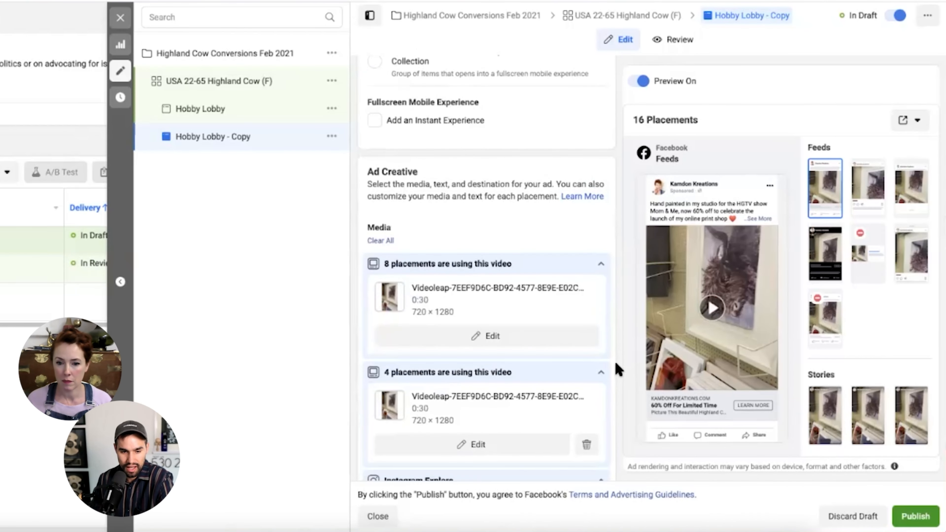
{"action": "scroll", "coordinate": [618, 369], "scroll_direction": "down", "scroll_amount": 8}
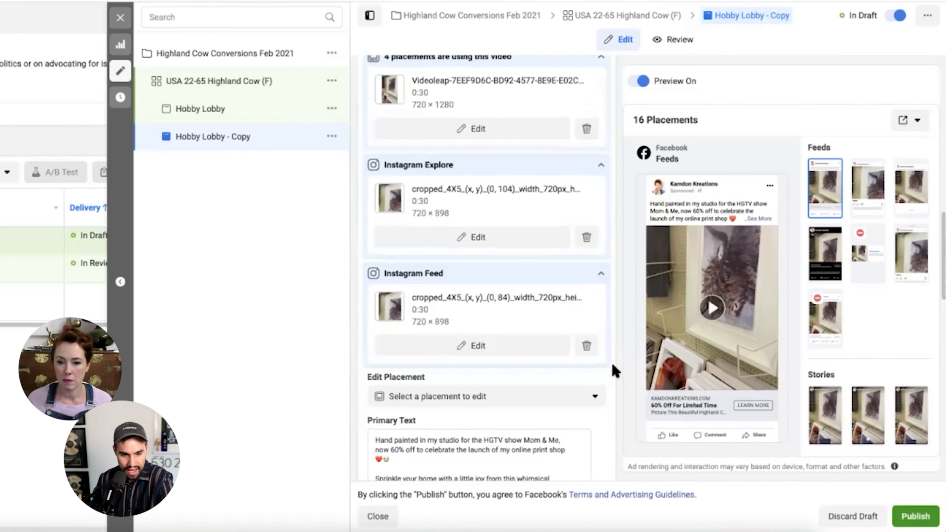
{"action": "scroll", "coordinate": [615, 371], "scroll_direction": "up", "scroll_amount": 5}
{"action": "mouse_move", "coordinate": [440, 142]}
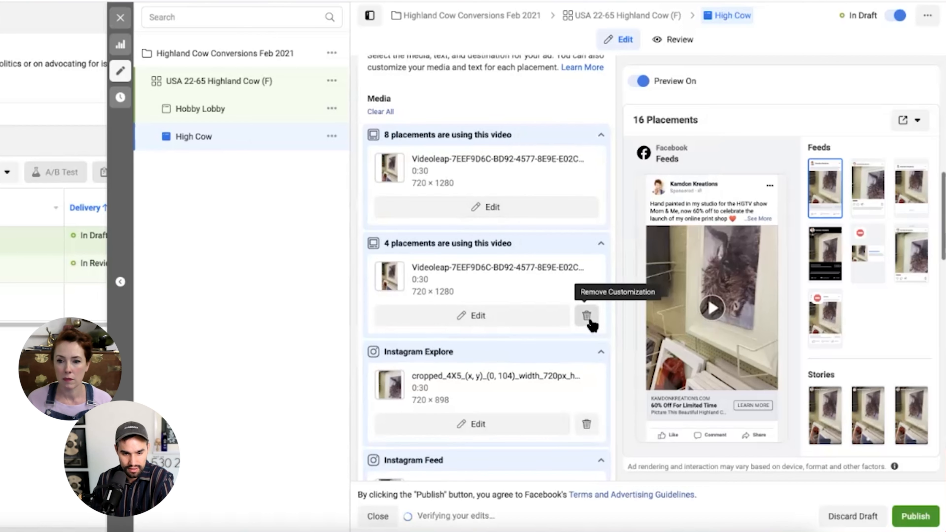
{"action": "left_click", "coordinate": [588, 317]}
{"action": "left_click", "coordinate": [587, 316]}
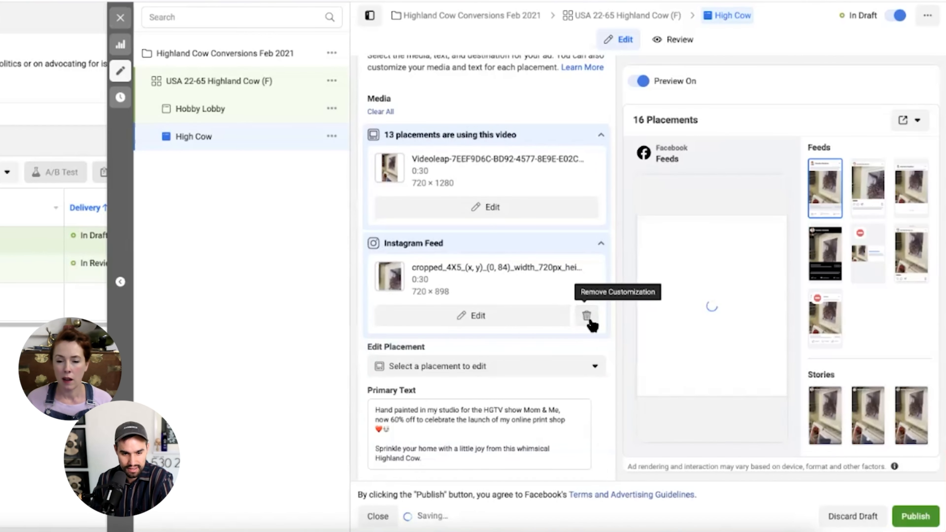
{"action": "left_click", "coordinate": [587, 317]}
- Replace the High Cow ad's video with the uploaded 720 × 720 Videoleap-E4389B cow video and close the editor without publishing
{"action": "scroll", "coordinate": [590, 298], "scroll_direction": "up", "scroll_amount": 3}
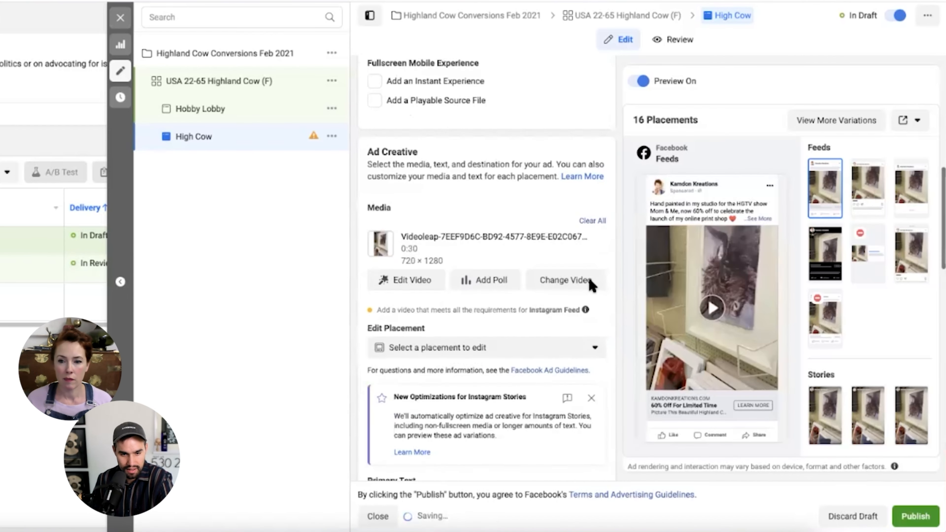
{"action": "left_click", "coordinate": [571, 285]}
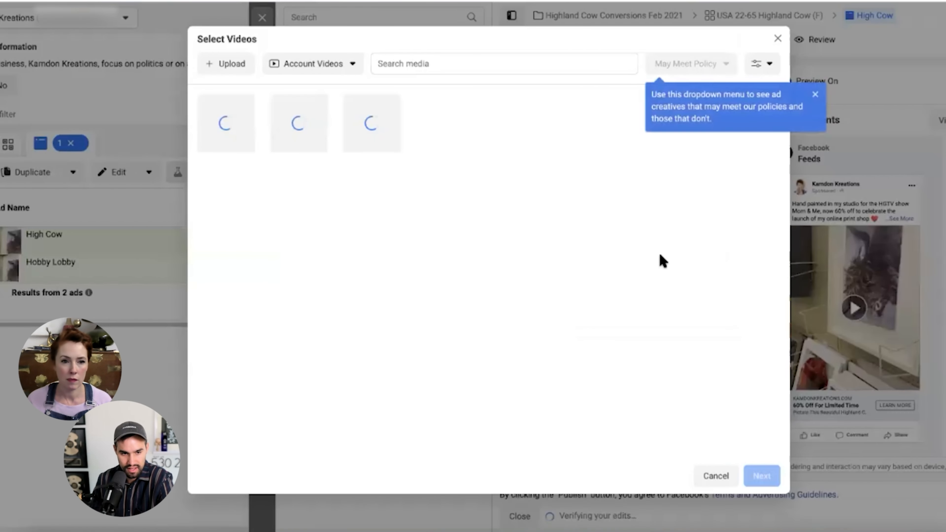
{"action": "left_click", "coordinate": [230, 65]}
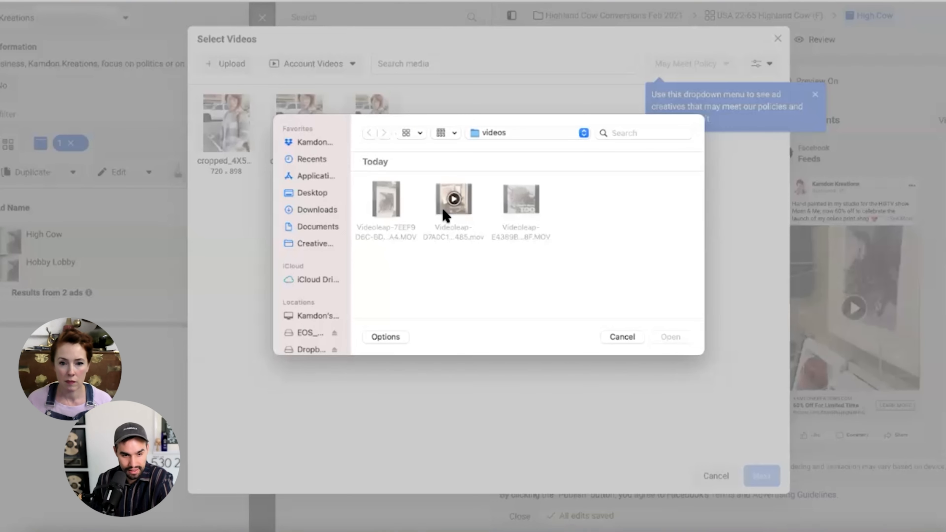
{"action": "left_click", "coordinate": [512, 212]}
{"action": "left_click", "coordinate": [671, 337]}
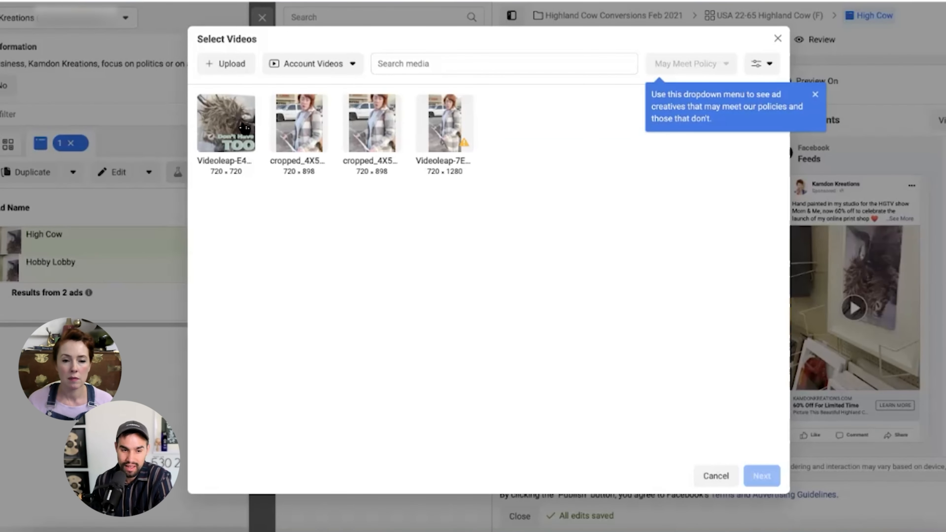
{"action": "left_click", "coordinate": [240, 131]}
{"action": "left_click", "coordinate": [769, 475]}
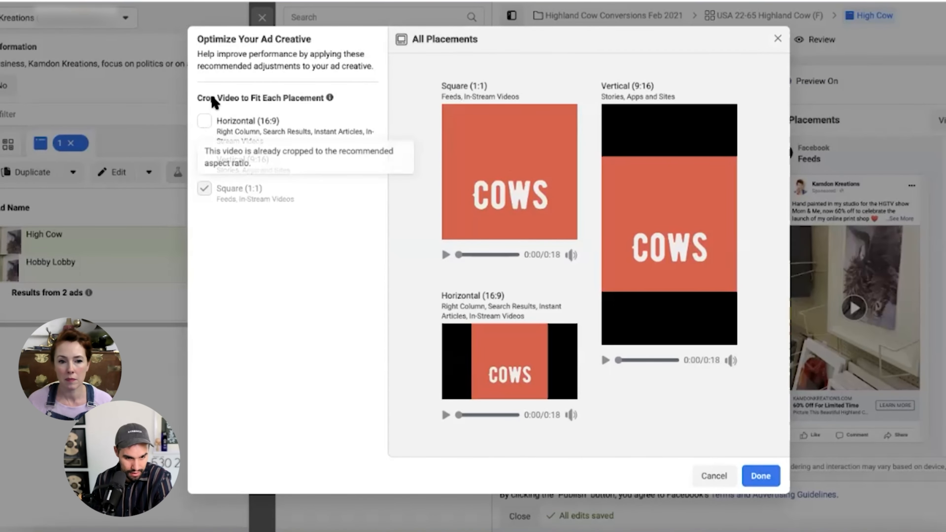
{"action": "left_click", "coordinate": [760, 476]}
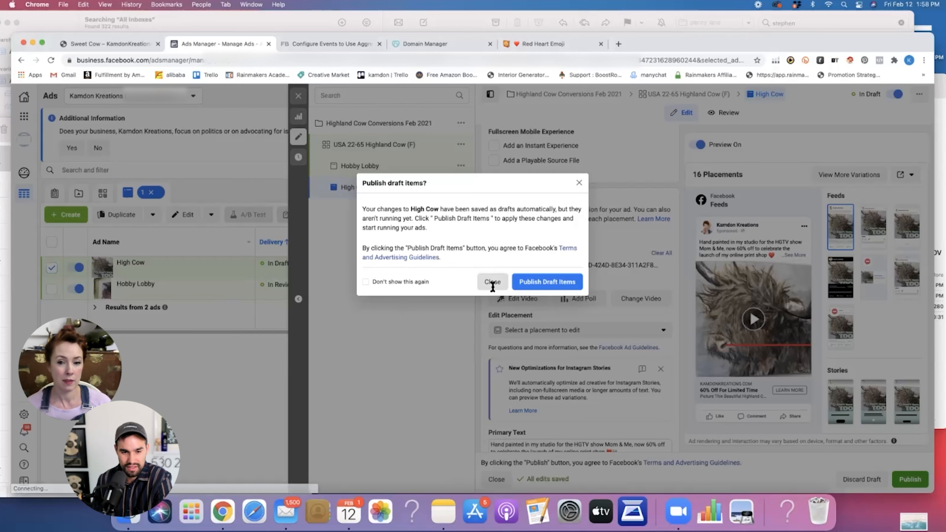
{"action": "left_click", "coordinate": [492, 283]}
- Reword the High Cow ad's primary text to begin "Own this hand painted Highland Cow, create in my studio for the HGTV show Mom & Me"
{"action": "mouse_move", "coordinate": [164, 272]}
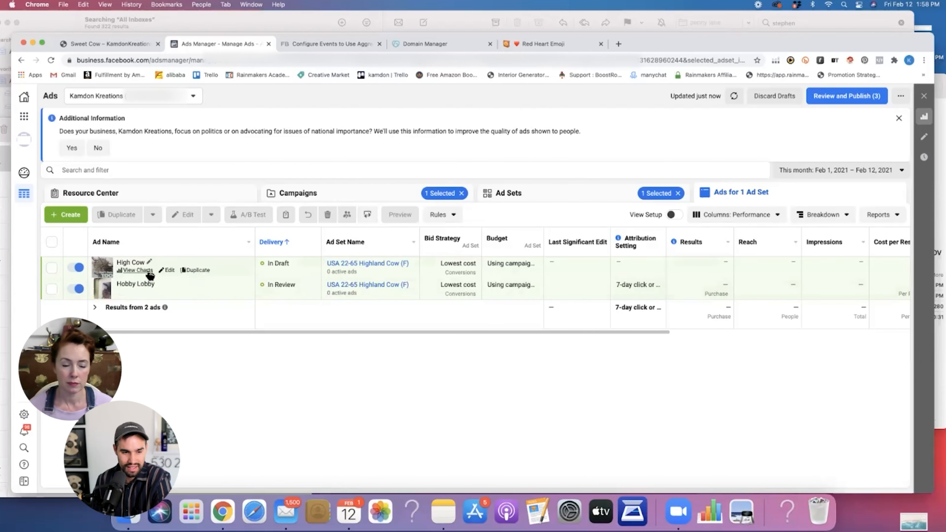
{"action": "left_click", "coordinate": [169, 271]}
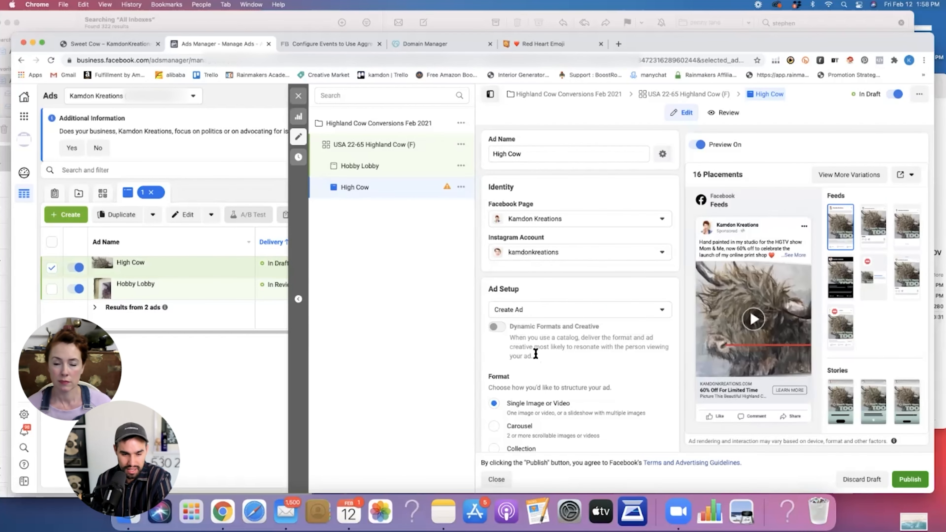
{"action": "scroll", "coordinate": [581, 352], "scroll_direction": "down", "scroll_amount": 2}
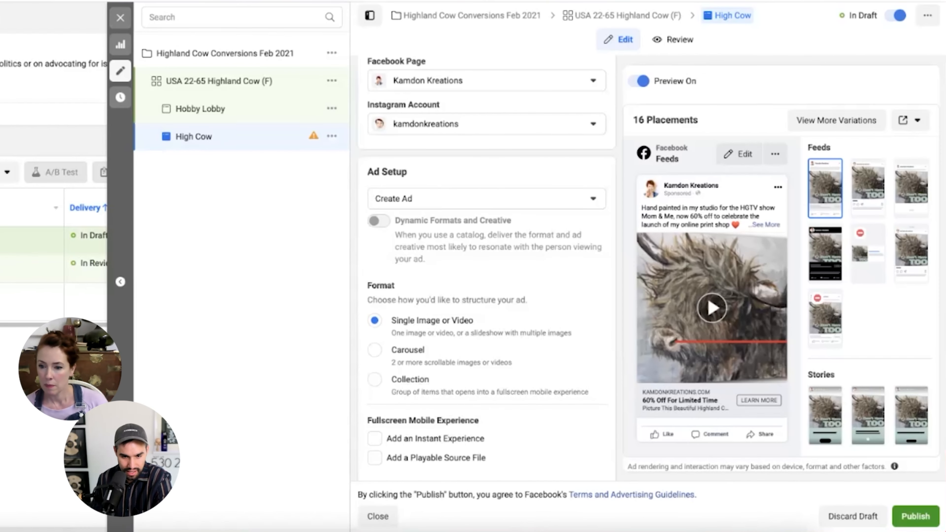
{"action": "scroll", "coordinate": [671, 291], "scroll_direction": "down", "scroll_amount": 5}
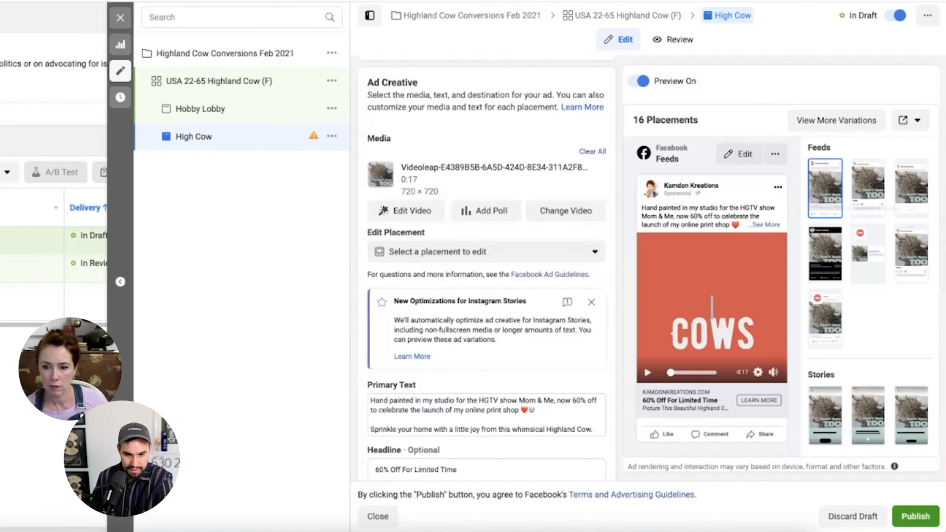
{"action": "scroll", "coordinate": [611, 284], "scroll_direction": "down", "scroll_amount": 2}
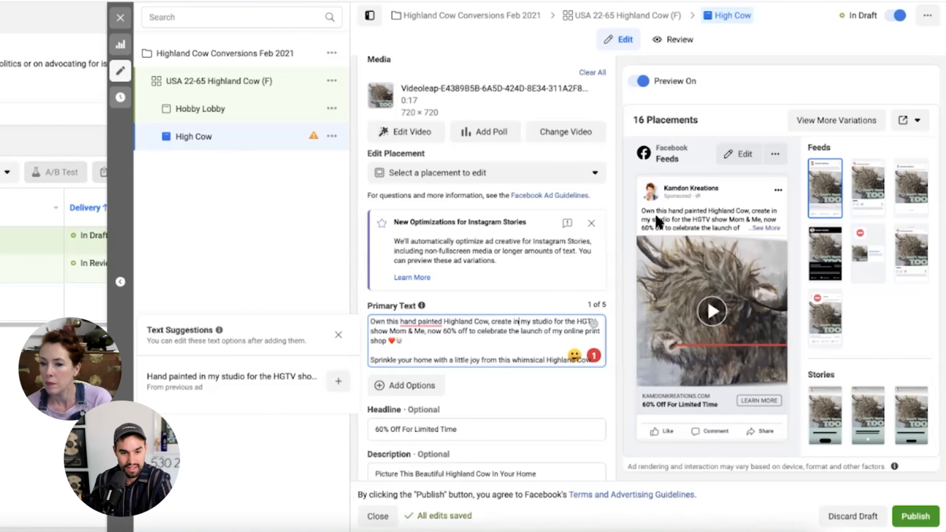
- Check the High Cow ad's headline, description, website destination and call to action, then close the editor without publishing
{"action": "scroll", "coordinate": [618, 320], "scroll_direction": "down", "scroll_amount": 2}
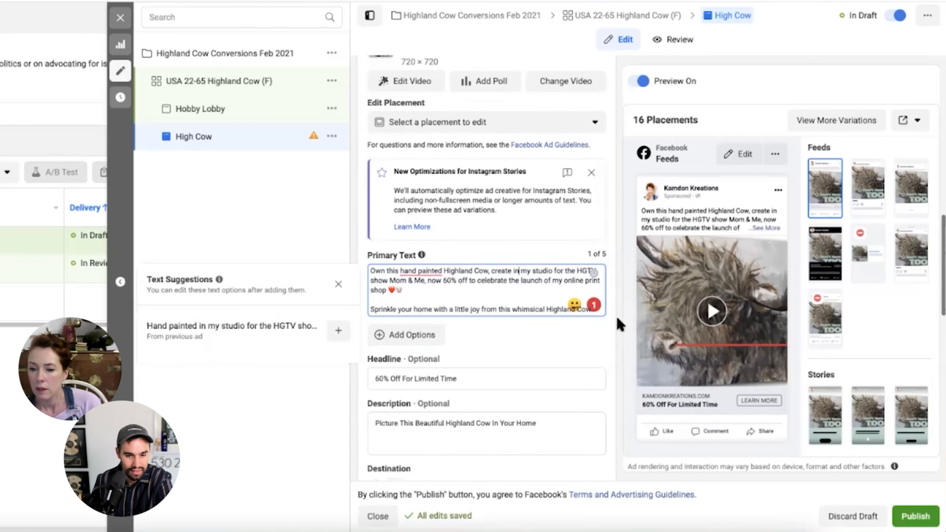
{"action": "scroll", "coordinate": [618, 324], "scroll_direction": "down", "scroll_amount": 2}
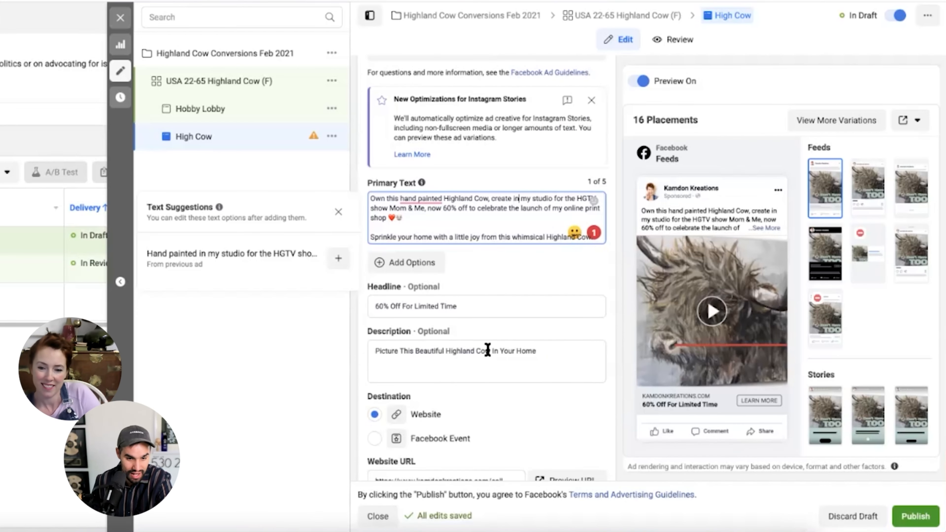
{"action": "scroll", "coordinate": [572, 367], "scroll_direction": "down", "scroll_amount": 6}
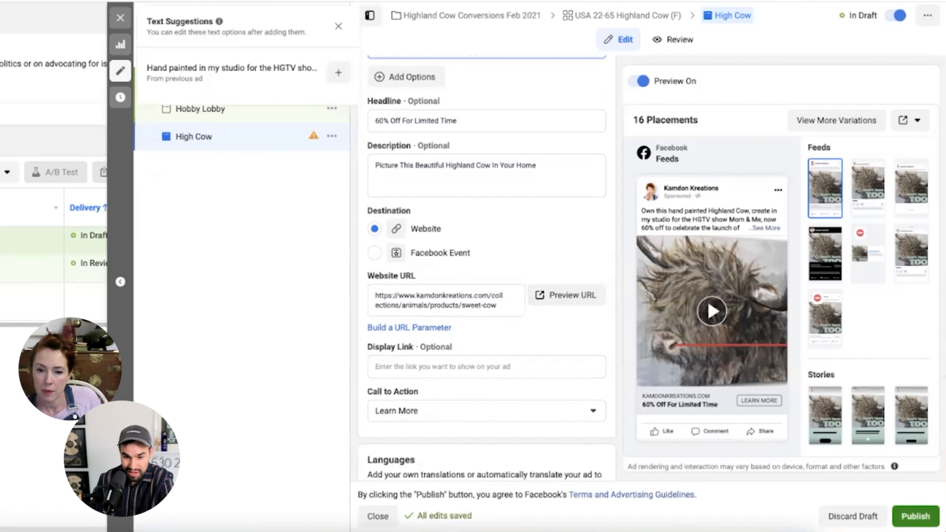
{"action": "left_click", "coordinate": [124, 24]}
{"action": "left_click", "coordinate": [124, 25]}
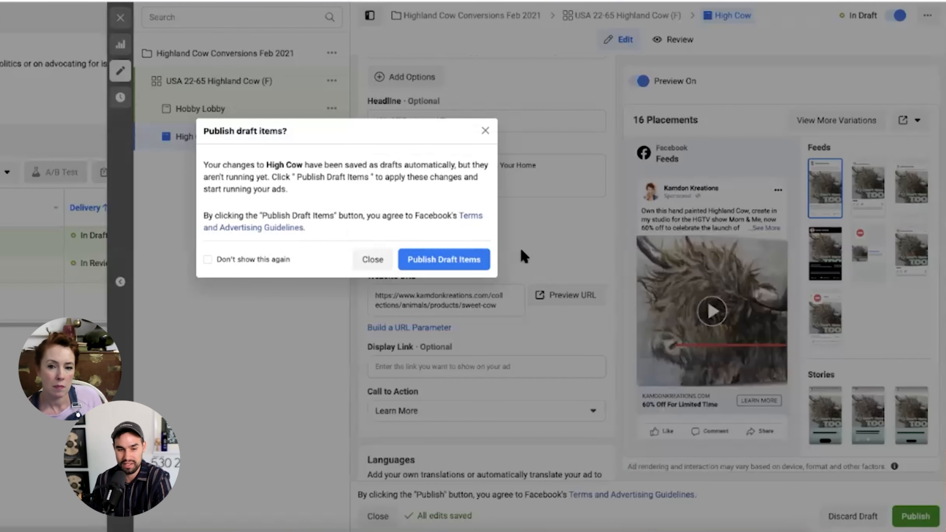
{"action": "left_click", "coordinate": [380, 260]}
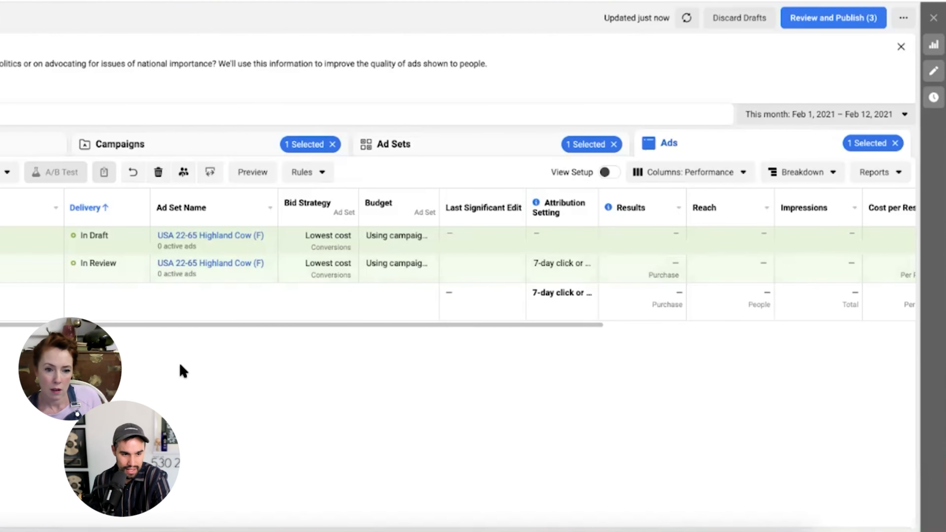
- Duplicate the High Cow ad within its original campaign as "HGTV" with the "Art from HGTV" video, leaving it as a draft
{"action": "left_click", "coordinate": [1, 247]}
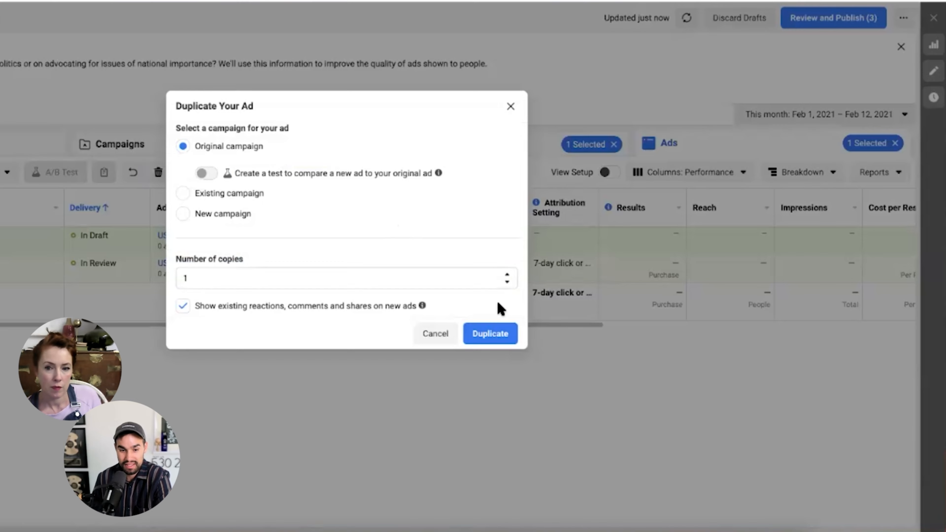
{"action": "left_click", "coordinate": [492, 333]}
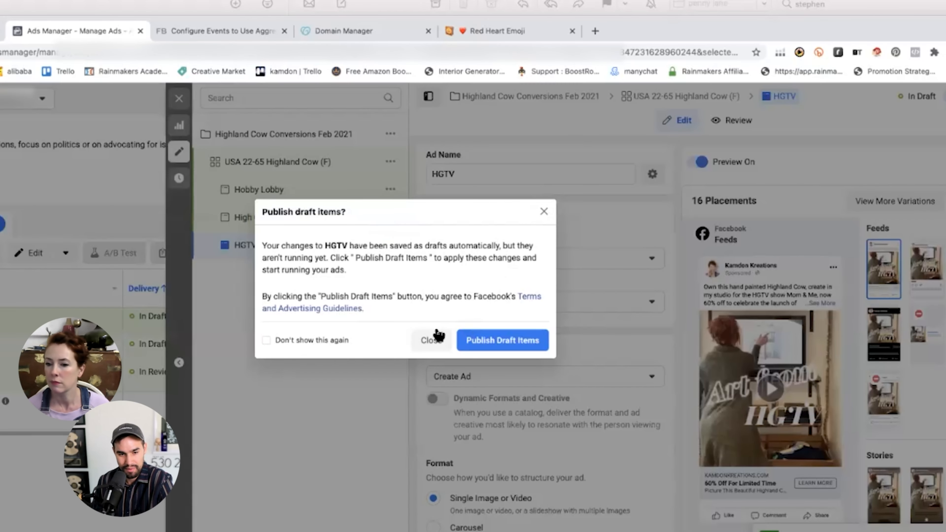
{"action": "left_click", "coordinate": [434, 340]}
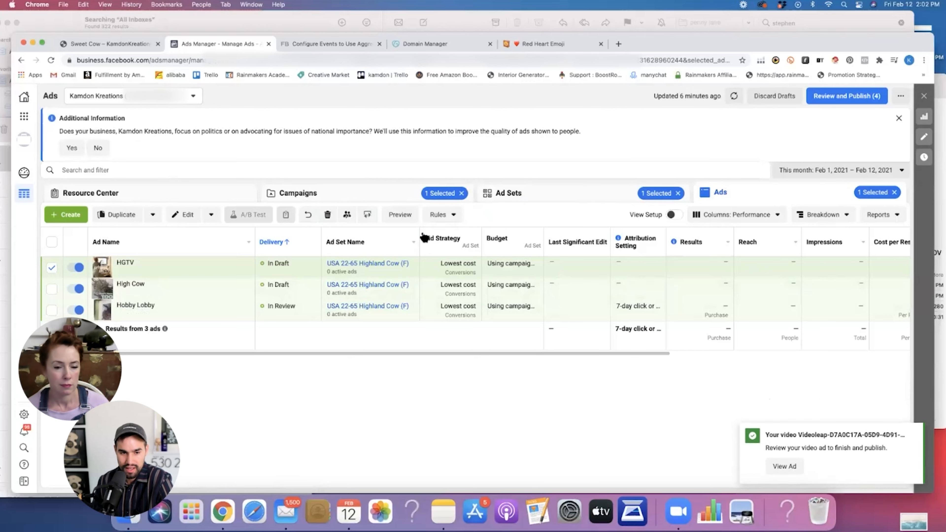
- Go through the Highland Cow Conversions Feb 2021 campaign and its USA 22-65 Highland Cow (F) ad set to view the ads inside
{"action": "left_click", "coordinate": [334, 196]}
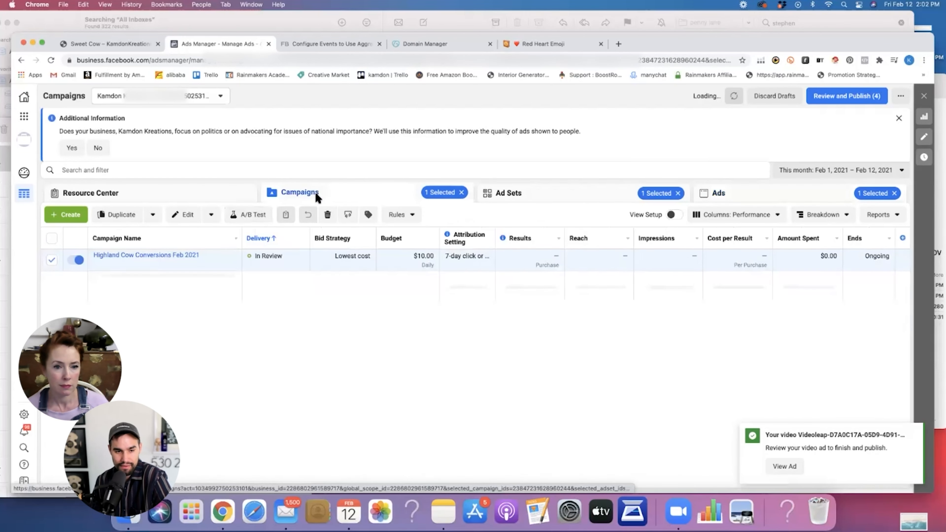
{"action": "left_click", "coordinate": [185, 256]}
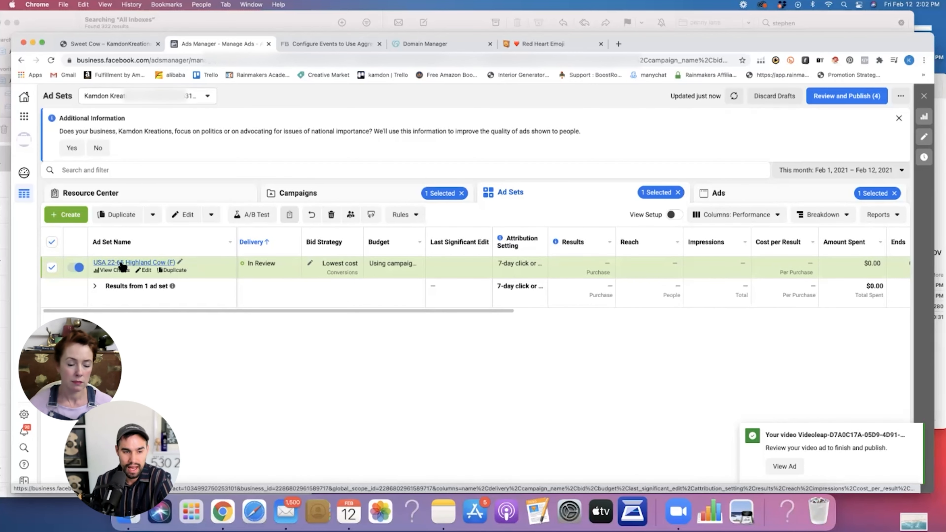
{"action": "left_click", "coordinate": [192, 268]}
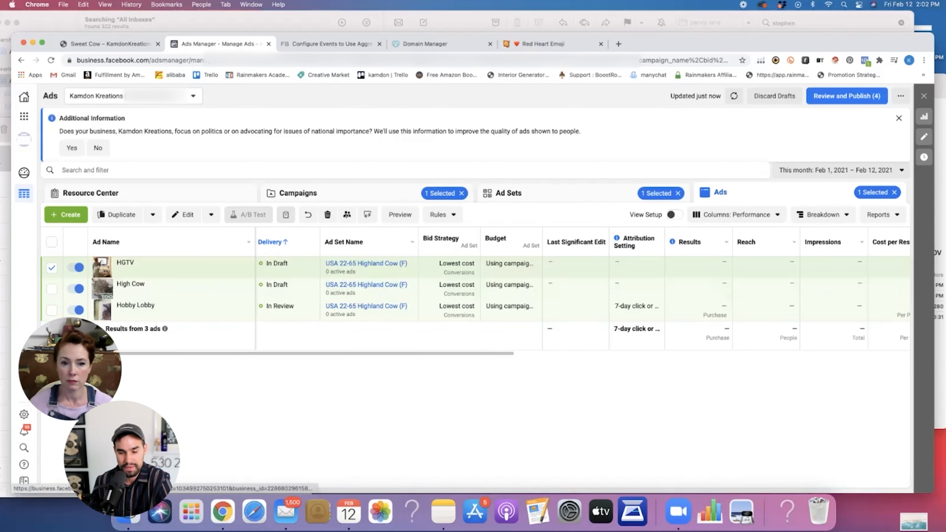
- Duplicate the USA 22-65 Highland Cow (F) ad set once within its original campaign, keeping existing reactions, comments and shares on the new ads
{"action": "left_click", "coordinate": [571, 202]}
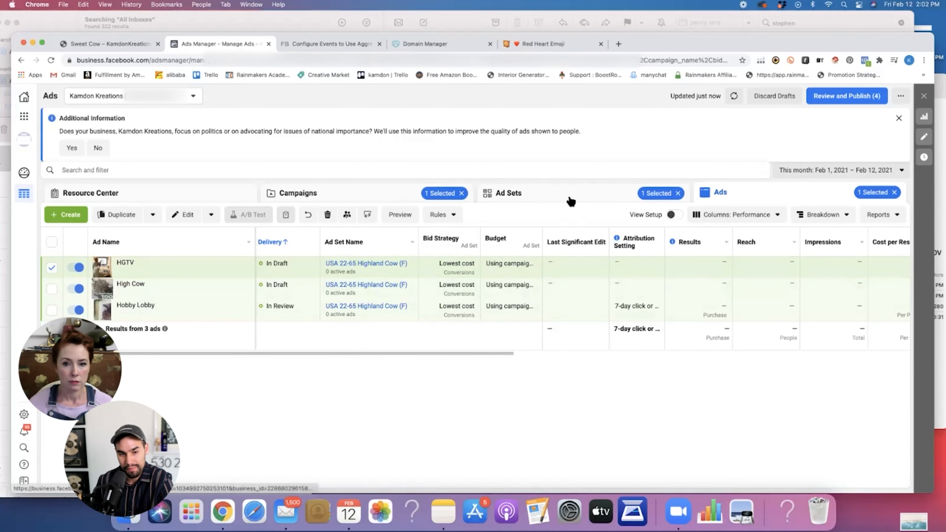
{"action": "mouse_move", "coordinate": [161, 271]}
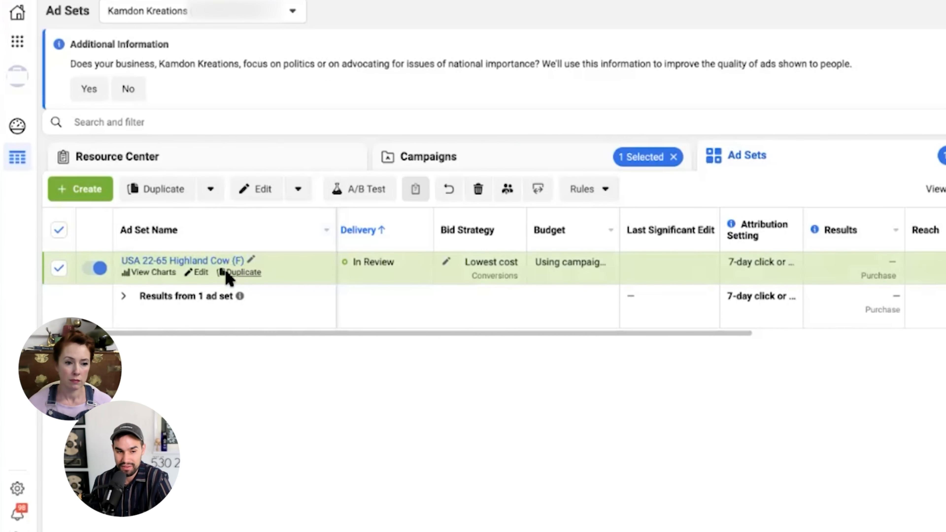
{"action": "left_click", "coordinate": [228, 274]}
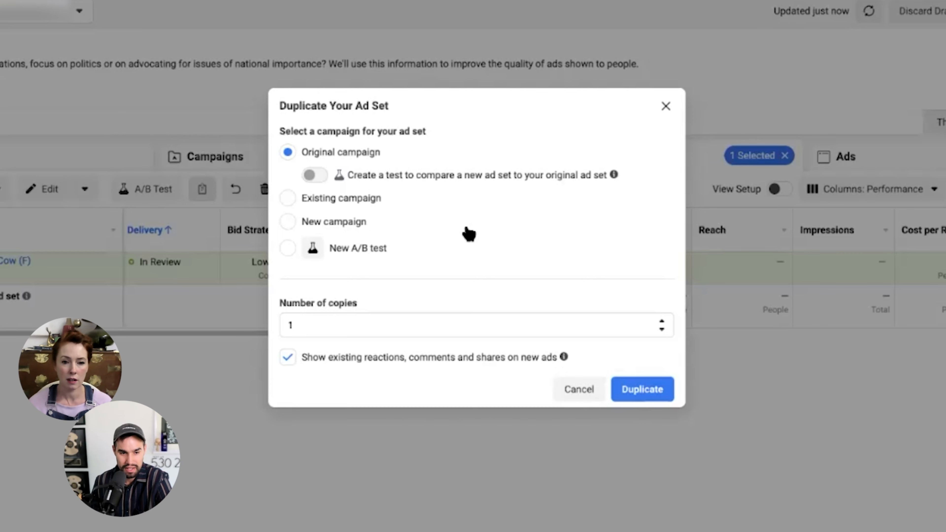
{"action": "left_click", "coordinate": [646, 396]}
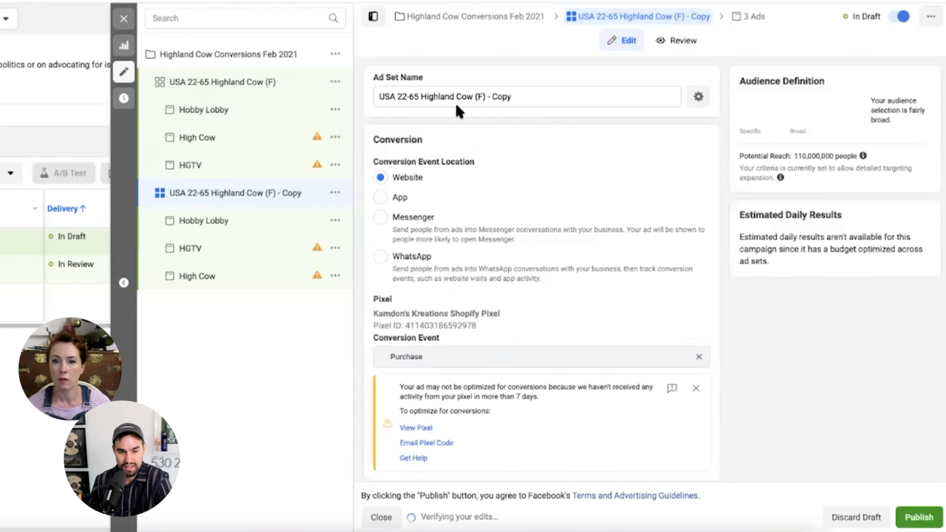
- Rename the duplicated ad set as "USA 22-65 Highland Cow + HGTV (F)"
{"action": "left_click", "coordinate": [472, 97]}
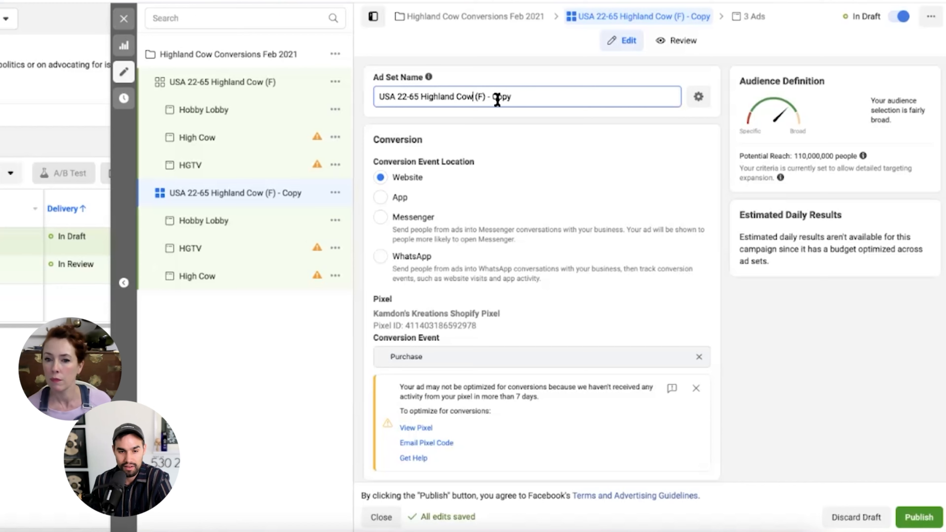
{"action": "type", "text": "+ HGTV"}
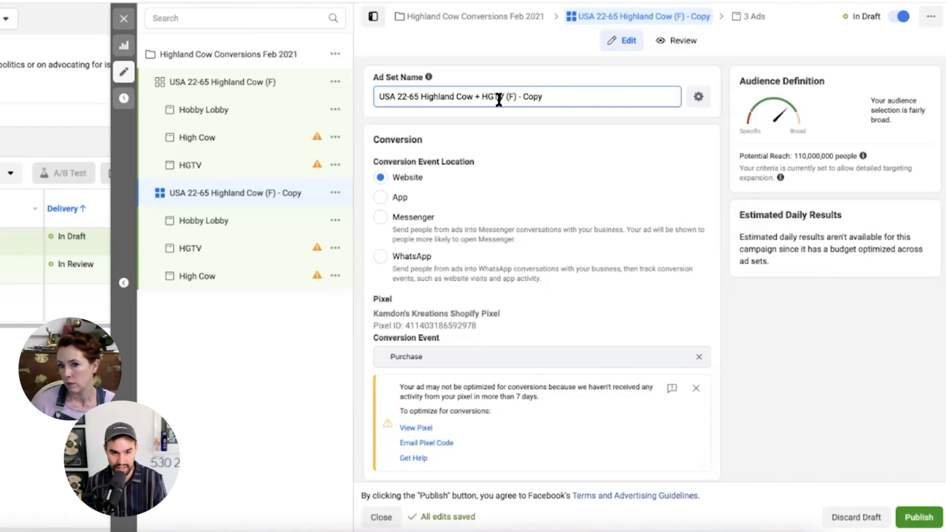
{"action": "left_click_drag", "start_coordinate": [516, 98], "coordinate": [559, 101]}
{"action": "key", "text": "BackSpace"}
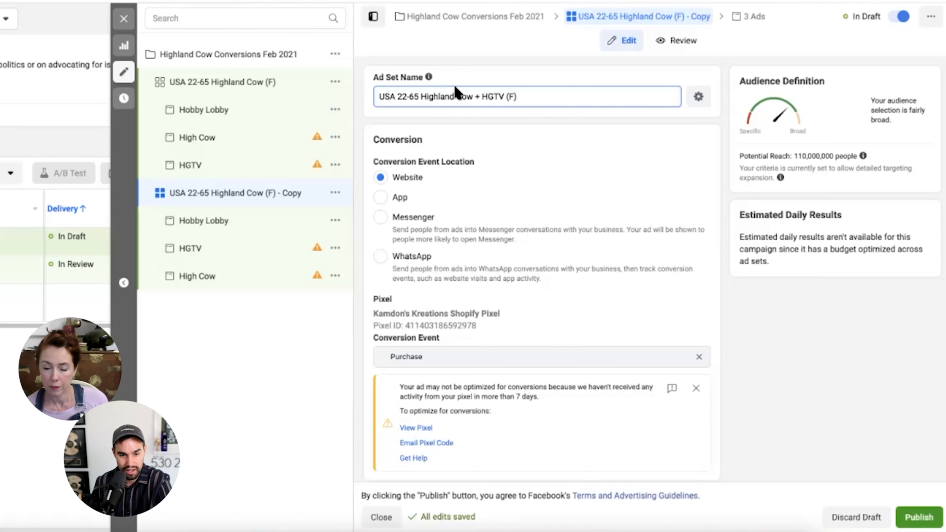
{"action": "left_click", "coordinate": [663, 169]}
- Open the detailed targeting of the Highland Cow + HGTV ad set's audience for editing
{"action": "scroll", "coordinate": [621, 159], "scroll_direction": "down", "scroll_amount": 2}
{"action": "scroll", "coordinate": [620, 160], "scroll_direction": "down", "scroll_amount": 8}
{"action": "scroll", "coordinate": [620, 158], "scroll_direction": "down", "scroll_amount": 5}
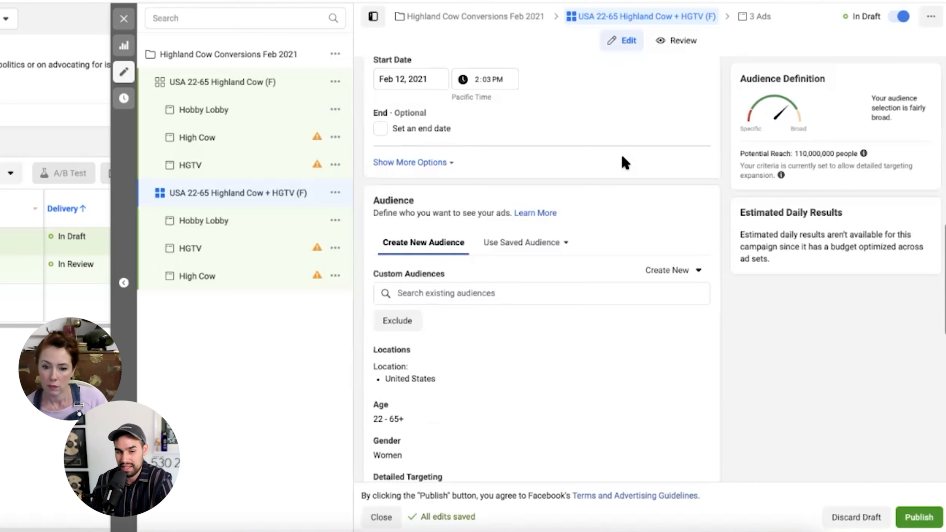
{"action": "scroll", "coordinate": [621, 154], "scroll_direction": "down", "scroll_amount": 2}
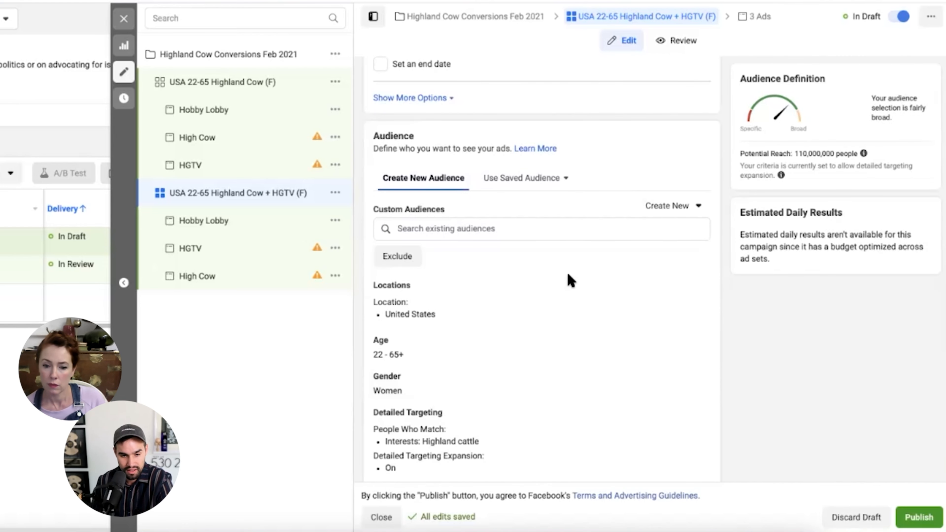
{"action": "scroll", "coordinate": [568, 275], "scroll_direction": "down", "scroll_amount": 2}
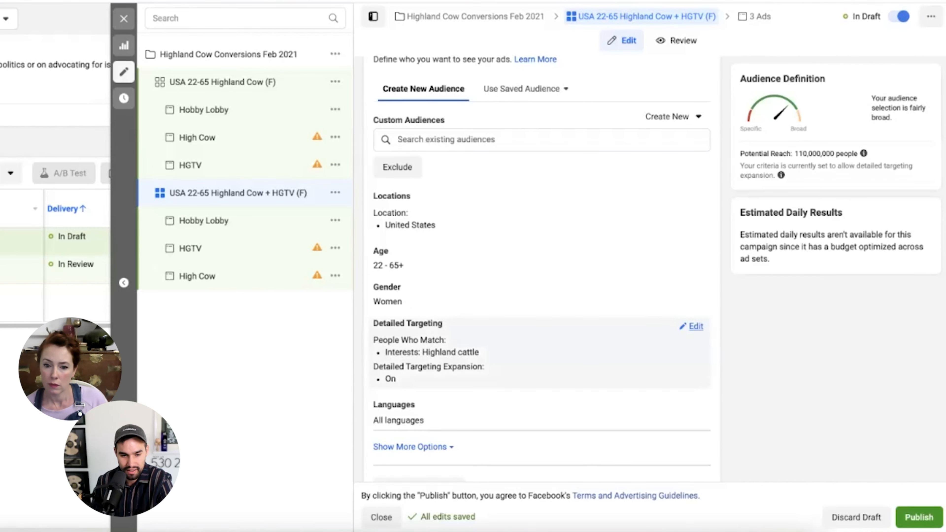
{"action": "left_click", "coordinate": [694, 327]}
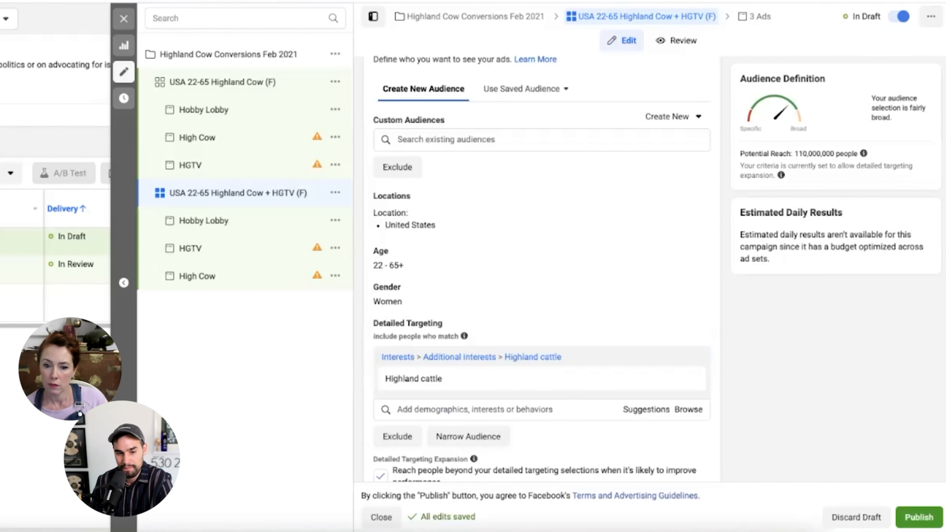
- Try adding the HGTV interest alongside Highland cattle in the included interests, and check its description and size
{"action": "left_click", "coordinate": [460, 410]}
{"action": "type", "text": "hgtv"}
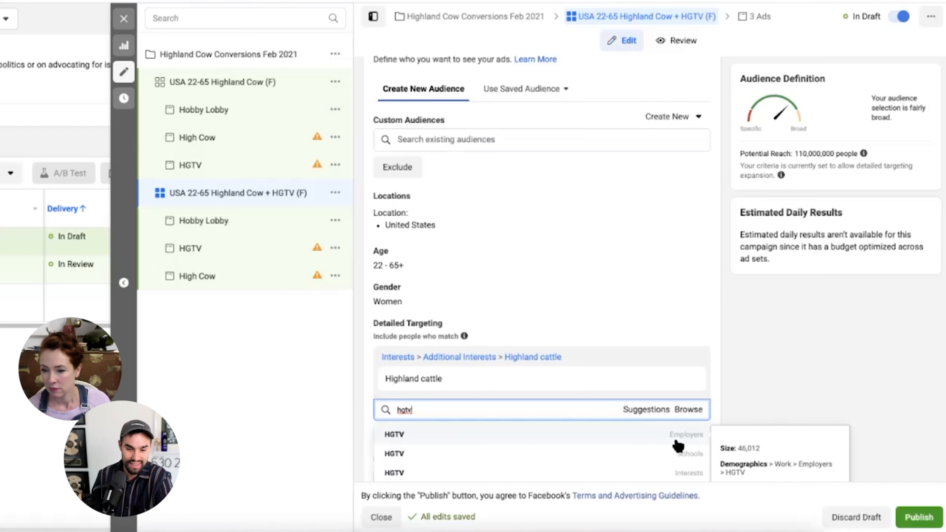
{"action": "left_click", "coordinate": [659, 474]}
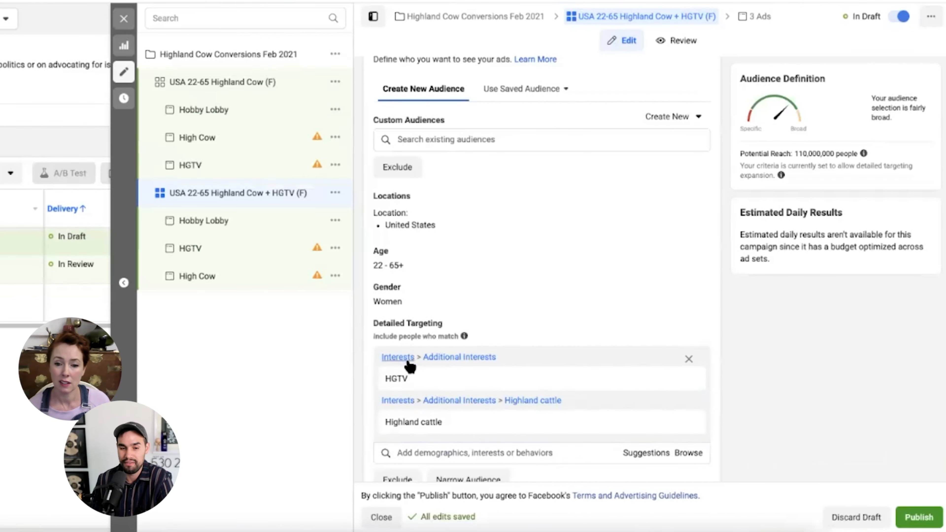
{"action": "mouse_move", "coordinate": [395, 375]}
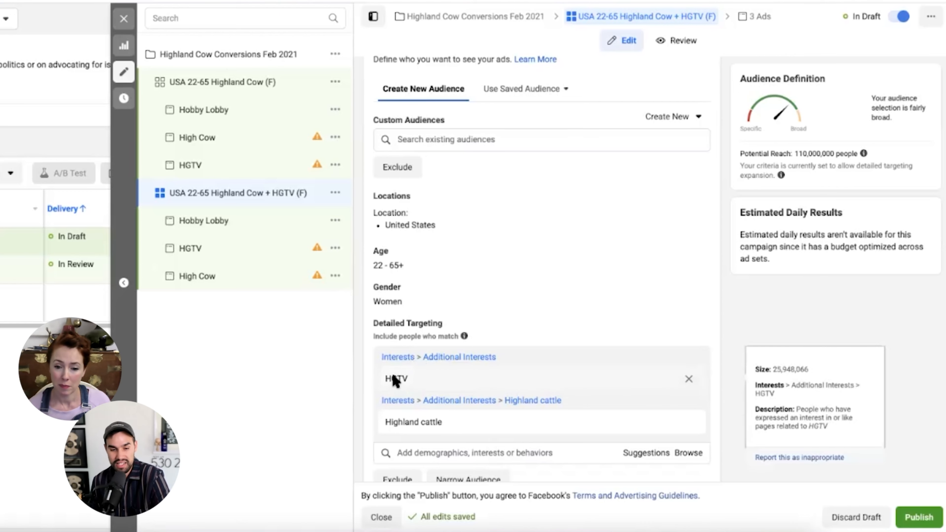
{"action": "mouse_move", "coordinate": [447, 430]}
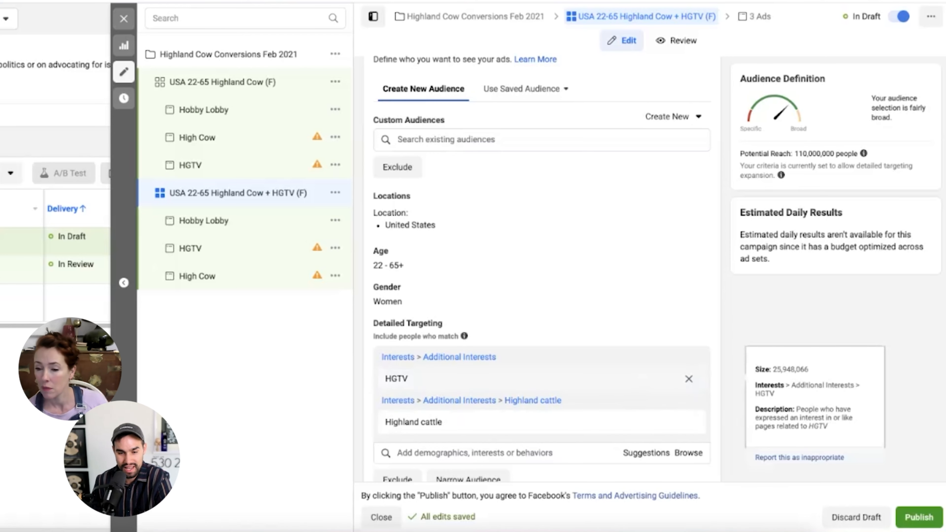
{"action": "left_click", "coordinate": [689, 379]}
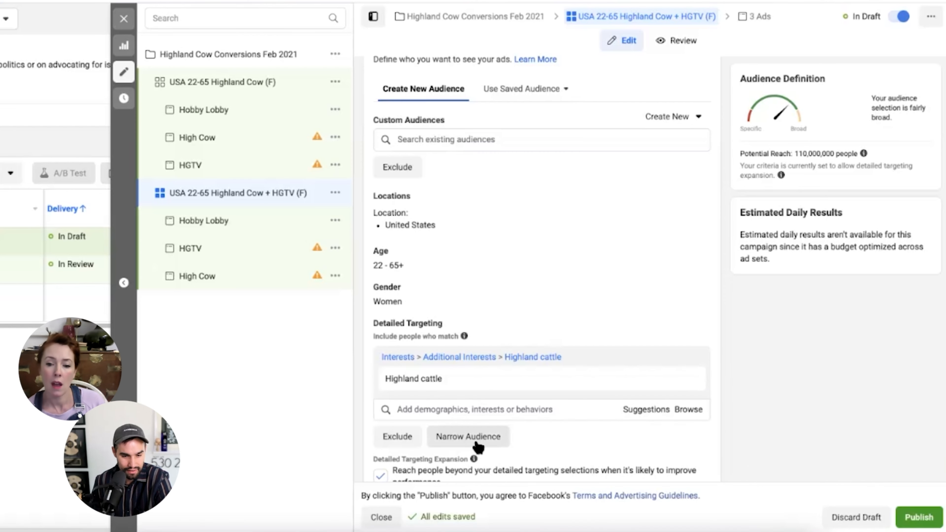
- Narrow the Highland cattle audience by adding a second condition that people must also match
{"action": "scroll", "coordinate": [477, 446], "scroll_direction": "down", "scroll_amount": 2}
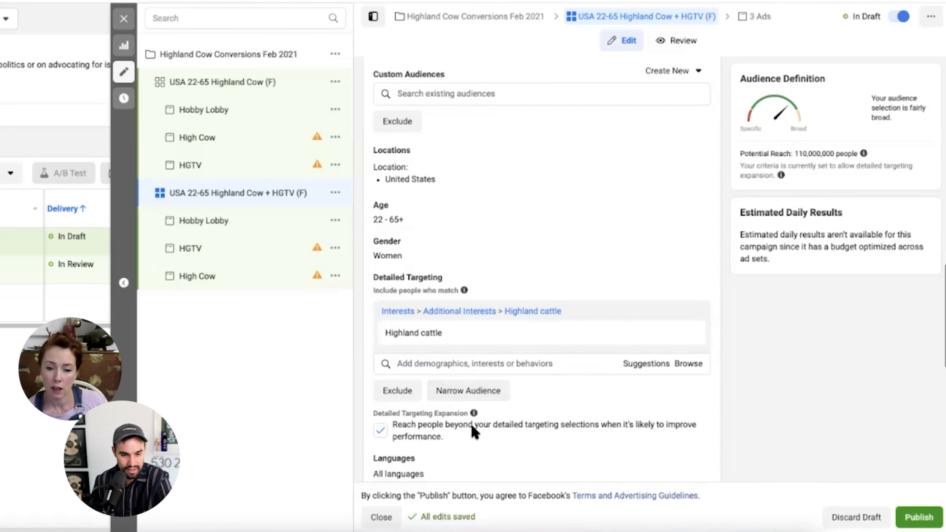
{"action": "left_click", "coordinate": [448, 389]}
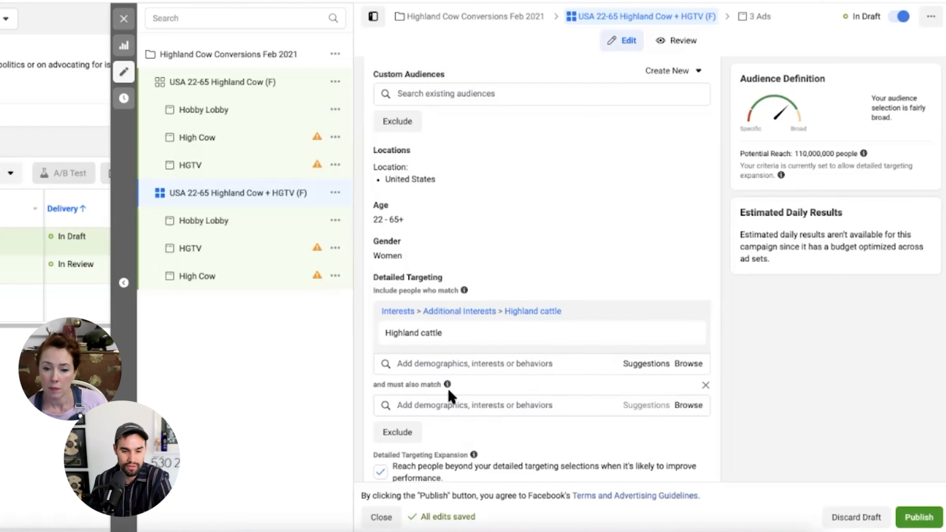
{"action": "left_click", "coordinate": [424, 404]}
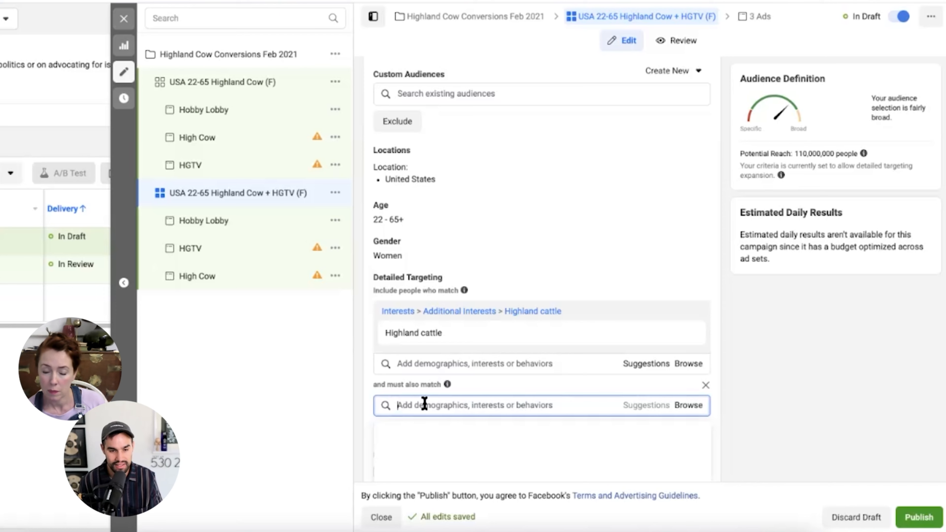
- Switch to Notes and copy the prepared list of HGTV-related interests
{"action": "key", "text": "super+Tab"}
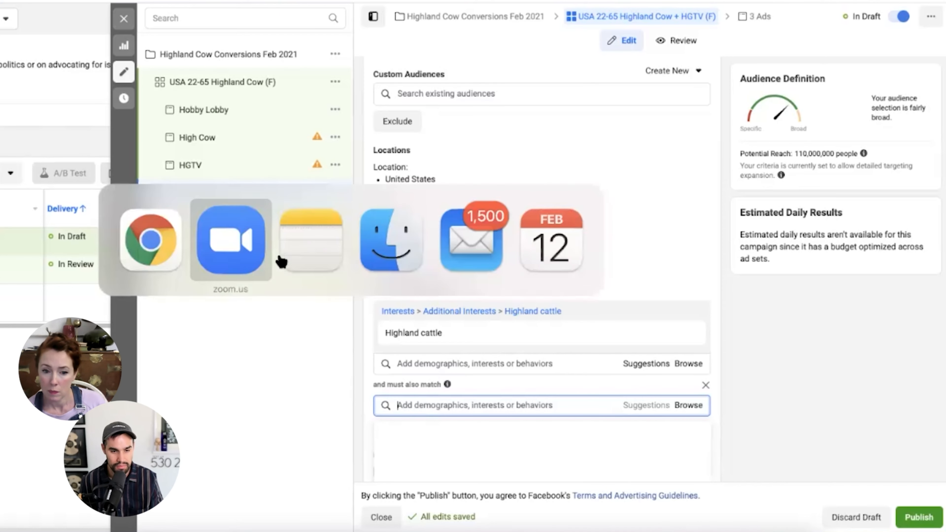
{"action": "key", "text": "super+shift+Tab"}
{"action": "key", "text": "super+Tab"}
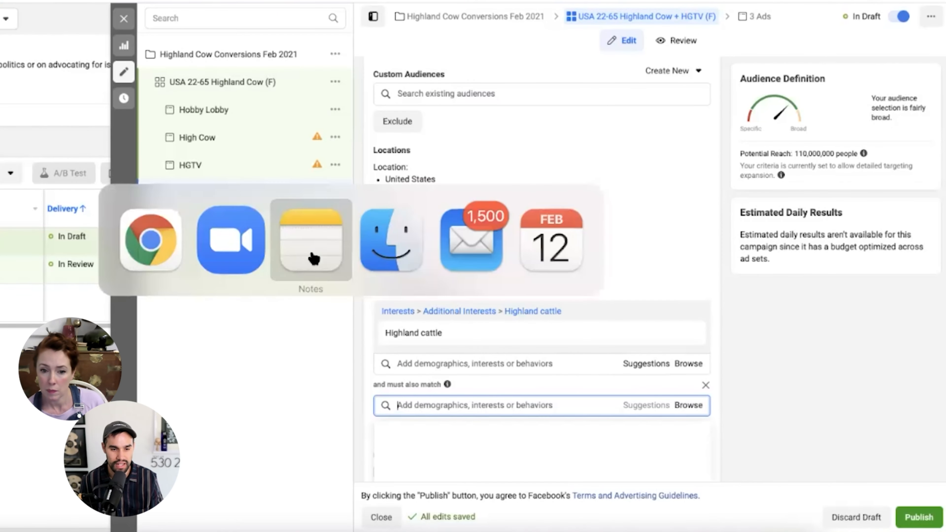
{"action": "left_click", "coordinate": [313, 257]}
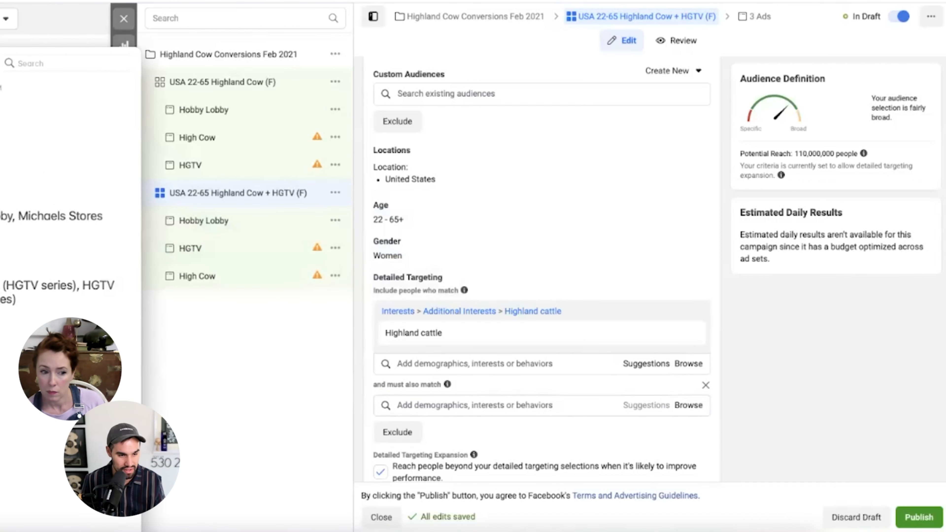
{"action": "left_click_drag", "start_coordinate": [0, 286], "coordinate": [17, 303]}
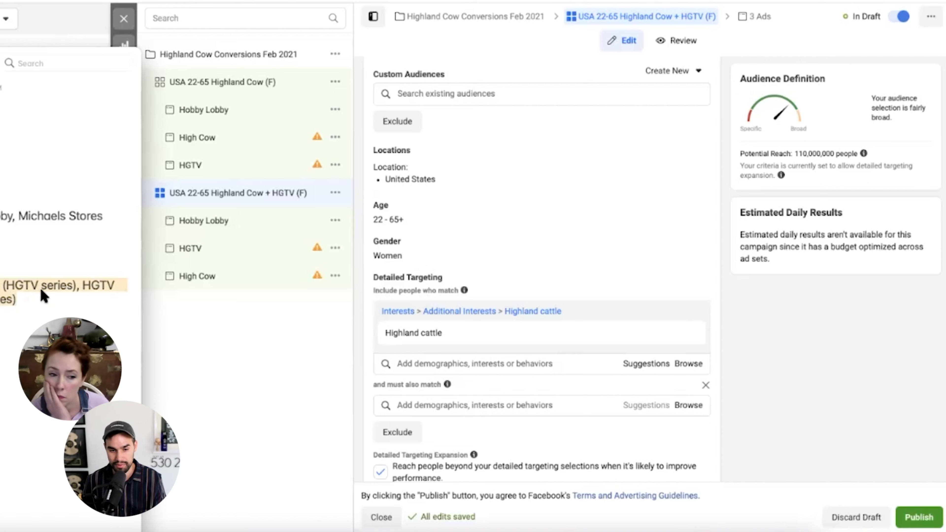
- Require the audience to also match Hgtv Decorating Shows, If Walls Could Talk (HGTV series), HGTV HOME or Better Homes and Gardens (TV series)
{"action": "left_click", "coordinate": [434, 405]}
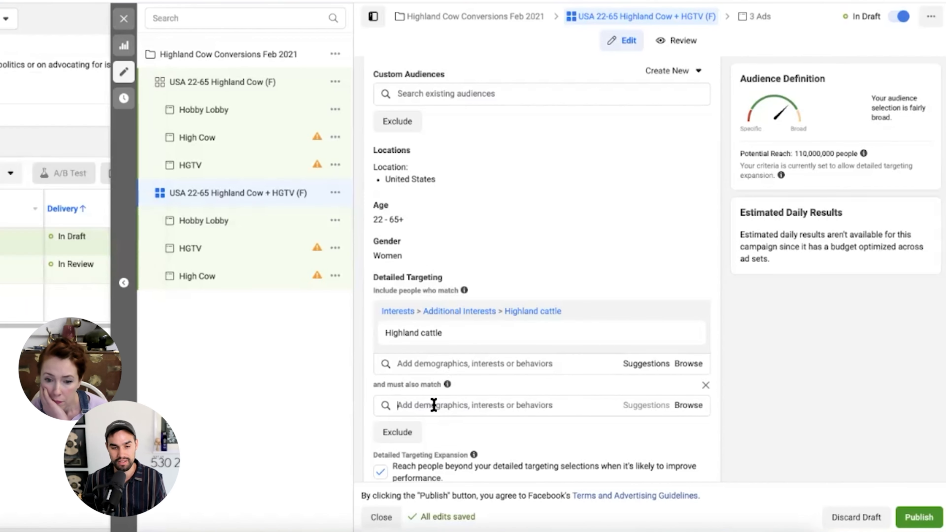
{"action": "type", "text": "Hgtv Decorating Shows, HGTV HOME, Better Homes and Gardens (TV series)"}
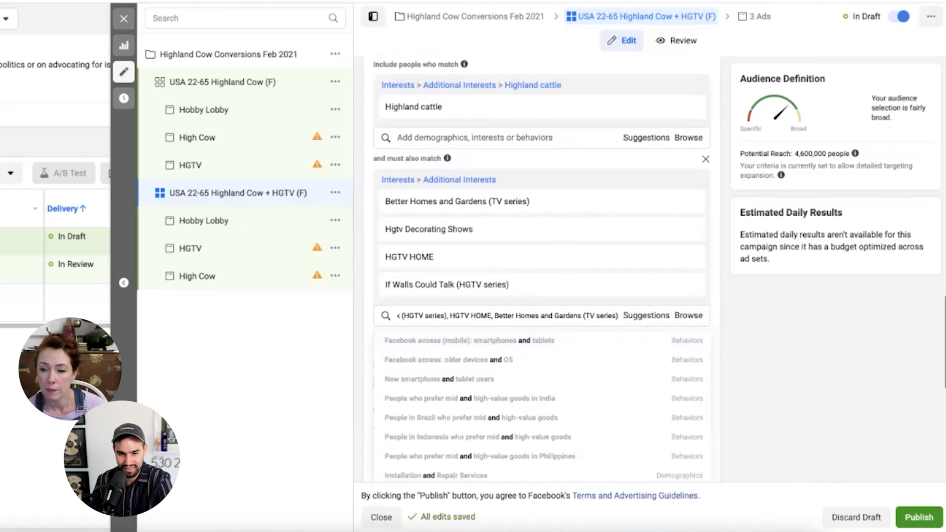
{"action": "key", "text": "Escape"}
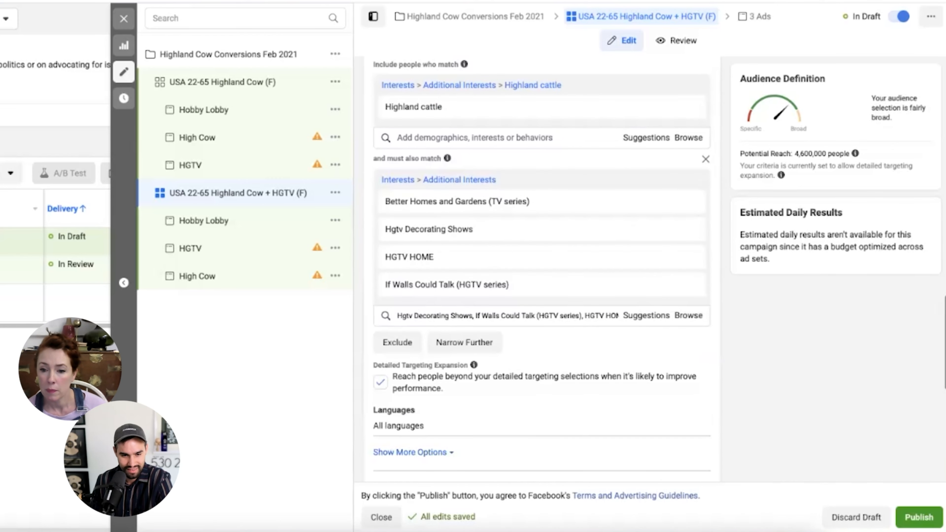
- Turn off detailed targeting expansion so the ad set reaches only people matching the selected interests
{"action": "left_click", "coordinate": [381, 382]}
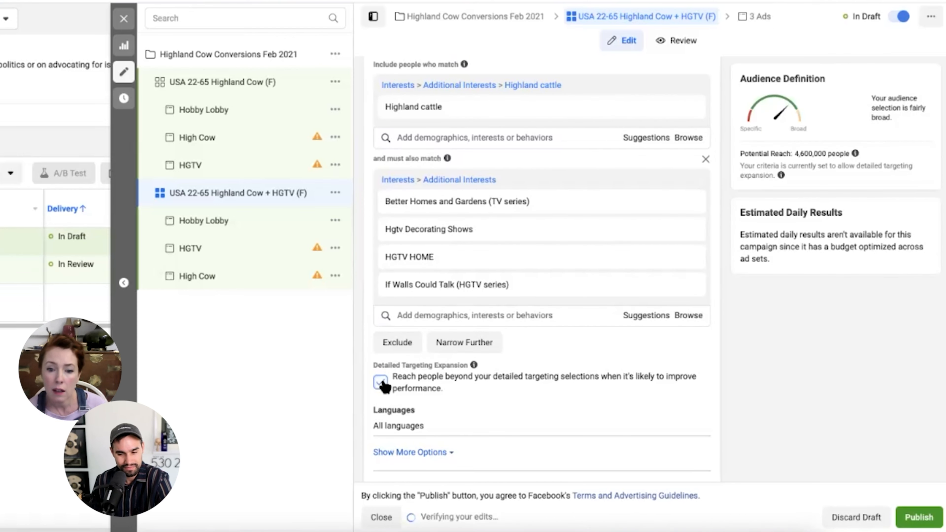
{"action": "left_click", "coordinate": [381, 383]}
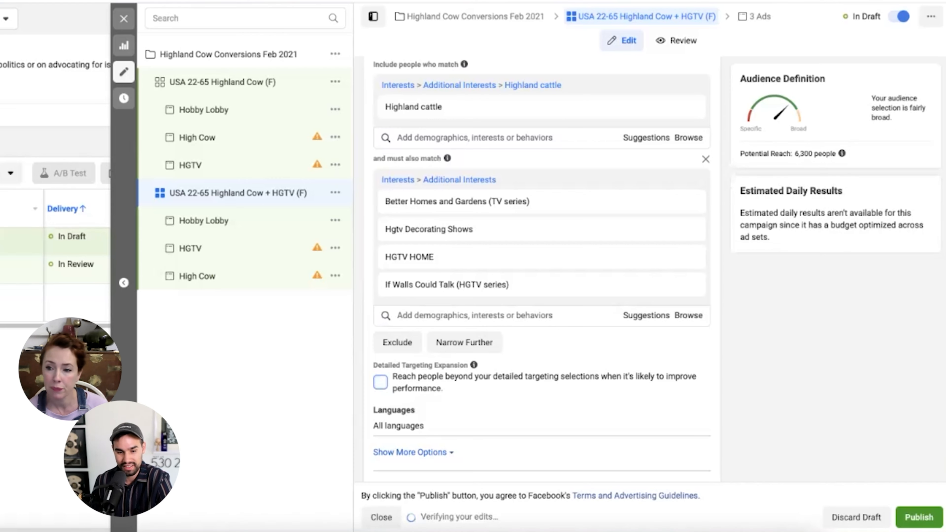
{"action": "scroll", "coordinate": [542, 268], "scroll_direction": "up", "scroll_amount": 1}
{"action": "scroll", "coordinate": [542, 269], "scroll_direction": "up", "scroll_amount": 1}
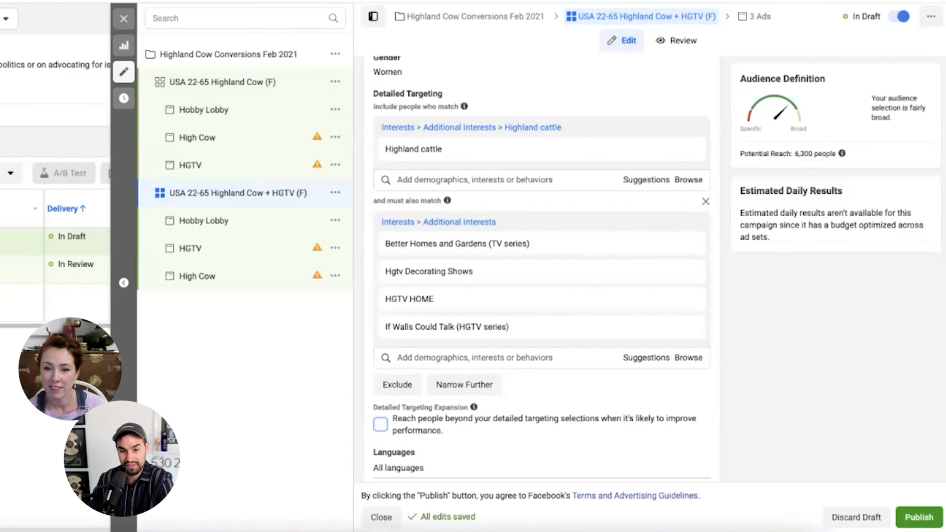
{"action": "scroll", "coordinate": [542, 269], "scroll_direction": "up", "scroll_amount": 1}
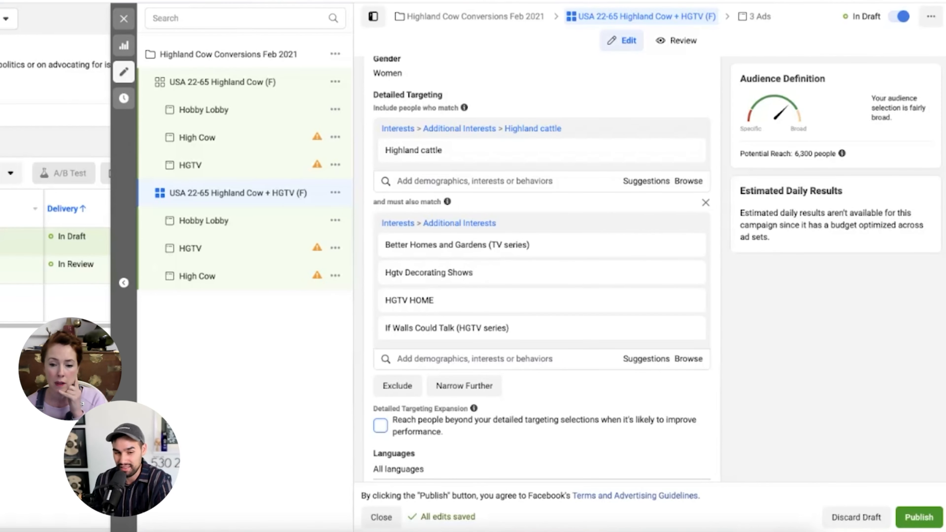
- Add the general HGTV interest to the group that people must also match
{"action": "left_click", "coordinate": [516, 361]}
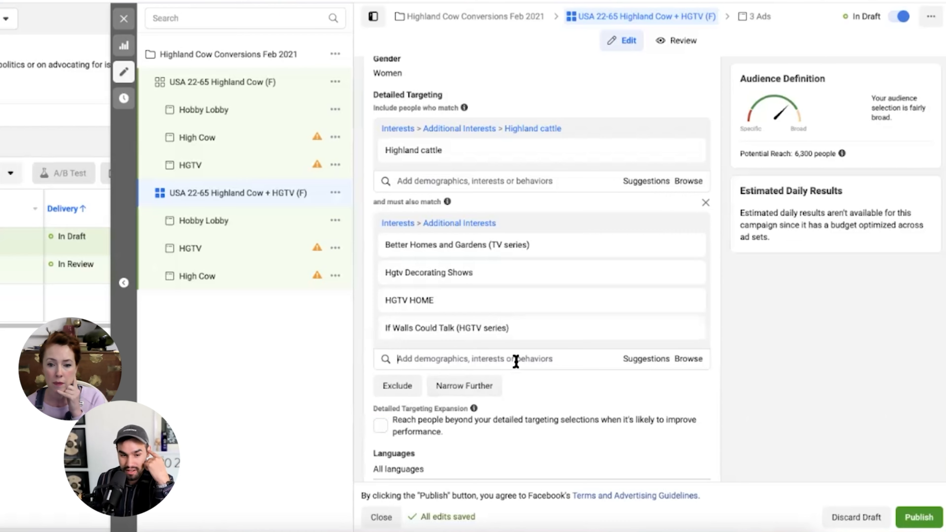
{"action": "type", "text": "h"}
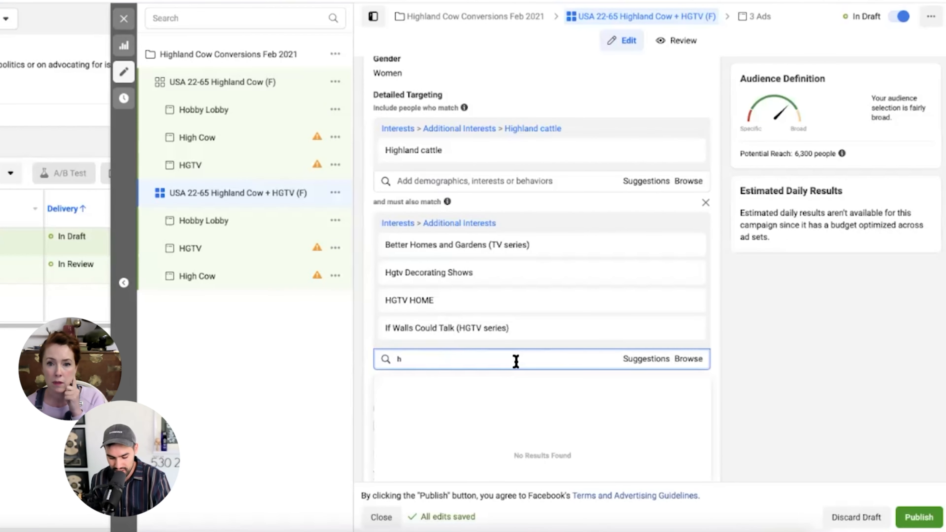
{"action": "type", "text": "gtv"}
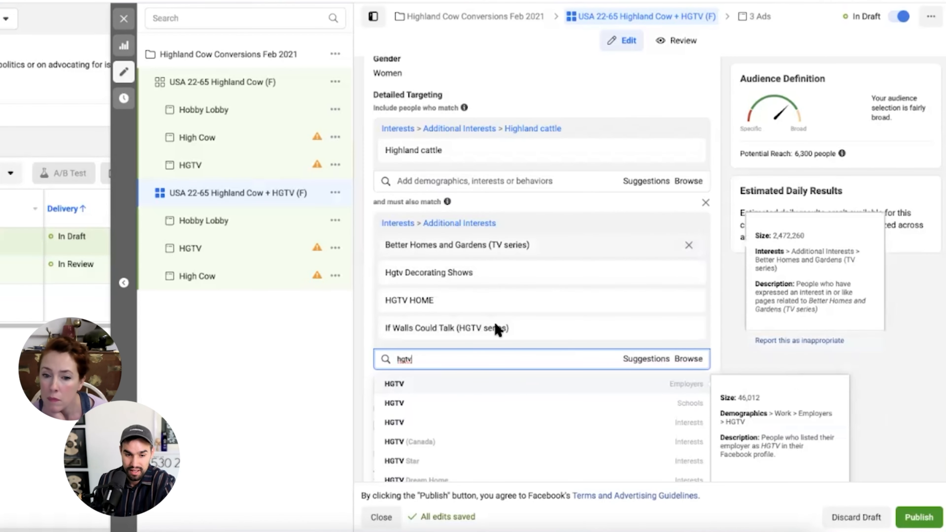
{"action": "left_click", "coordinate": [415, 421]}
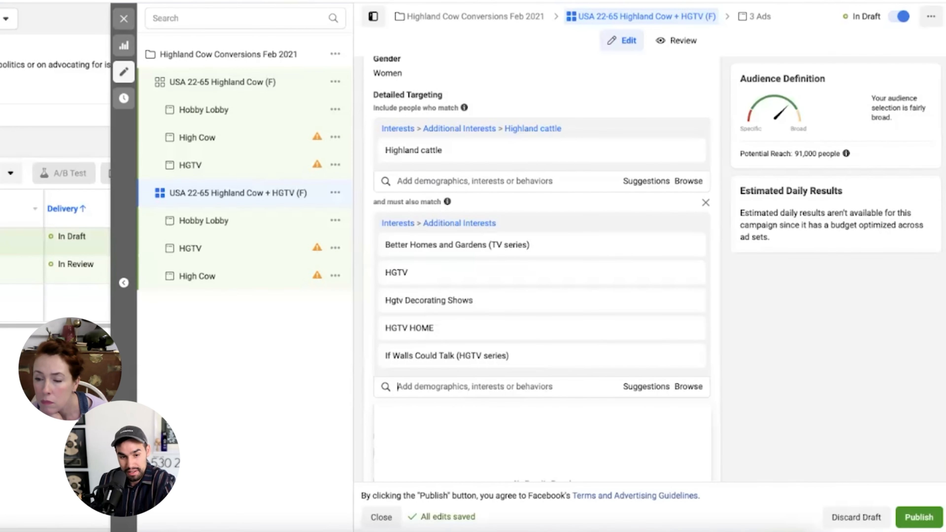
{"action": "key", "text": "Escape"}
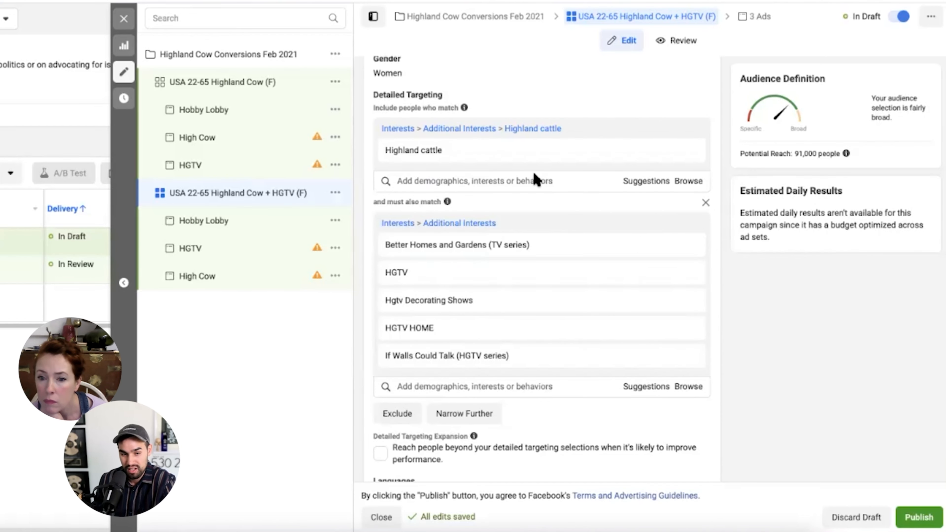
- Try adding the suggested interests National Cattlemen's Beef Association and Simmental cattle alongside Highland cattle in the included audience
{"action": "left_click", "coordinate": [653, 184]}
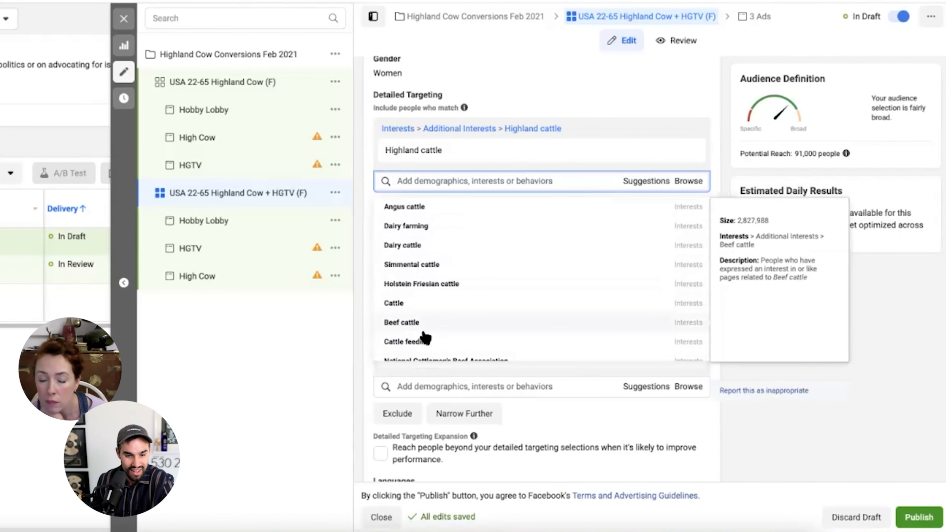
{"action": "scroll", "coordinate": [453, 308], "scroll_direction": "down", "scroll_amount": 1}
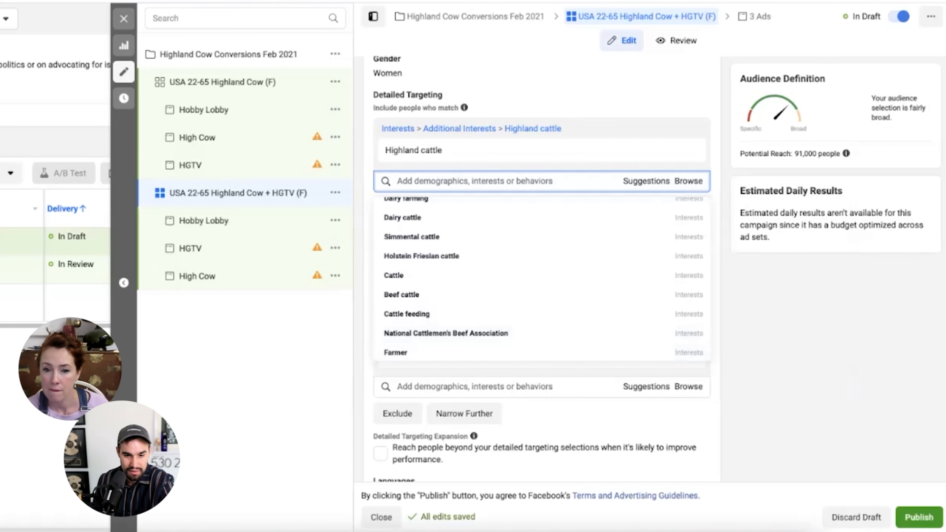
{"action": "left_click", "coordinate": [562, 135]}
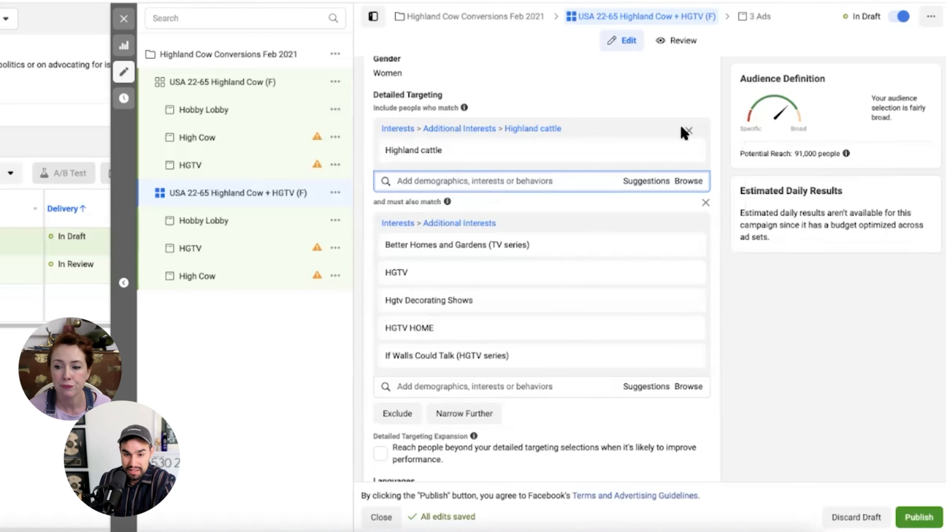
{"action": "left_click", "coordinate": [638, 182]}
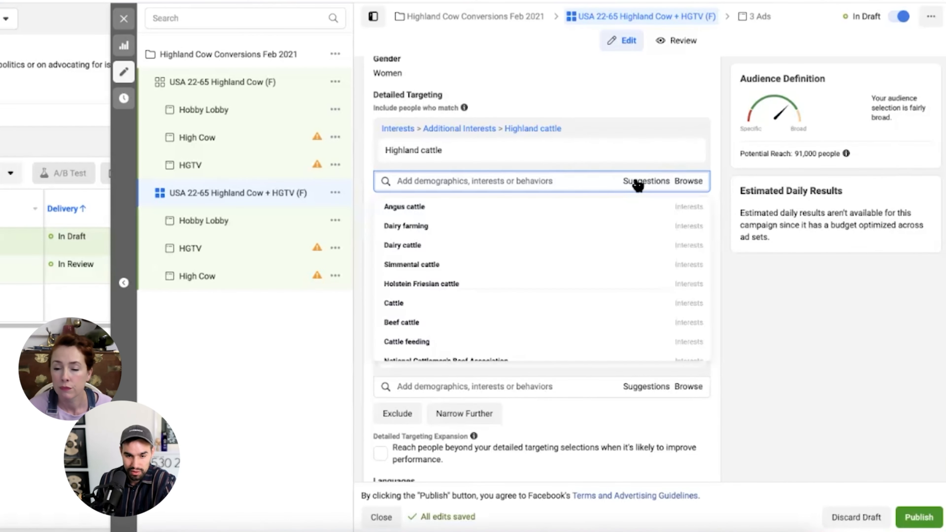
{"action": "scroll", "coordinate": [432, 321], "scroll_direction": "down", "scroll_amount": 1}
{"action": "scroll", "coordinate": [436, 321], "scroll_direction": "down", "scroll_amount": 2}
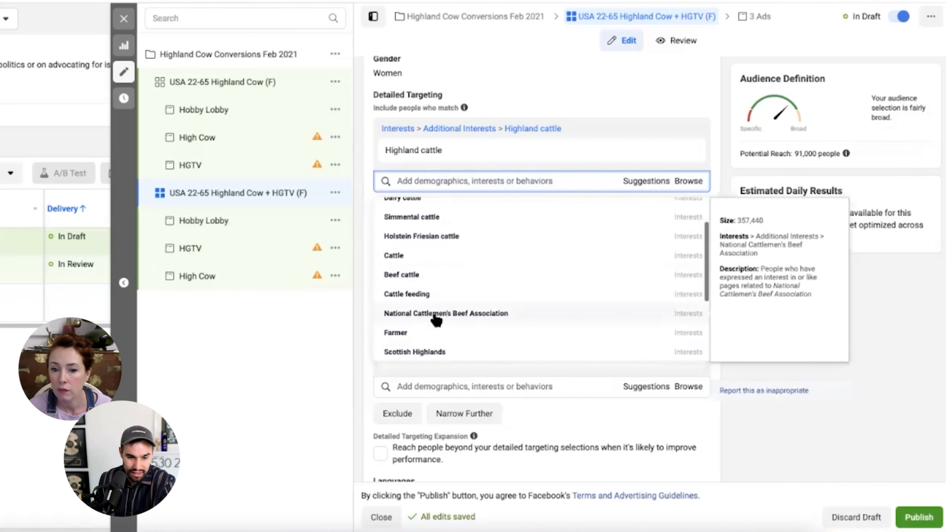
{"action": "left_click", "coordinate": [461, 317]}
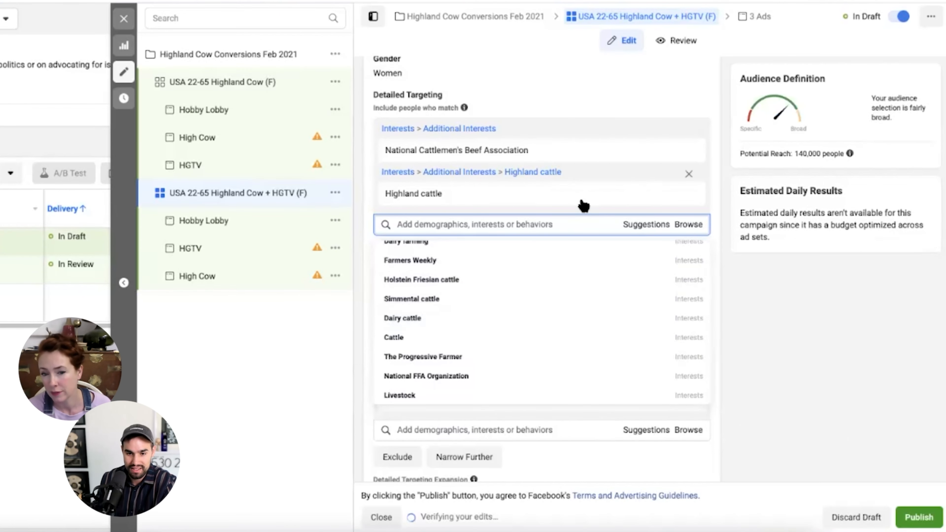
{"action": "left_click", "coordinate": [642, 225]}
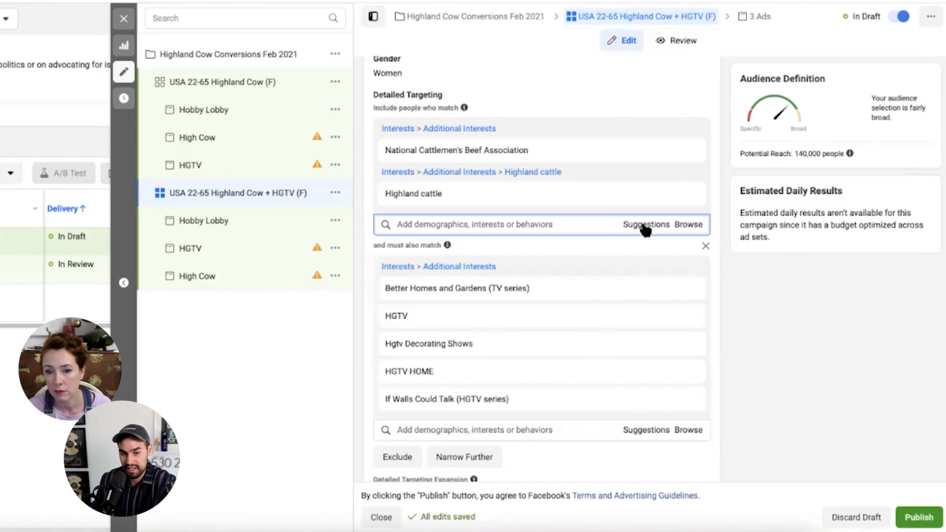
{"action": "left_click", "coordinate": [642, 224]}
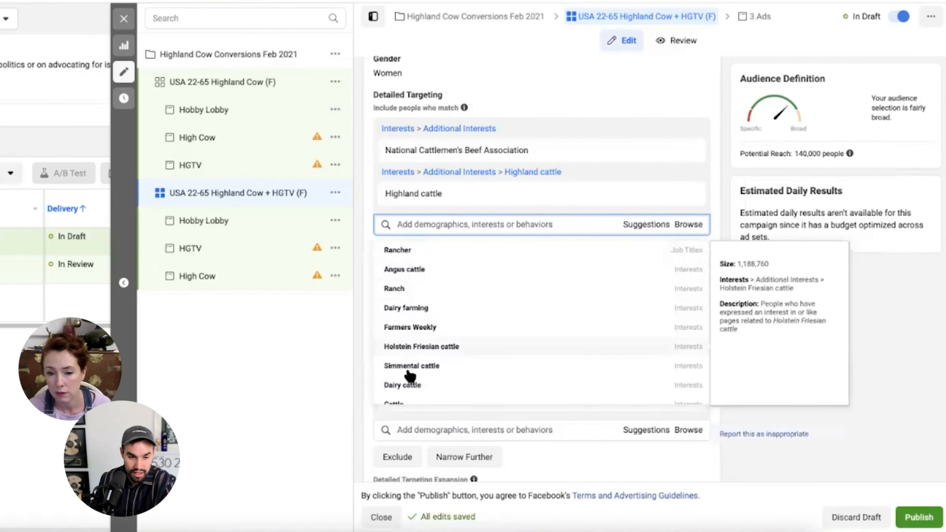
{"action": "left_click", "coordinate": [411, 369]}
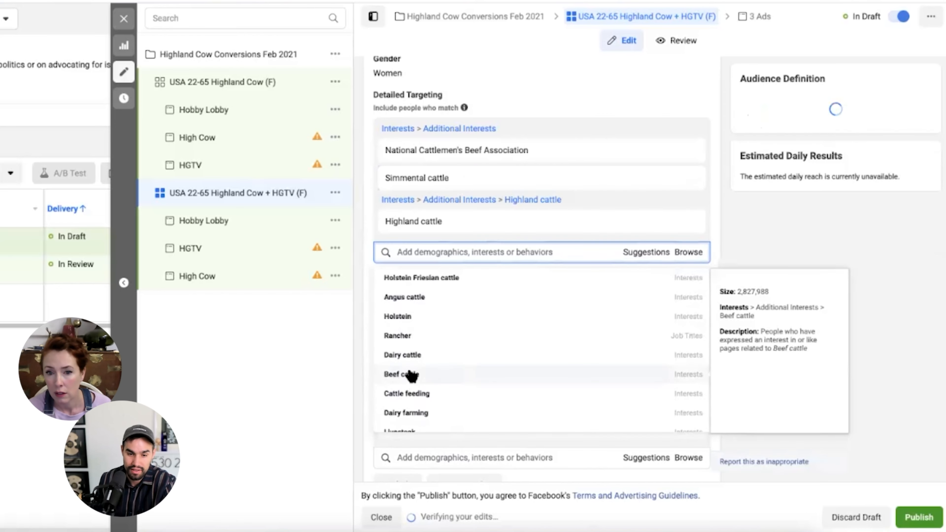
{"action": "left_click_drag", "start_coordinate": [795, 154], "coordinate": [821, 153]}
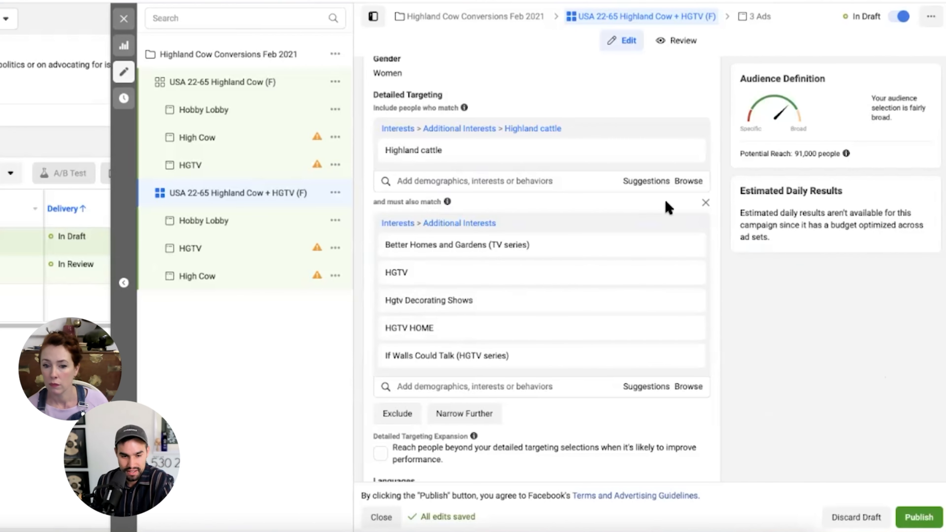
- Leave the HGTV ad set as an unpublished draft and duplicate it within the campaign
{"action": "scroll", "coordinate": [581, 288], "scroll_direction": "down", "scroll_amount": 3}
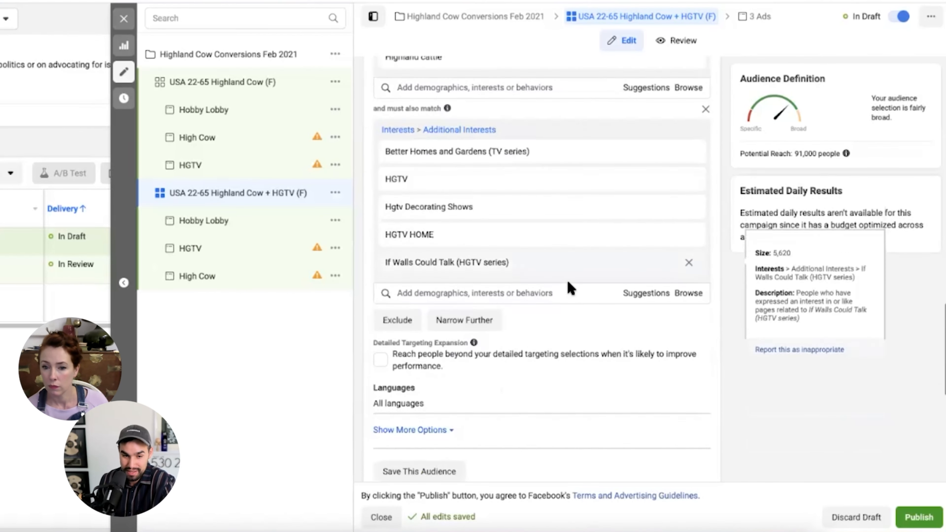
{"action": "scroll", "coordinate": [570, 289], "scroll_direction": "down", "scroll_amount": 2}
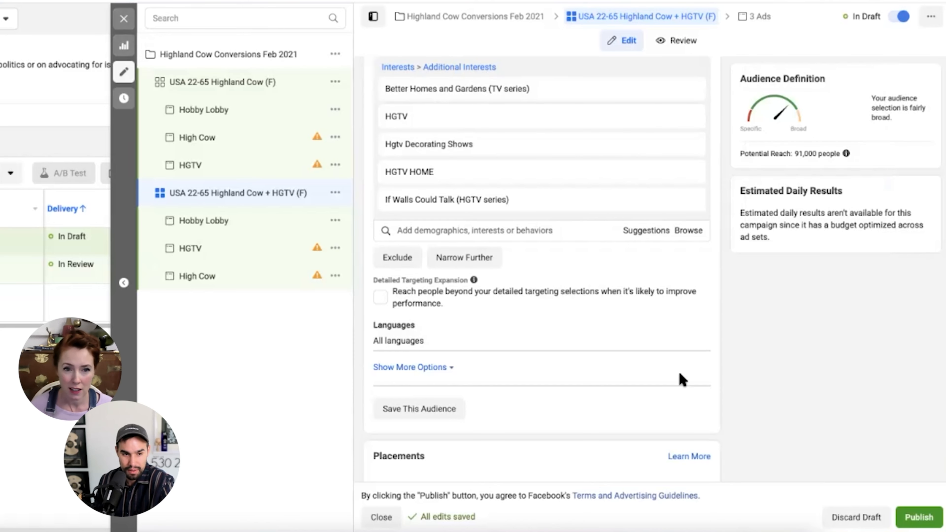
{"action": "left_click", "coordinate": [128, 21]}
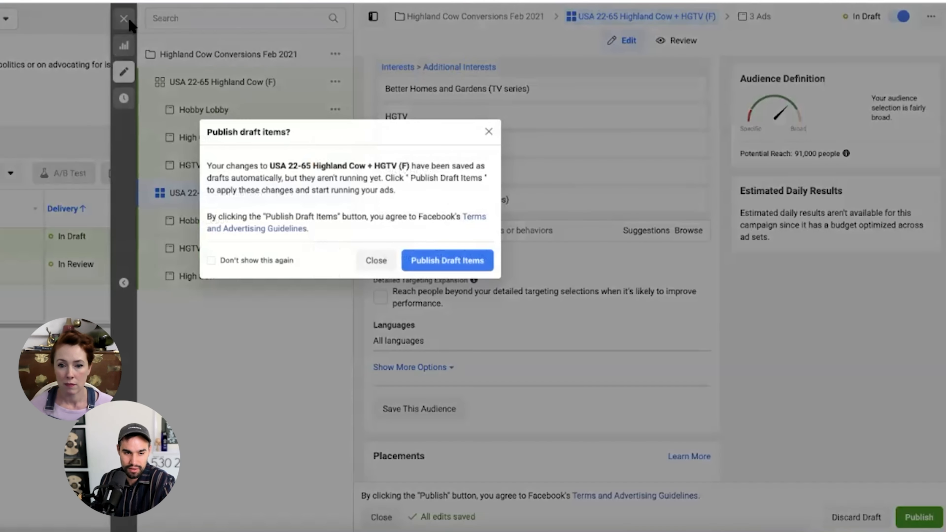
{"action": "left_click", "coordinate": [376, 260]}
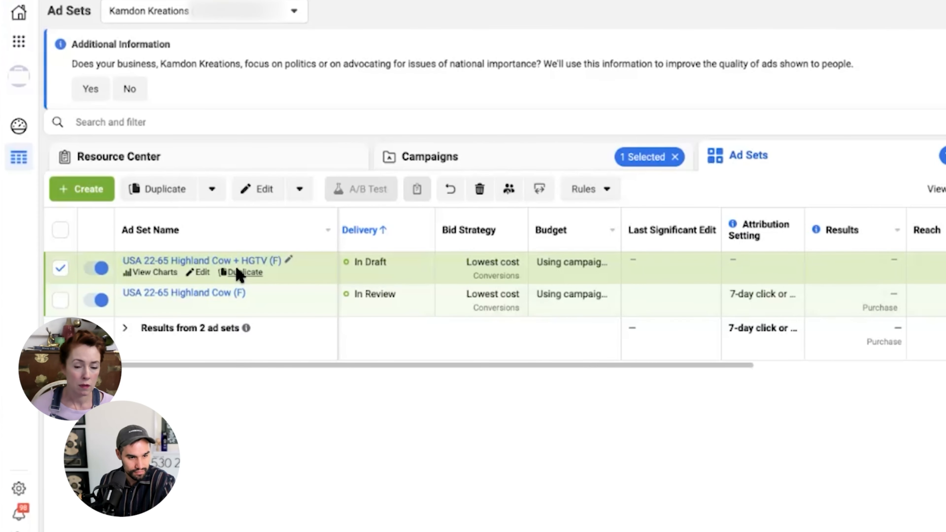
{"action": "left_click", "coordinate": [241, 272]}
{"action": "left_click", "coordinate": [663, 371]}
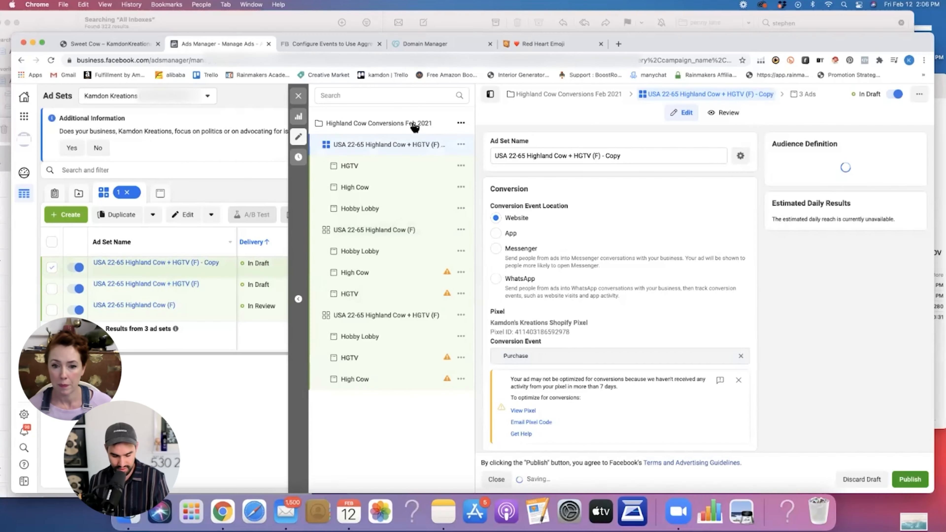
- Switch to Notes, copy the Audience 2 list of craft store interests, and return to Ads Manager in Chrome
{"action": "key", "text": "super+Tab"}
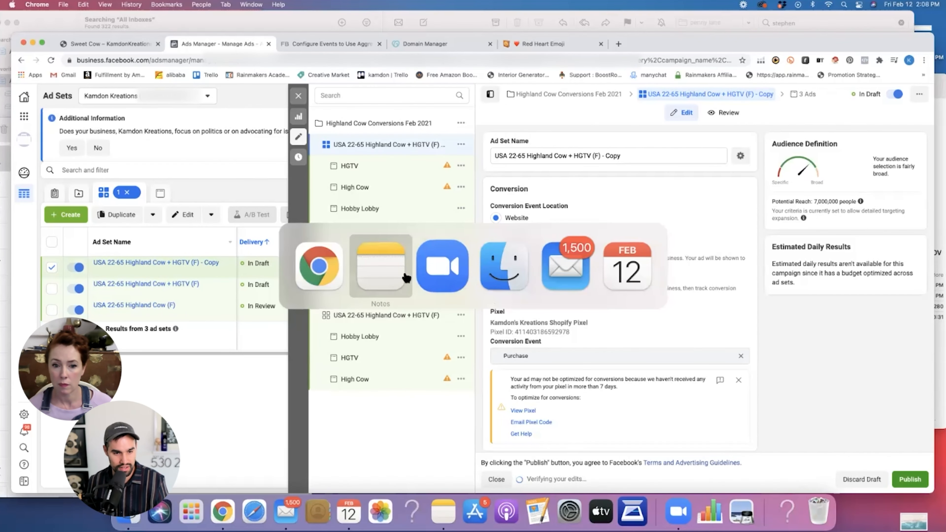
{"action": "left_click", "coordinate": [406, 278]}
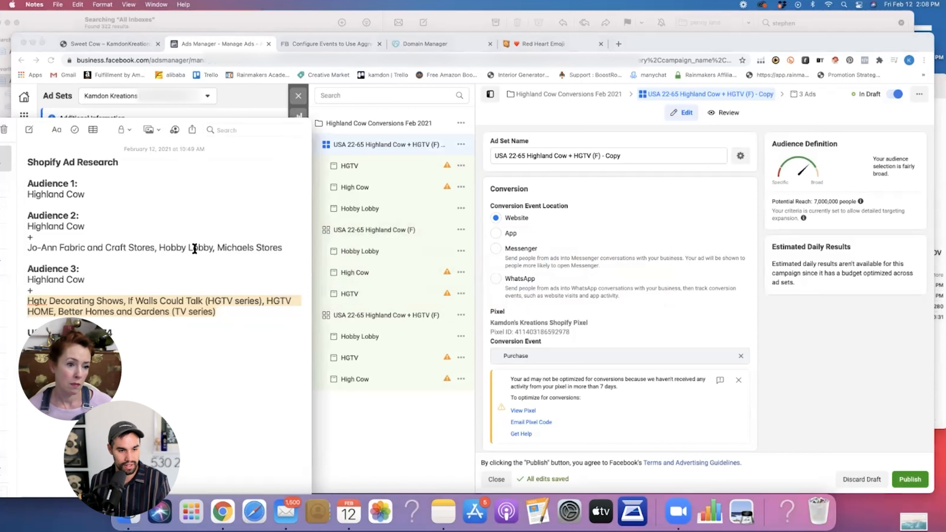
{"action": "left_click_drag", "start_coordinate": [280, 247], "coordinate": [37, 248]}
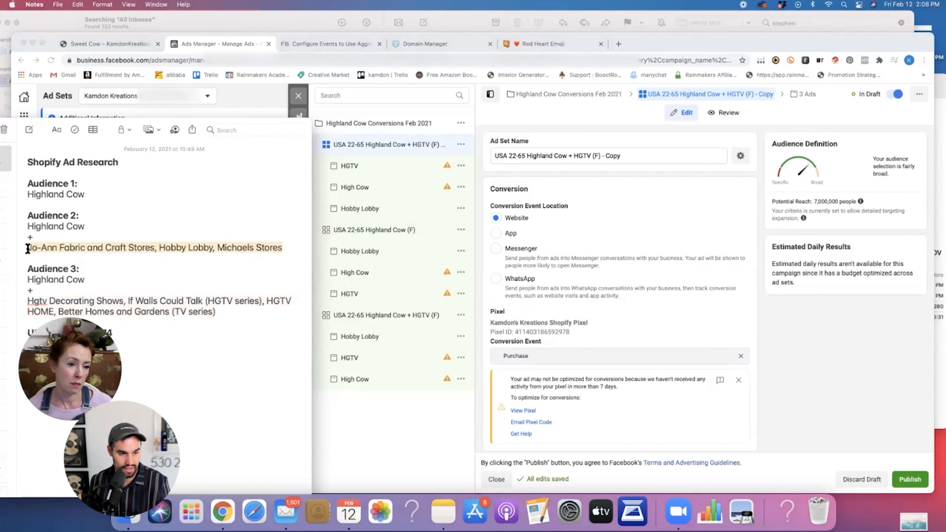
{"action": "left_click", "coordinate": [553, 285]}
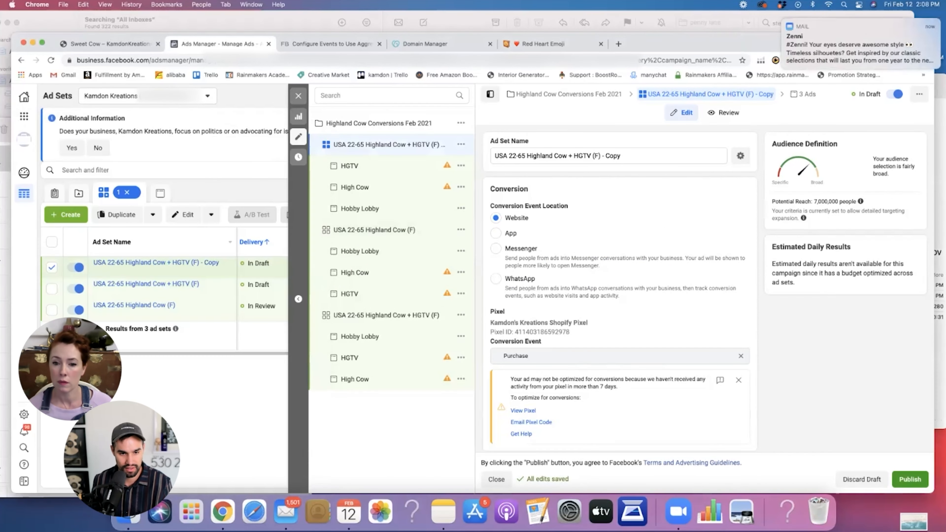
- Rename the duplicated ad set as USA 22-65 Highland Cow + DIYers (F)
{"action": "double_click", "coordinate": [576, 156]}
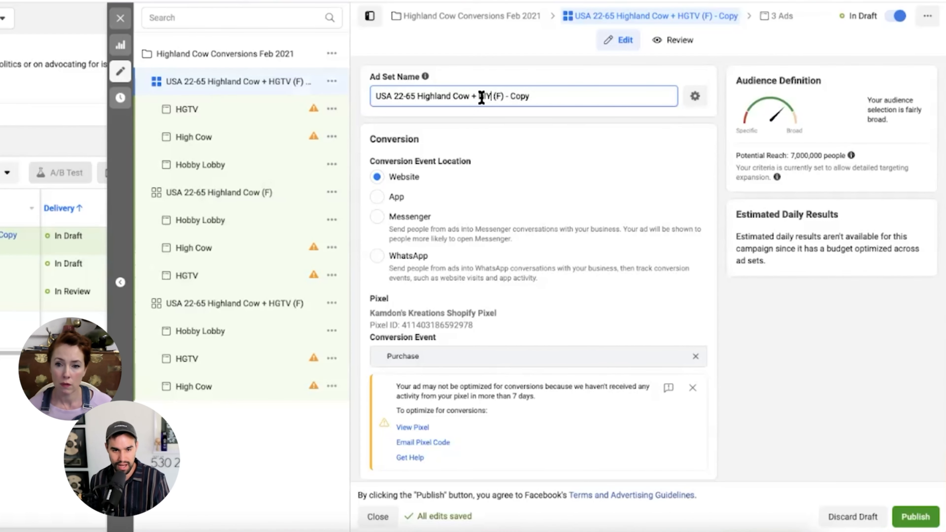
{"action": "type", "text": "DIYers"}
{"action": "left_click_drag", "start_coordinate": [516, 96], "coordinate": [564, 98]}
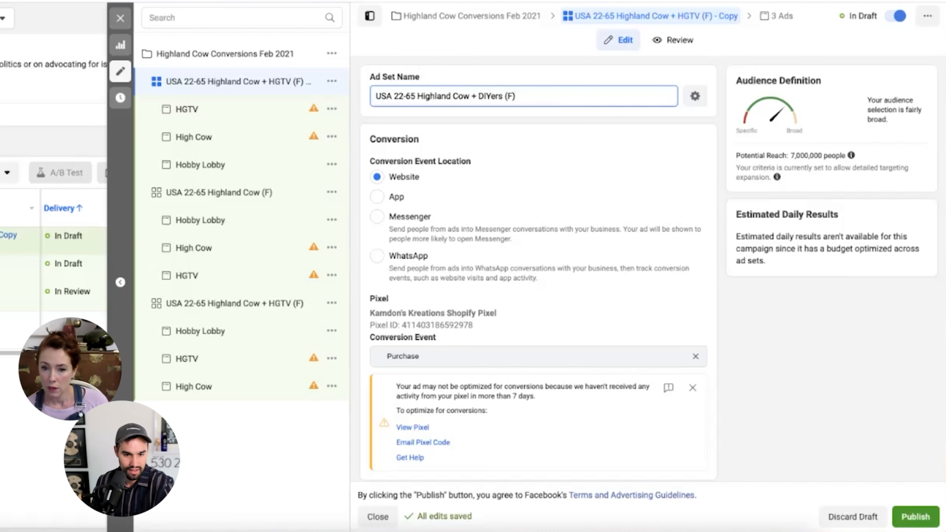
- Narrow the audience to people who also match Jo-Ann Fabric and Craft Stores, Hobby Lobby or Michaels Stores
{"action": "scroll", "coordinate": [538, 269], "scroll_direction": "down", "scroll_amount": 8}
{"action": "scroll", "coordinate": [538, 269], "scroll_direction": "down", "scroll_amount": 10}
{"action": "scroll", "coordinate": [628, 269], "scroll_direction": "down", "scroll_amount": 6}
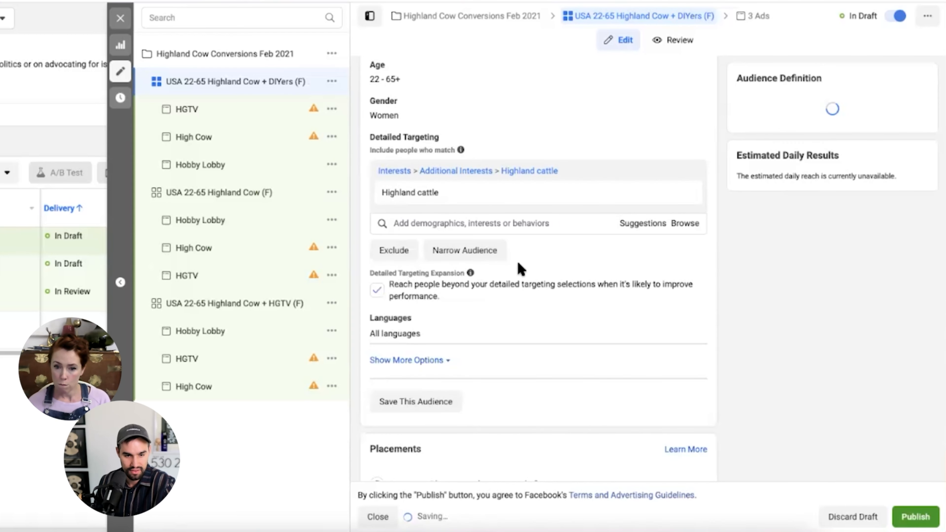
{"action": "left_click", "coordinate": [485, 257]}
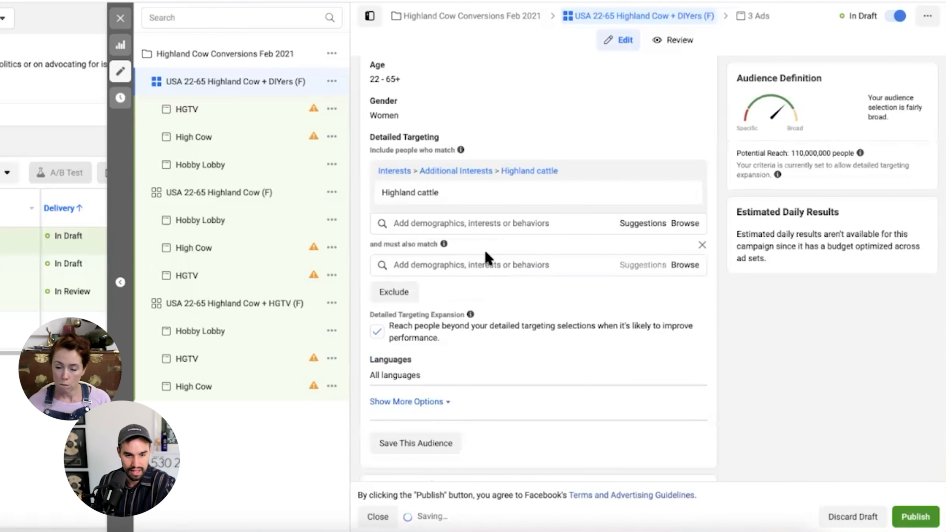
{"action": "left_click", "coordinate": [433, 265]}
{"action": "type", "text": "Jo-Ann Fabric and Craft Stores, Hobby Lobby, Michaels Stores"}
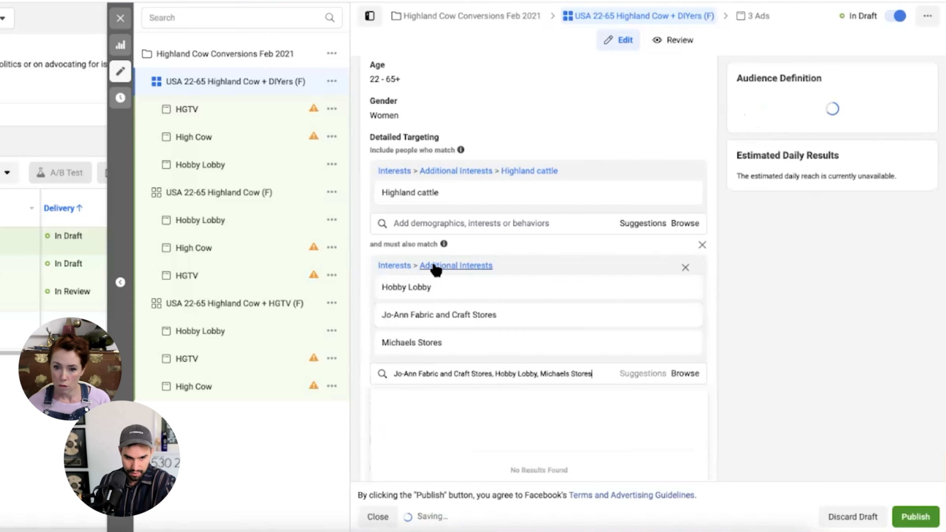
{"action": "key", "text": "Escape"}
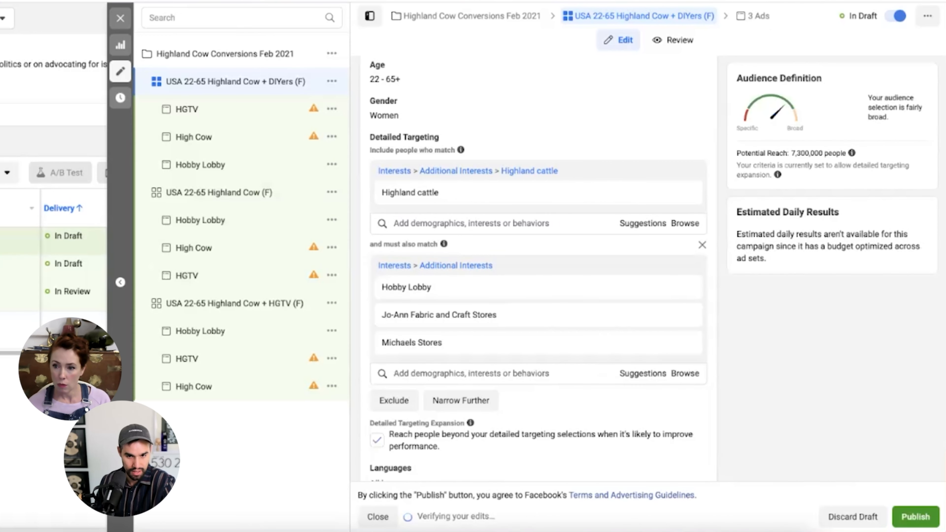
- Turn off detailed targeting expansion for the DIYers ad set and close its editor without publishing the draft
{"action": "left_click", "coordinate": [380, 440]}
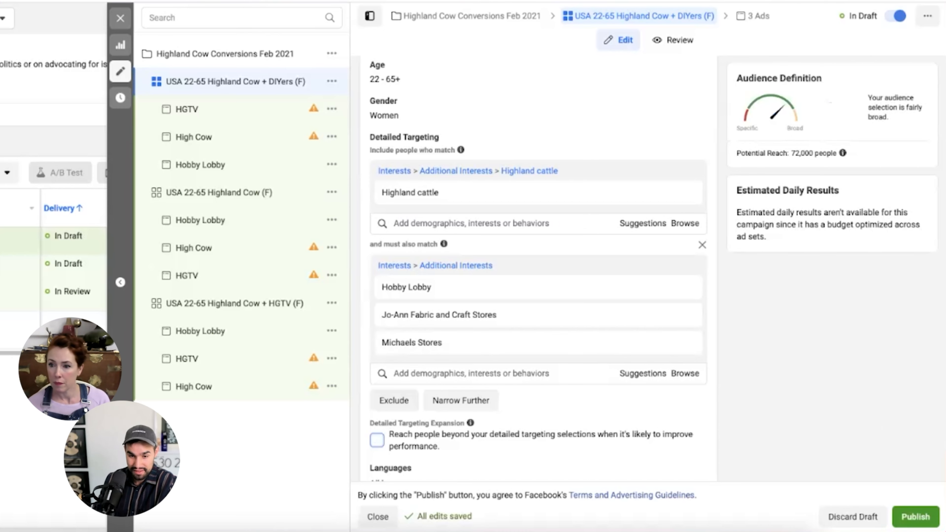
{"action": "scroll", "coordinate": [538, 268], "scroll_direction": "down", "scroll_amount": 6}
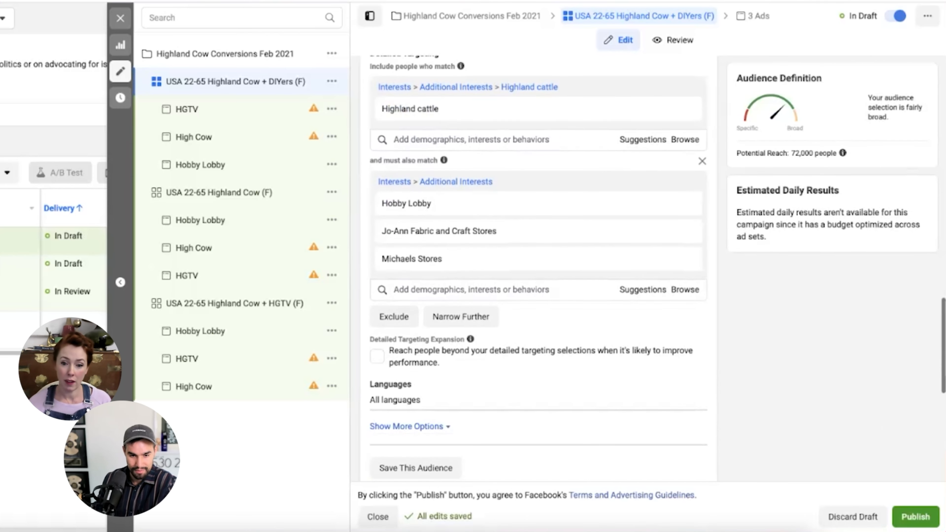
{"action": "scroll", "coordinate": [538, 268], "scroll_direction": "down", "scroll_amount": 4}
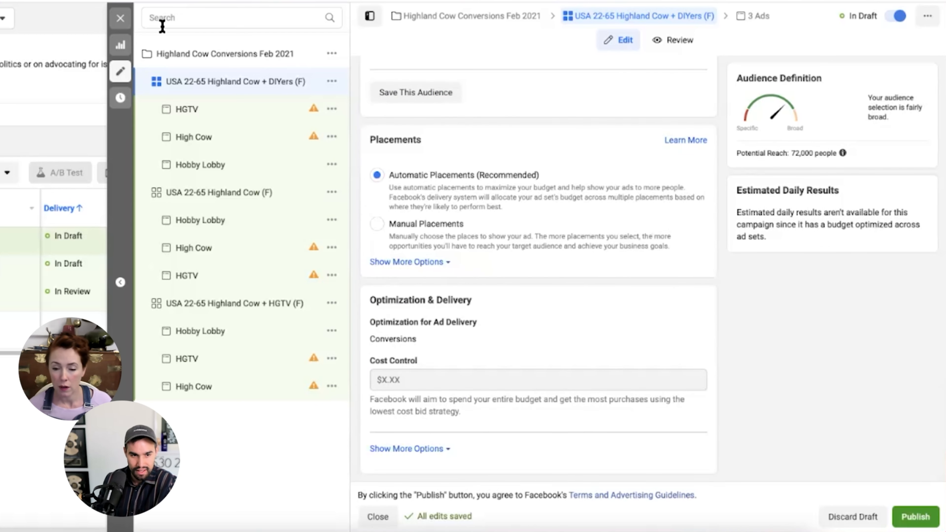
{"action": "left_click", "coordinate": [120, 18]}
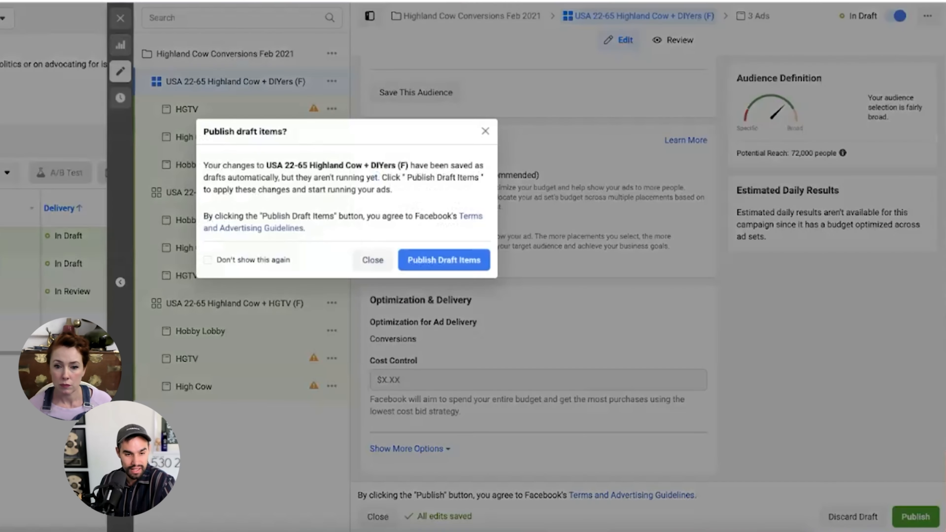
{"action": "left_click", "coordinate": [373, 260]}
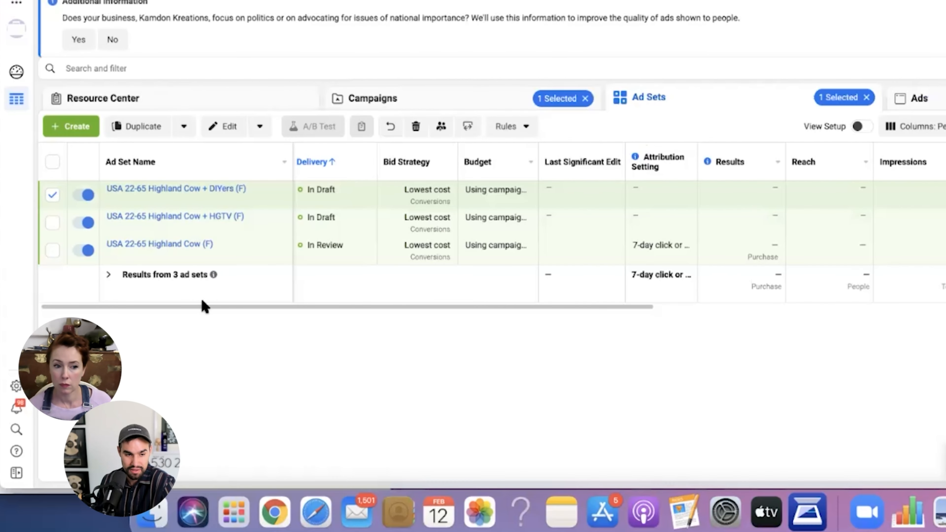
- Clear the ad set selection and open the list of ads in the USA 22-65 Highland Cow + DIYers (F) ad set
{"action": "left_click", "coordinate": [52, 195]}
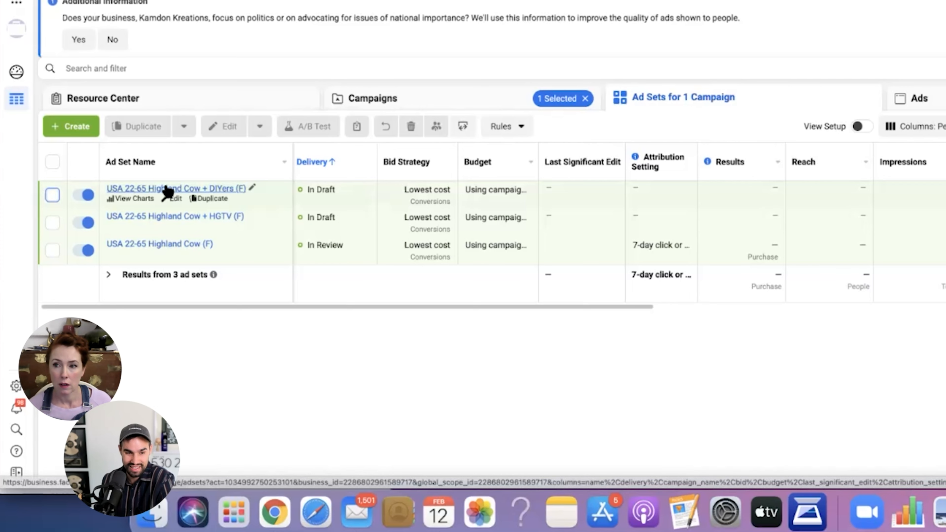
{"action": "left_click", "coordinate": [182, 189]}
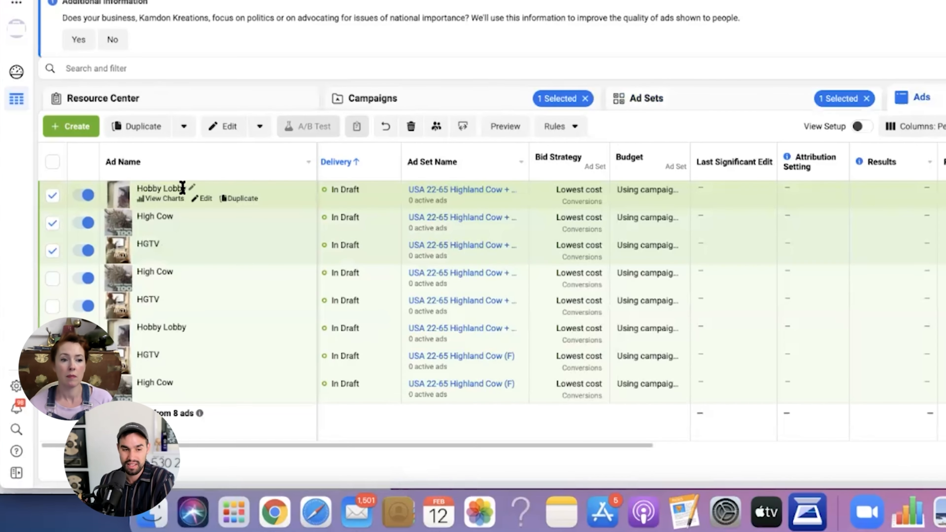
{"action": "left_click", "coordinate": [648, 99]}
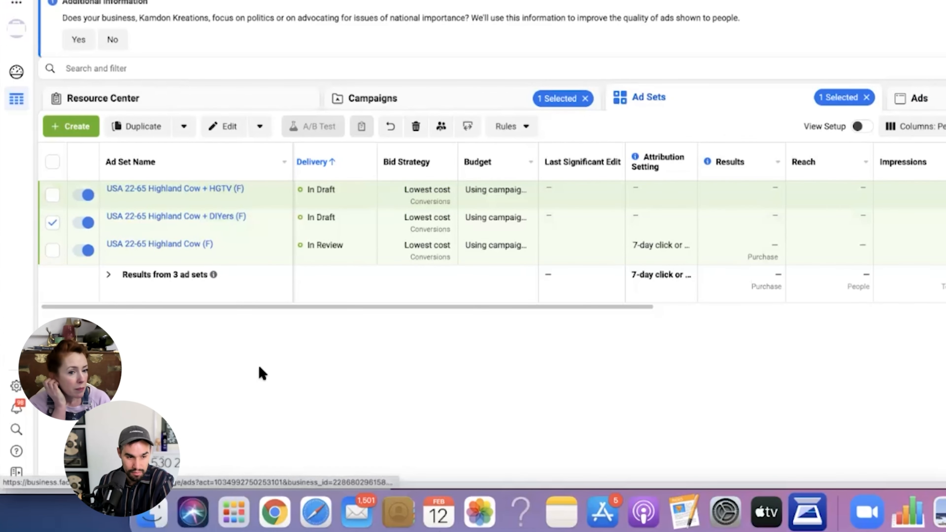
{"action": "left_click", "coordinate": [53, 226]}
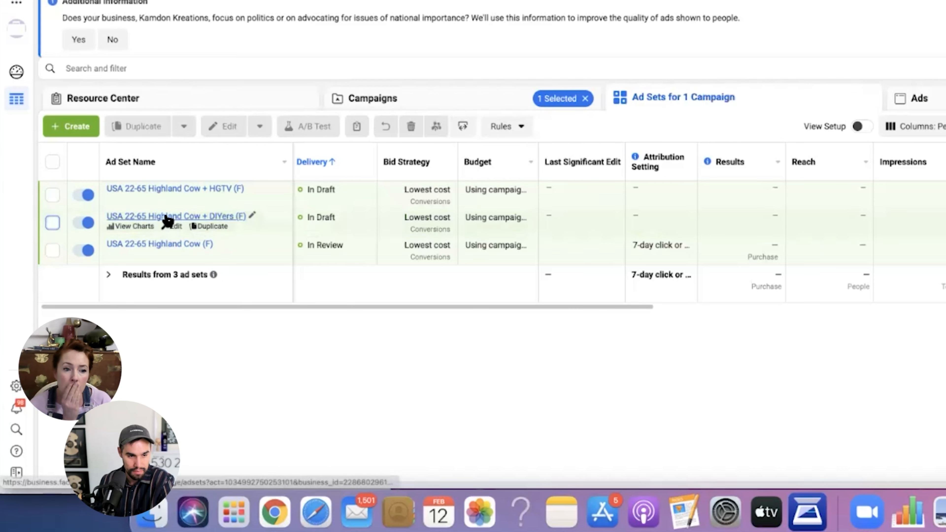
{"action": "left_click", "coordinate": [166, 218]}
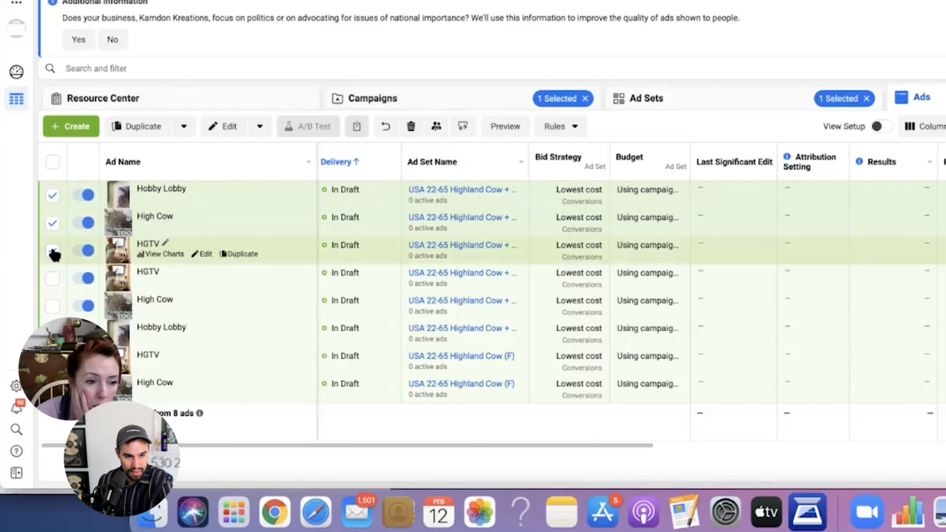
- View the ads of all three ad sets together, and reopen the list for the USA 22-65 Highland Cow + DIYers (F) ad set alone
{"action": "left_click", "coordinate": [645, 106]}
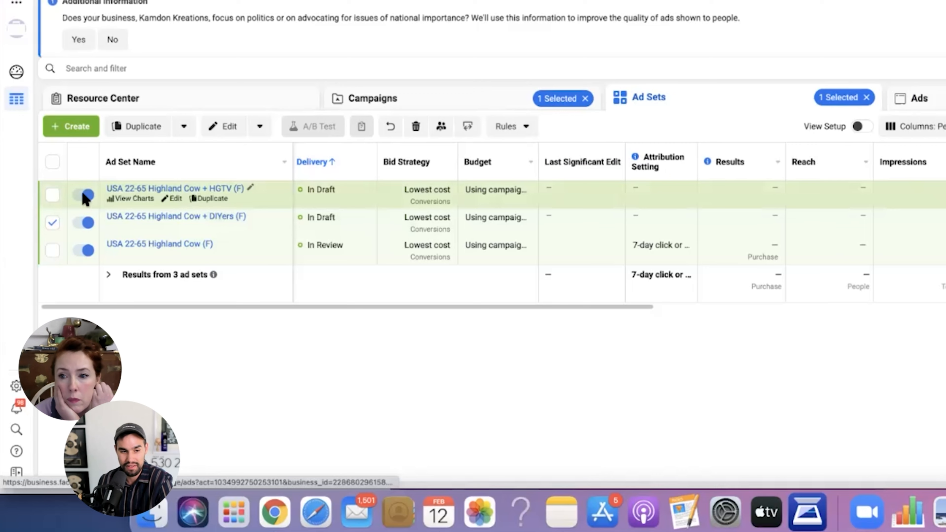
{"action": "left_click", "coordinate": [52, 161]}
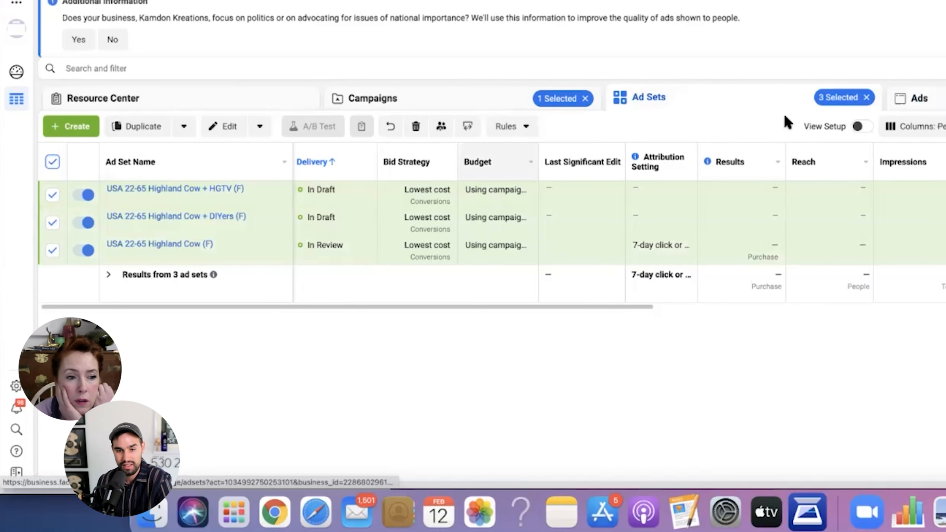
{"action": "left_click", "coordinate": [924, 110]}
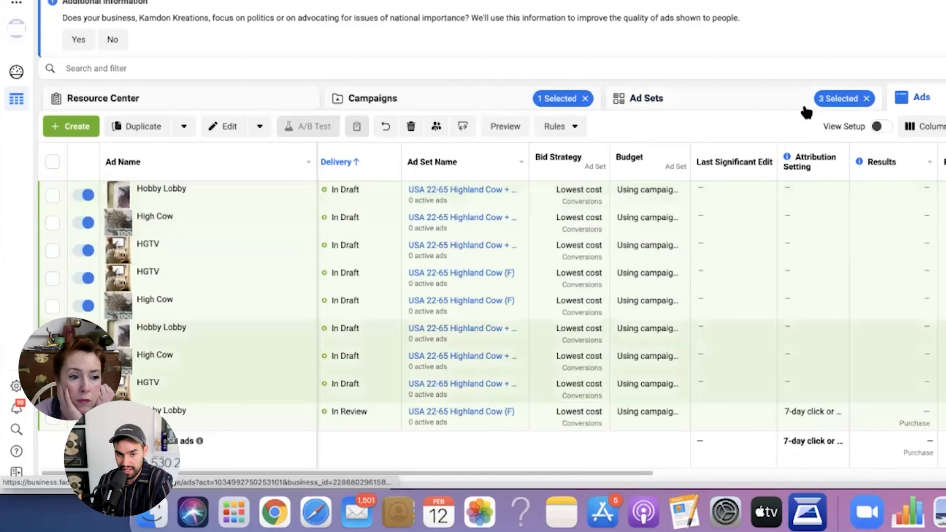
{"action": "left_click", "coordinate": [782, 108]}
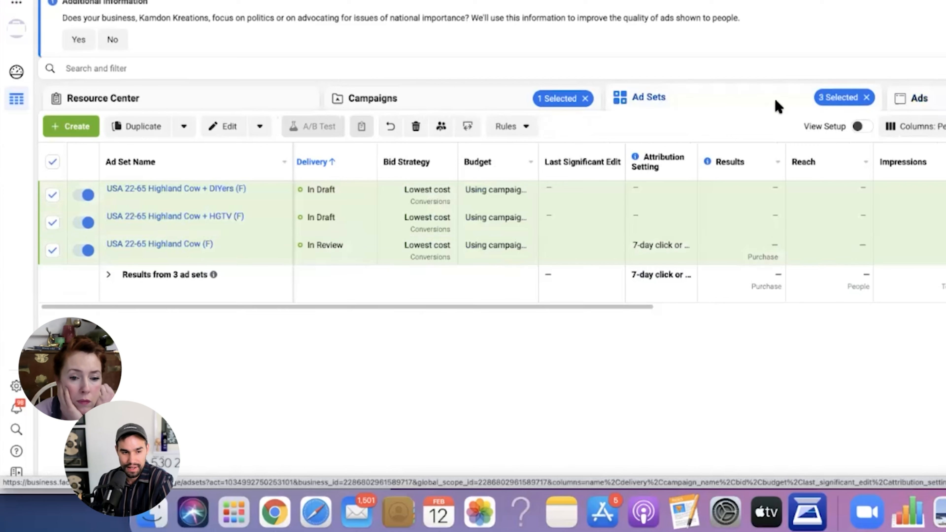
{"action": "left_click", "coordinate": [55, 165]}
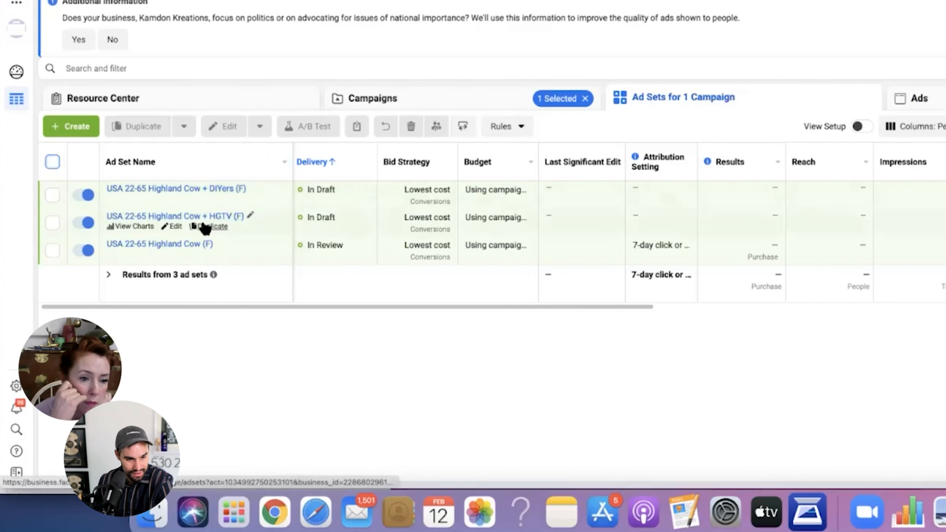
{"action": "left_click", "coordinate": [214, 188]}
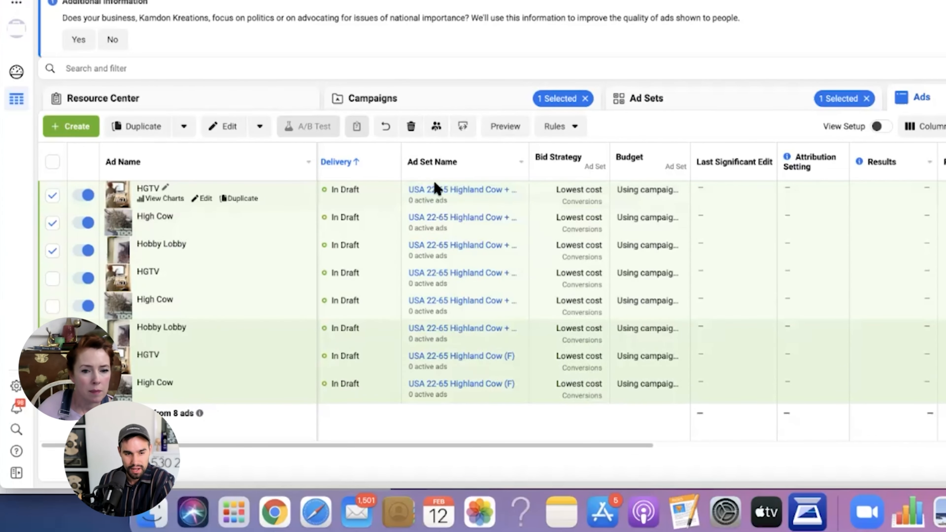
- Rename the HGTV ad in the DIYers ad set as HGTV - DIY, save it to draft and clear its selection
{"action": "left_click", "coordinate": [165, 187]}
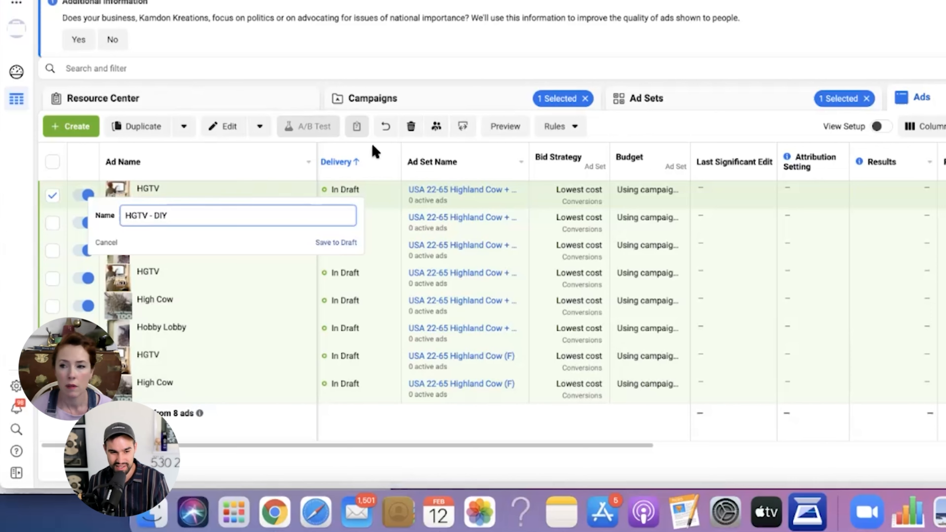
{"action": "left_click", "coordinate": [334, 459]}
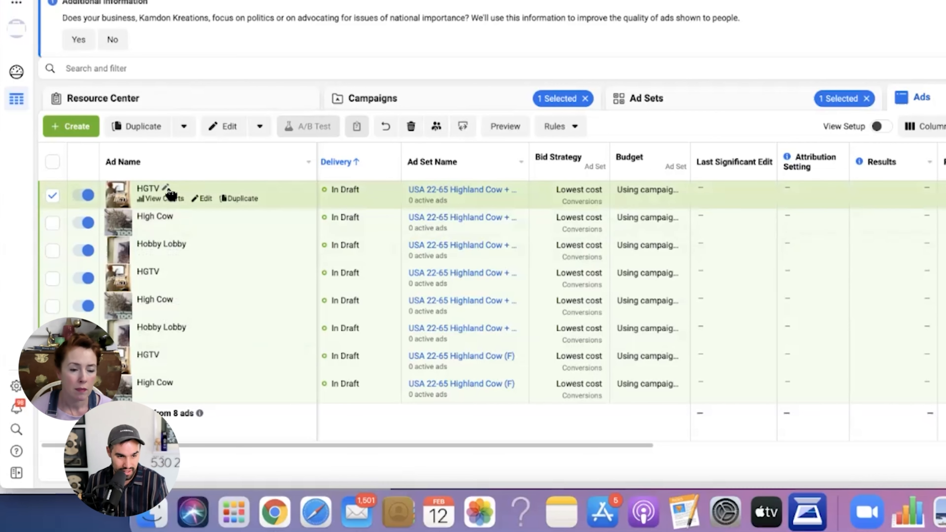
{"action": "left_click", "coordinate": [167, 188]}
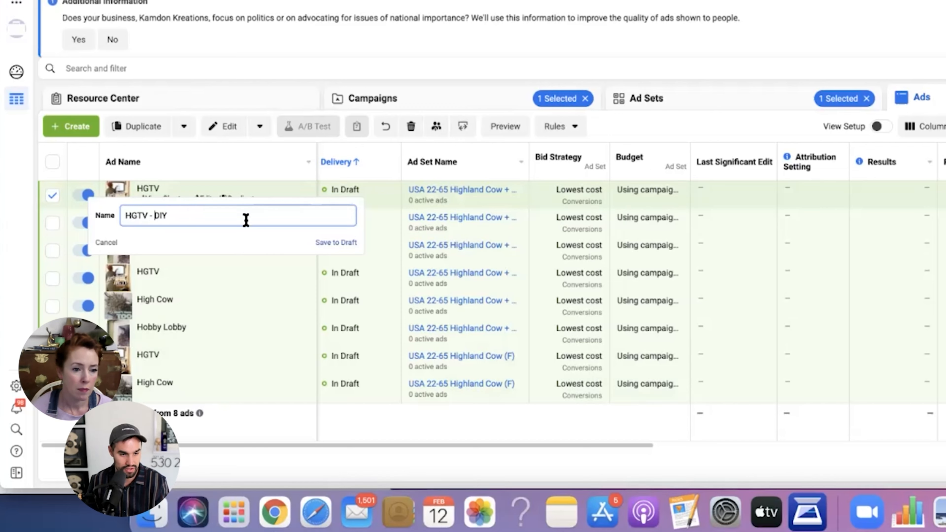
{"action": "left_click", "coordinate": [327, 243]}
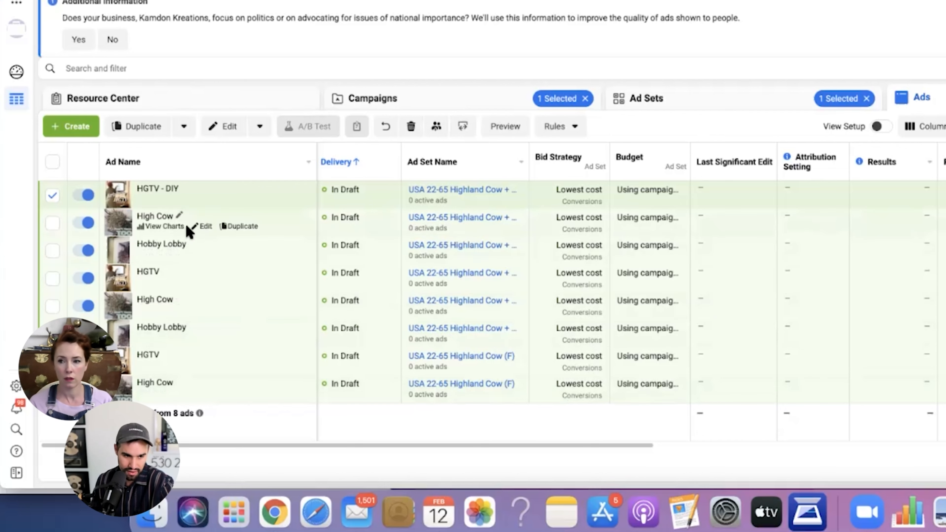
{"action": "left_click", "coordinate": [53, 195]}
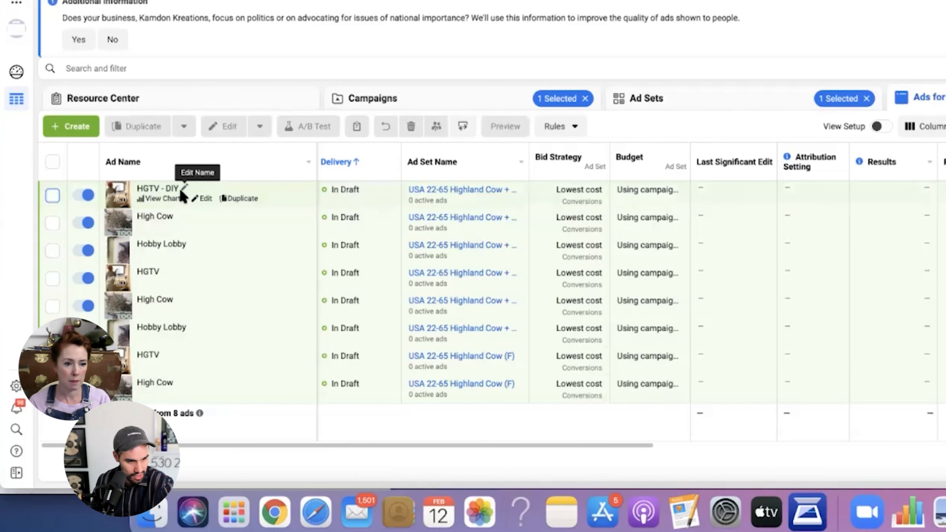
- Open the HGTV - DIY ad for editing and set its headline to "Download, Print & Enjoy!"
{"action": "left_click", "coordinate": [206, 199]}
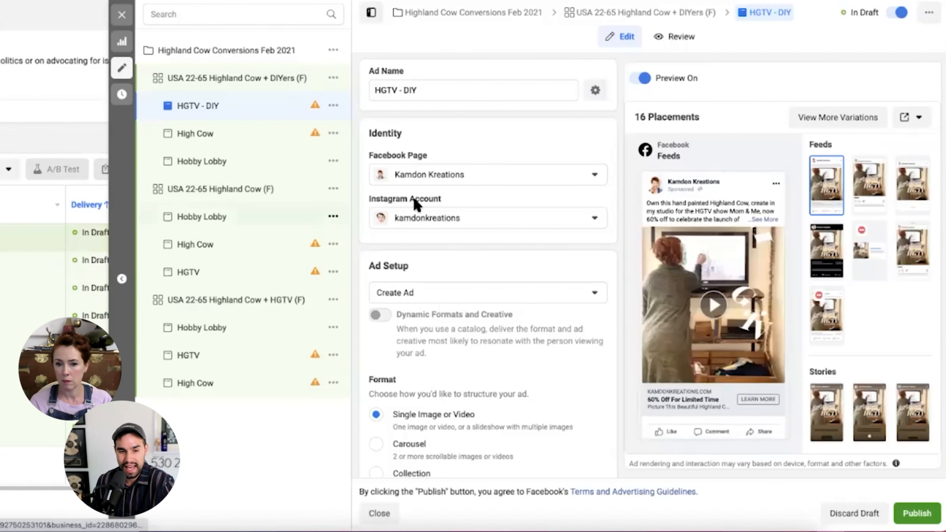
{"action": "scroll", "coordinate": [566, 328], "scroll_direction": "down", "scroll_amount": 5}
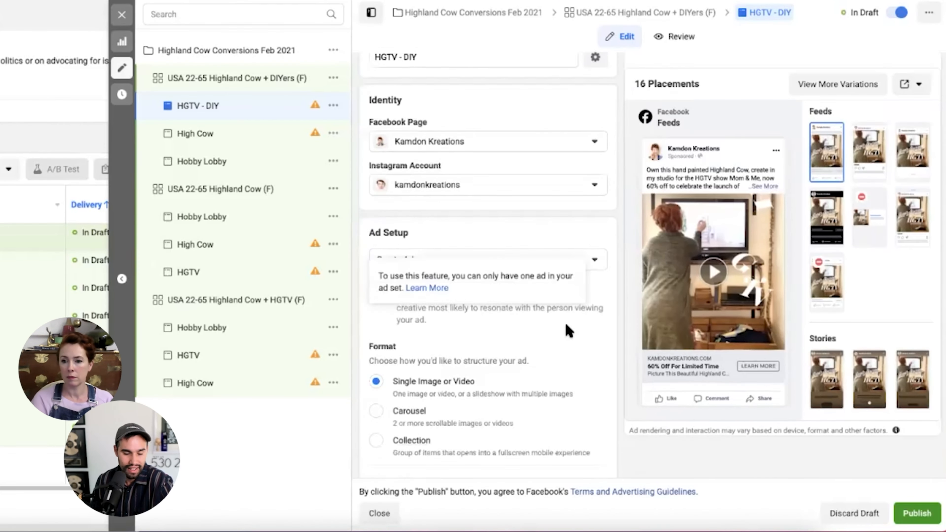
{"action": "scroll", "coordinate": [569, 331], "scroll_direction": "down", "scroll_amount": 4}
{"action": "scroll", "coordinate": [566, 326], "scroll_direction": "down", "scroll_amount": 4}
{"action": "left_click", "coordinate": [407, 328]}
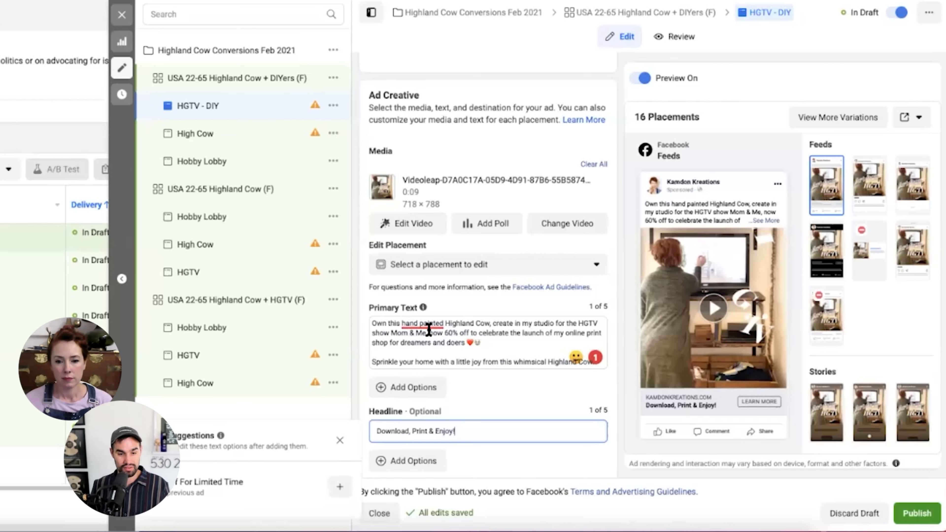
{"action": "mouse_move", "coordinate": [430, 329]}
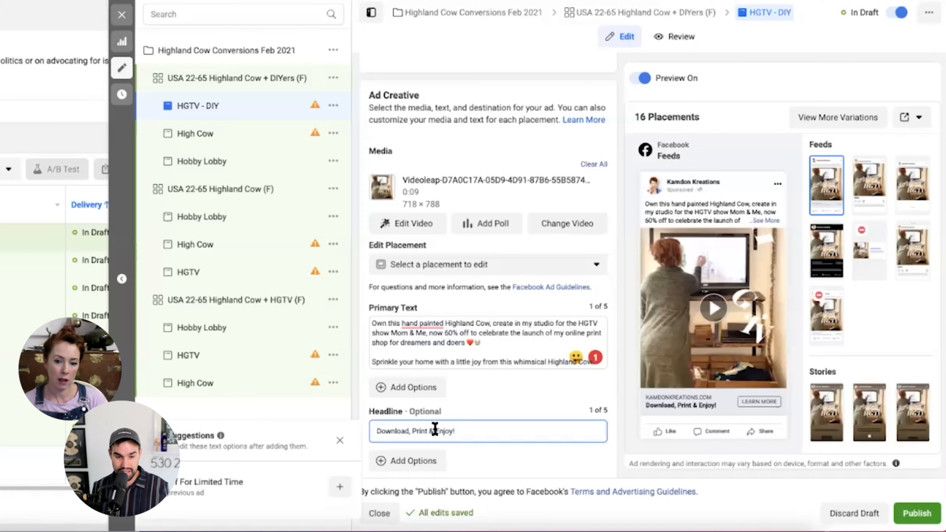
- Copy the entire headline text of the HGTV - DIY ad
{"action": "left_click_drag", "start_coordinate": [477, 438], "coordinate": [381, 437]}
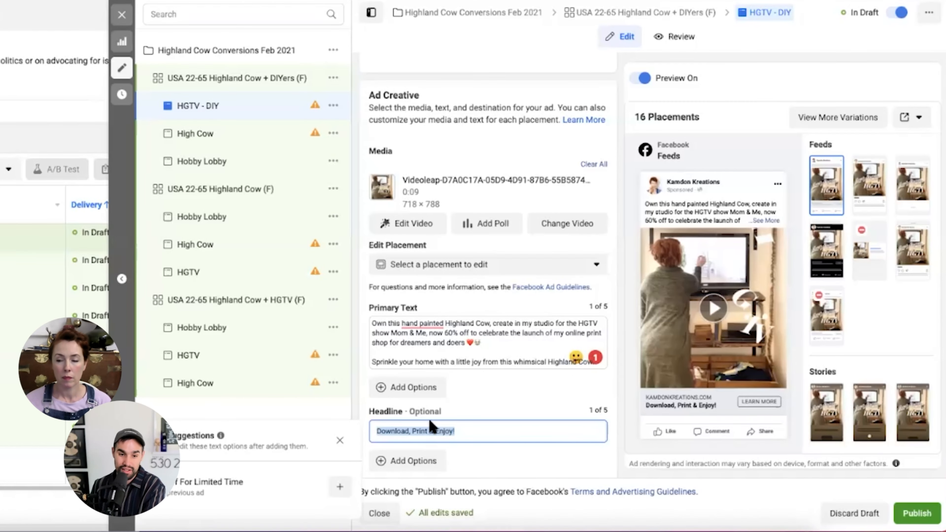
{"action": "scroll", "coordinate": [430, 425], "scroll_direction": "up", "scroll_amount": 1}
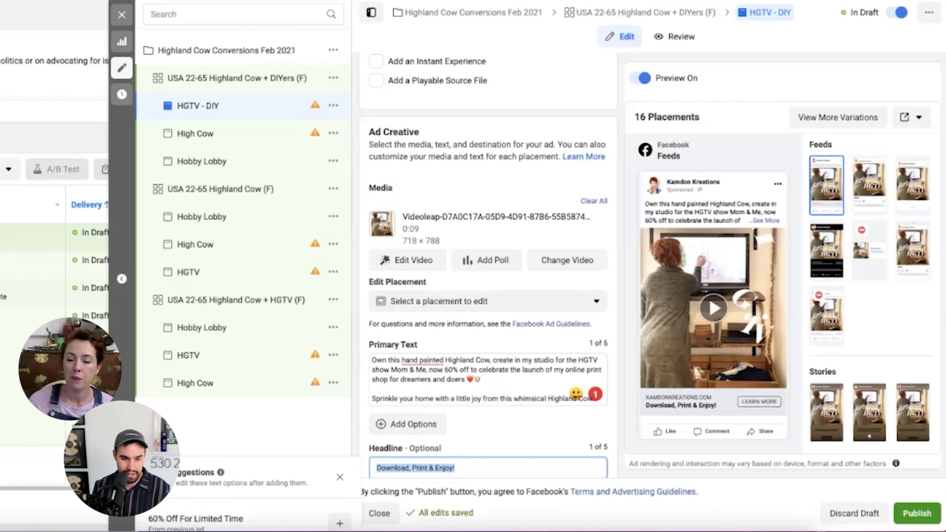
{"action": "scroll", "coordinate": [495, 384], "scroll_direction": "down", "scroll_amount": 1}
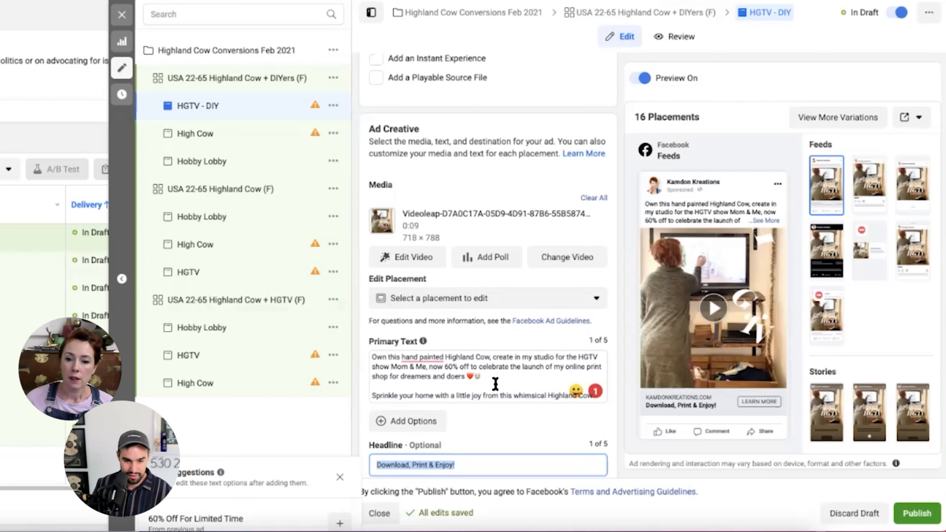
{"action": "scroll", "coordinate": [496, 384], "scroll_direction": "down", "scroll_amount": 1}
{"action": "left_click", "coordinate": [435, 436]}
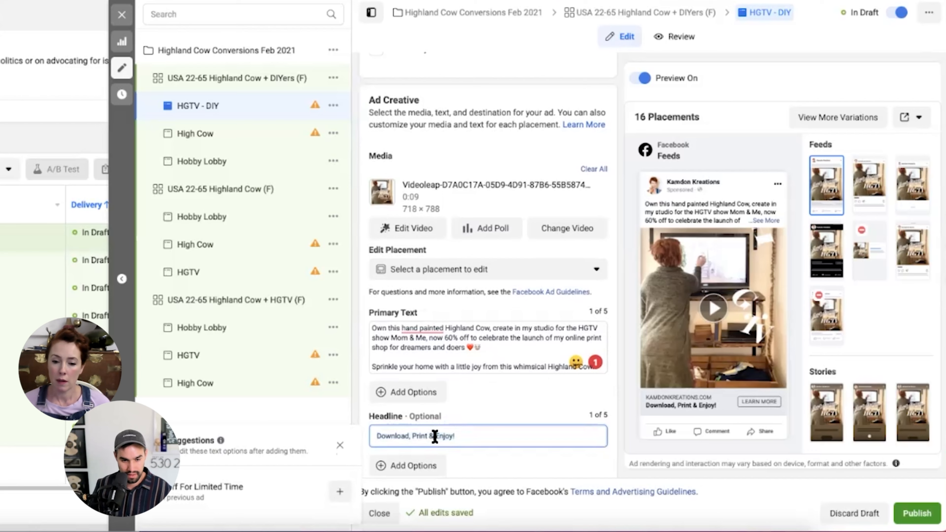
{"action": "triple_click", "coordinate": [380, 437]}
{"action": "key", "text": "ctrl+c"}
{"action": "scroll", "coordinate": [430, 436], "scroll_direction": "down", "scroll_amount": 1}
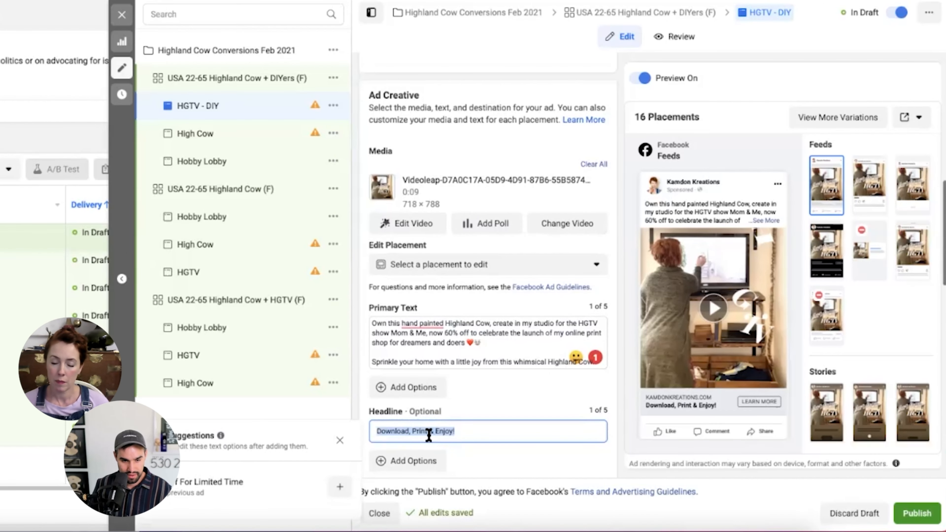
- Replace the headline of the Hobby Lobby ad in the DIYers ad set with the copied "Download, Print & Enjoy!"
{"action": "left_click", "coordinate": [203, 162]}
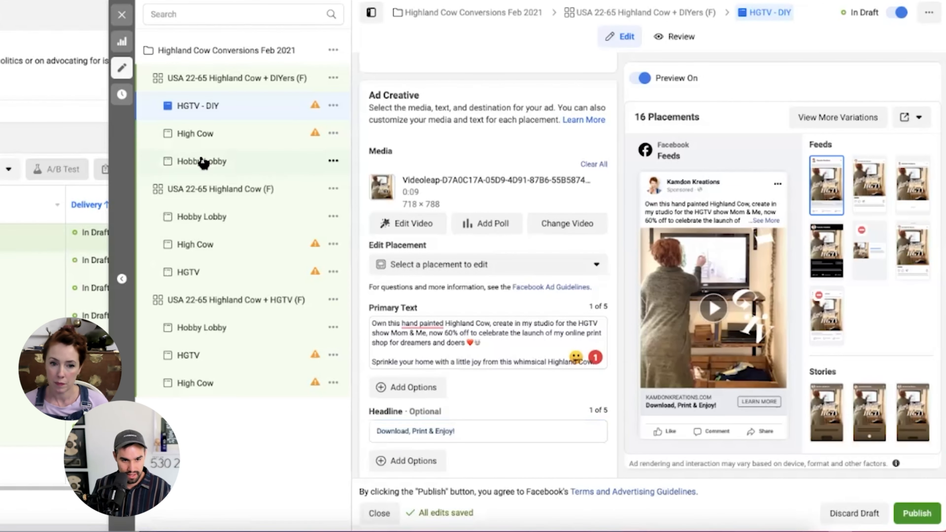
{"action": "scroll", "coordinate": [583, 303], "scroll_direction": "down", "scroll_amount": 8}
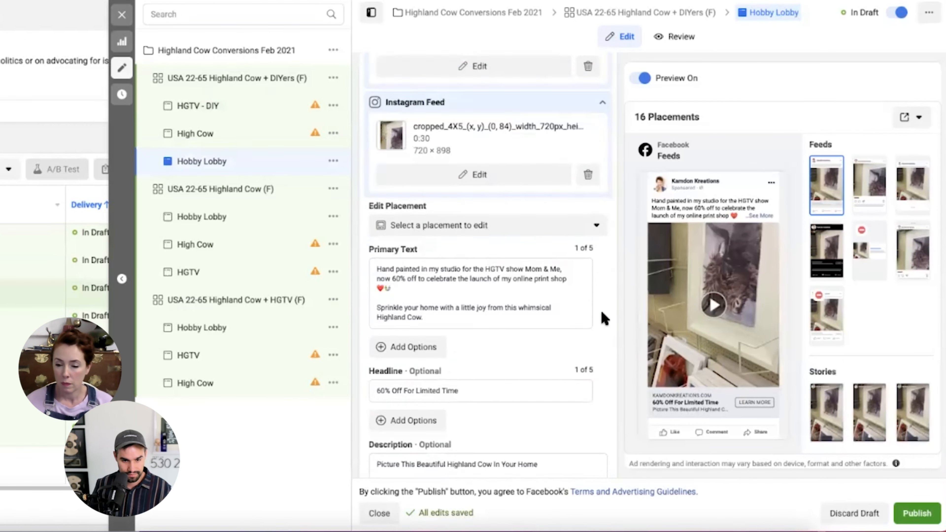
{"action": "scroll", "coordinate": [603, 319], "scroll_direction": "down", "scroll_amount": 4}
{"action": "left_click", "coordinate": [460, 228]}
{"action": "left_click_drag", "start_coordinate": [460, 228], "coordinate": [380, 228]}
{"action": "key", "text": "ctrl+v"}
- Change the Hobby Lobby ad's description to "60% Off This Beautiful Highland Cow For Your Home"
{"action": "left_click", "coordinate": [380, 302]}
{"action": "type", "text": "60% Off"}
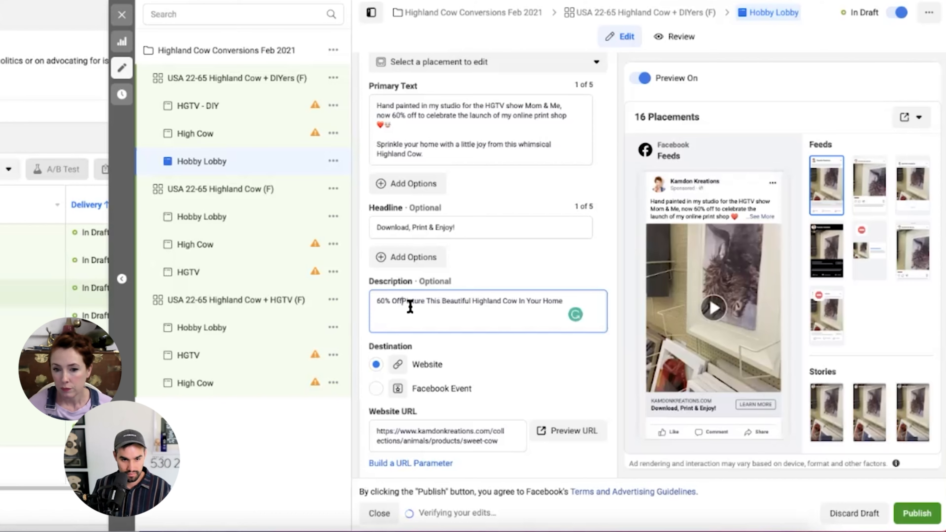
{"action": "double_click", "coordinate": [415, 304]}
{"action": "key", "text": "BackSpace"}
{"action": "double_click", "coordinate": [501, 302]}
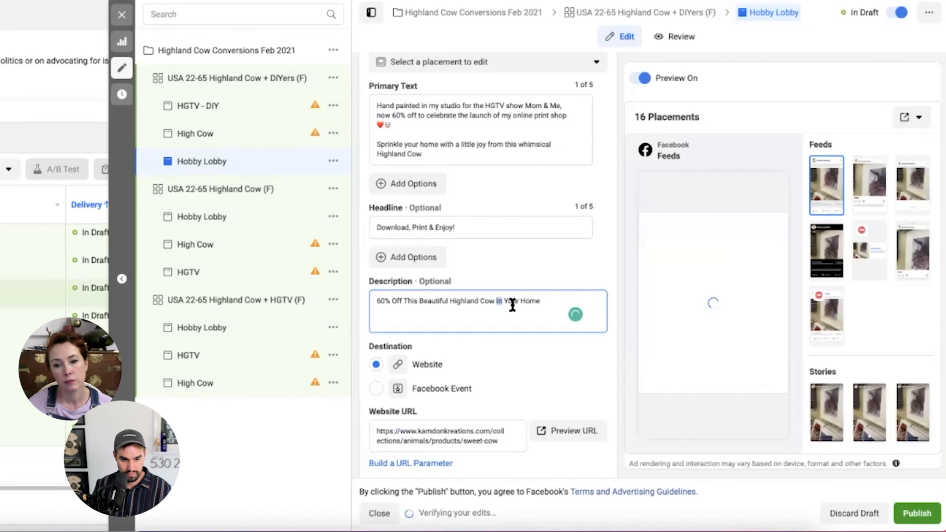
{"action": "type", "text": "For"}
- Add "for dreamers and doers" after "my online print shop" in the Hobby Lobby ad's primary text and close the editor without publishing
{"action": "scroll", "coordinate": [447, 317], "scroll_direction": "up", "scroll_amount": 1}
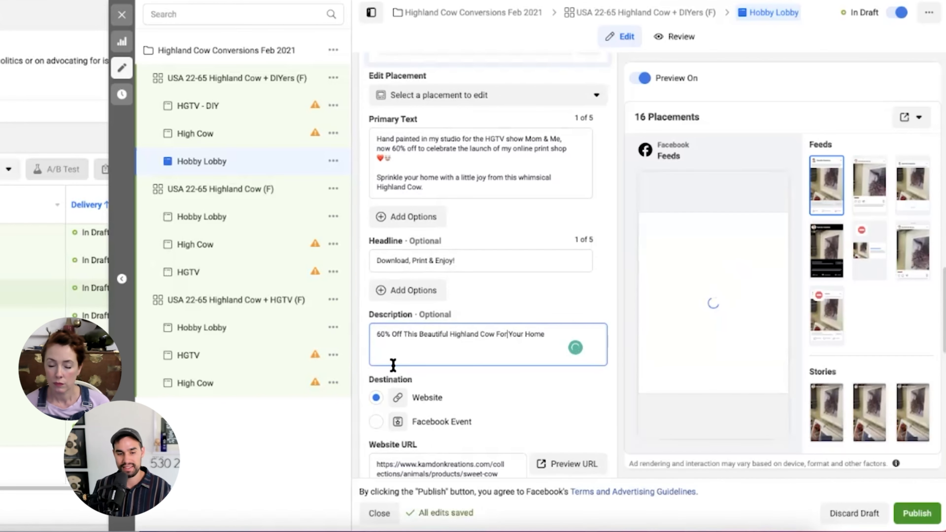
{"action": "scroll", "coordinate": [520, 359], "scroll_direction": "up", "scroll_amount": 2}
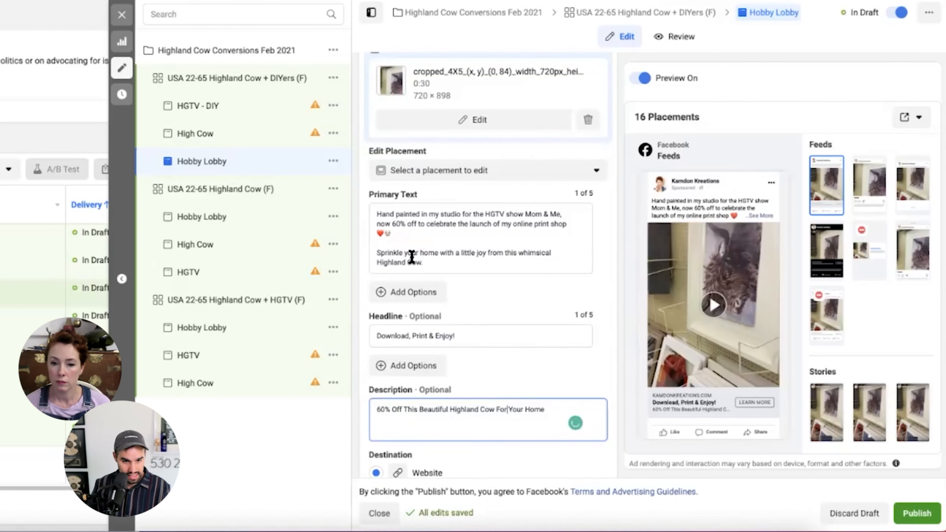
{"action": "left_click", "coordinate": [571, 231]}
{"action": "type", "text": "for dreamers & doers"}
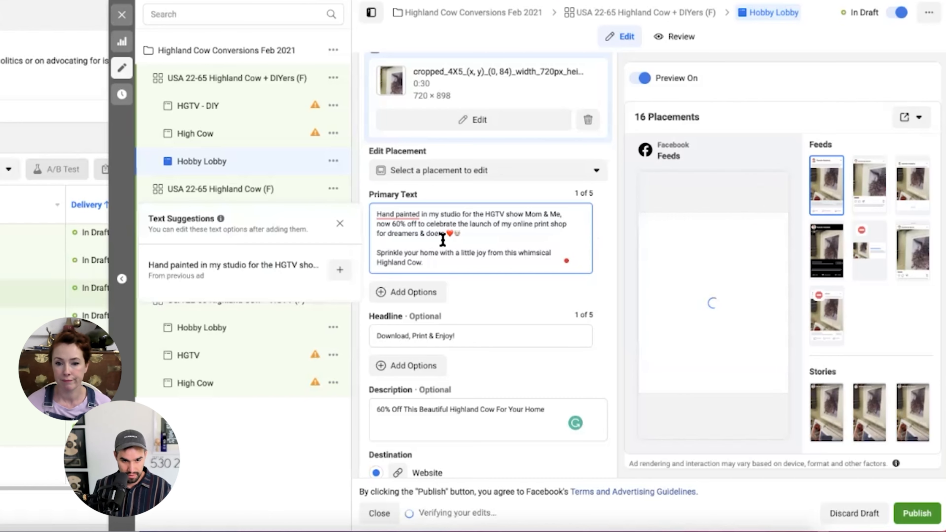
{"action": "left_click", "coordinate": [422, 234]}
{"action": "key", "text": "BackSpace"}
{"action": "type", "text": "and"}
{"action": "left_click", "coordinate": [489, 236]}
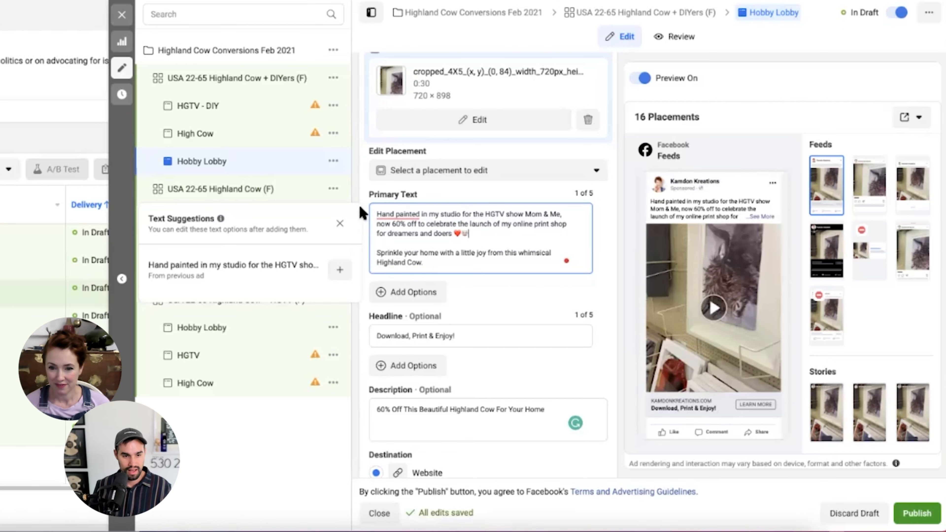
{"action": "left_click", "coordinate": [123, 15]}
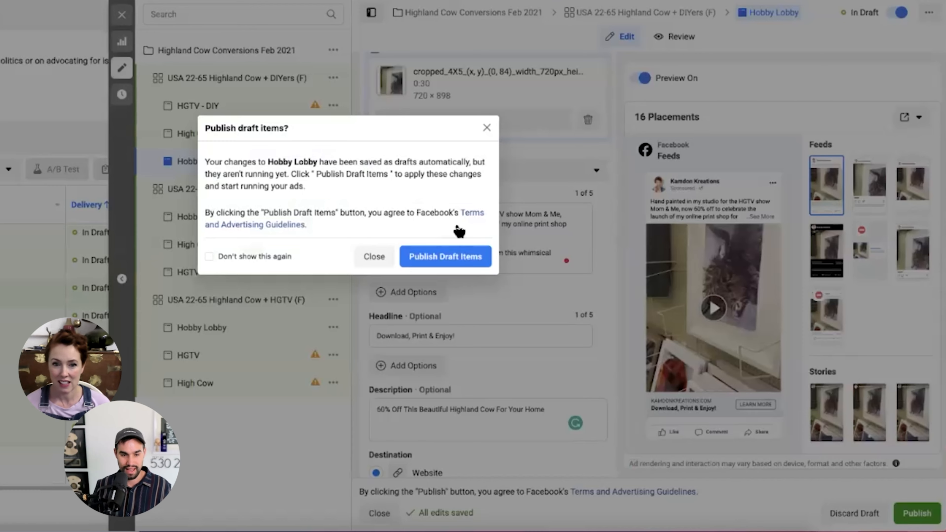
{"action": "left_click", "coordinate": [374, 257]}
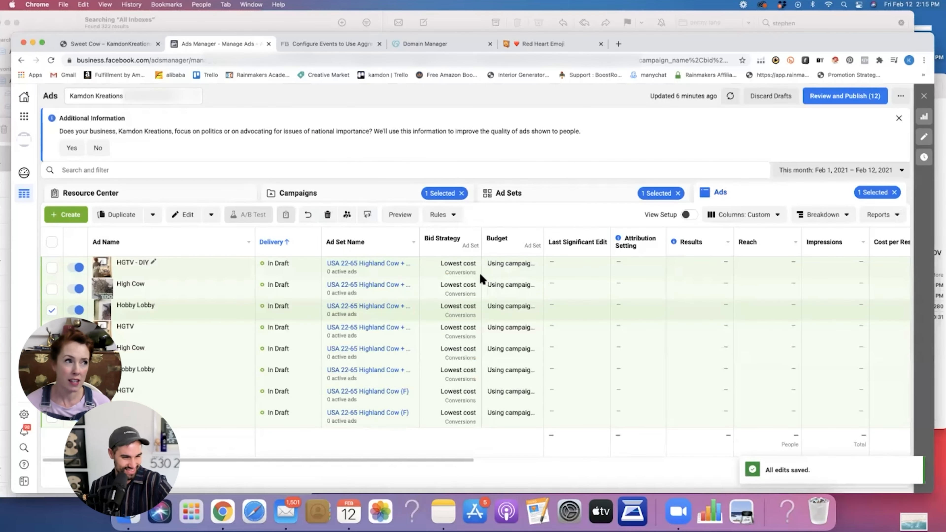
- Check the errors flagged on the Highland Cow Conversions Feb 2021 campaign's draft ads and publish all draft ad sets and ads
{"action": "left_click", "coordinate": [363, 201]}
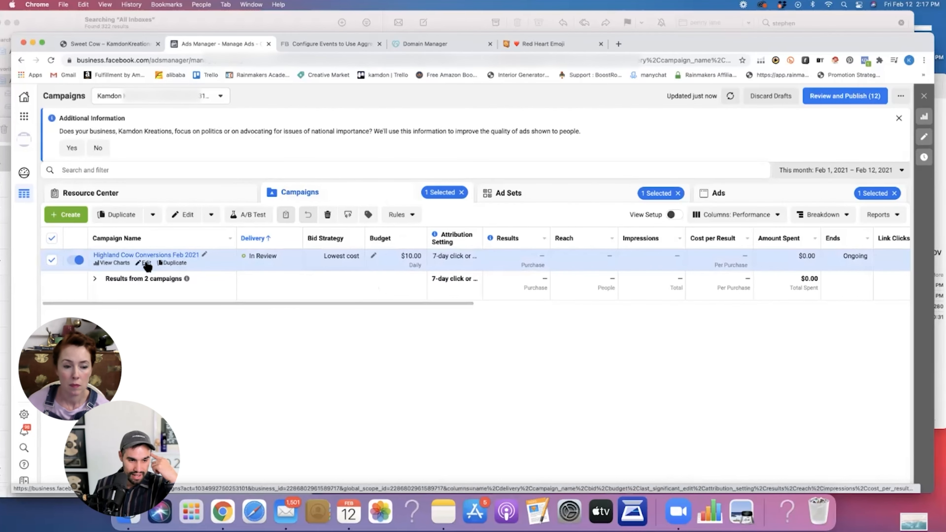
{"action": "left_click", "coordinate": [153, 256]}
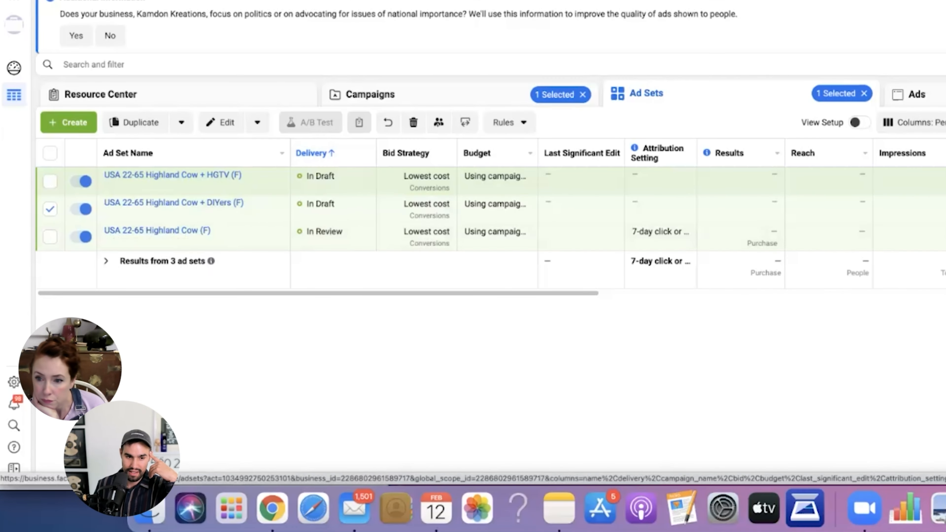
{"action": "left_click", "coordinate": [918, 94]}
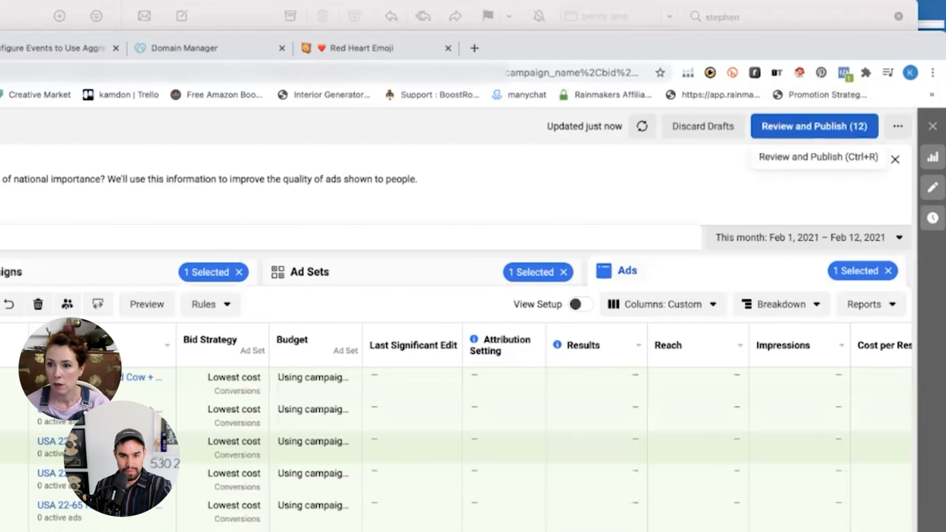
{"action": "left_click", "coordinate": [815, 126]}
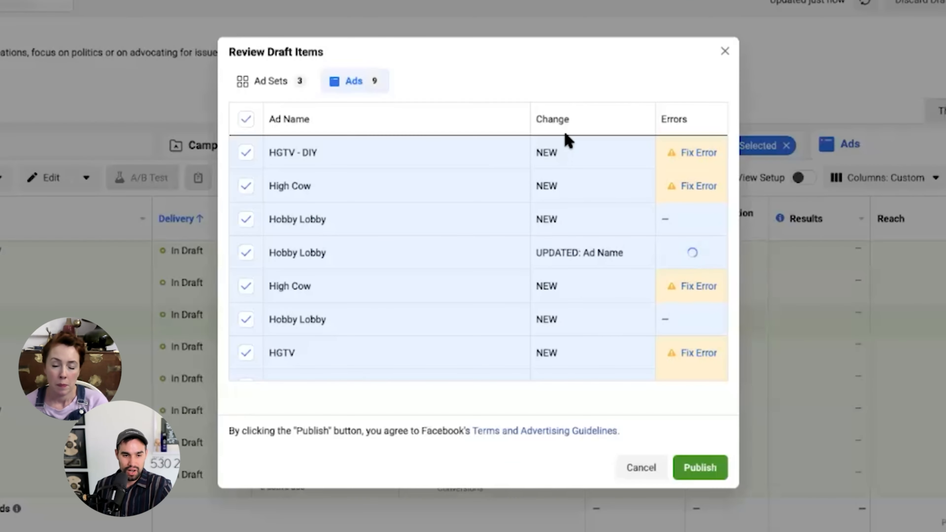
{"action": "mouse_move", "coordinate": [703, 153]}
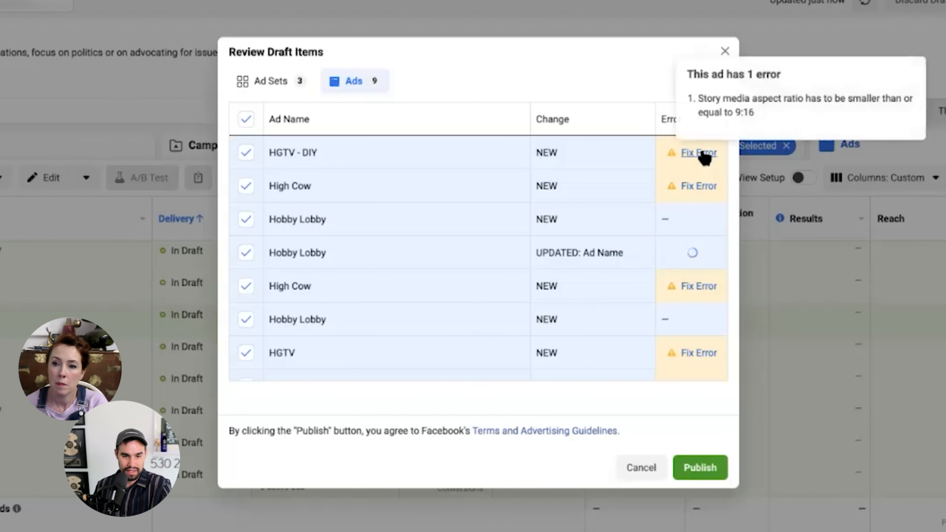
{"action": "mouse_move", "coordinate": [699, 188]}
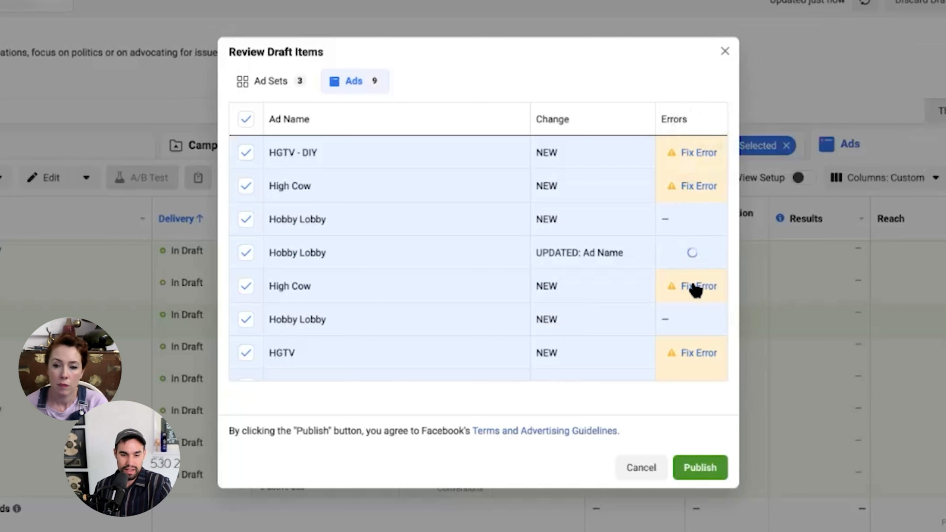
{"action": "mouse_move", "coordinate": [687, 359]}
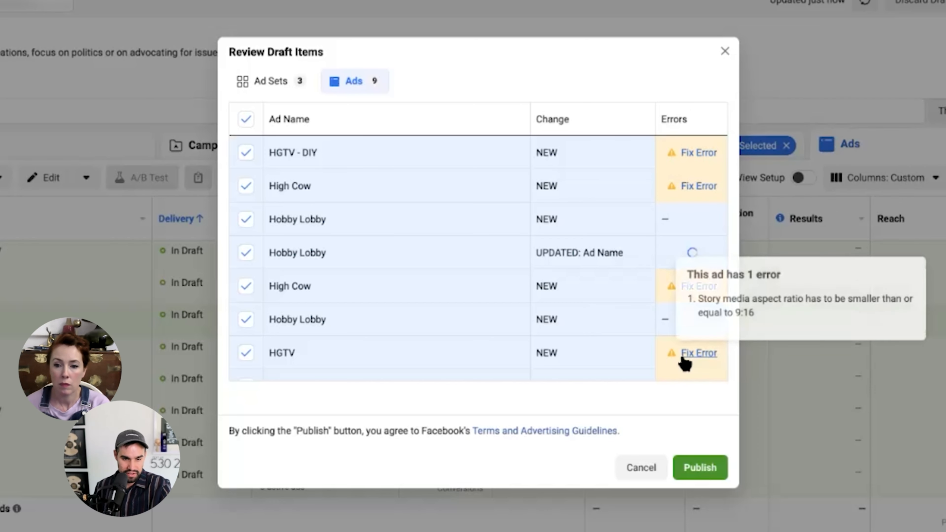
{"action": "left_click", "coordinate": [700, 469]}
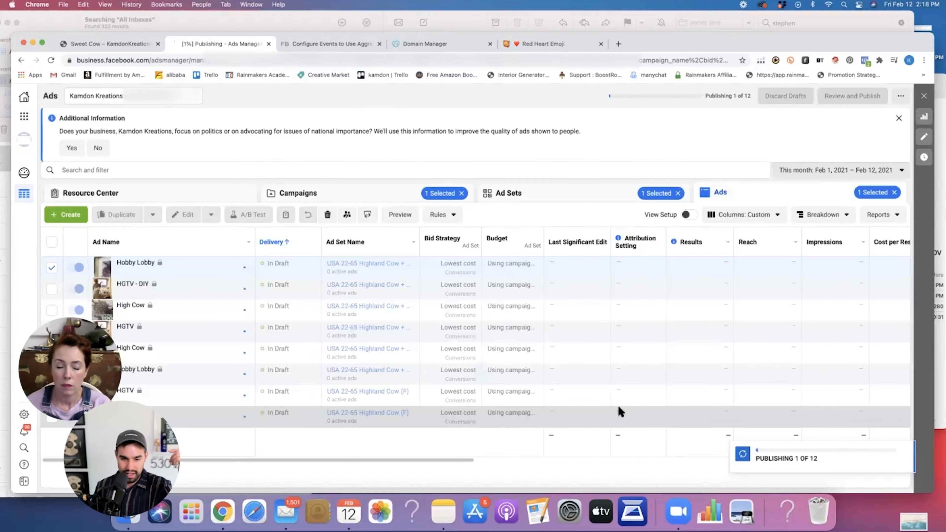